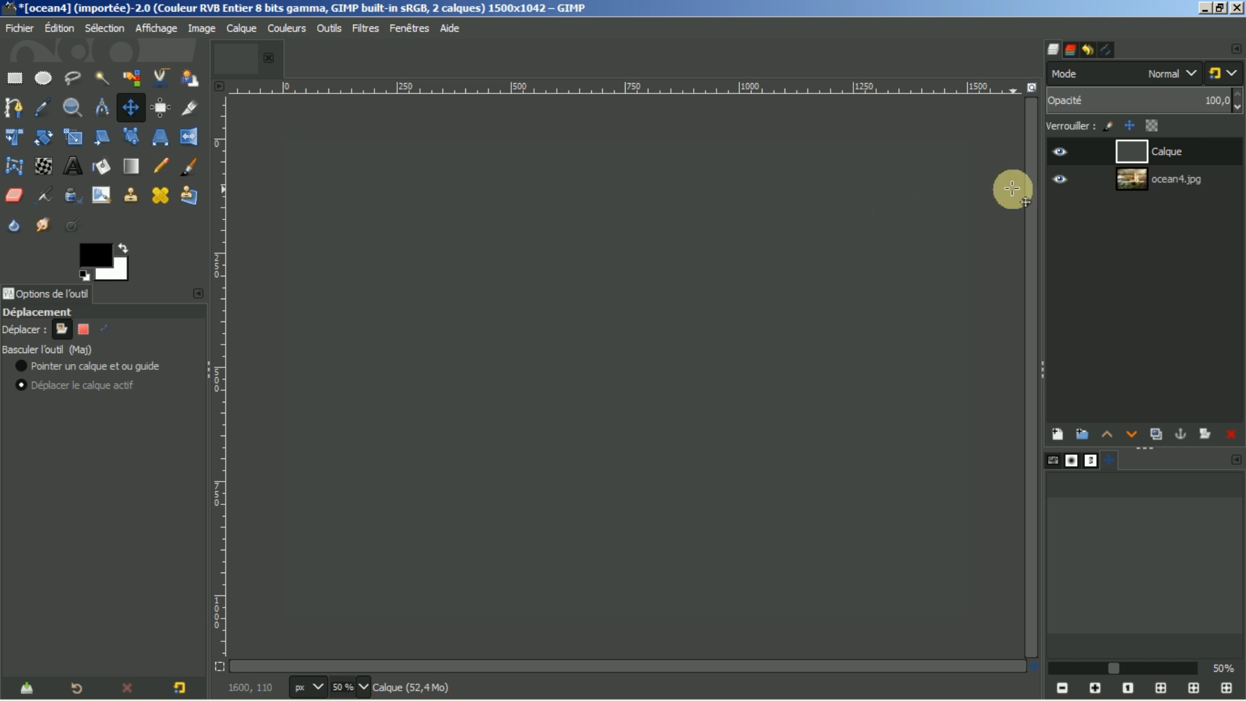
- Hide the Calque layer in ocean4 and open the recent ocean-dead-zones-oxygen image, fitted to the window
{"action": "left_click", "coordinate": [1060, 151]}
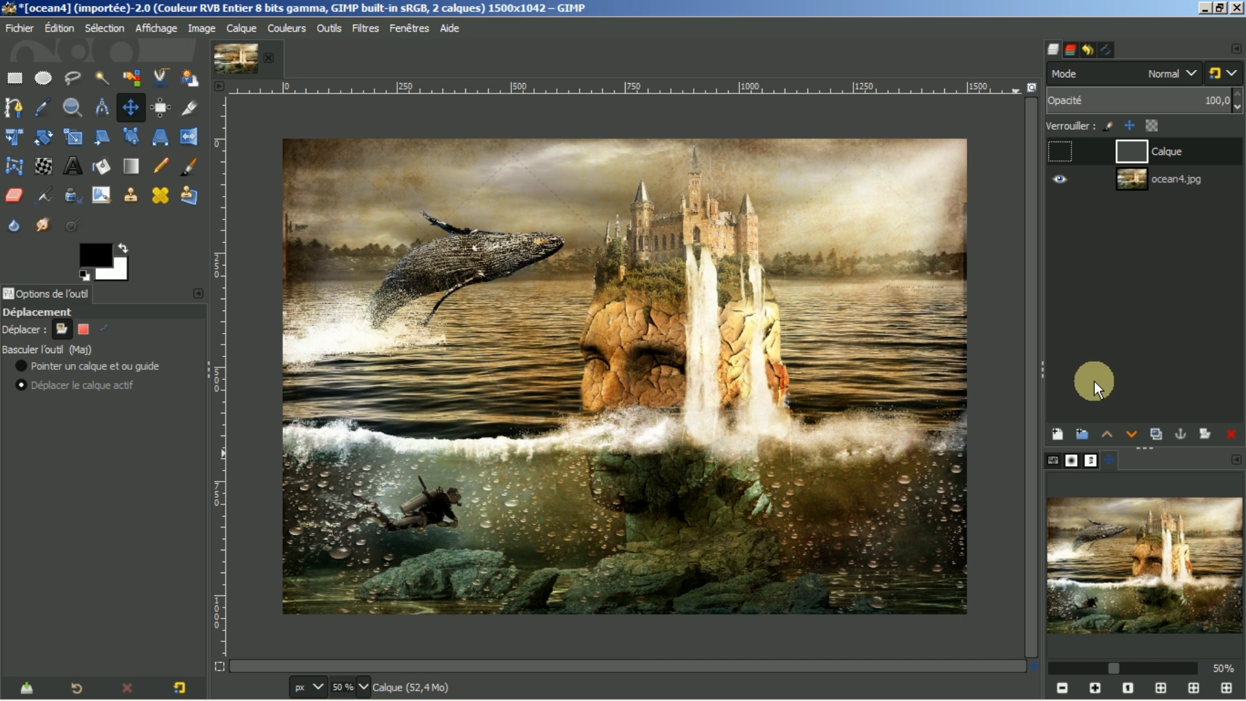
{"action": "left_click", "coordinate": [1051, 458]}
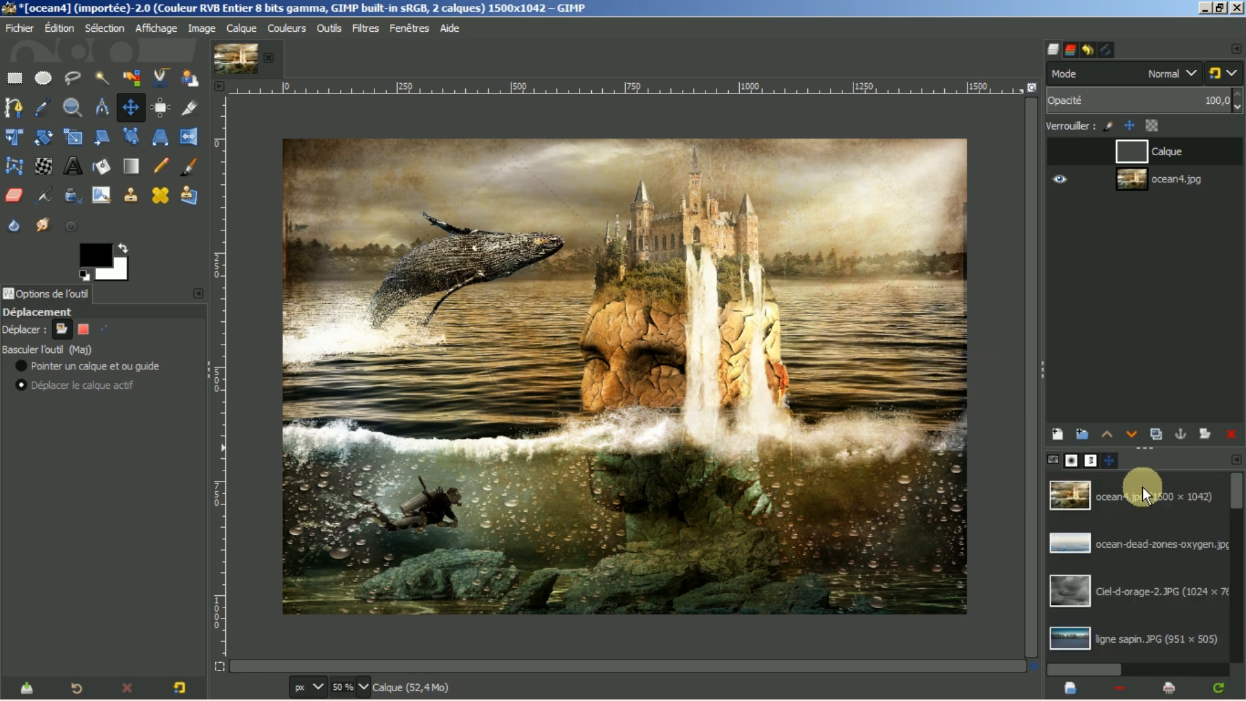
{"action": "left_click", "coordinate": [1117, 545]}
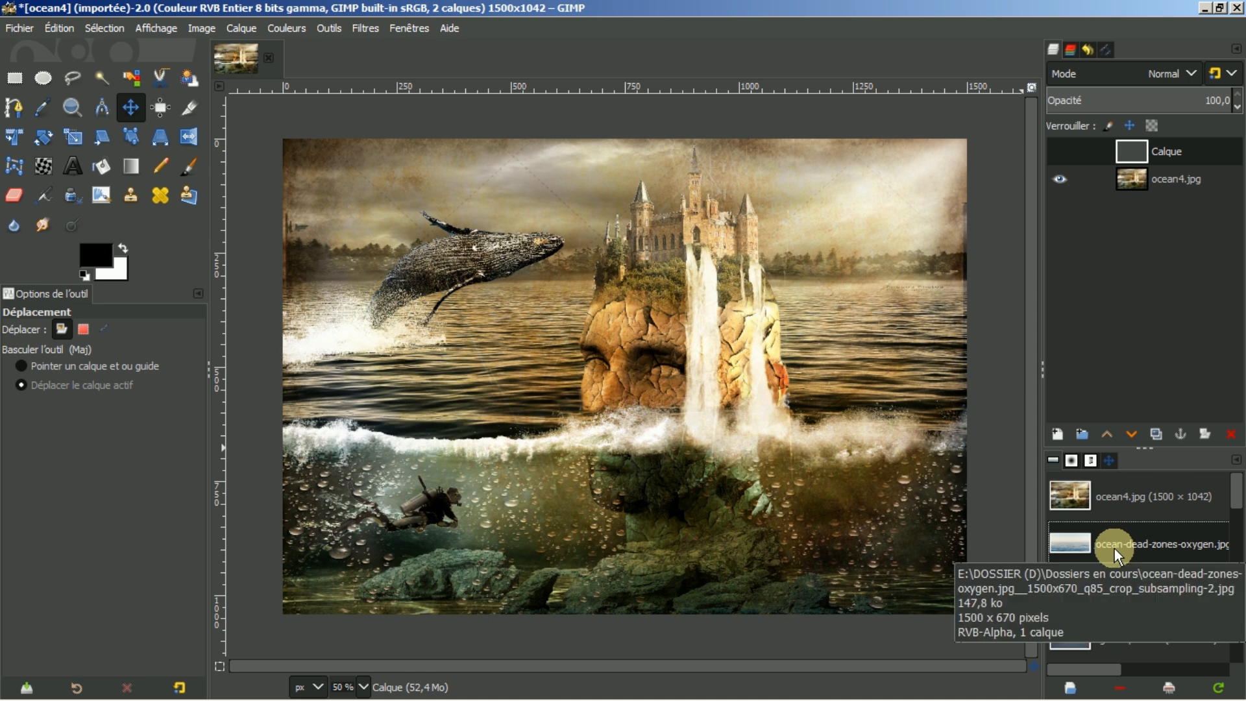
{"action": "double_click", "coordinate": [1115, 547]}
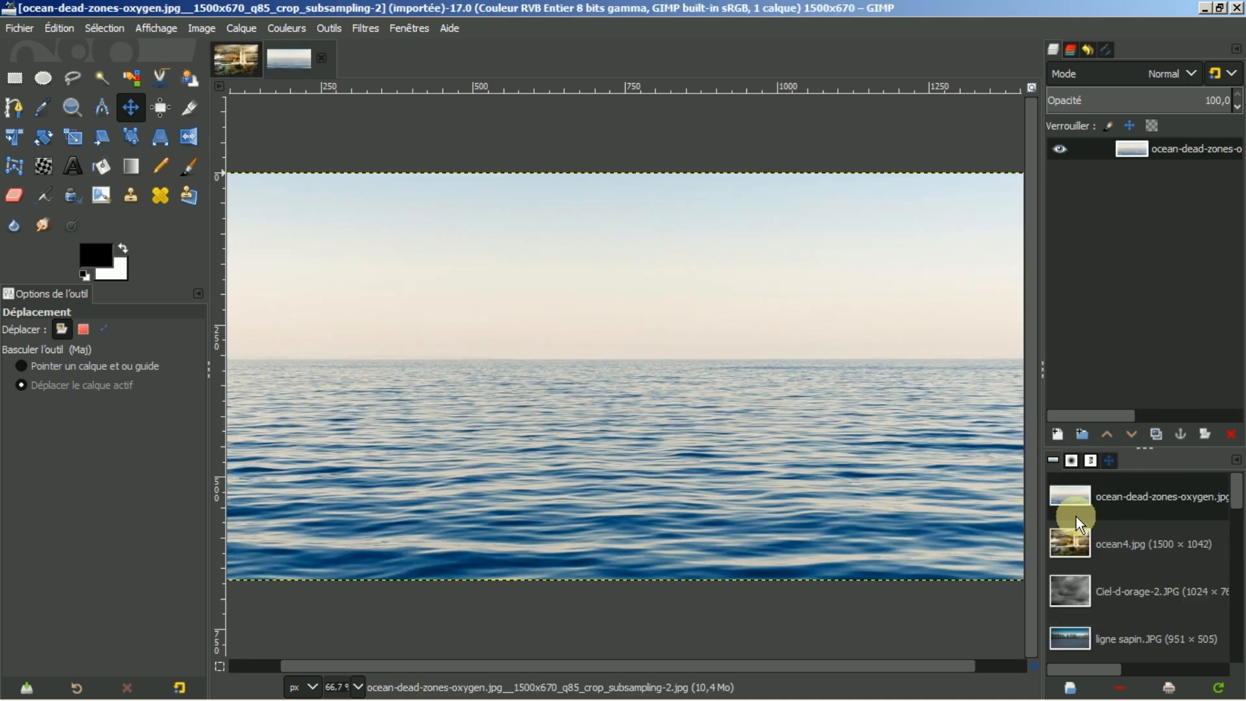
{"action": "left_click", "coordinate": [1110, 458]}
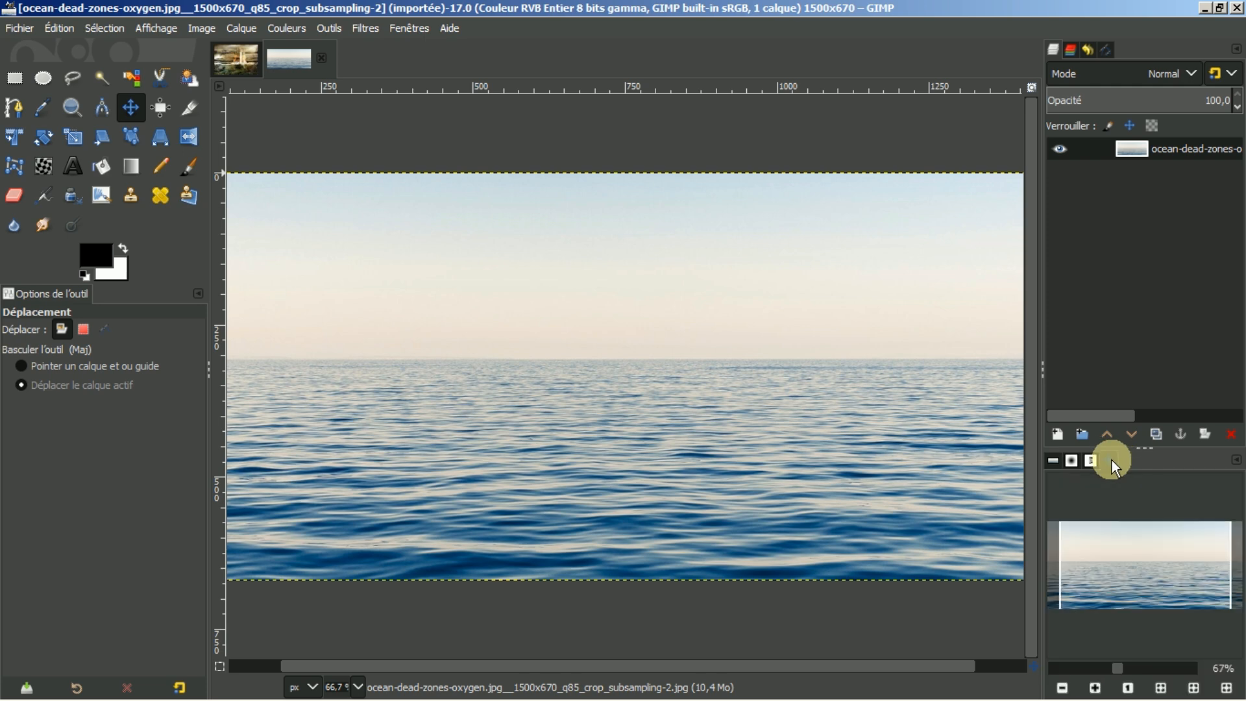
{"action": "left_click", "coordinate": [1160, 687]}
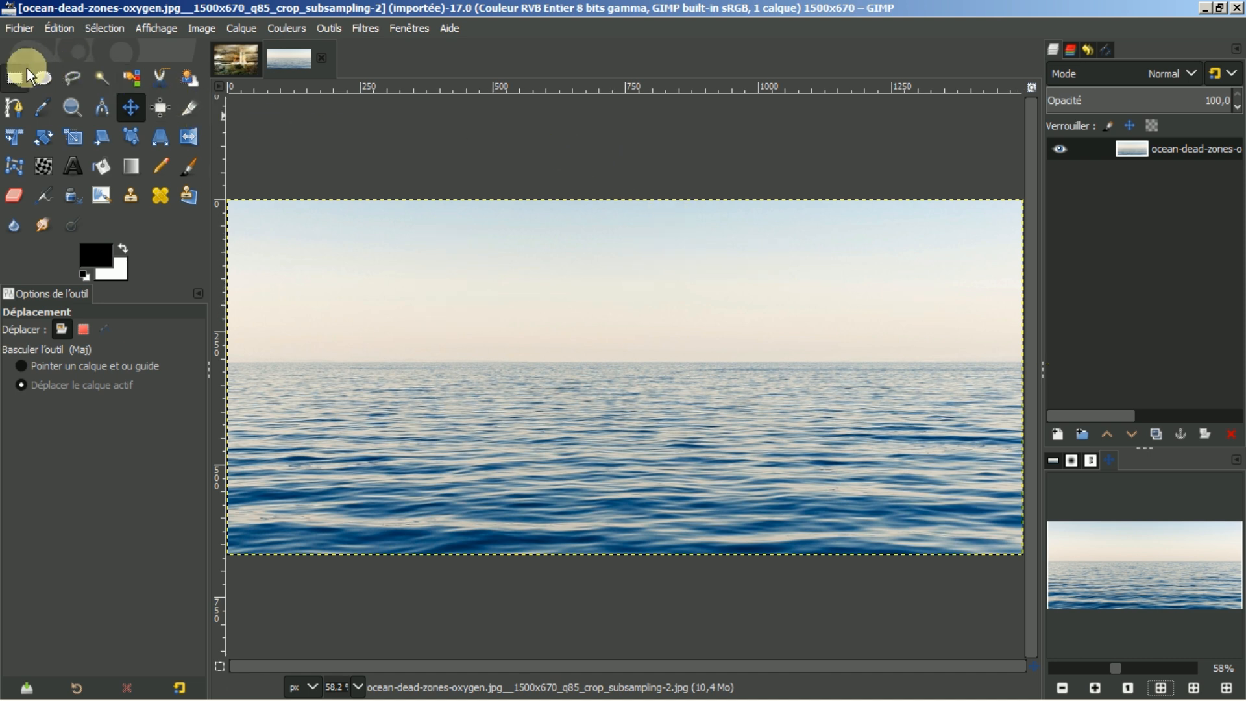
- Select the full-width sky down to the horizon with a feathered rectangle, delete it to transparency and clear the selection
{"action": "left_click", "coordinate": [15, 79]}
{"action": "left_click_drag", "start_coordinate": [264, 183], "coordinate": [1025, 357]}
{"action": "left_click_drag", "start_coordinate": [889, 333], "coordinate": [891, 340]}
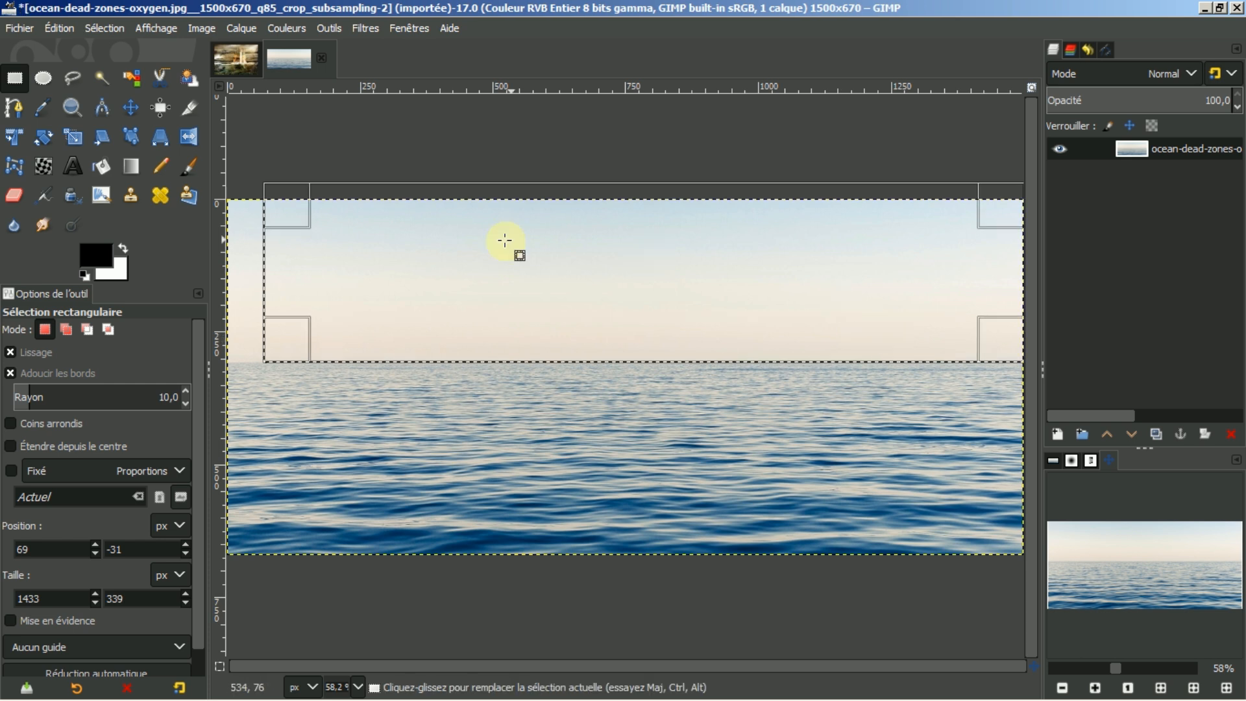
{"action": "left_click_drag", "start_coordinate": [287, 270], "coordinate": [224, 273]}
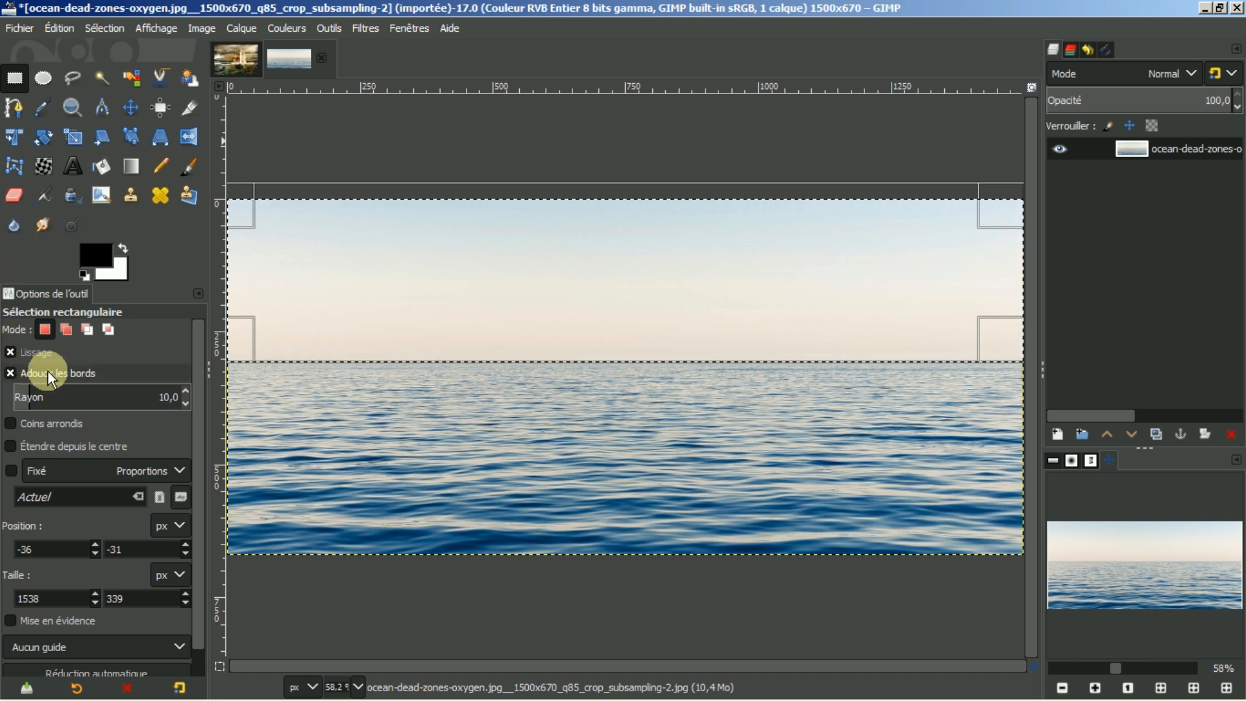
{"action": "left_click", "coordinate": [561, 278]}
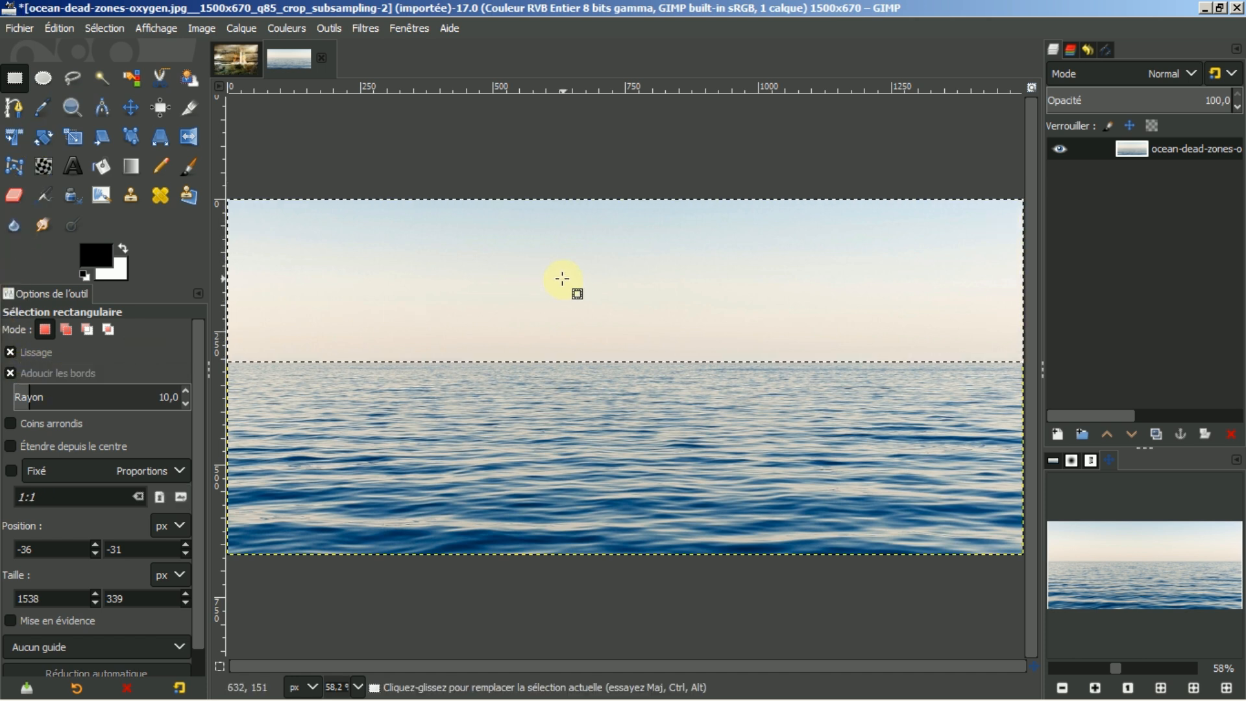
{"action": "key", "text": "Delete"}
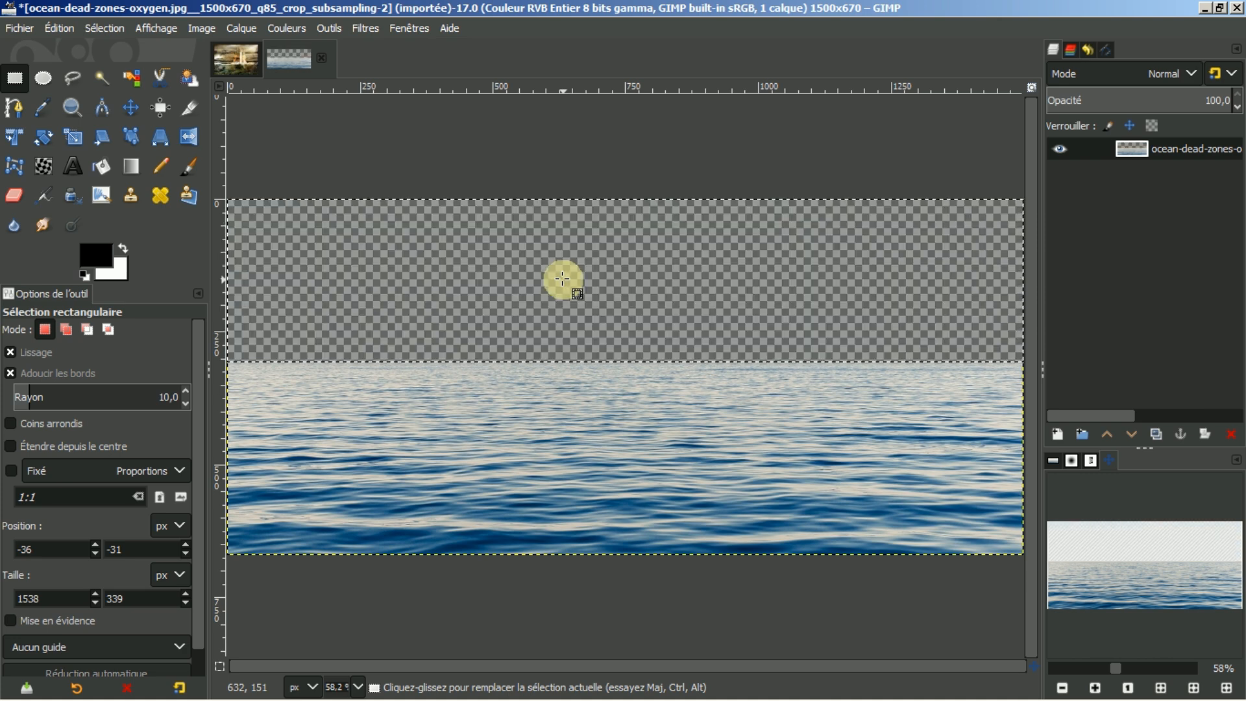
{"action": "left_click", "coordinate": [98, 30]}
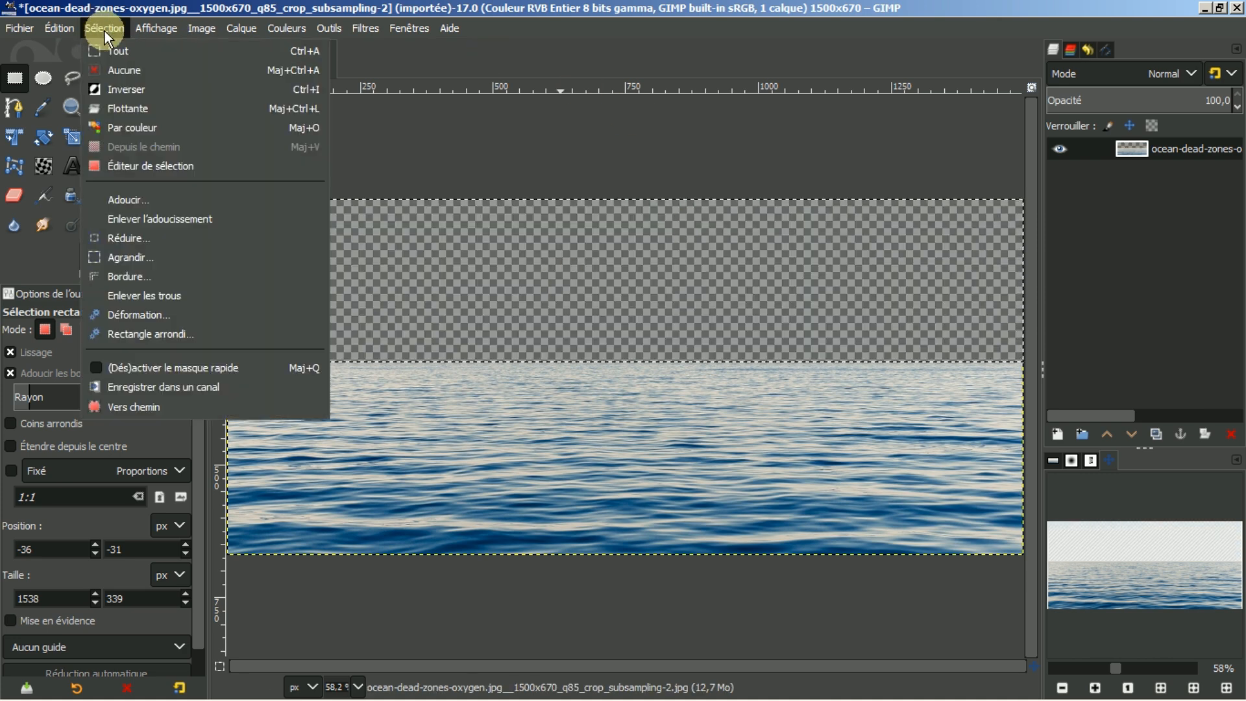
{"action": "left_click", "coordinate": [119, 67]}
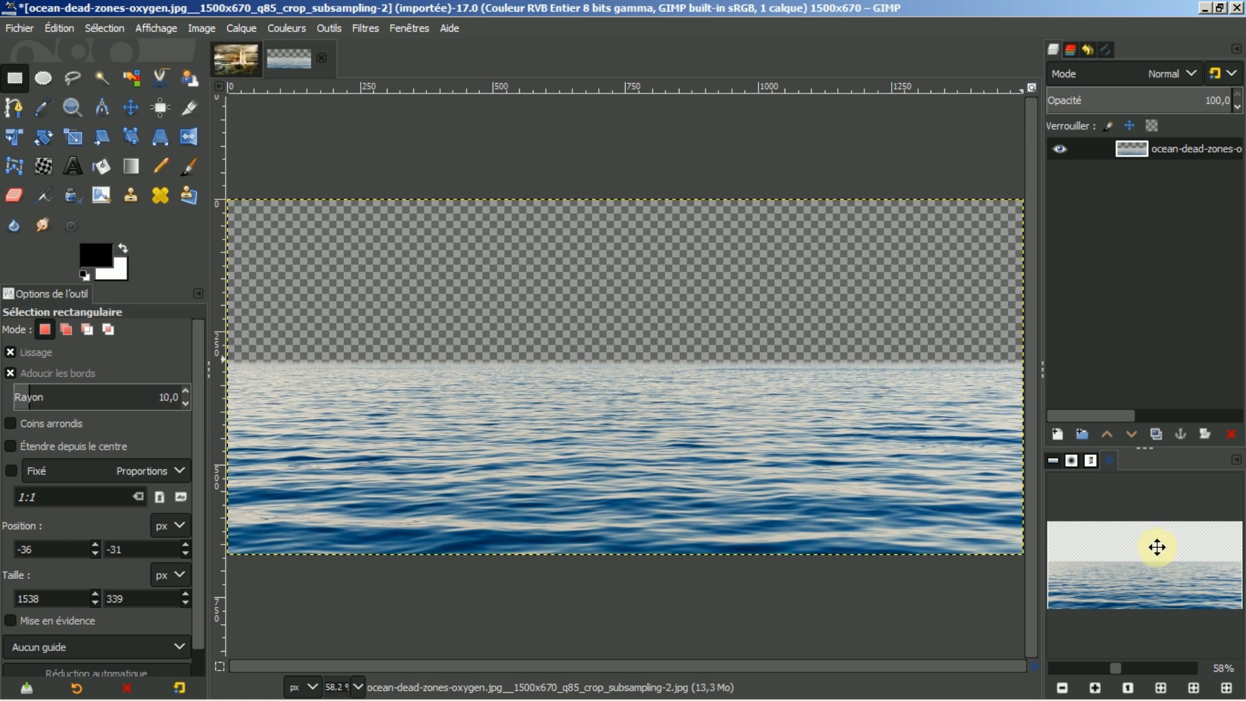
{"action": "left_click", "coordinate": [1062, 688]}
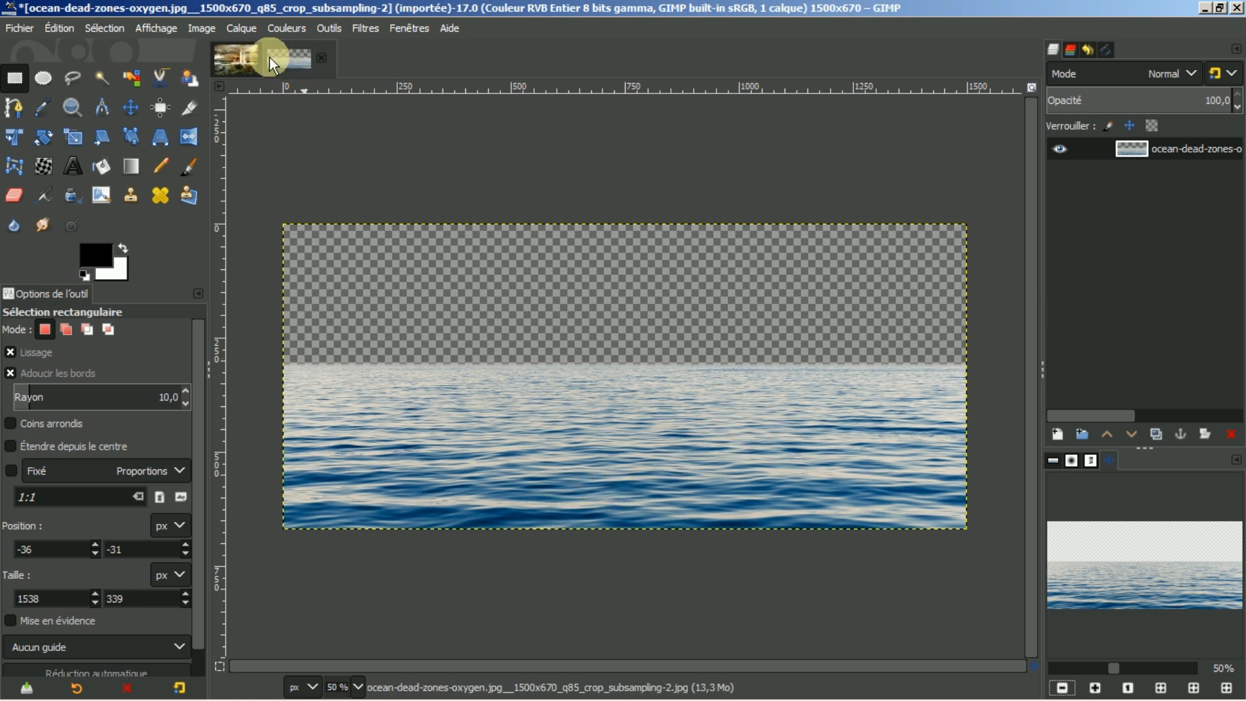
- Set the ocean image's canvas height to 1040 px, keeping the width at 1500 px and the offset at 0
{"action": "left_click", "coordinate": [236, 53]}
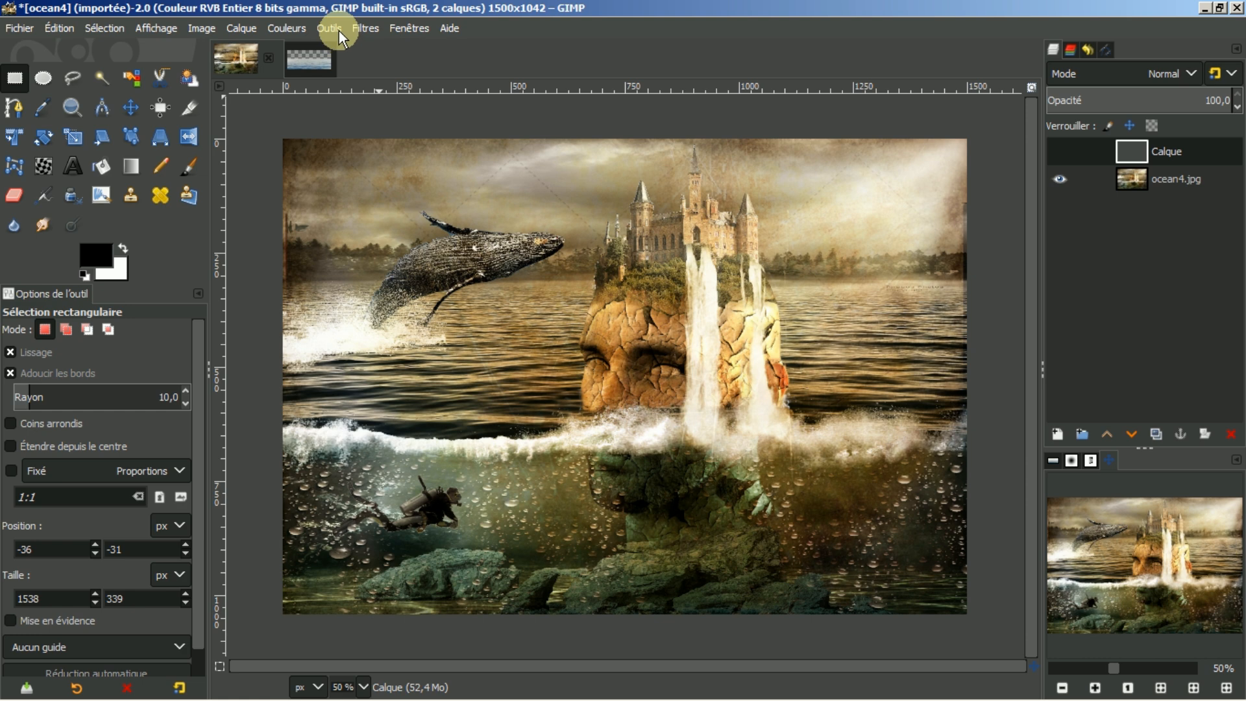
{"action": "left_click", "coordinate": [309, 57]}
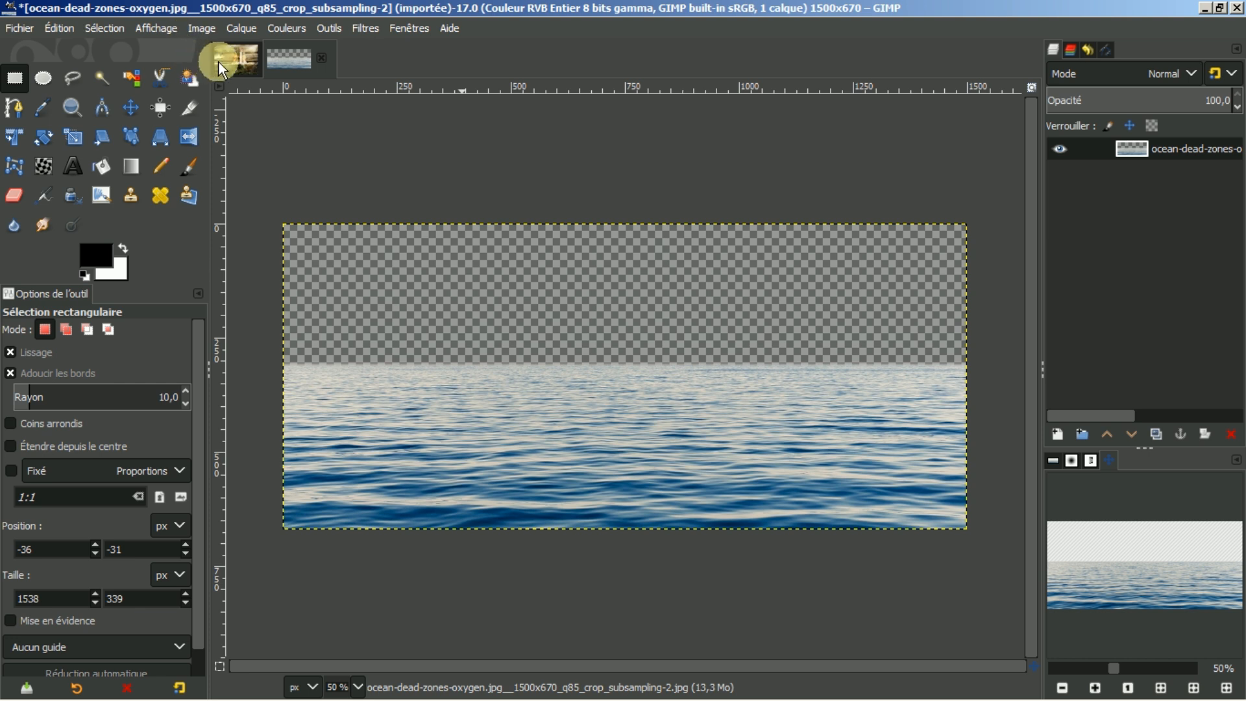
{"action": "left_click", "coordinate": [241, 31]}
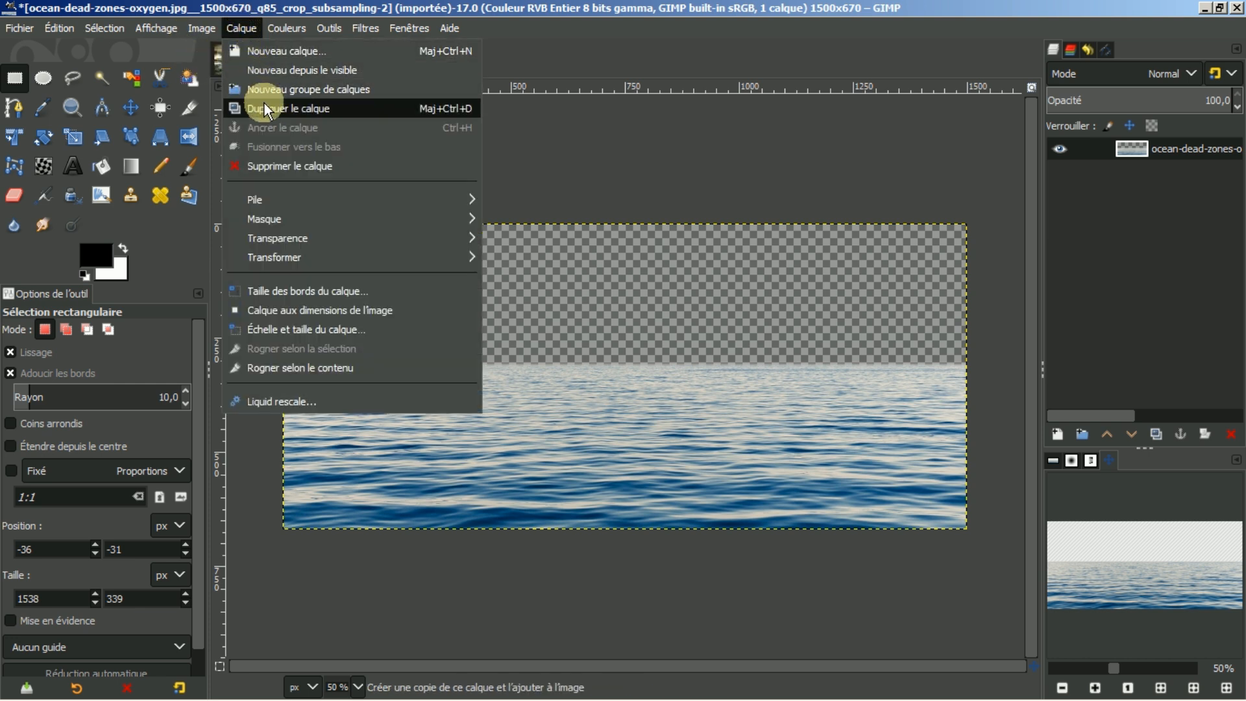
{"action": "mouse_move", "coordinate": [197, 28]}
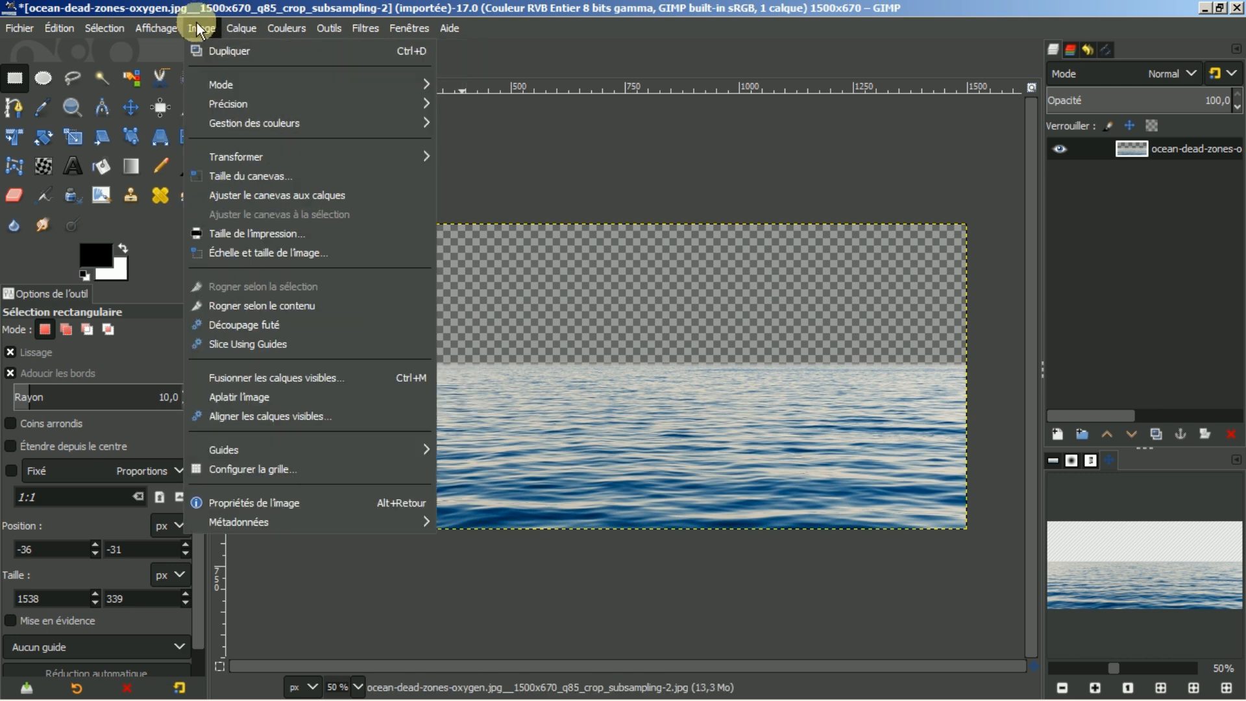
{"action": "left_click", "coordinate": [239, 176]}
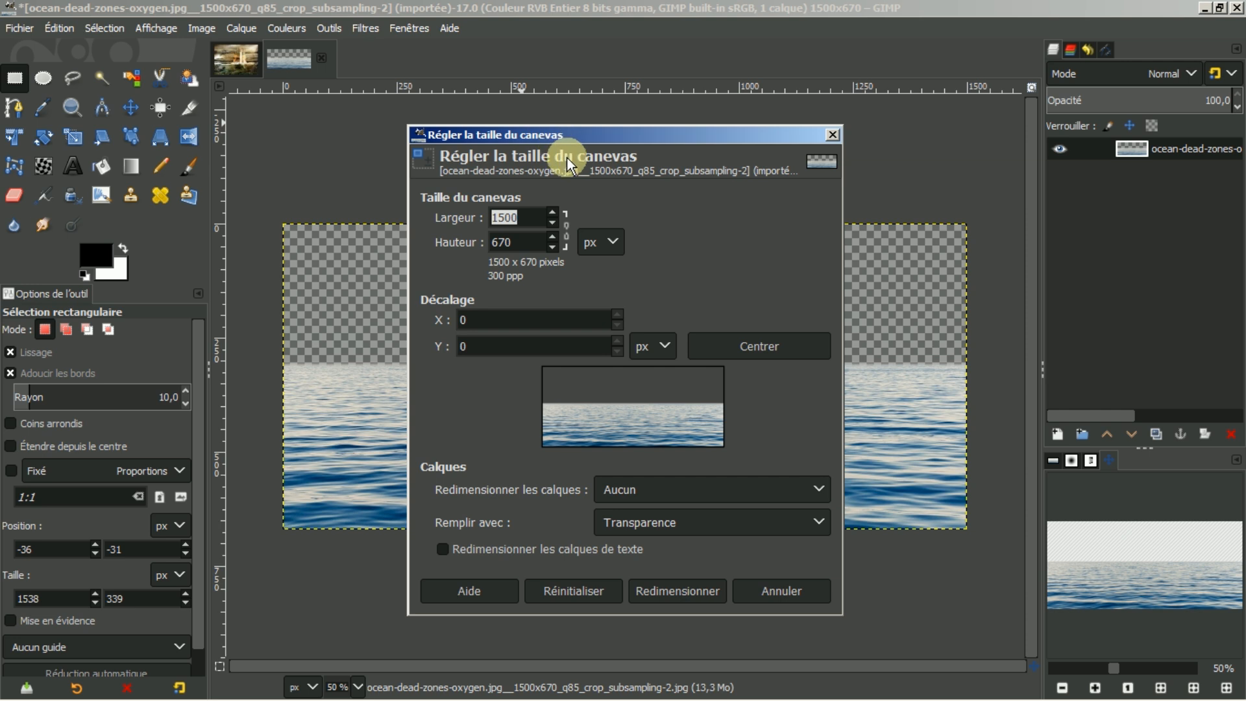
{"action": "left_click", "coordinate": [528, 242]}
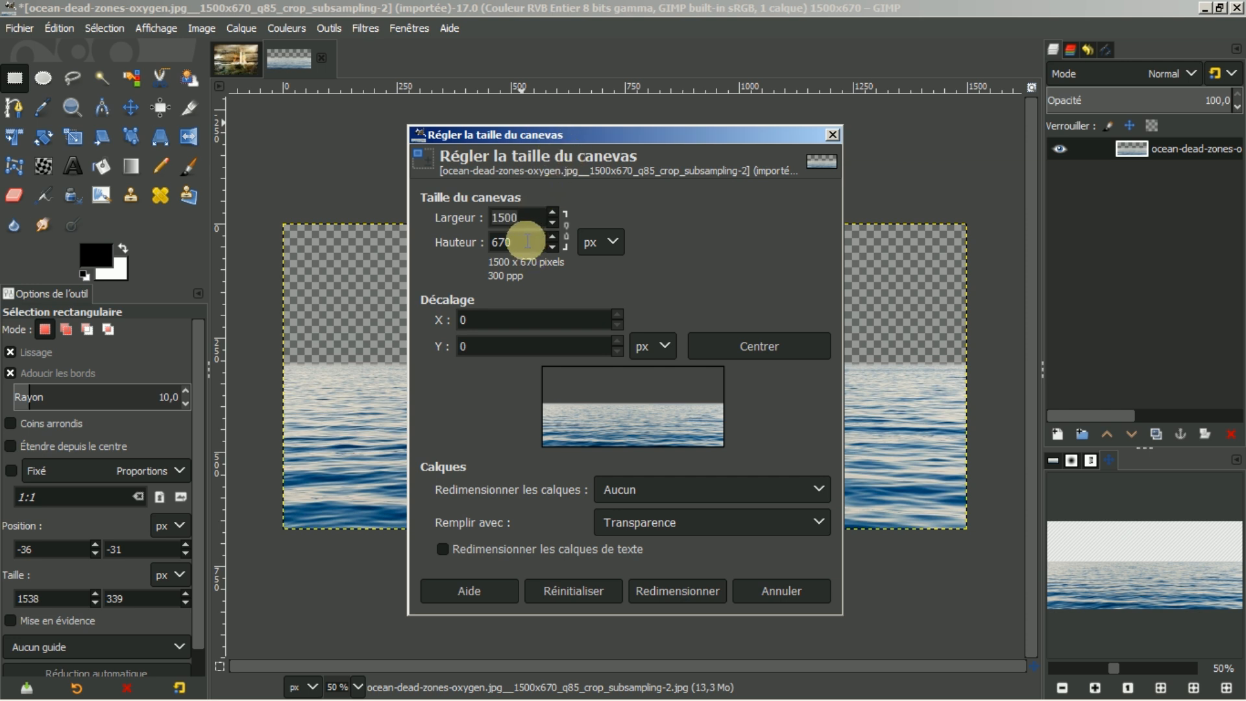
{"action": "double_click", "coordinate": [525, 242]}
{"action": "type", "text": "1040"}
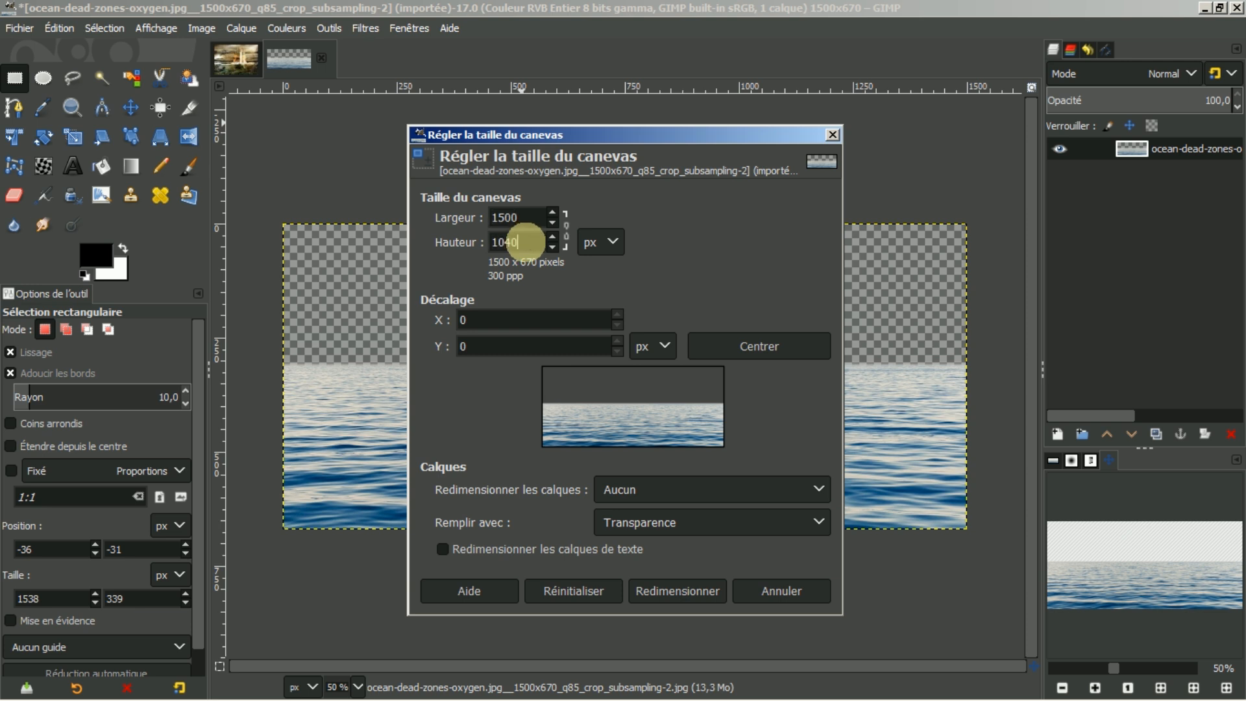
{"action": "key", "text": "Return"}
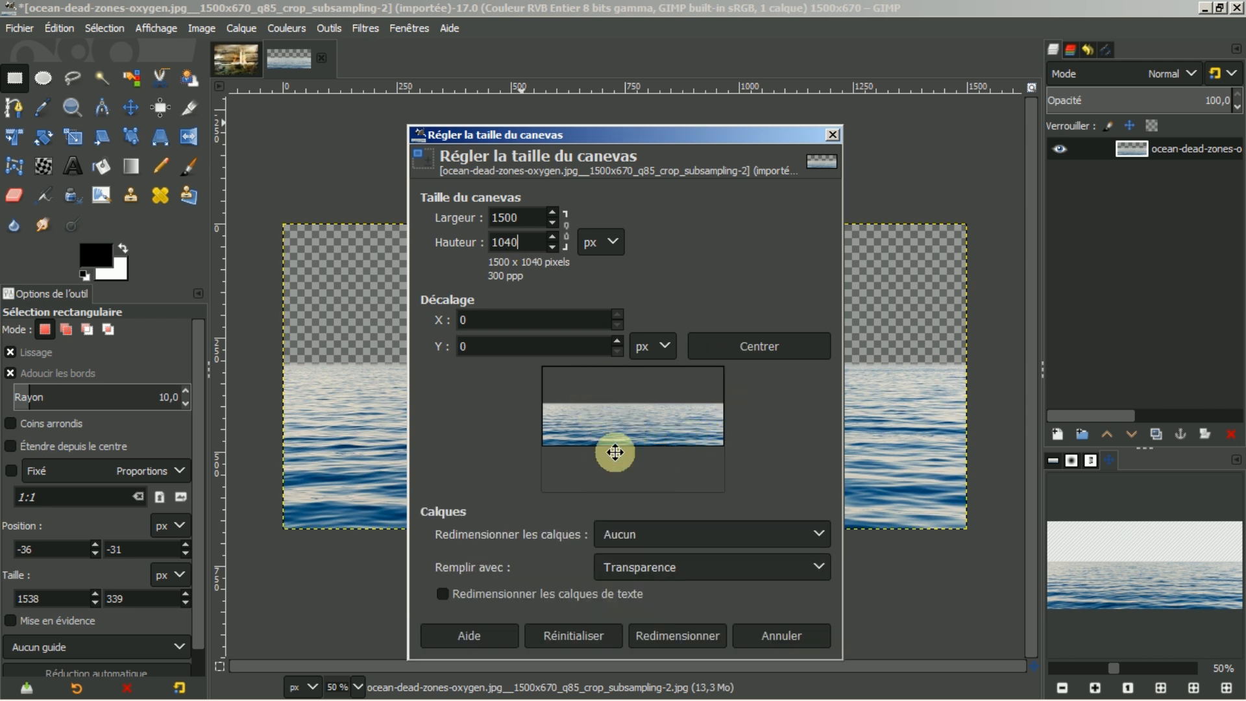
{"action": "left_click", "coordinate": [697, 634]}
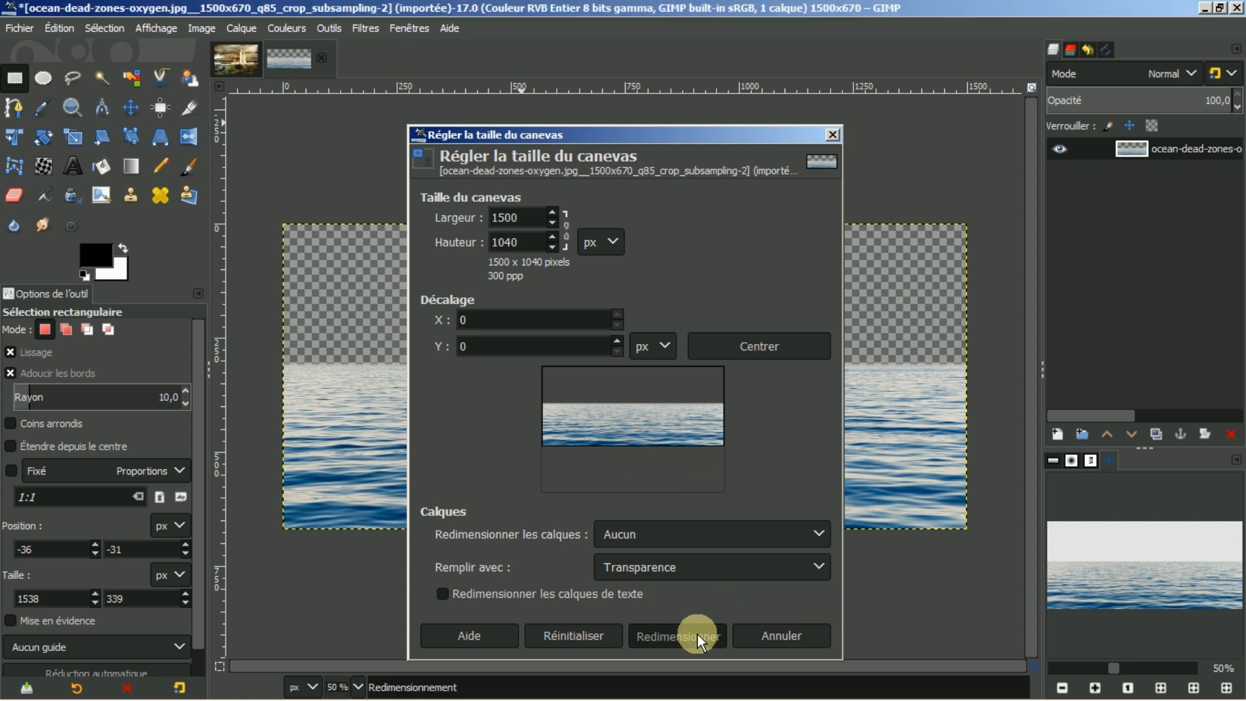
- Extend the sea layer to the full dimensions of the image
{"action": "left_click", "coordinate": [1160, 687]}
{"action": "left_click", "coordinate": [1062, 687]}
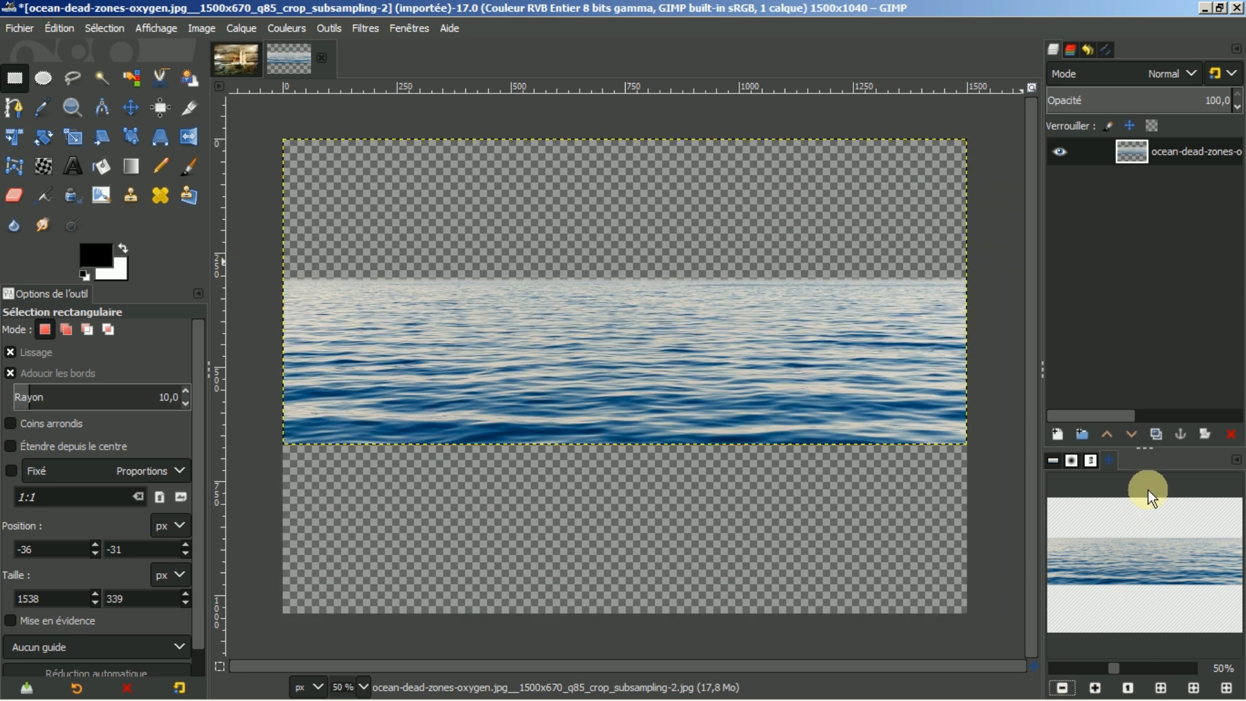
{"action": "right_click", "coordinate": [1162, 154]}
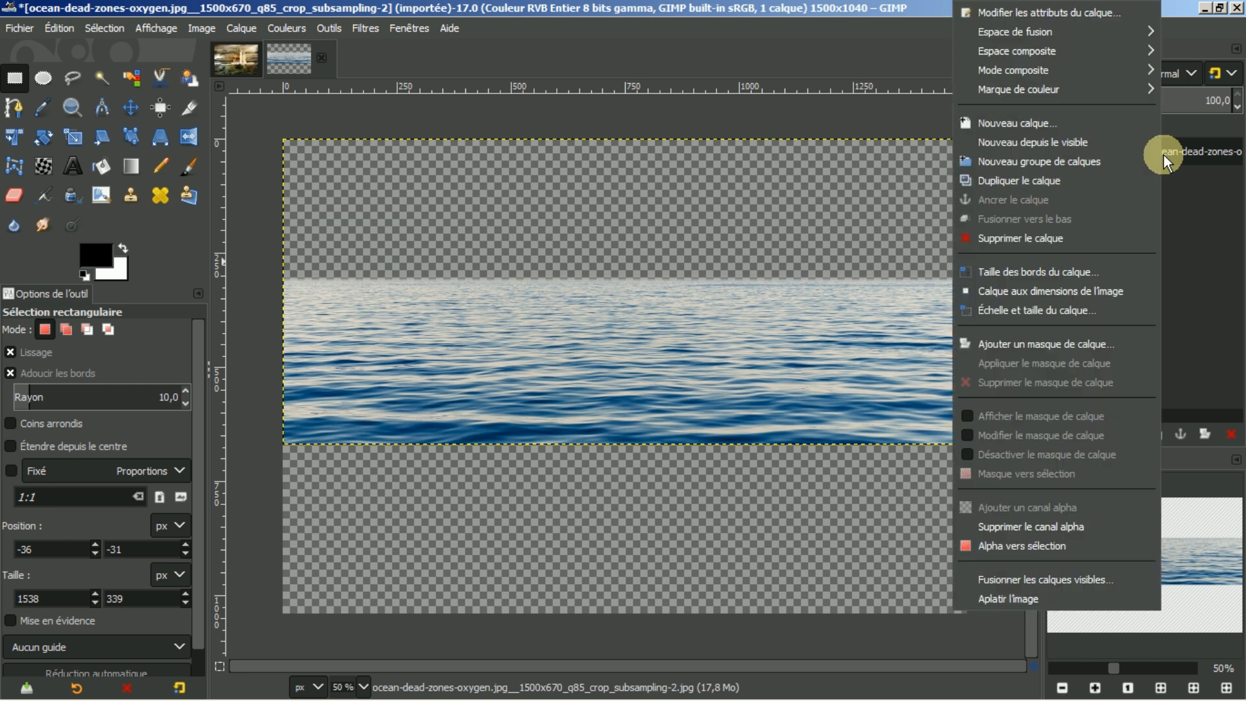
{"action": "left_click", "coordinate": [996, 295]}
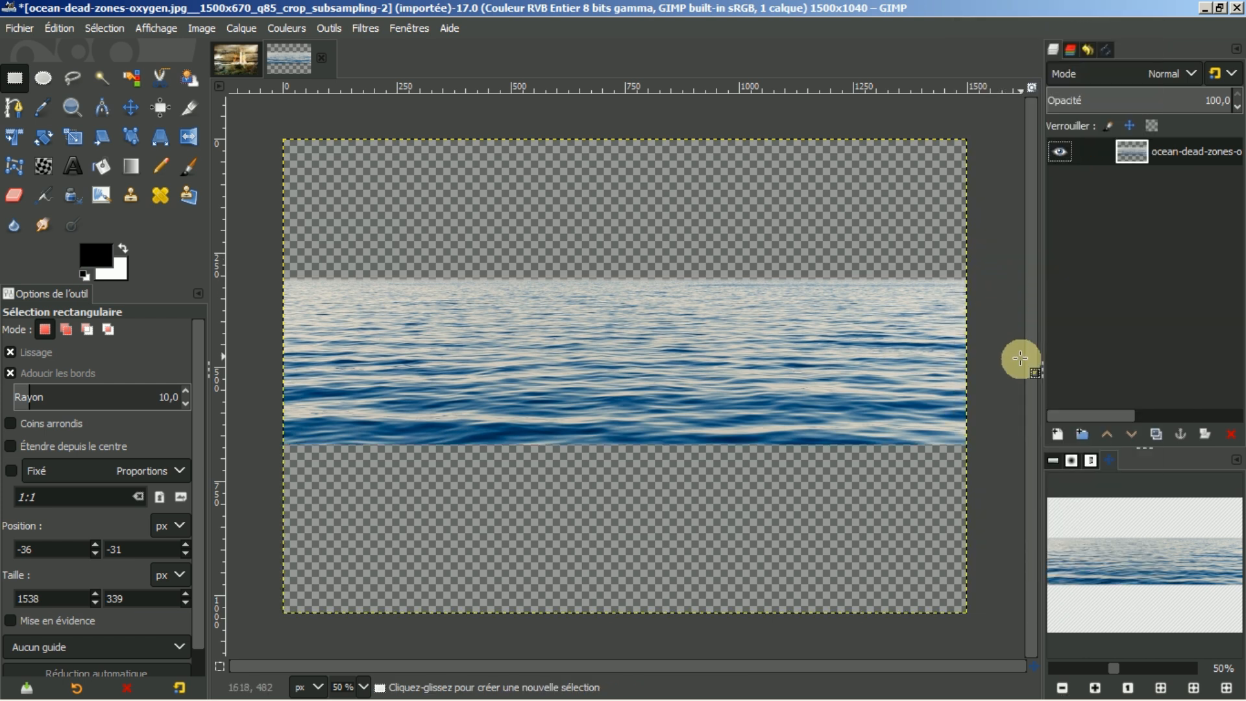
- Open the recent Ciel-d-orage-2.JPG image and copy its stormy sky
{"action": "left_click", "coordinate": [1053, 460]}
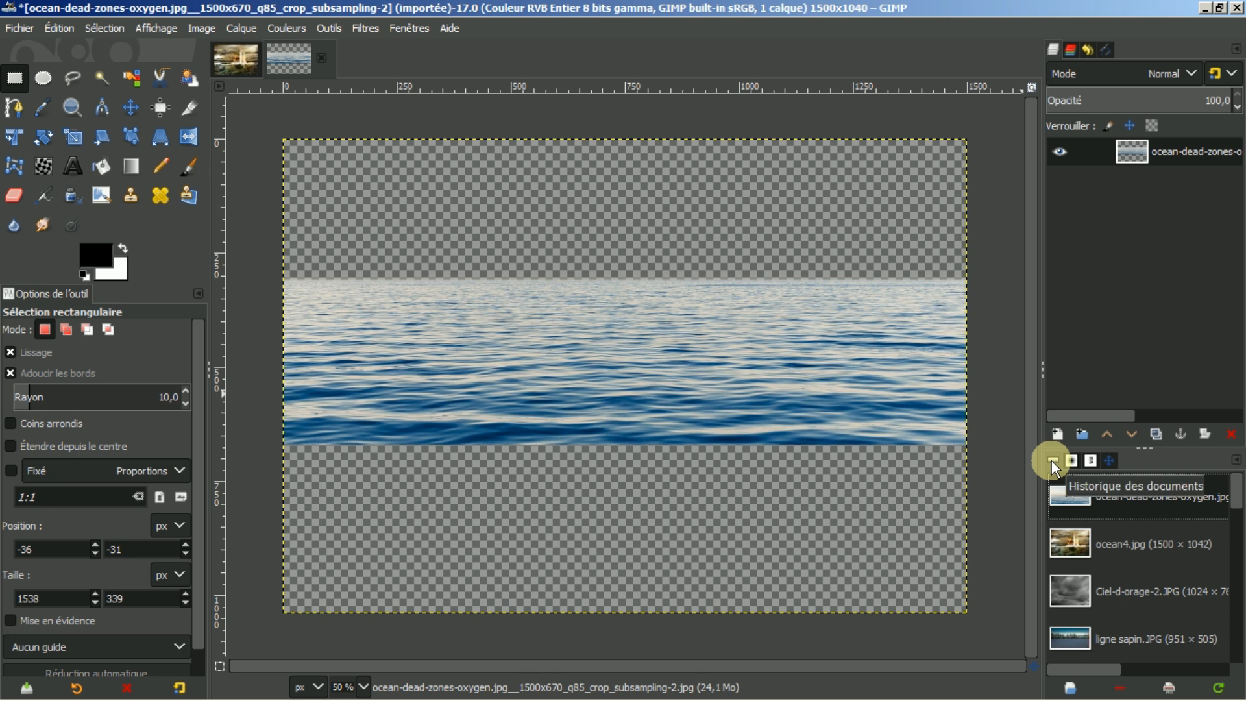
{"action": "left_click", "coordinate": [1131, 591]}
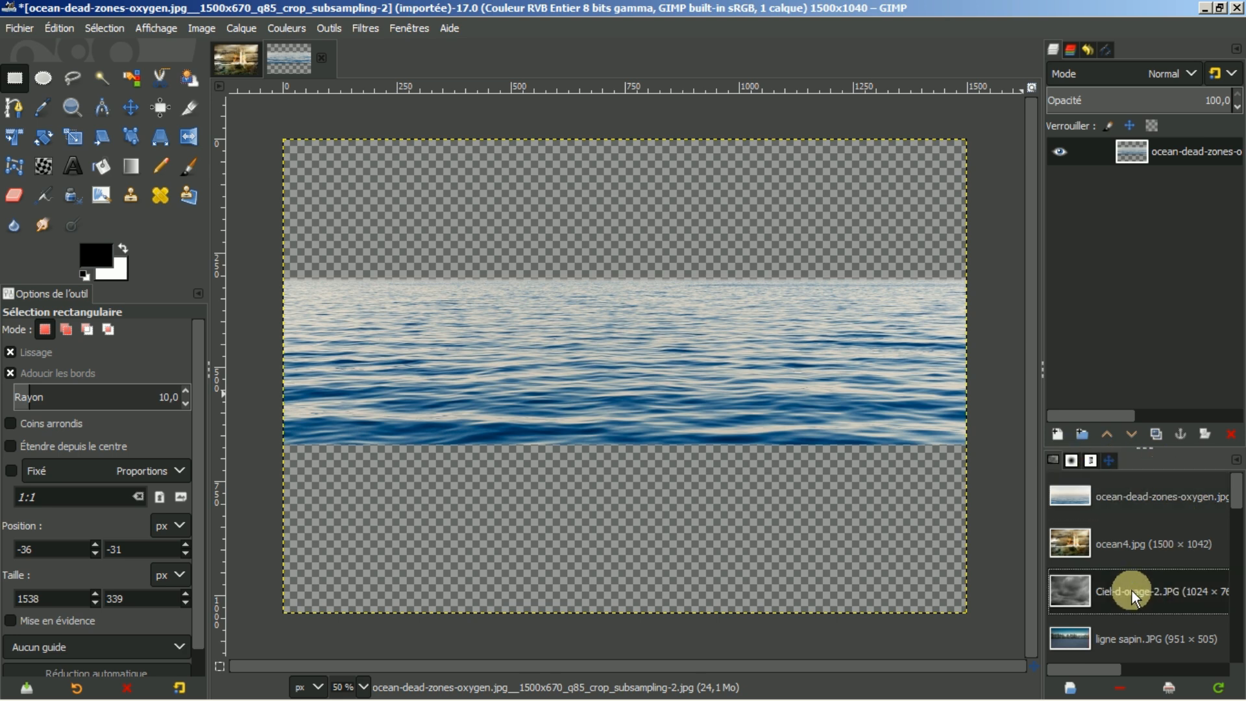
{"action": "double_click", "coordinate": [1131, 590]}
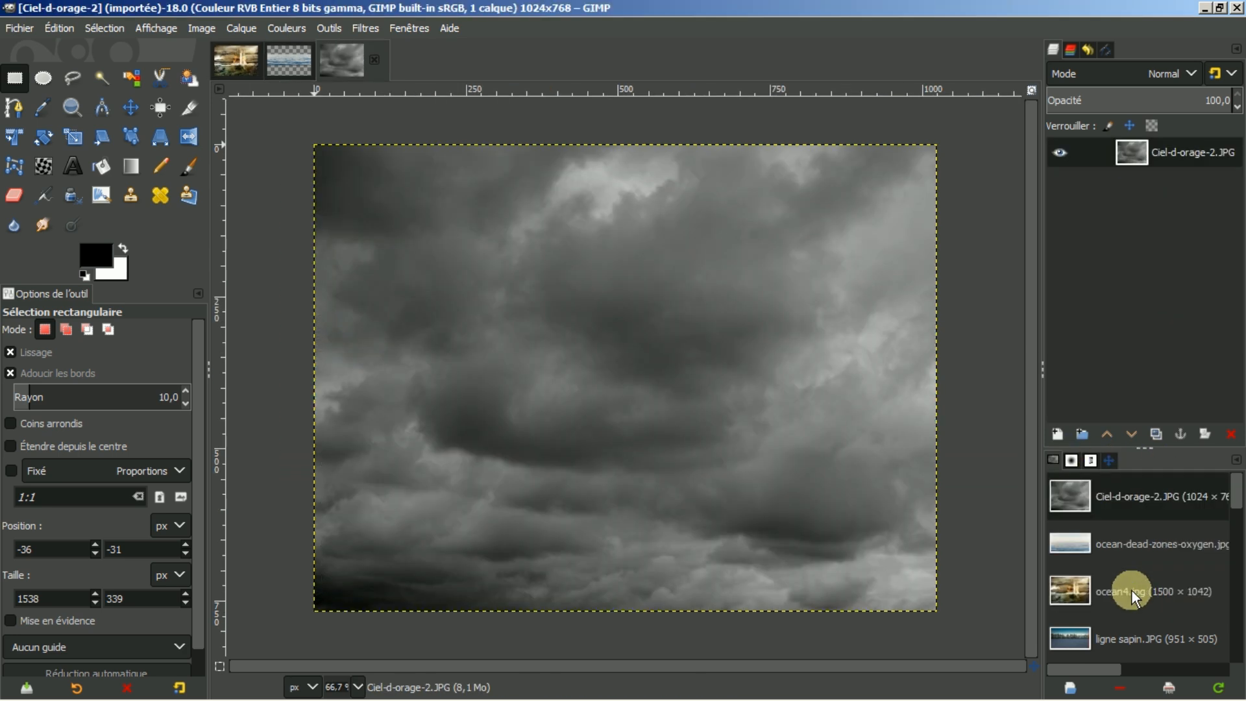
{"action": "left_click", "coordinate": [59, 27]}
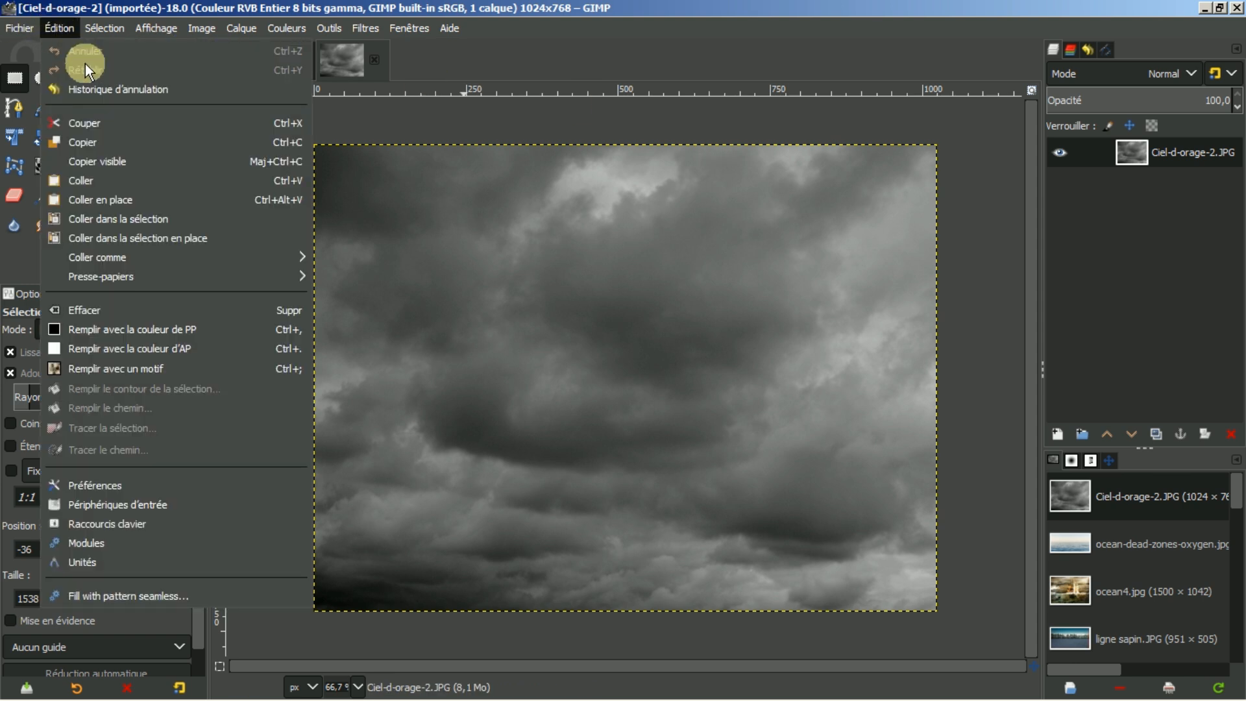
{"action": "left_click", "coordinate": [71, 141]}
- Paste the stormy sky into the ocean image as a new layer and move it up to the canvas's upper edge
{"action": "left_click", "coordinate": [290, 57]}
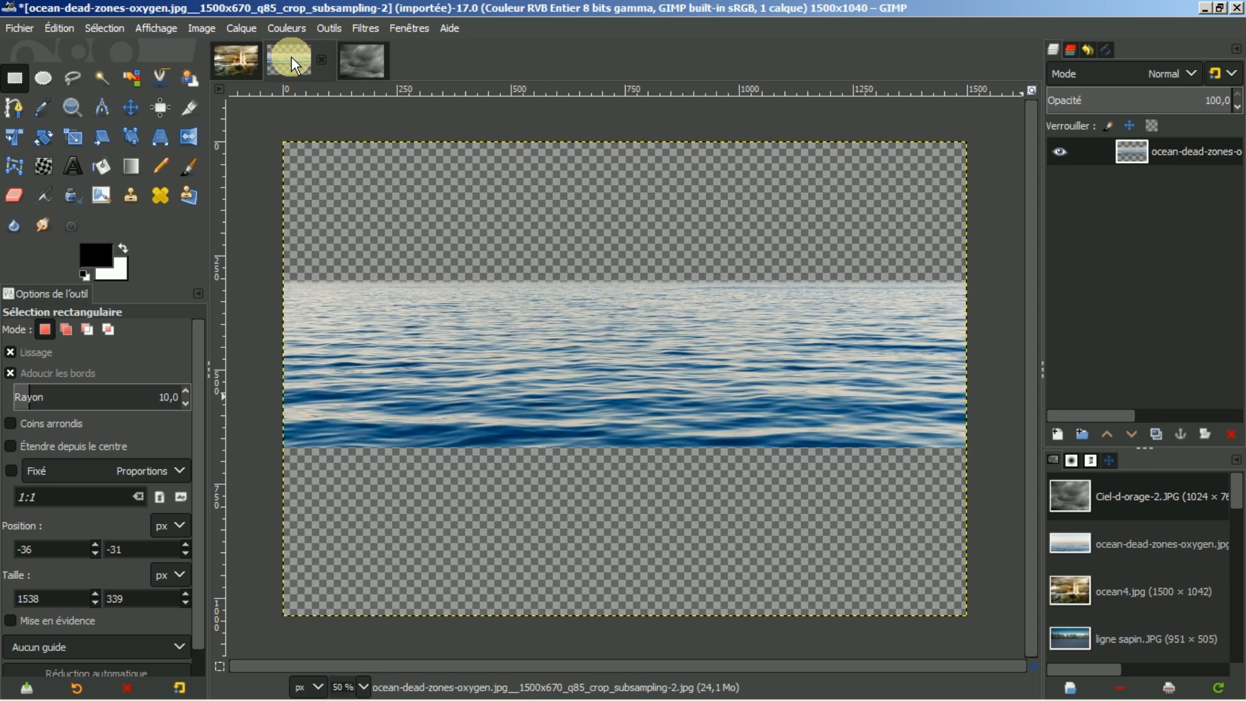
{"action": "left_click", "coordinate": [59, 26]}
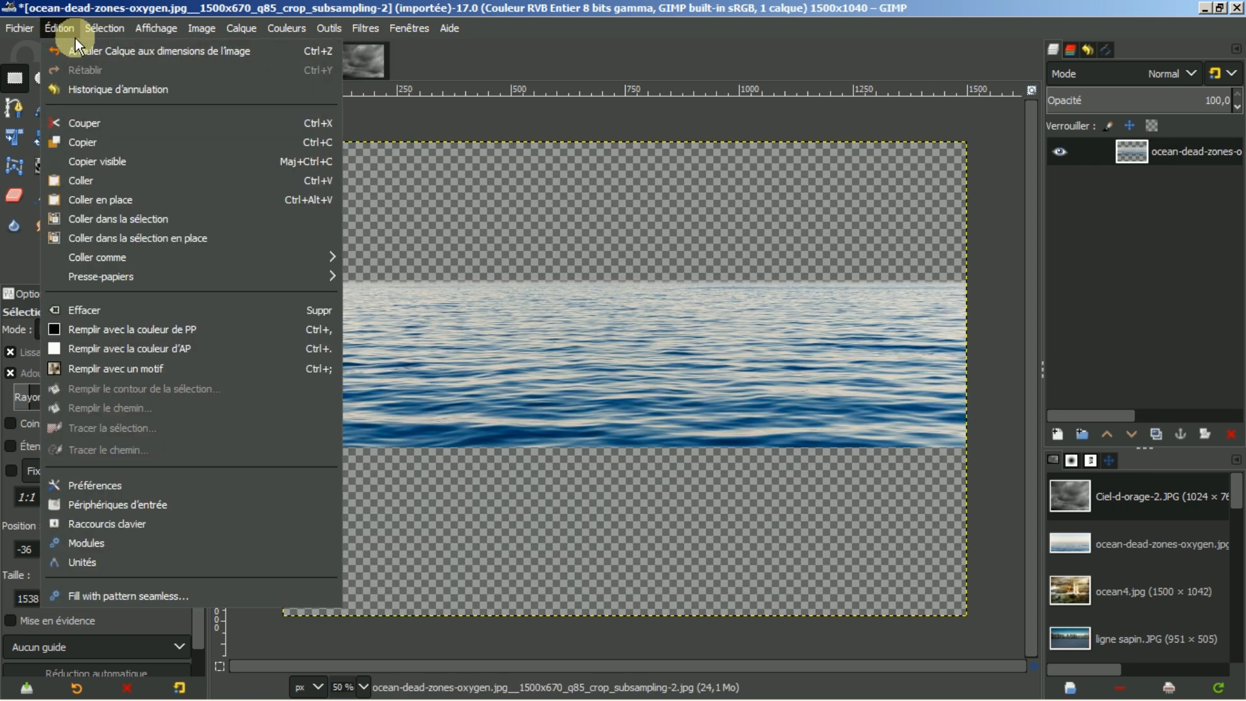
{"action": "left_click", "coordinate": [95, 178]}
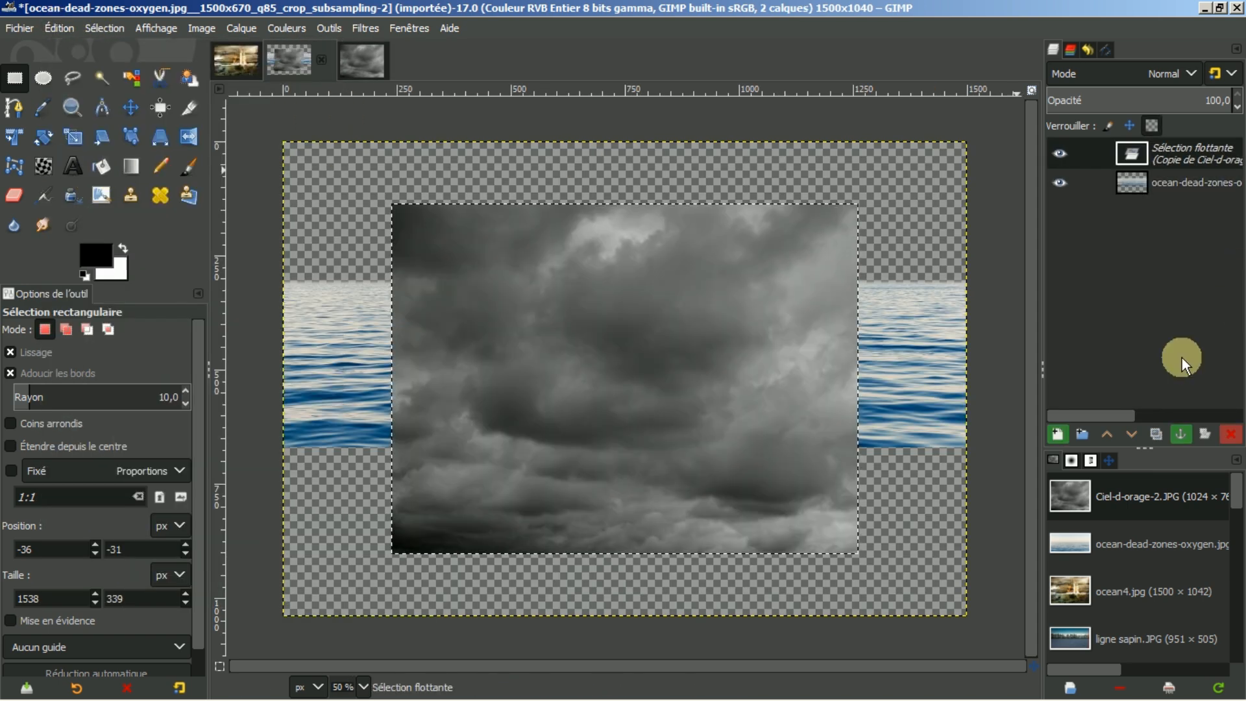
{"action": "left_click", "coordinate": [1057, 433]}
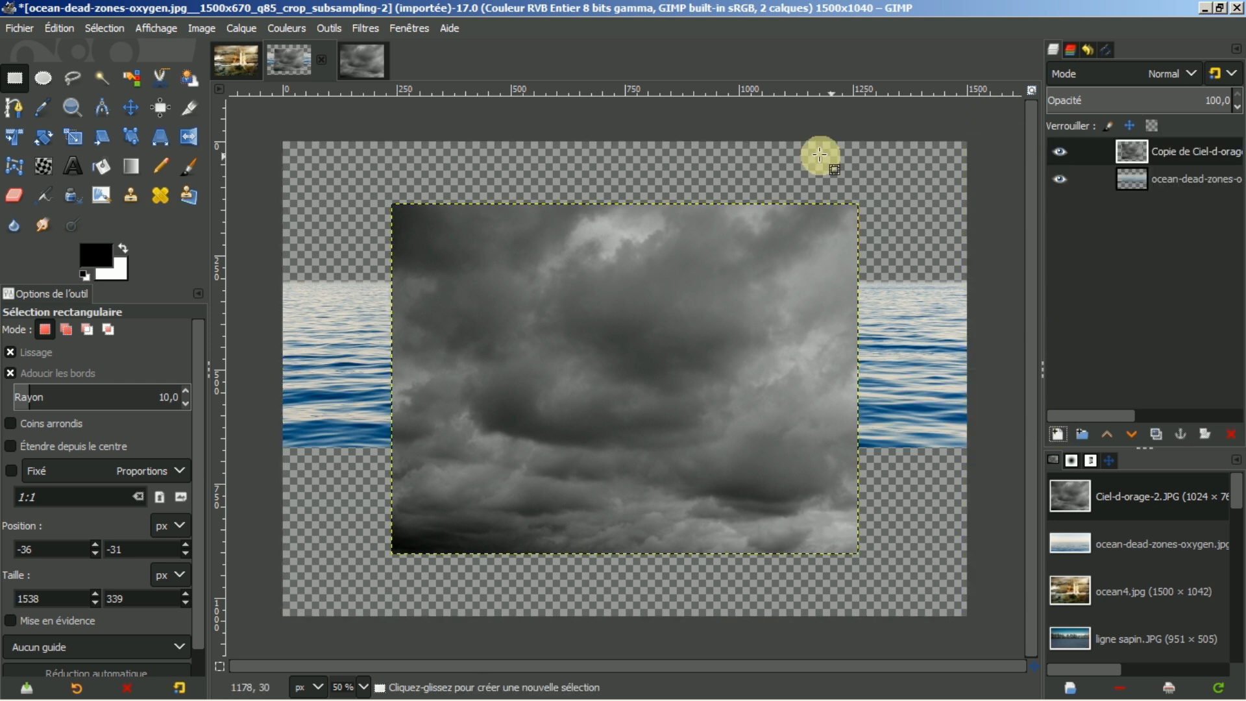
{"action": "left_click", "coordinate": [132, 107]}
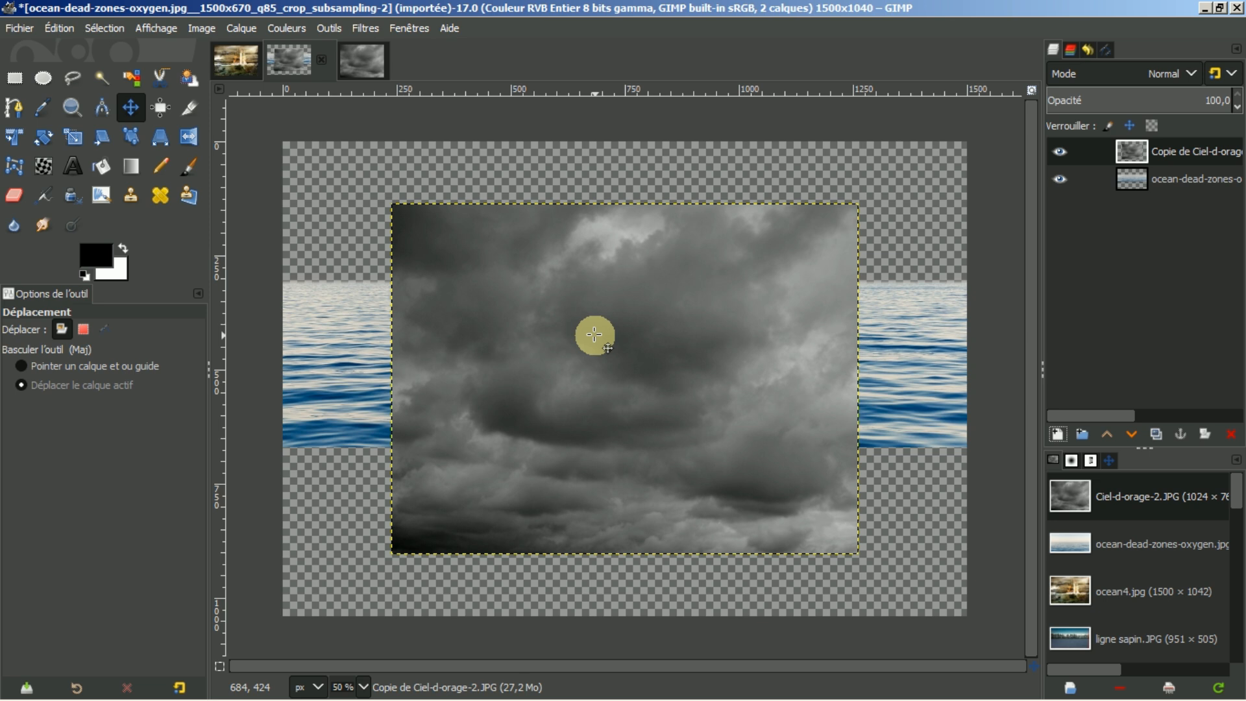
{"action": "left_click_drag", "start_coordinate": [617, 321], "coordinate": [617, 265]}
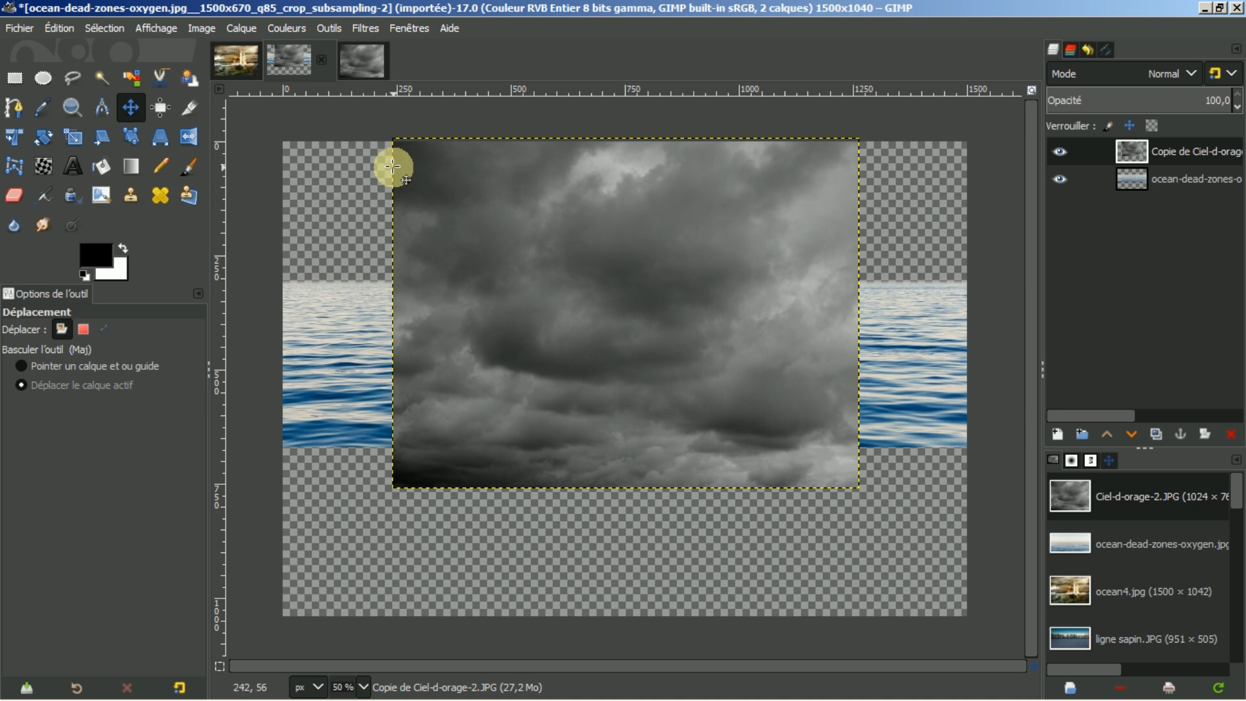
- Scale the stormy sky layer to 1520 x 358 px so it spans the canvas width and meets the sea at the horizon
{"action": "left_click", "coordinate": [73, 140]}
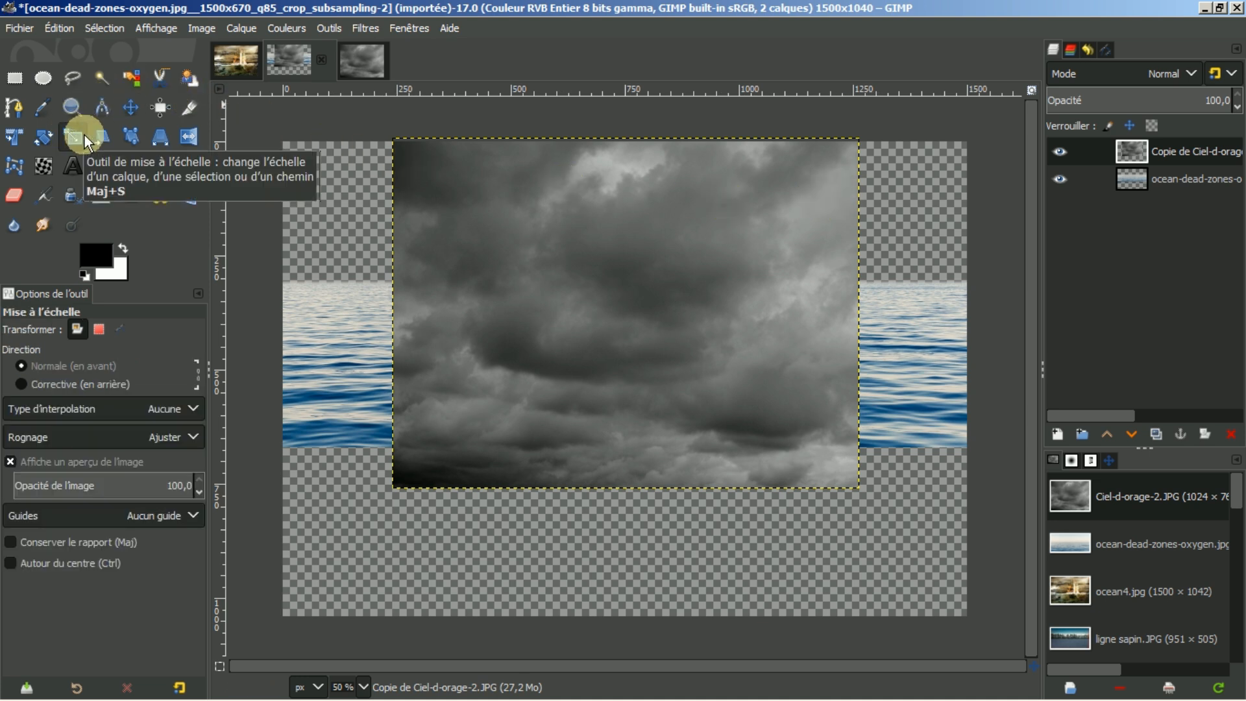
{"action": "left_click", "coordinate": [687, 333]}
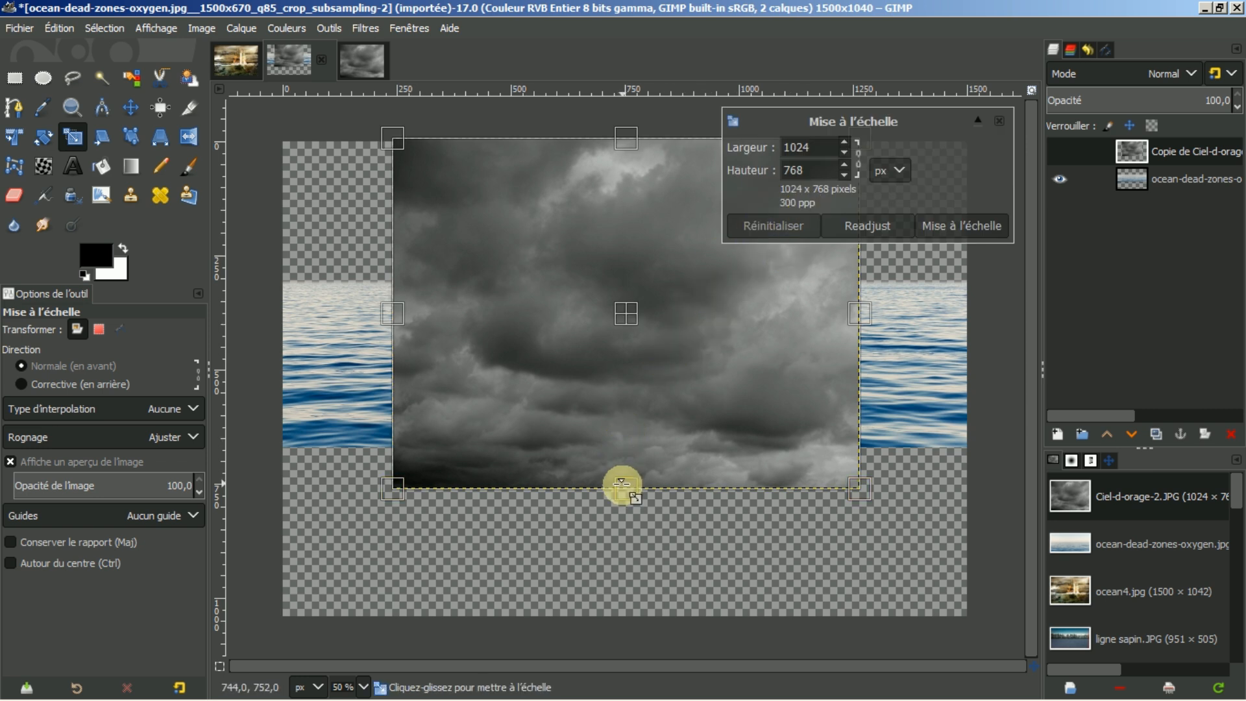
{"action": "left_click_drag", "start_coordinate": [623, 486], "coordinate": [631, 395]}
{"action": "left_click_drag", "start_coordinate": [860, 270], "coordinate": [943, 268]}
{"action": "left_click_drag", "start_coordinate": [959, 268], "coordinate": [973, 261]}
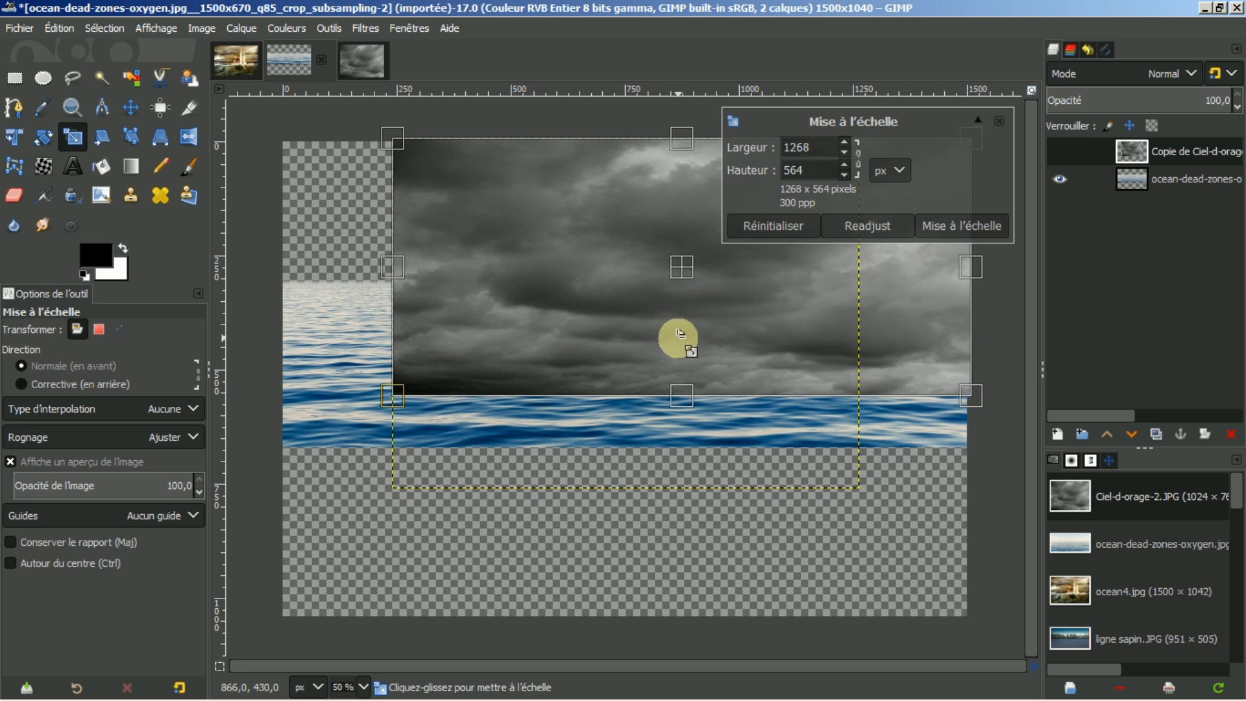
{"action": "left_click_drag", "start_coordinate": [675, 394], "coordinate": [681, 324]}
{"action": "left_click_drag", "start_coordinate": [391, 231], "coordinate": [309, 231]}
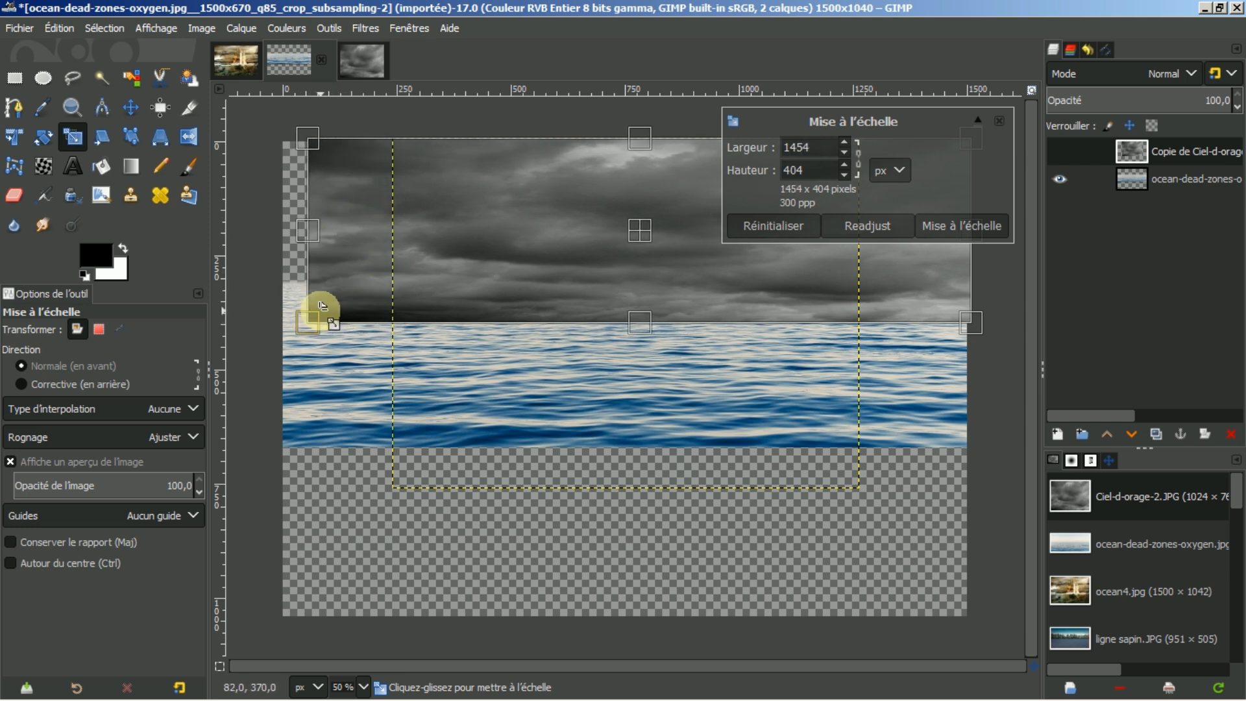
{"action": "left_click_drag", "start_coordinate": [636, 325], "coordinate": [627, 303]}
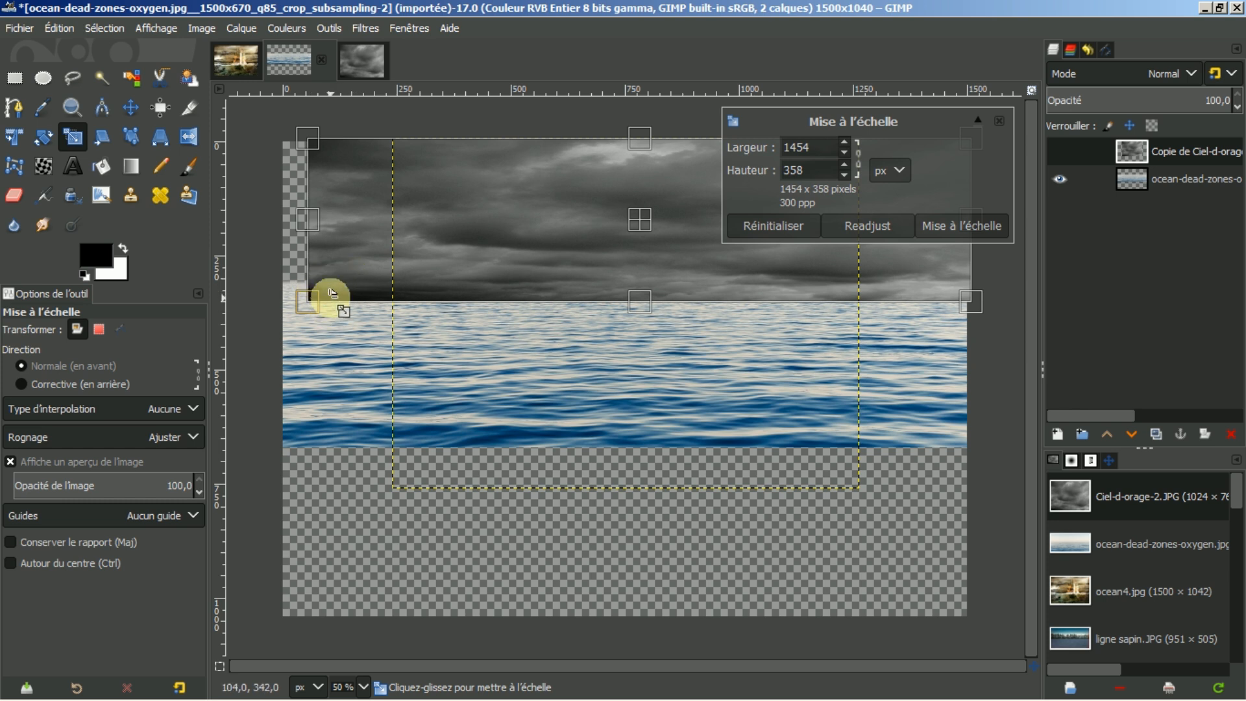
{"action": "left_click_drag", "start_coordinate": [308, 224], "coordinate": [278, 224]}
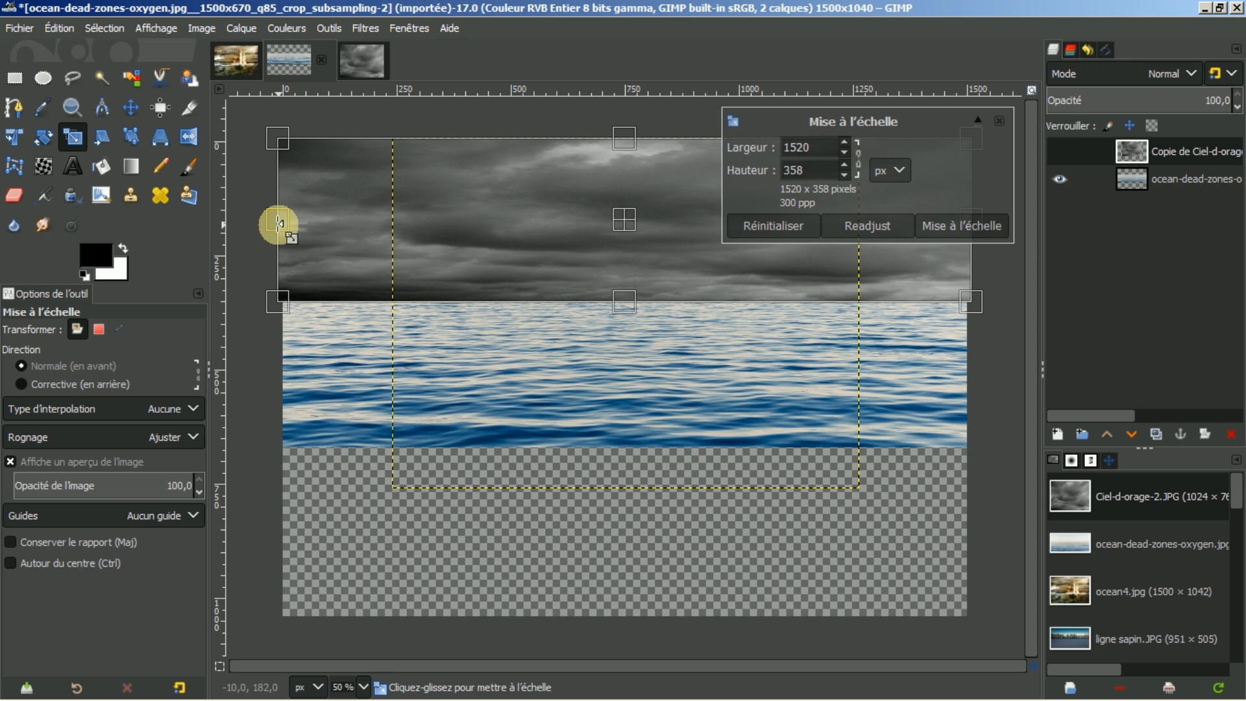
{"action": "left_click", "coordinate": [929, 231]}
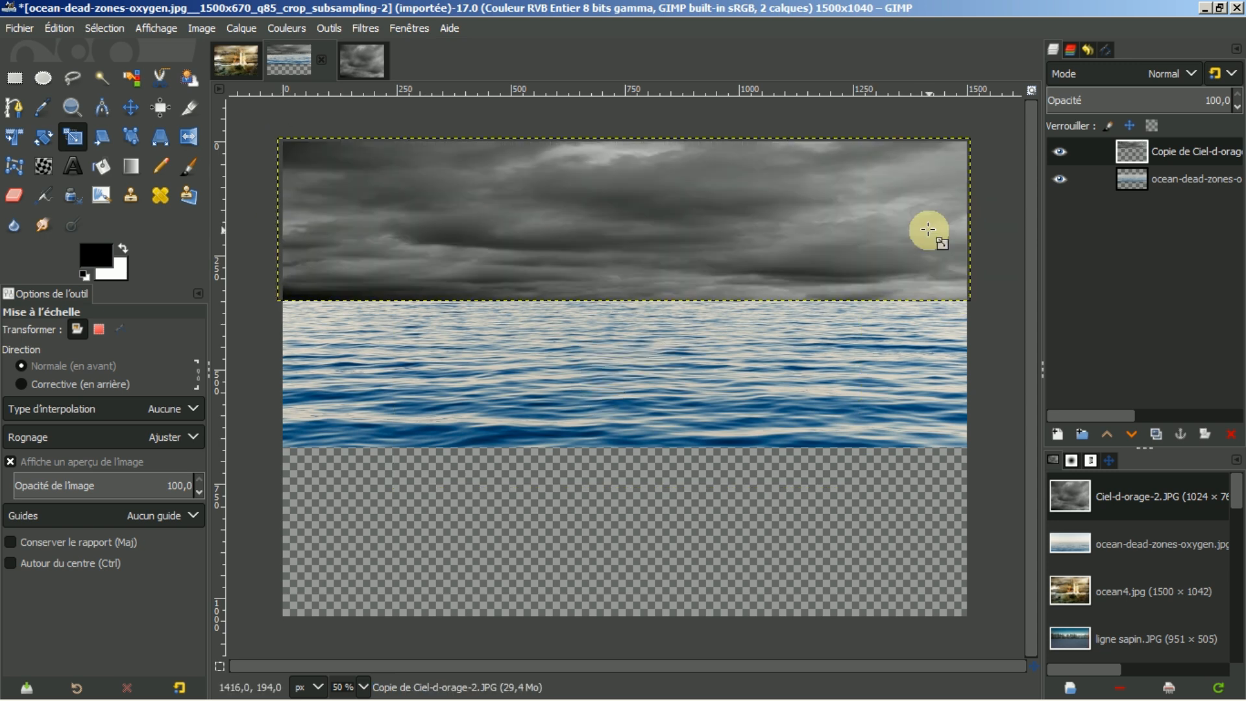
- Extend the sky layer to the image dimensions and place a vertical guide at x = 650 px
{"action": "right_click", "coordinate": [1193, 149]}
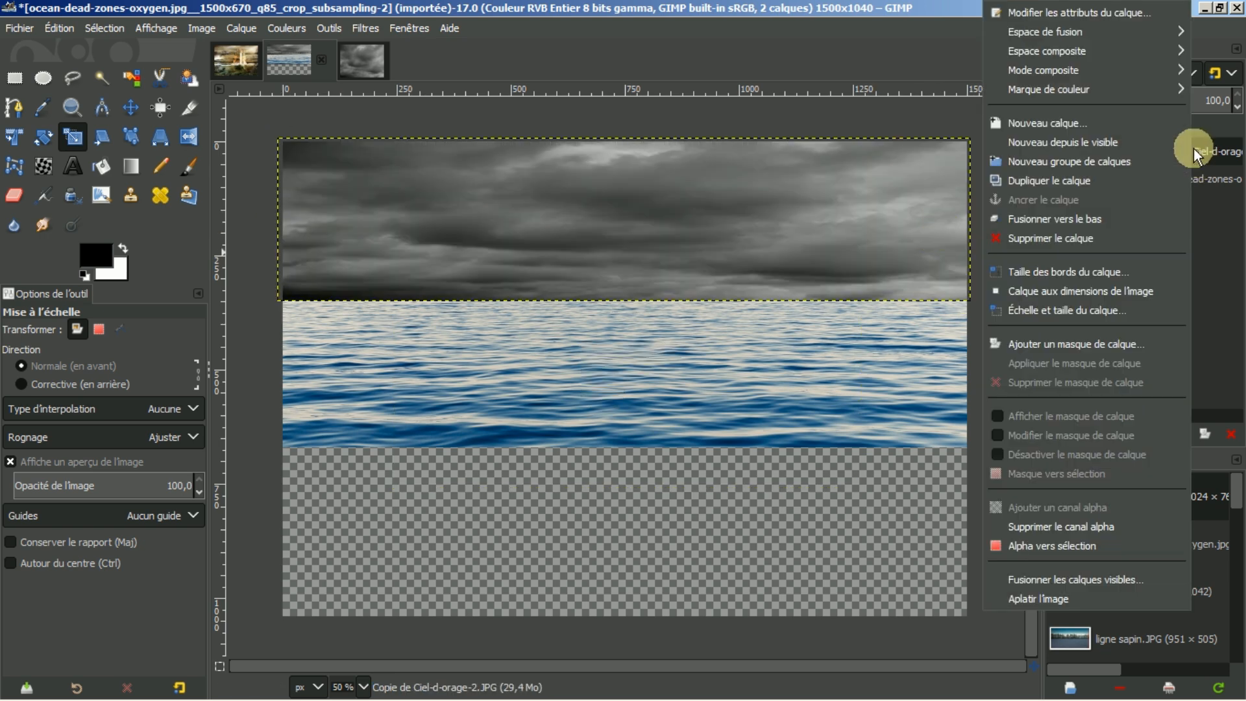
{"action": "left_click", "coordinate": [1038, 290]}
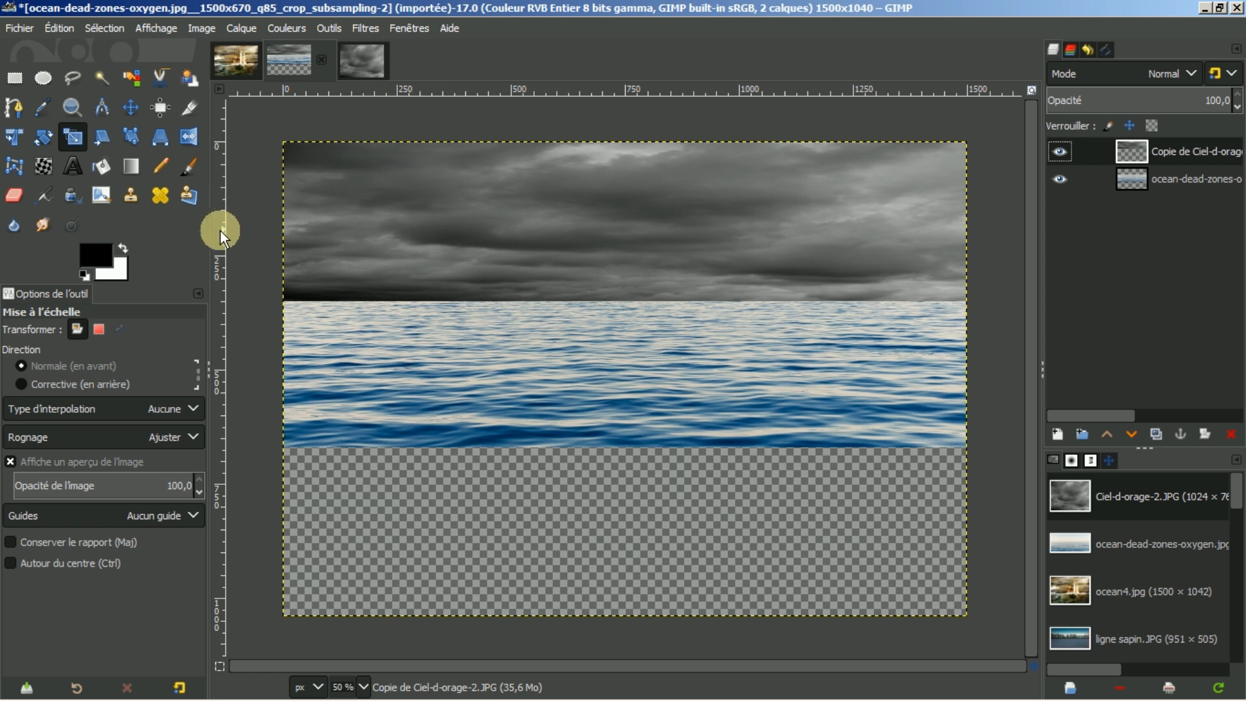
{"action": "left_click_drag", "start_coordinate": [218, 231], "coordinate": [579, 219]}
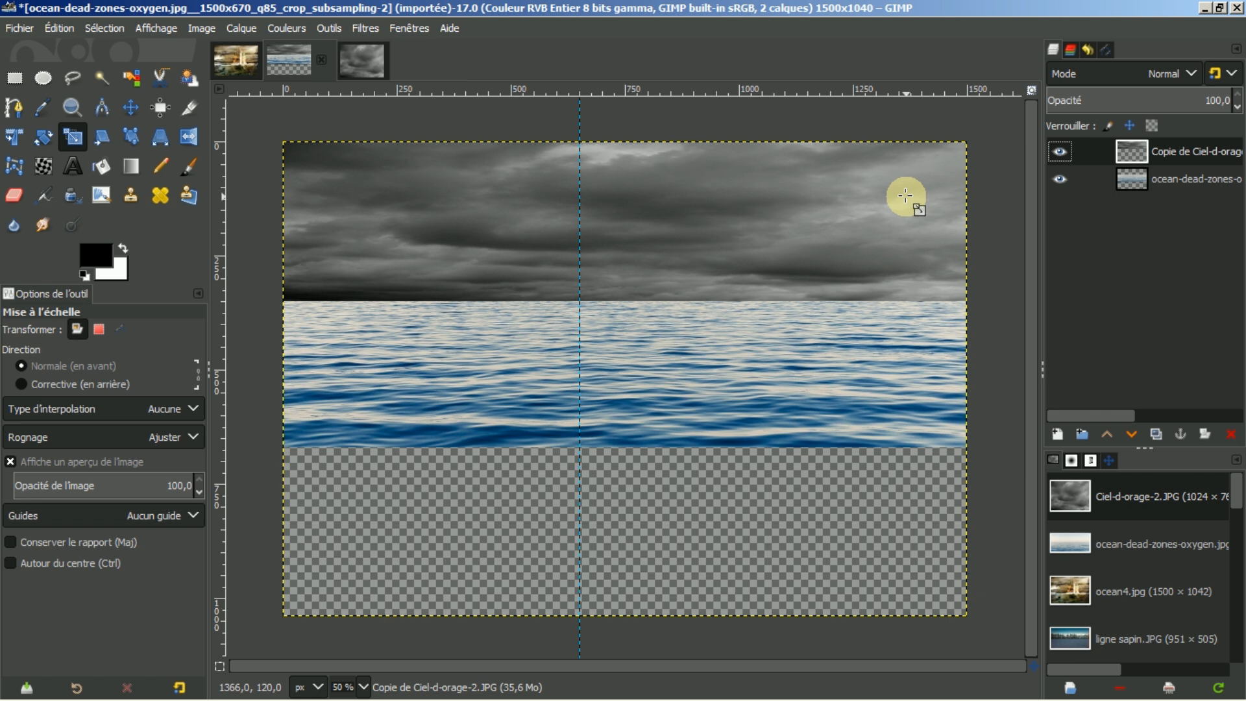
- Reduce the sea layer's saturation to -70.7 with Hue-Saturation
{"action": "left_click", "coordinate": [1131, 177]}
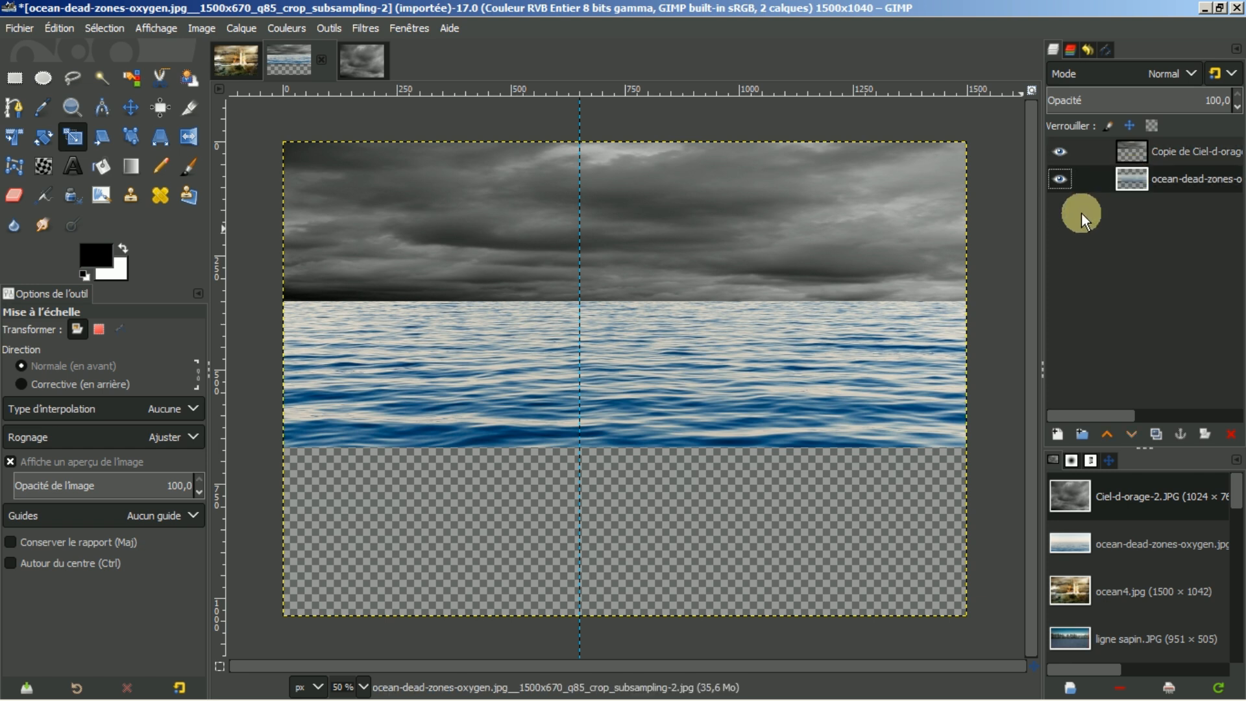
{"action": "left_click", "coordinate": [289, 29]}
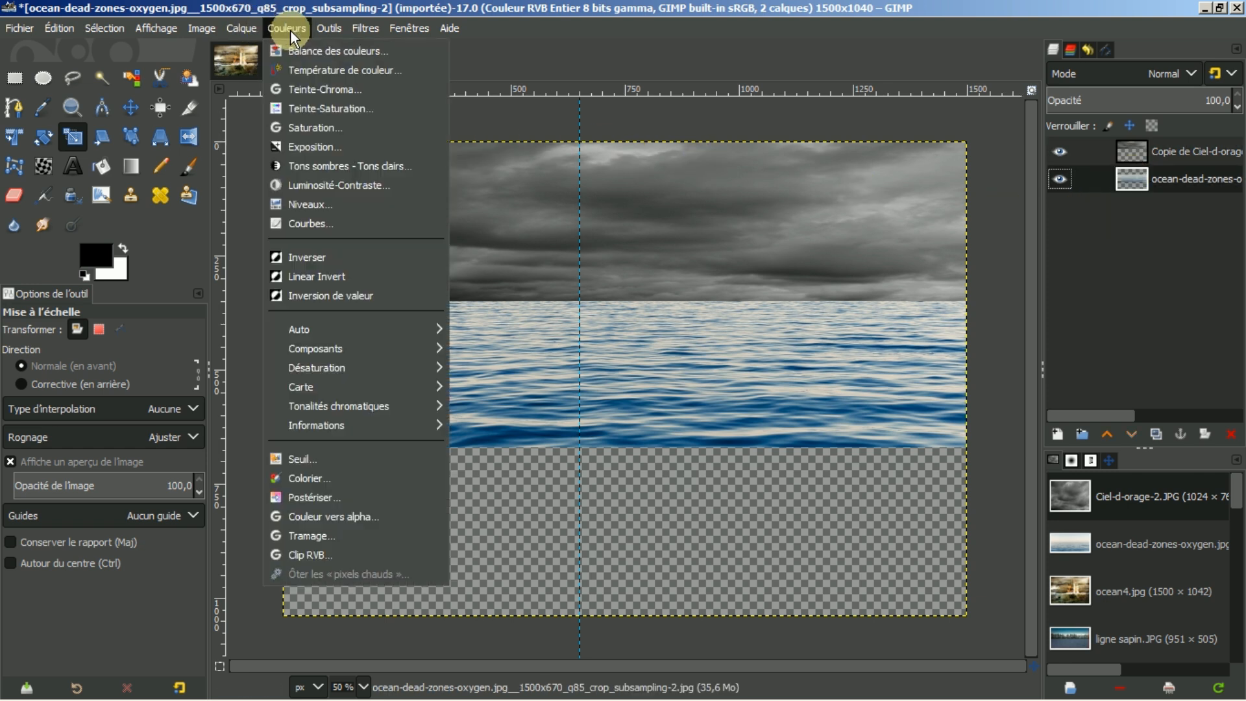
{"action": "left_click", "coordinate": [322, 108]}
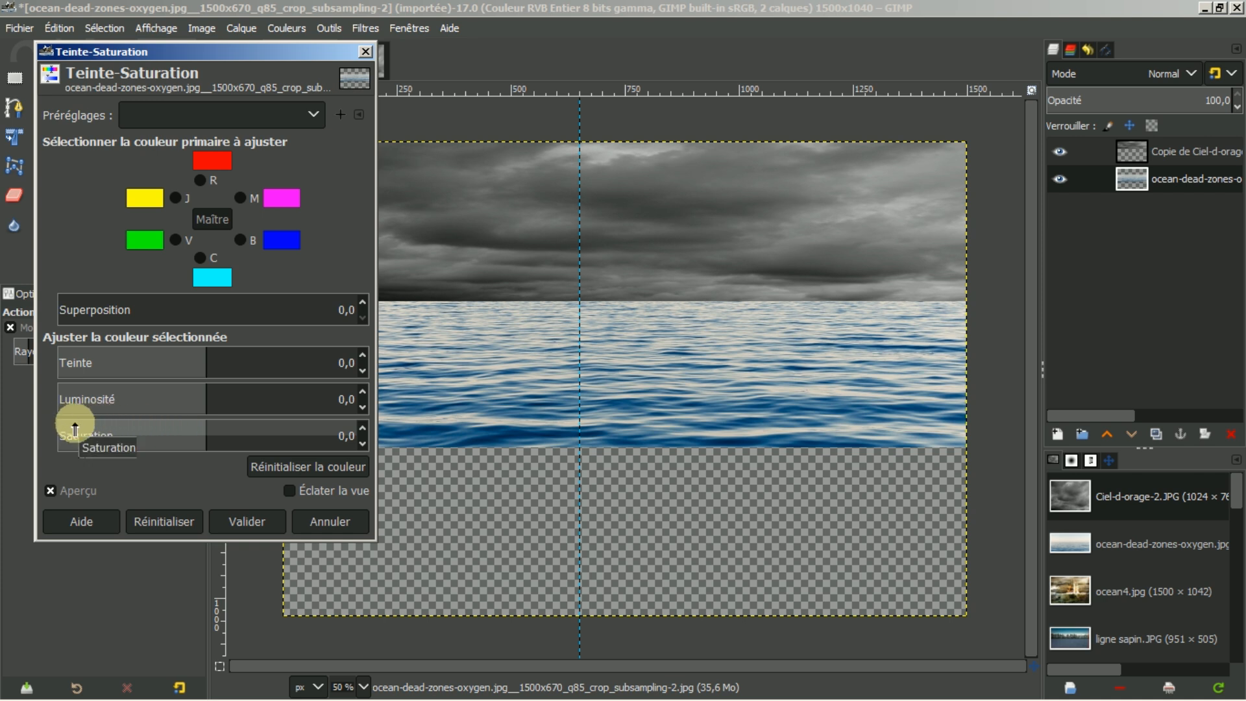
{"action": "left_click_drag", "start_coordinate": [204, 425], "coordinate": [102, 423]}
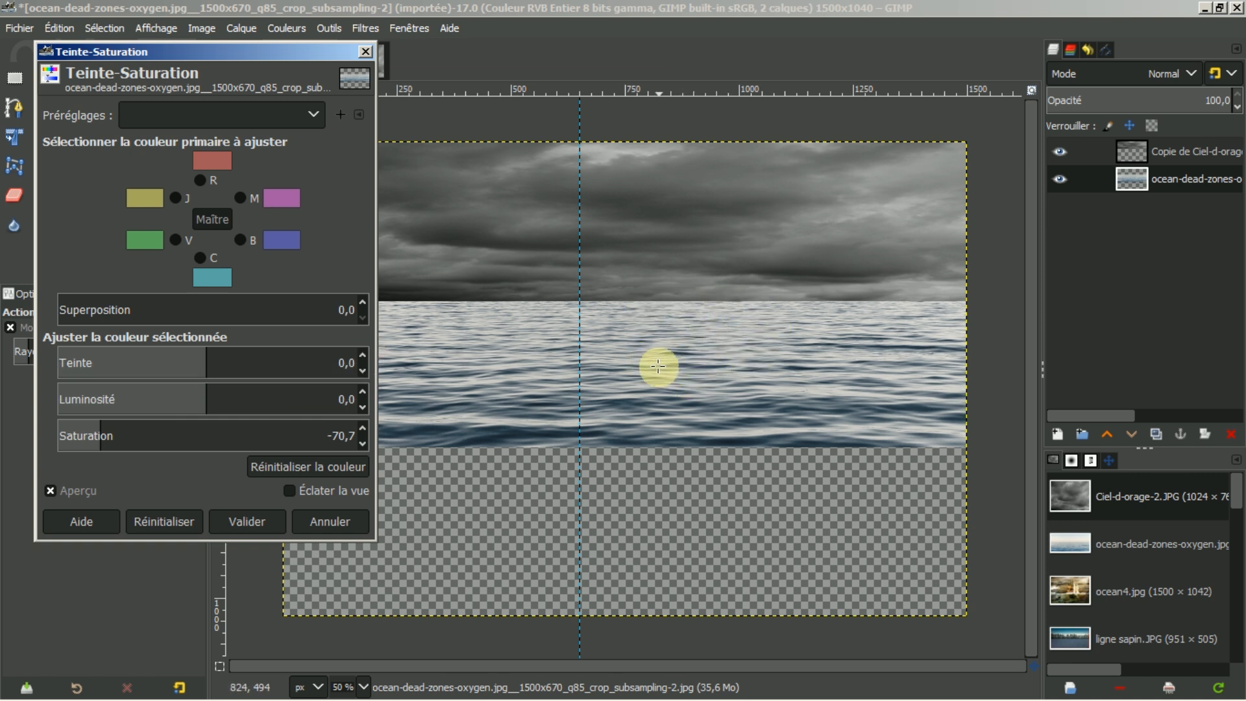
{"action": "left_click", "coordinate": [235, 521]}
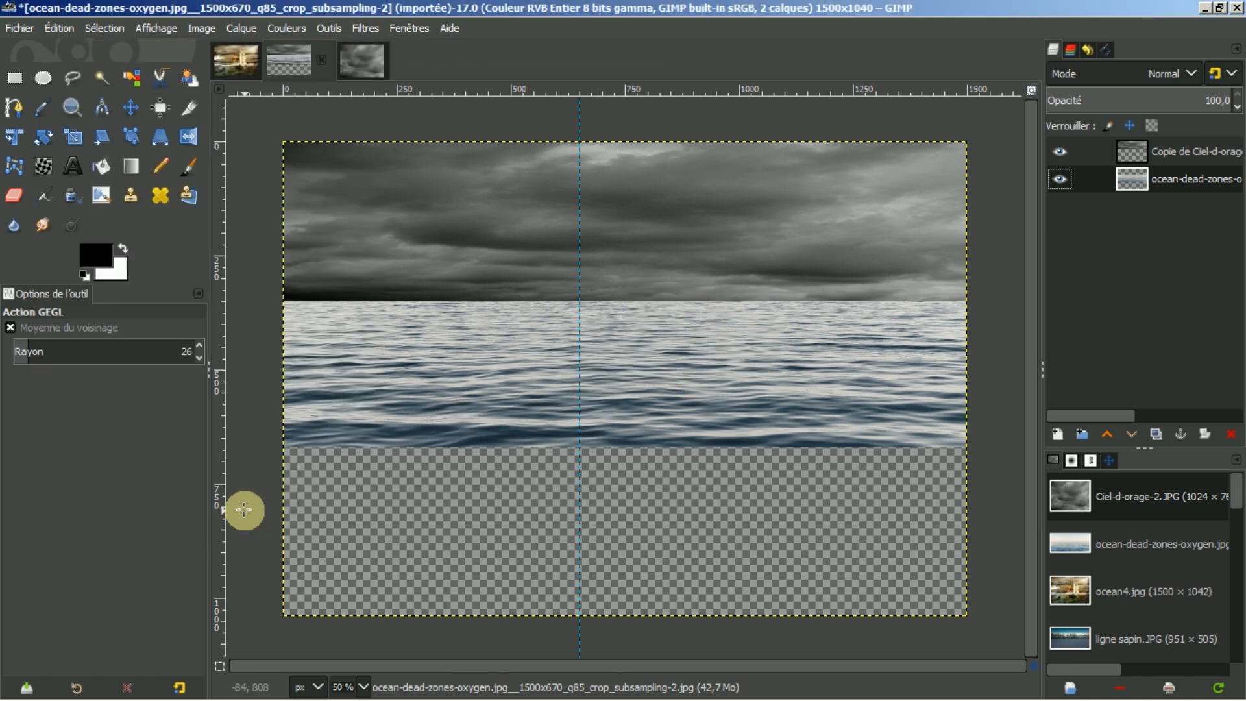
- Darken the sea layer with Curves, setting a point at input 177, output 80 and the white point at input 240, output 255
{"action": "left_click", "coordinate": [294, 27]}
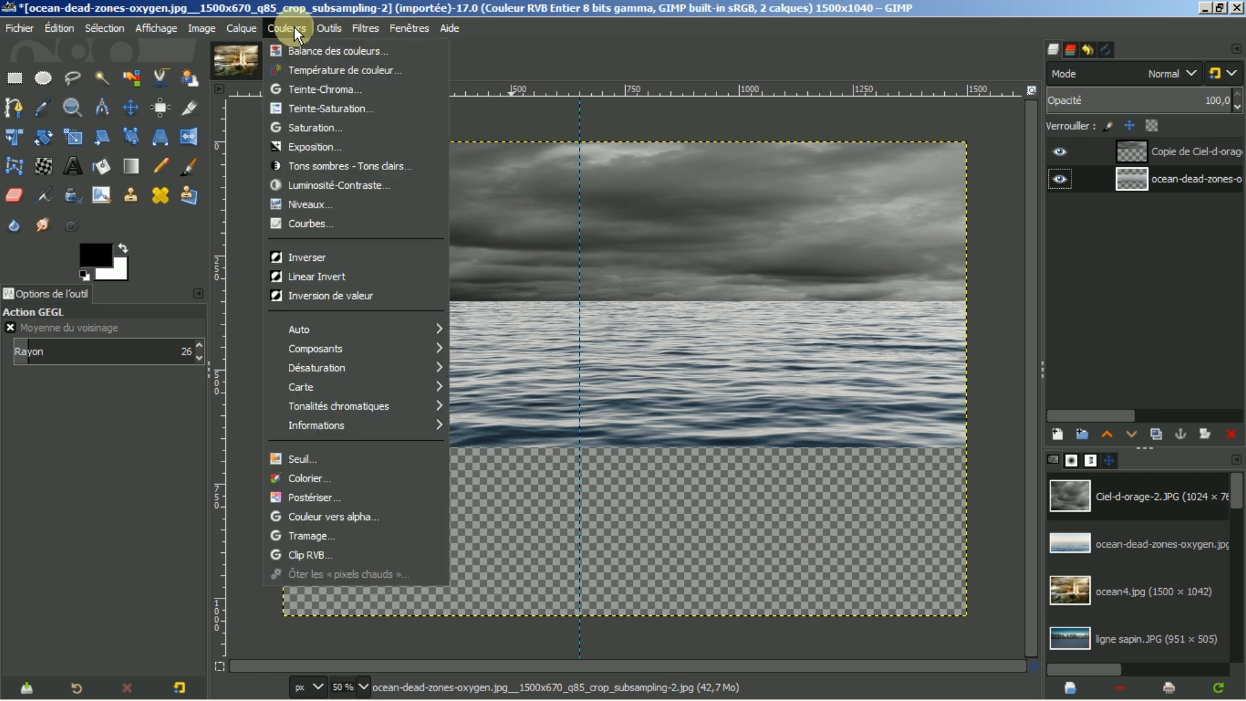
{"action": "left_click", "coordinate": [293, 224]}
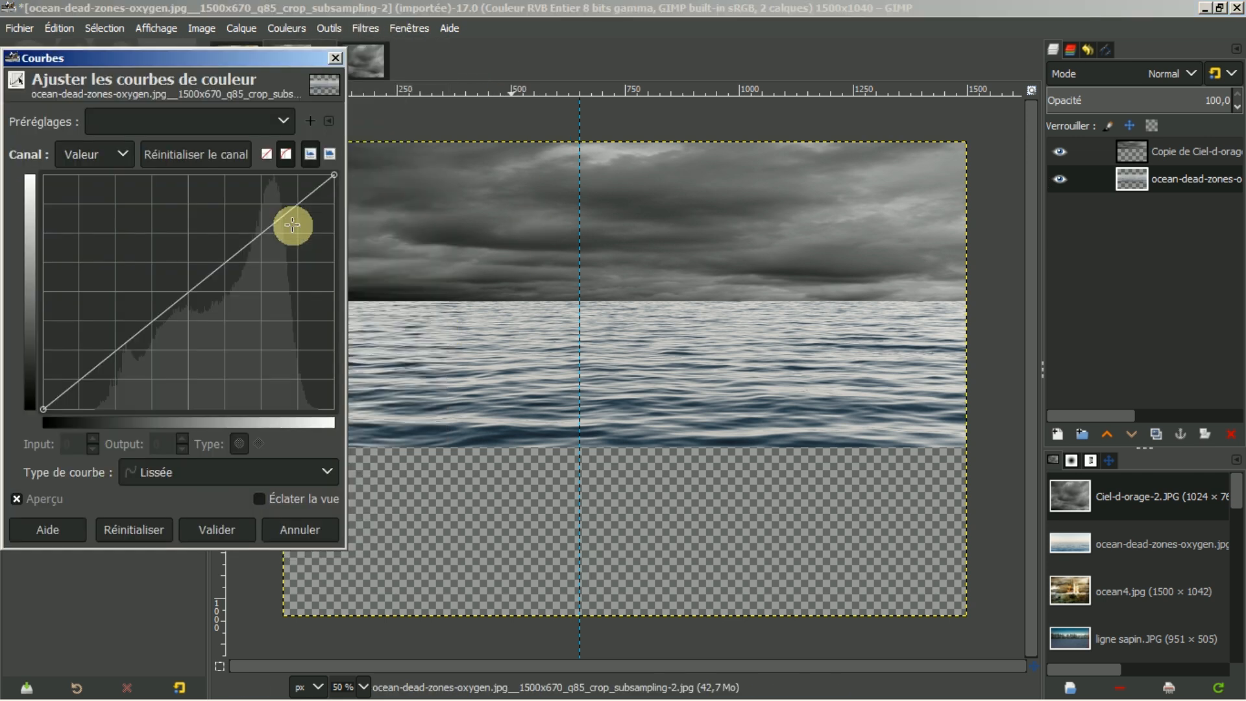
{"action": "left_click_drag", "start_coordinate": [195, 297], "coordinate": [244, 335]}
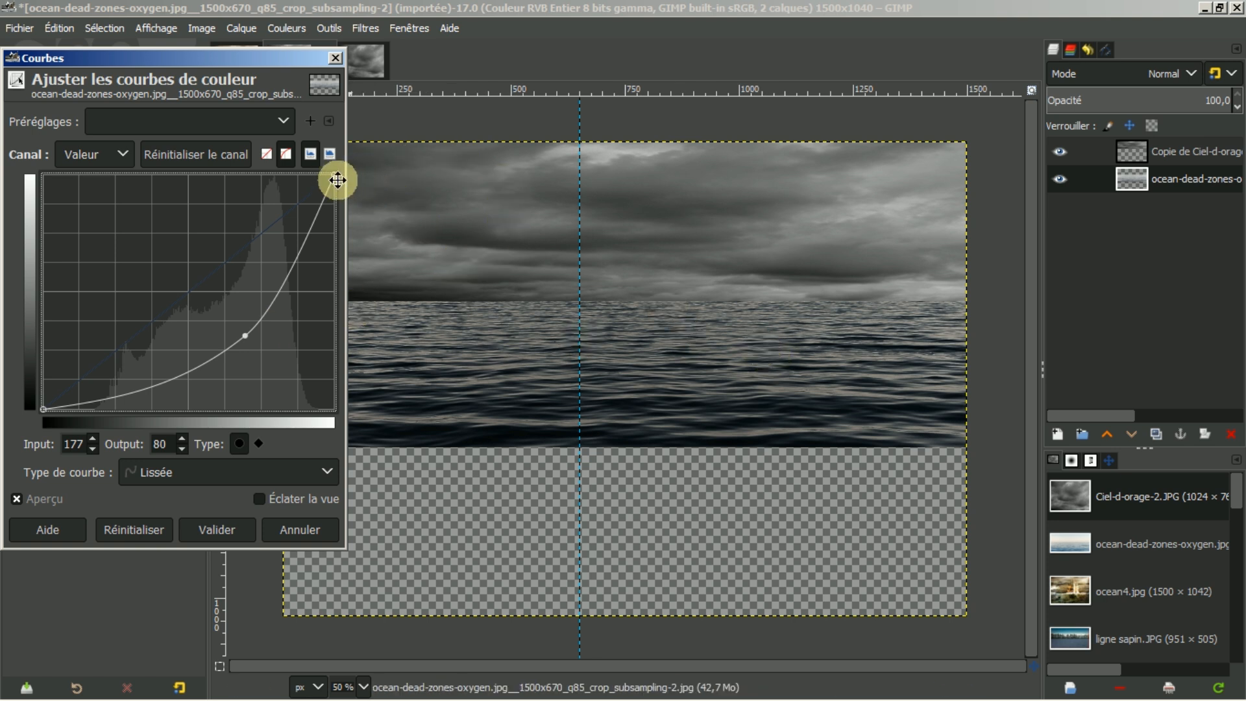
{"action": "mouse_move", "coordinate": [334, 173]}
{"action": "left_mouse_down"}
{"action": "mouse_move", "coordinate": [305, 172]}
{"action": "mouse_move", "coordinate": [315, 168]}
{"action": "left_mouse_up"}
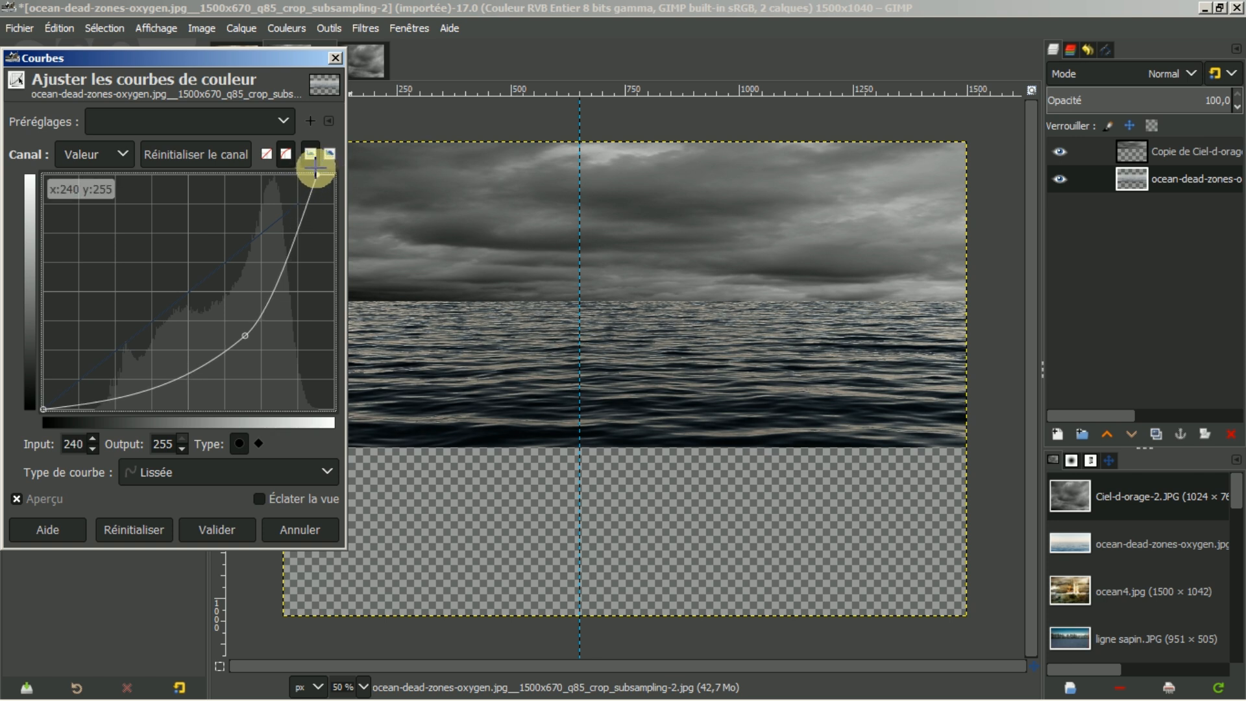
{"action": "left_click", "coordinate": [216, 530]}
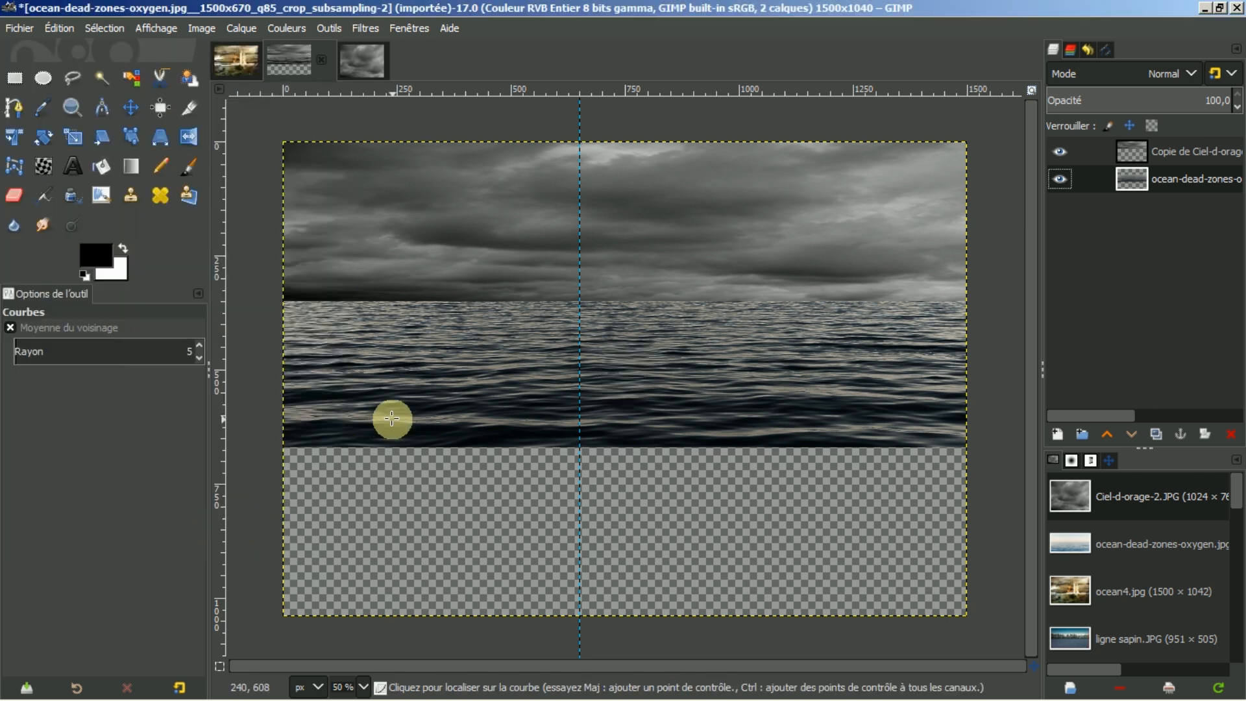
- Add a white (full opacity) layer mask to the sky layer
{"action": "left_click", "coordinate": [1177, 152]}
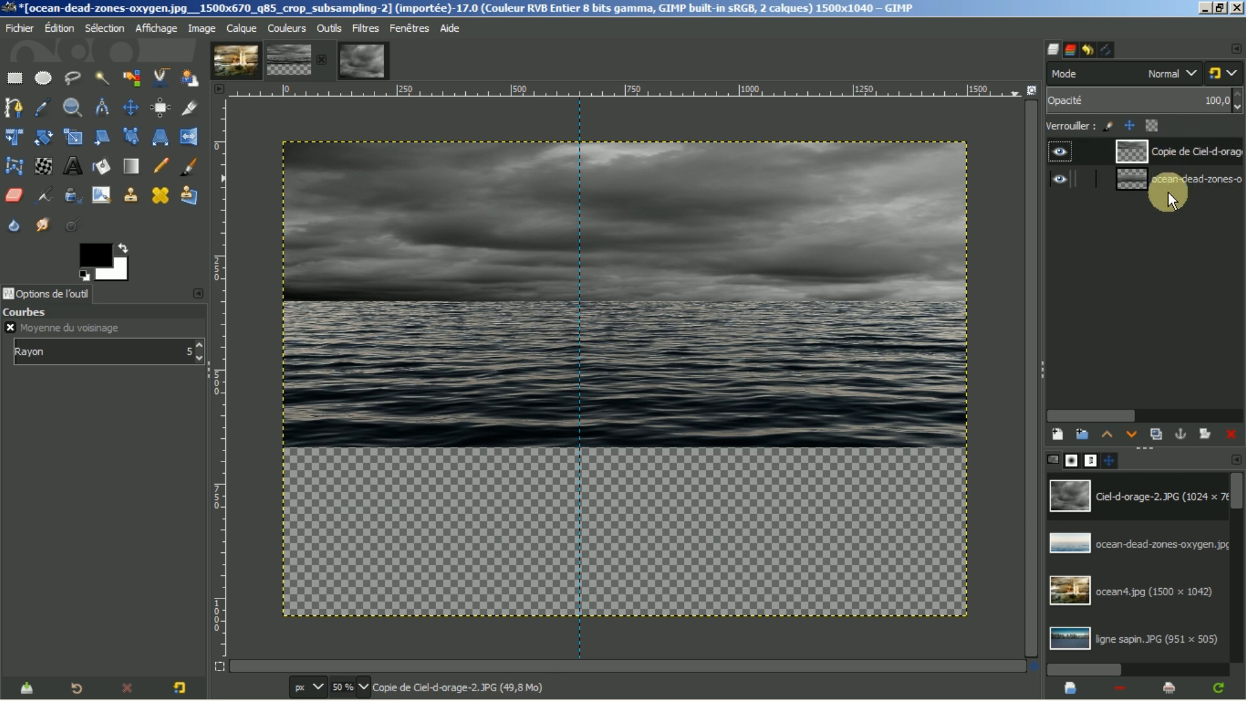
{"action": "left_click", "coordinate": [1204, 429]}
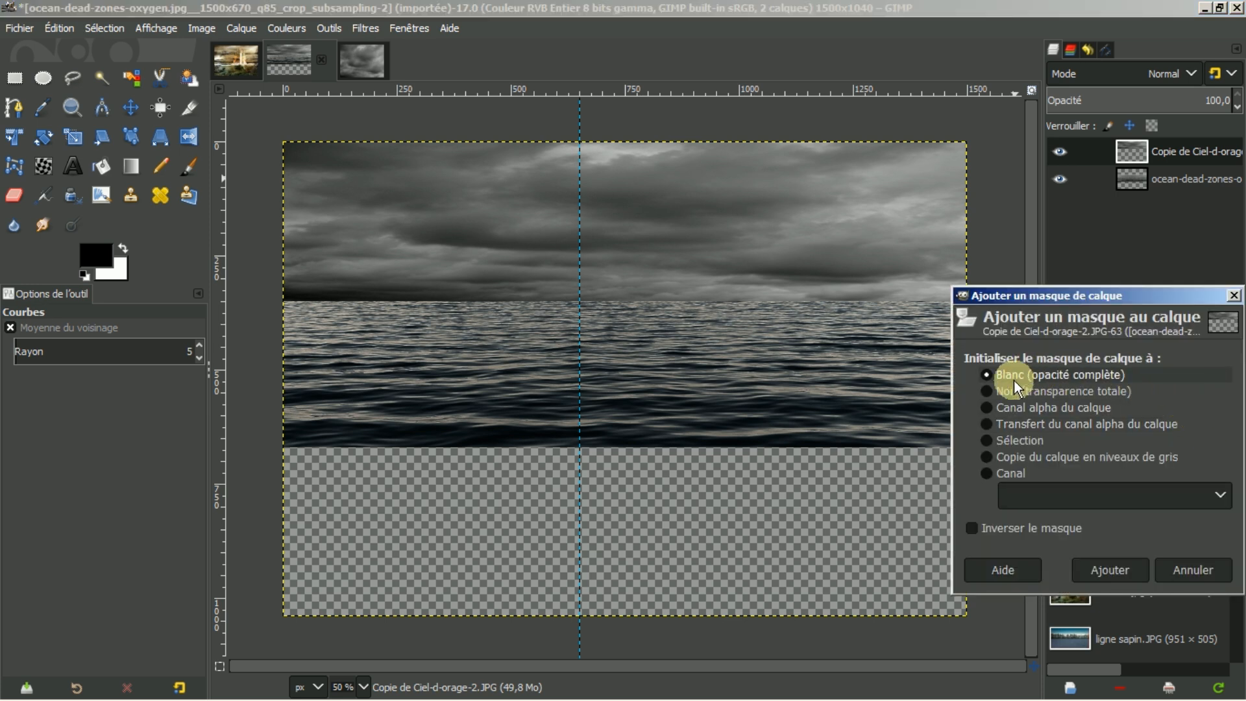
{"action": "left_click", "coordinate": [1102, 569]}
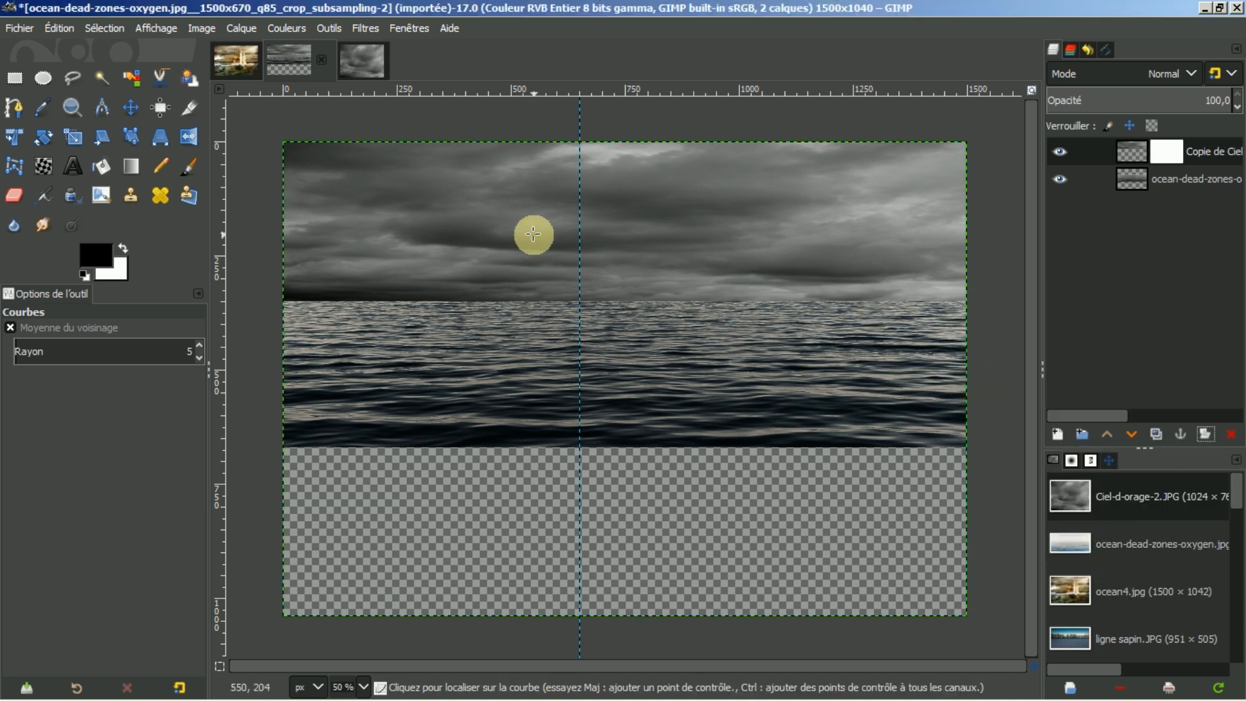
- Apply a reversed linear black-to-white gradient on the sky's mask, with endpoints at y = 408 and y = 300 px along the x = 650 guide
{"action": "left_click", "coordinate": [130, 166]}
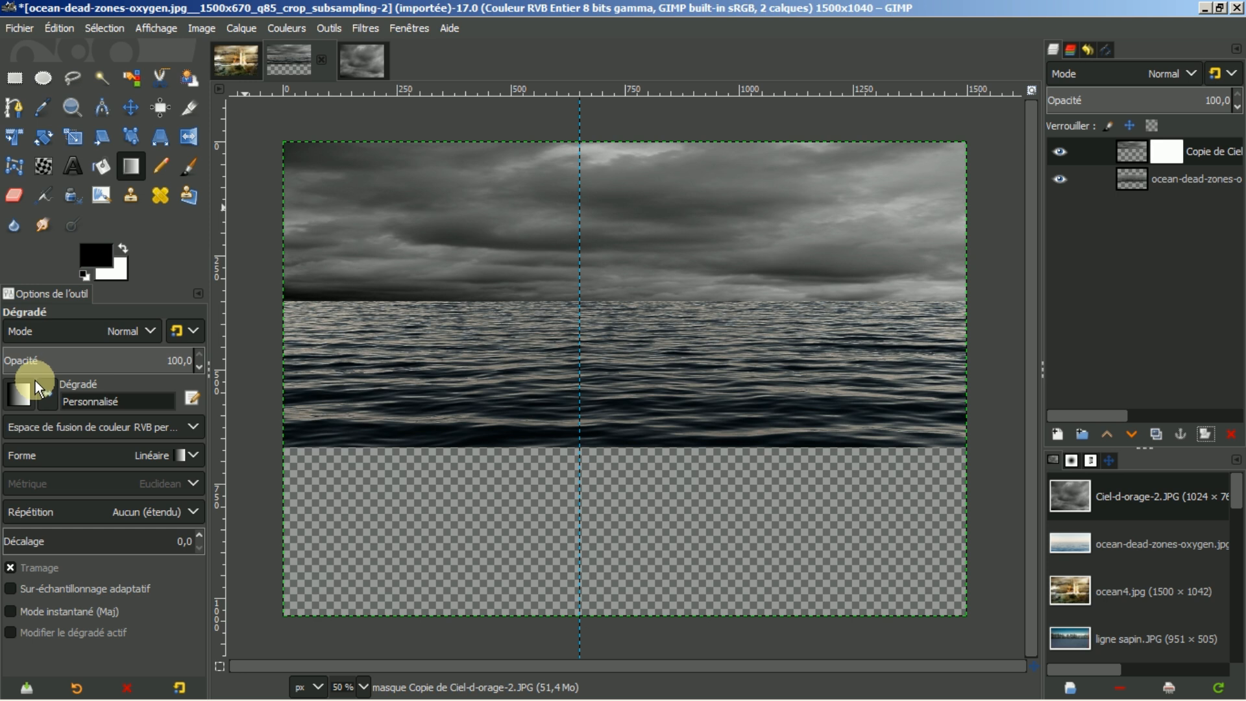
{"action": "left_click", "coordinate": [46, 399]}
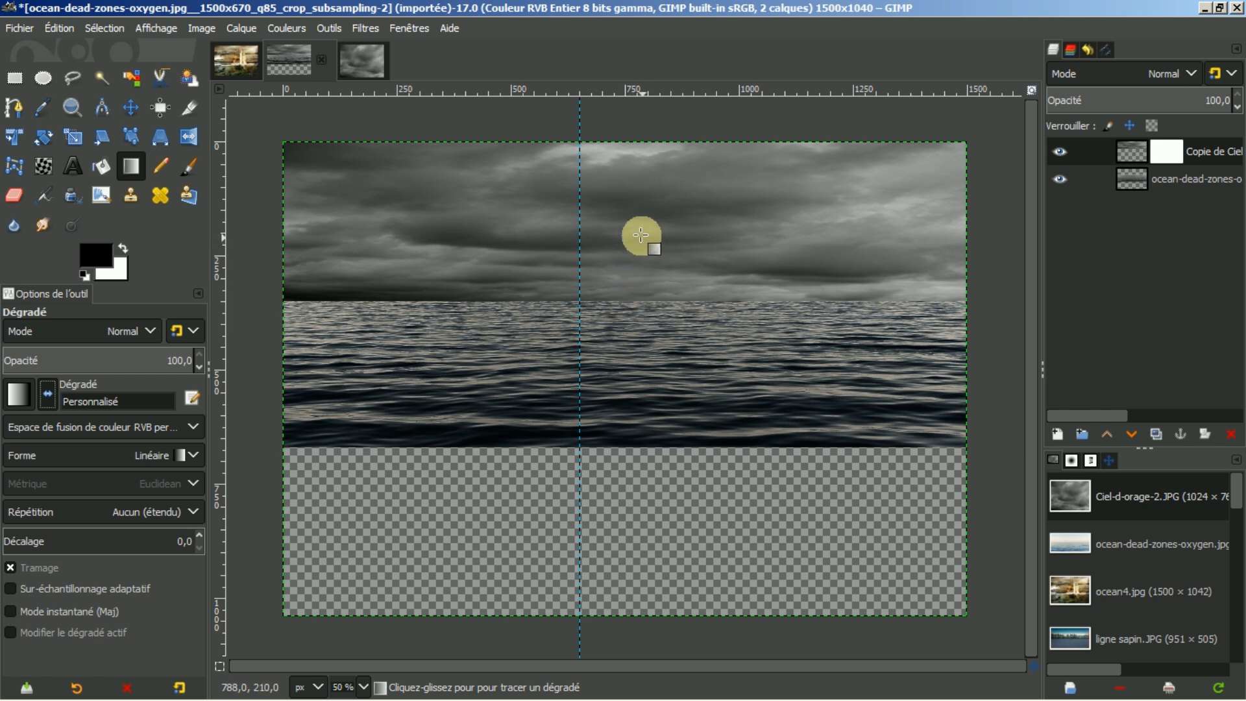
{"action": "left_click_drag", "start_coordinate": [614, 232], "coordinate": [617, 328]}
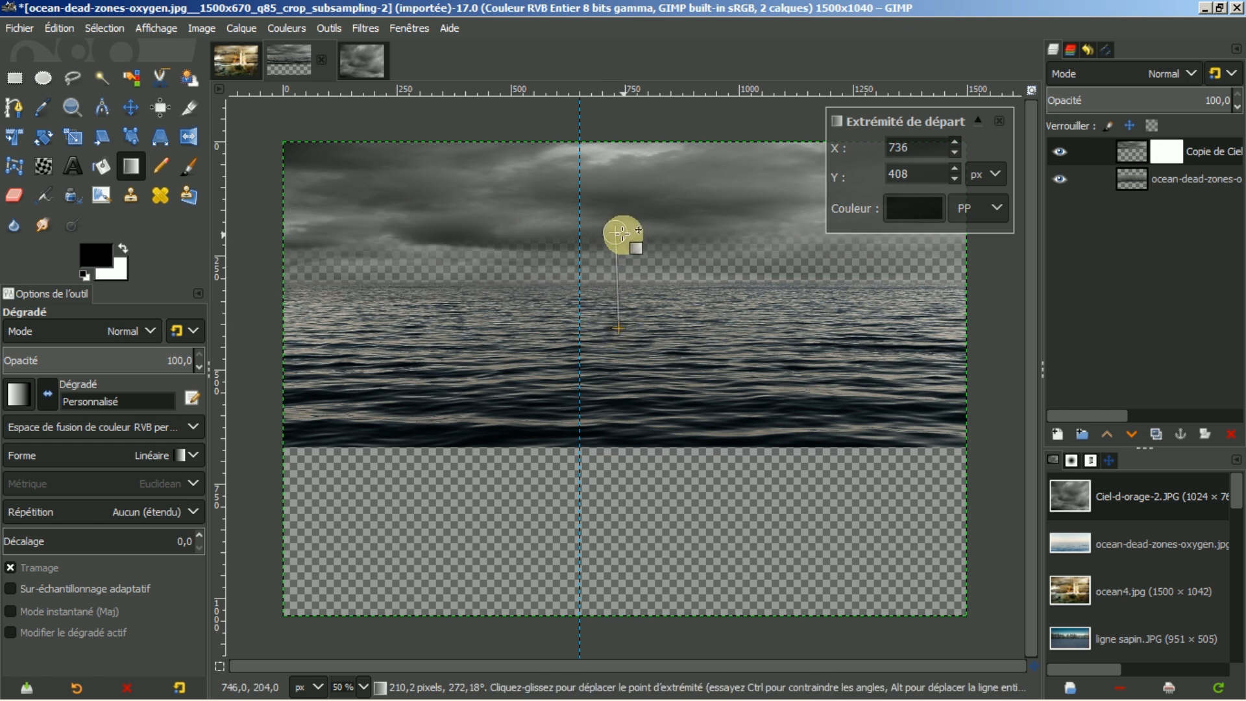
{"action": "left_click_drag", "start_coordinate": [618, 231], "coordinate": [579, 232]}
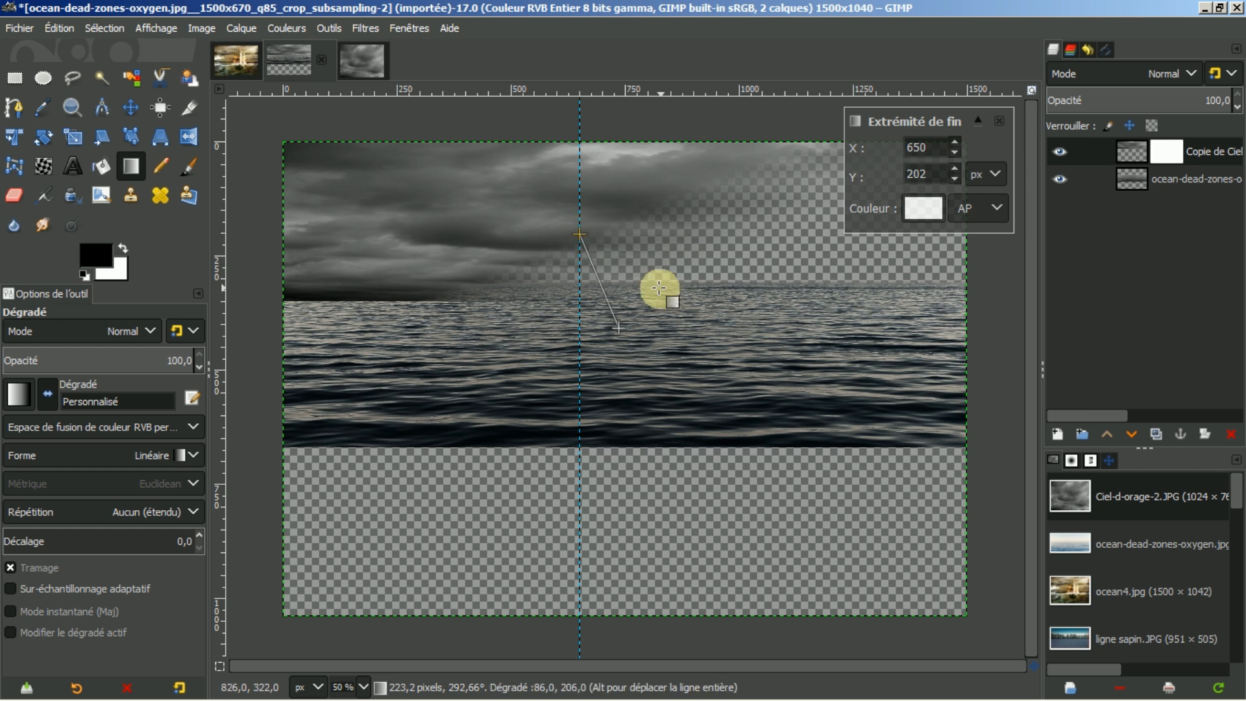
{"action": "left_click_drag", "start_coordinate": [621, 324], "coordinate": [580, 326]}
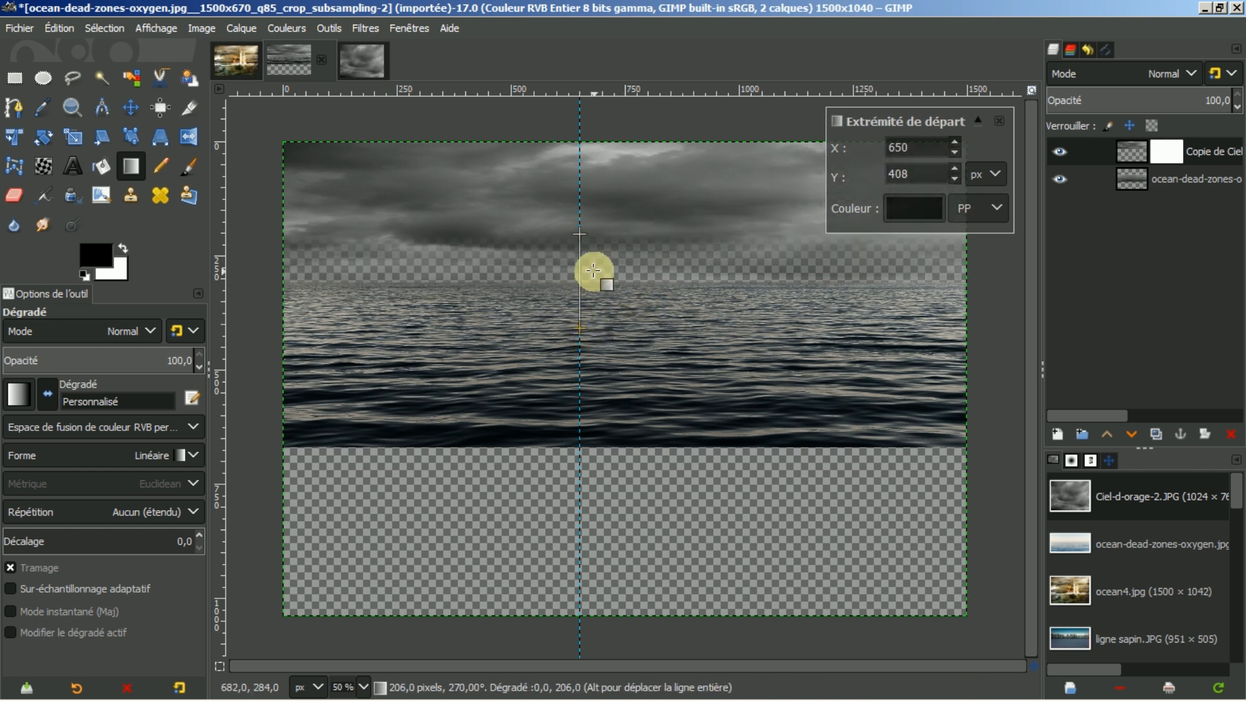
{"action": "left_click_drag", "start_coordinate": [578, 231], "coordinate": [579, 277]}
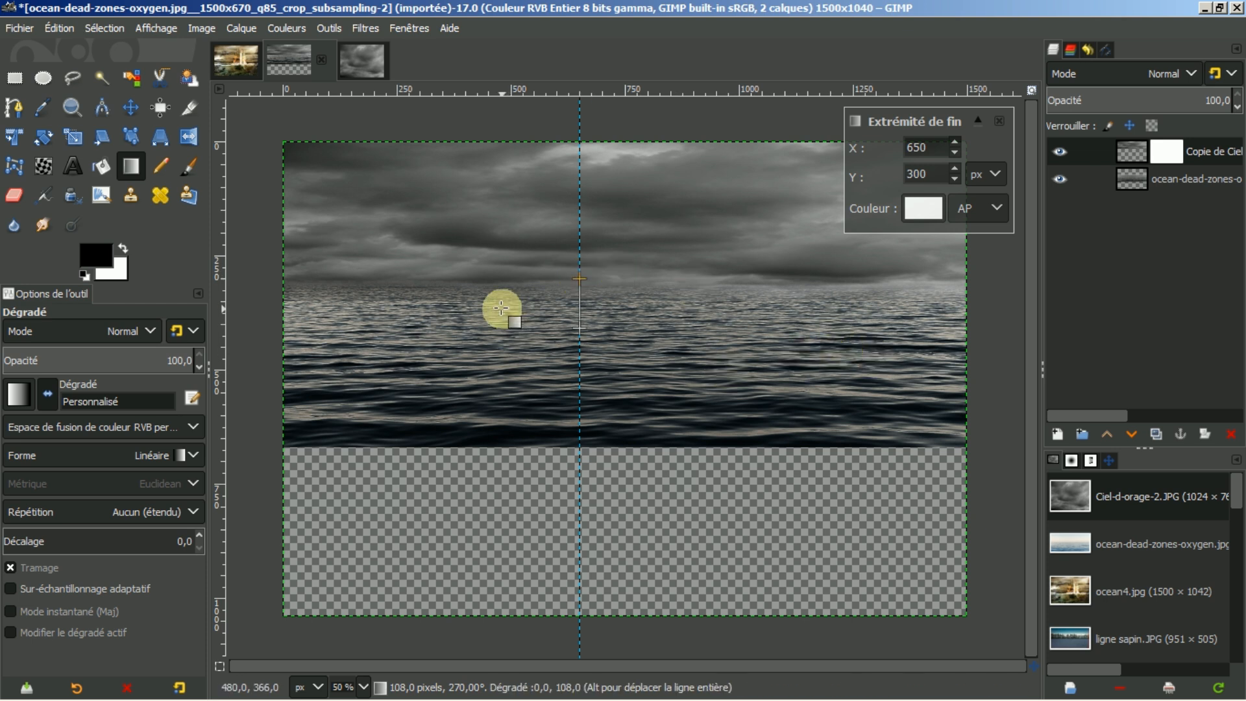
{"action": "left_click", "coordinate": [578, 303]}
{"action": "left_click_drag", "start_coordinate": [577, 303], "coordinate": [578, 303]}
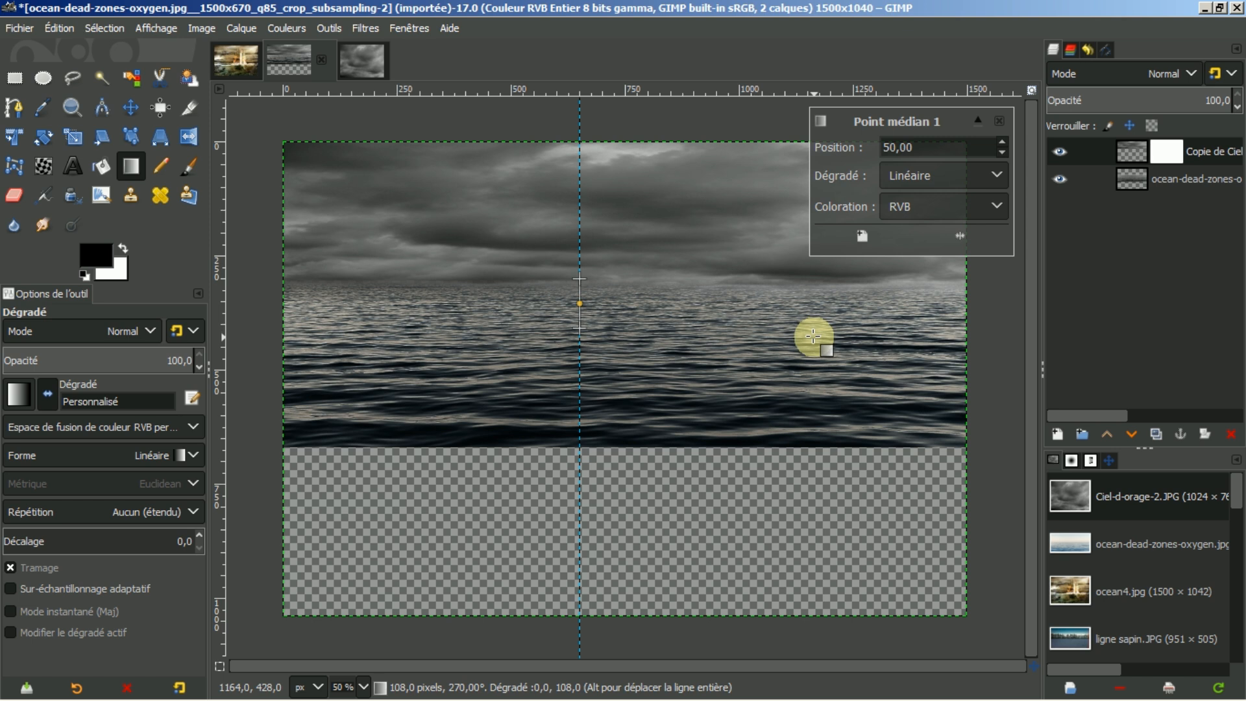
{"action": "key", "text": "Return"}
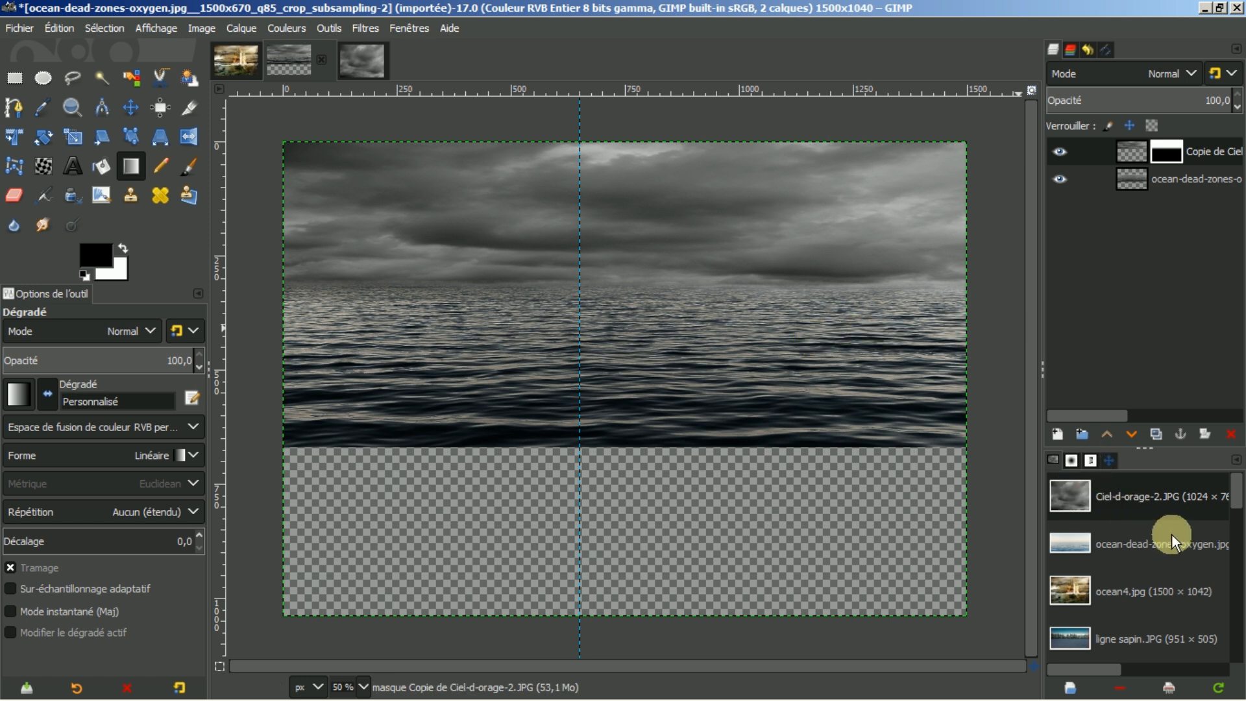
- Open the ligne sapin.JPG photo as a separate image
{"action": "left_click", "coordinate": [1105, 634]}
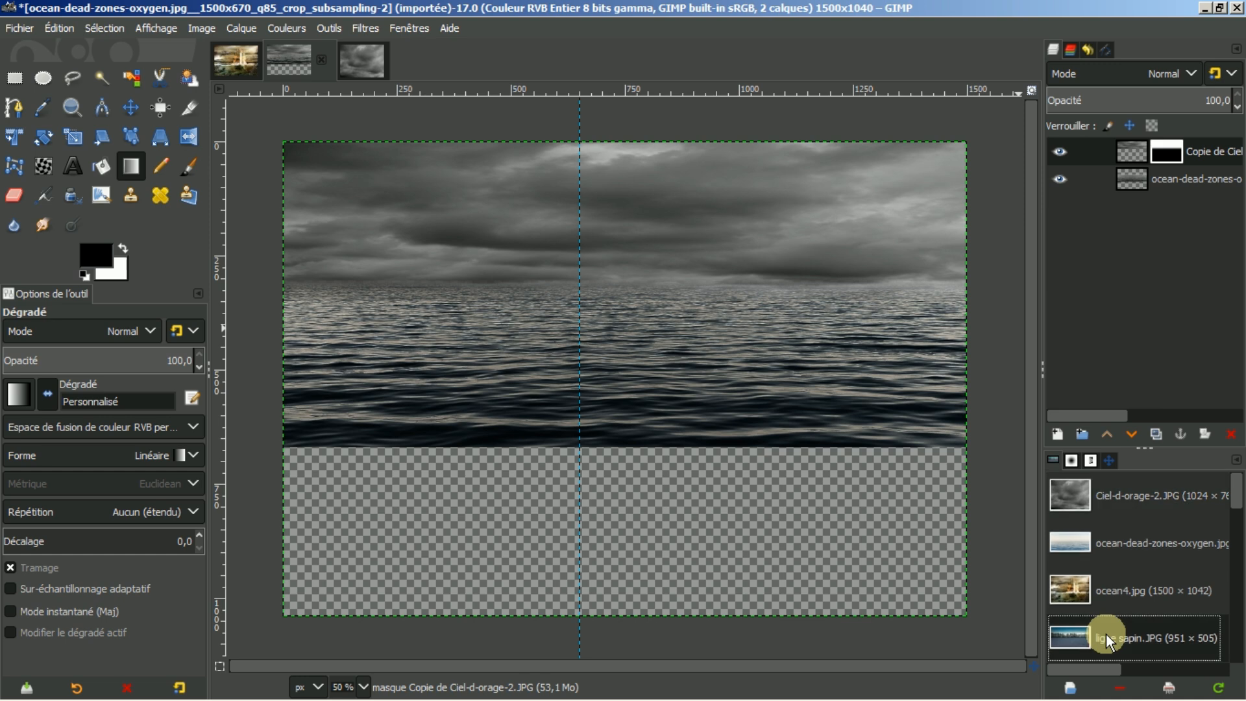
{"action": "double_click", "coordinate": [1105, 633]}
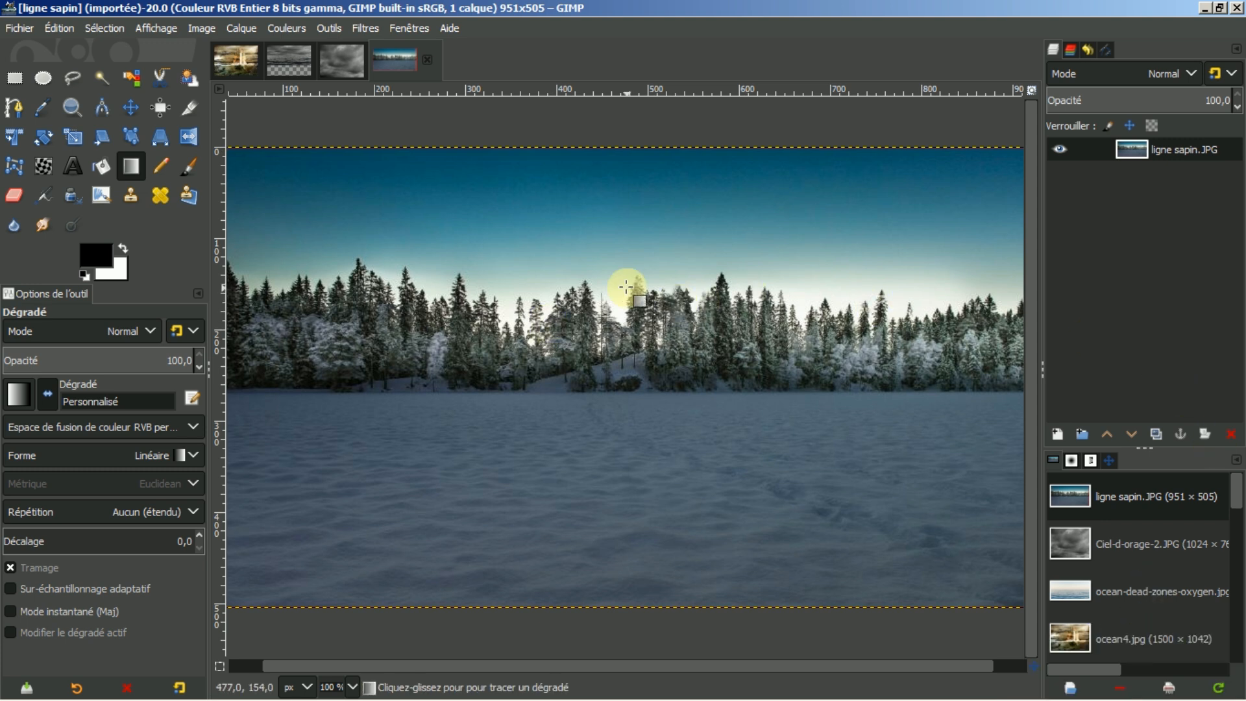
{"action": "left_click", "coordinate": [130, 76]}
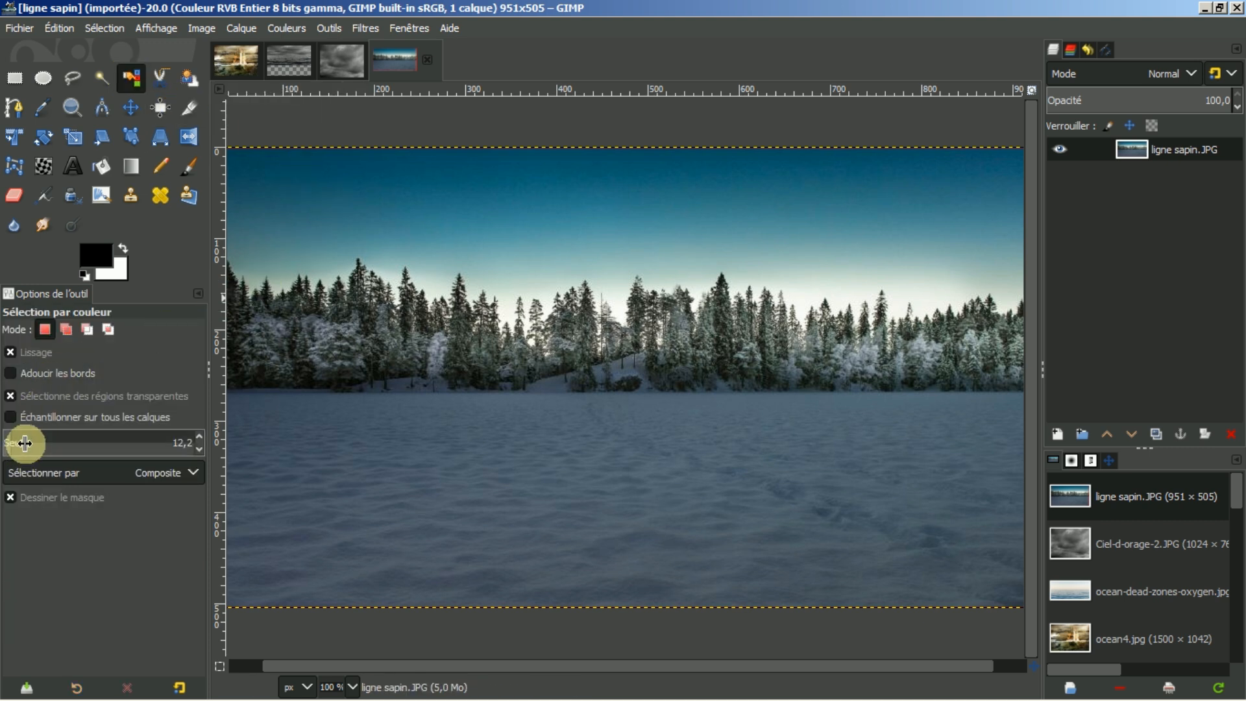
{"action": "left_click_drag", "start_coordinate": [512, 312], "coordinate": [512, 186]}
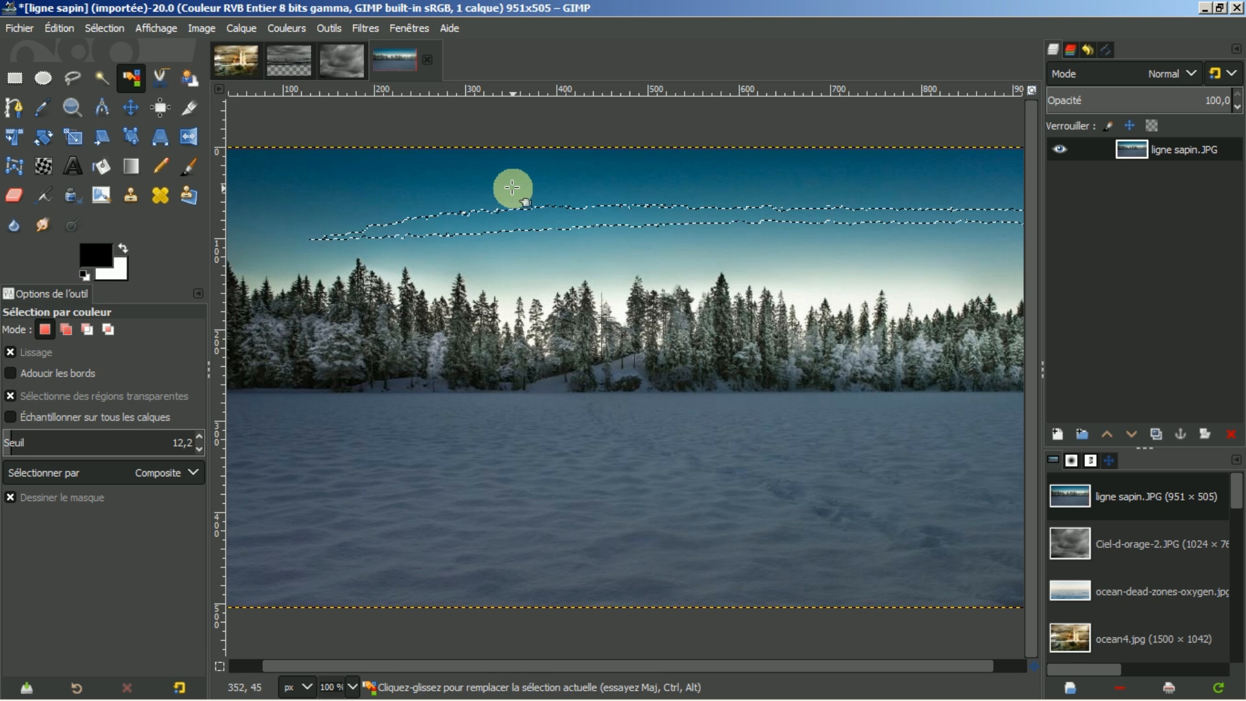
{"action": "left_click", "coordinate": [115, 29]}
{"action": "left_click", "coordinate": [129, 73]}
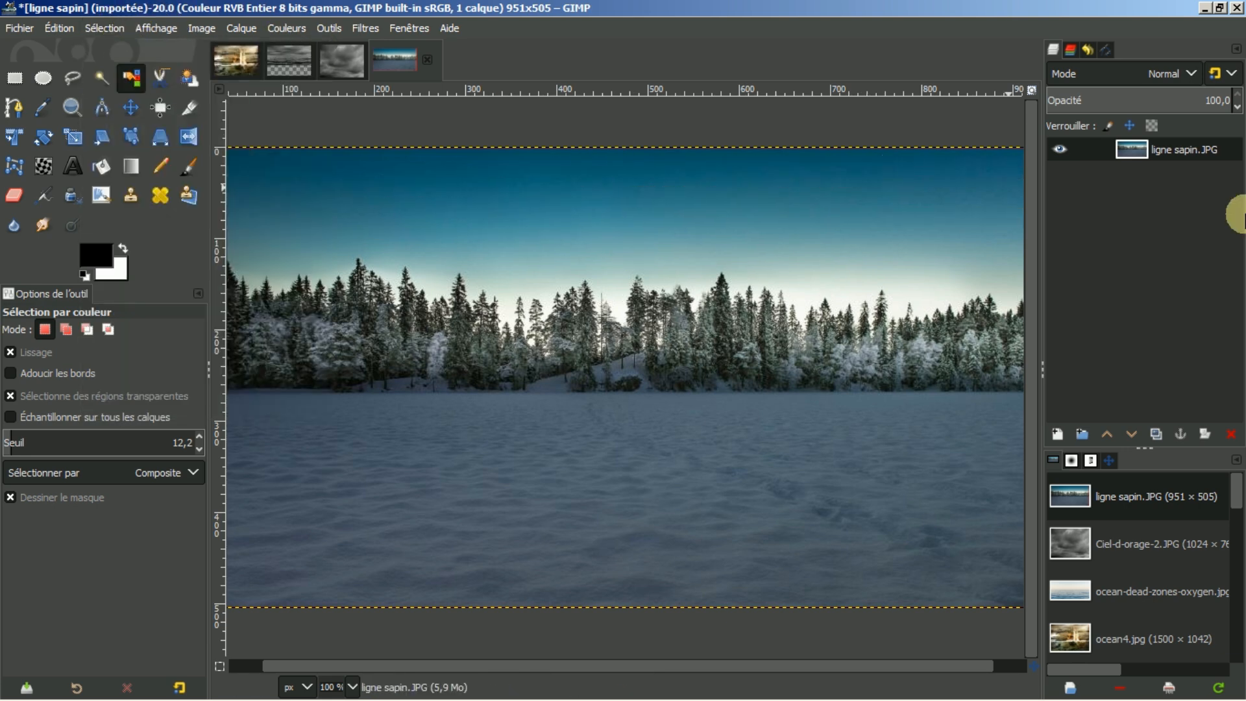
- Import the path file "ligne de sapin.svg" into the fir-tree photo and convert the path to a selection
{"action": "left_click", "coordinate": [1103, 55]}
{"action": "right_click", "coordinate": [1091, 239]}
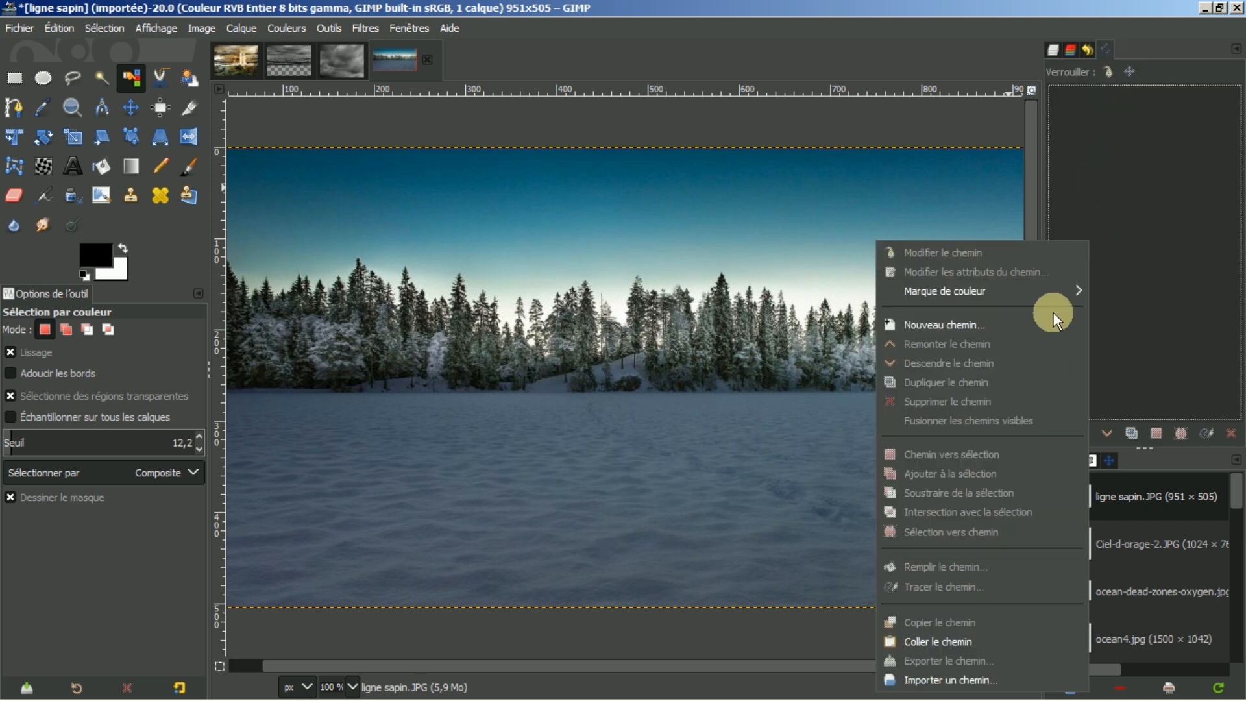
{"action": "left_click", "coordinate": [958, 681]}
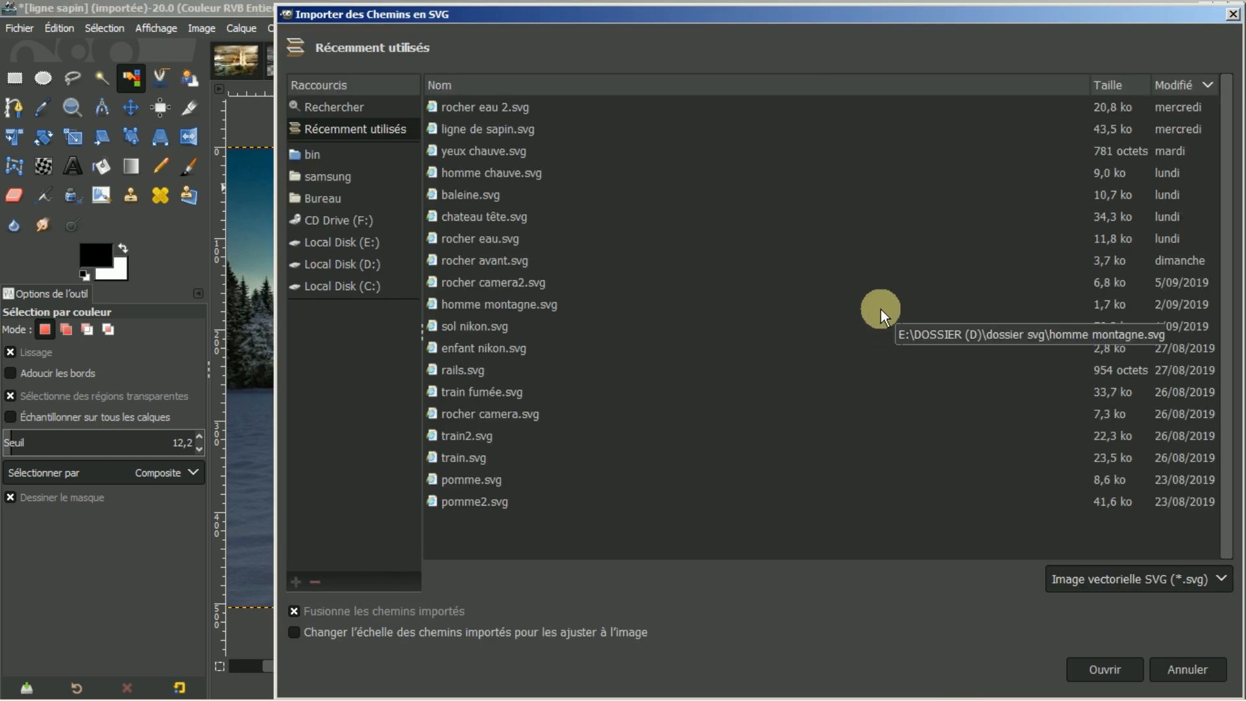
{"action": "left_click", "coordinate": [462, 134]}
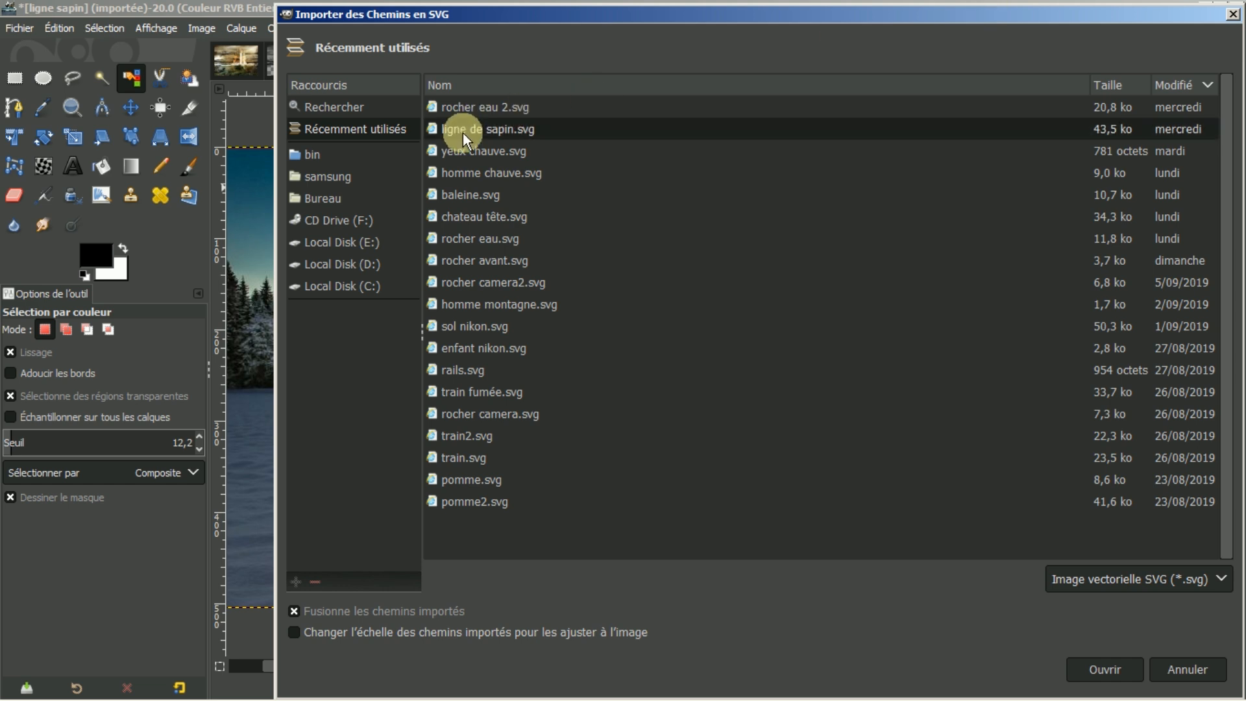
{"action": "left_click", "coordinate": [1102, 669]}
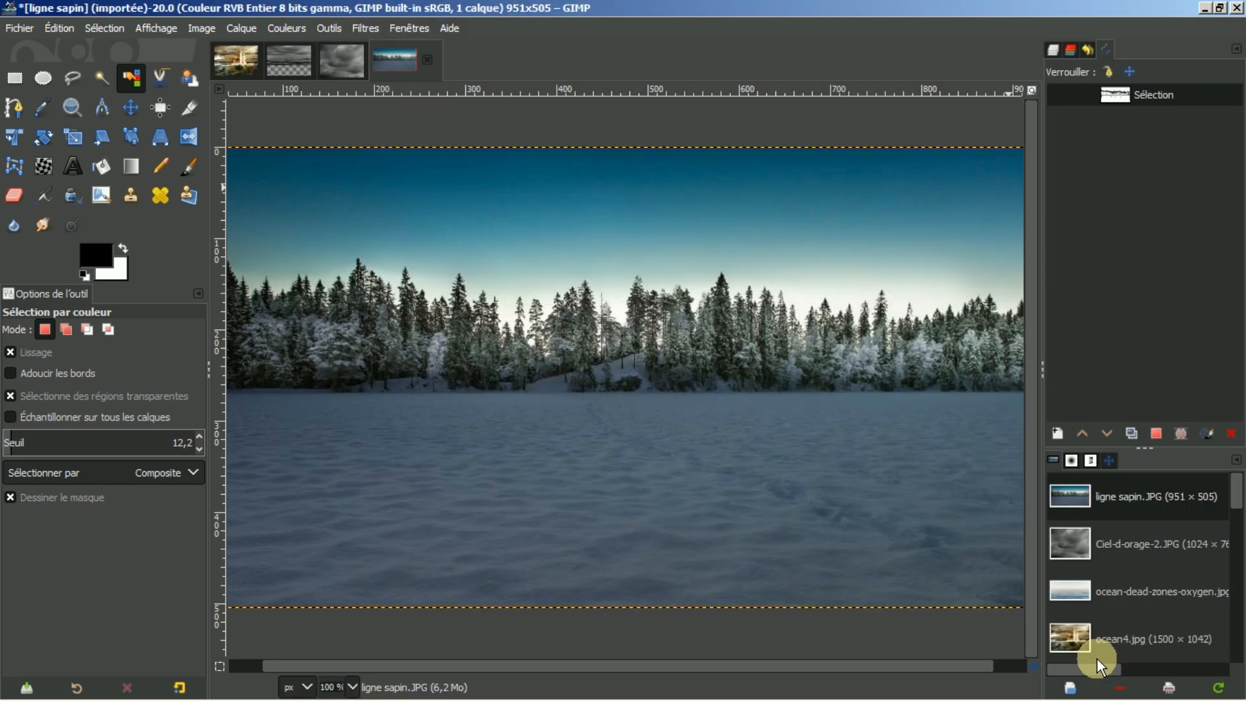
{"action": "left_click", "coordinate": [1157, 429]}
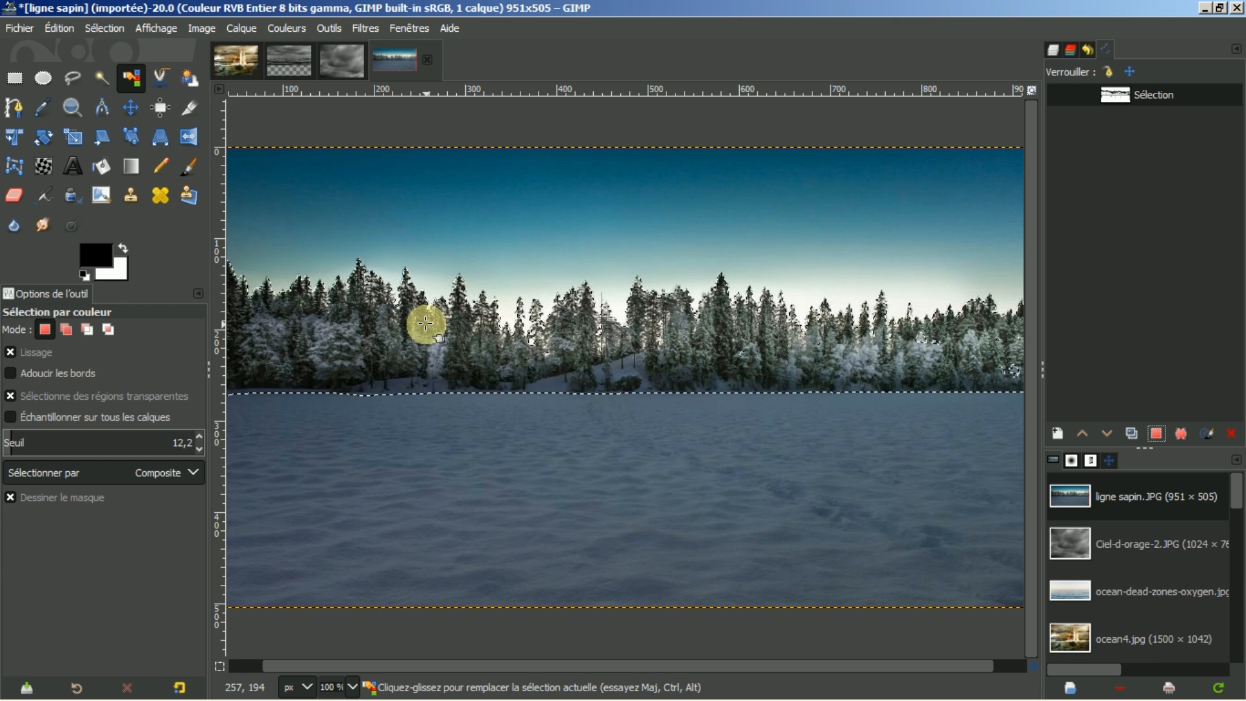
- Copy the selected fir-tree line and close the ligne sapin and Ciel-d-orage-2 images, discarding changes
{"action": "key", "text": "ctrl+c"}
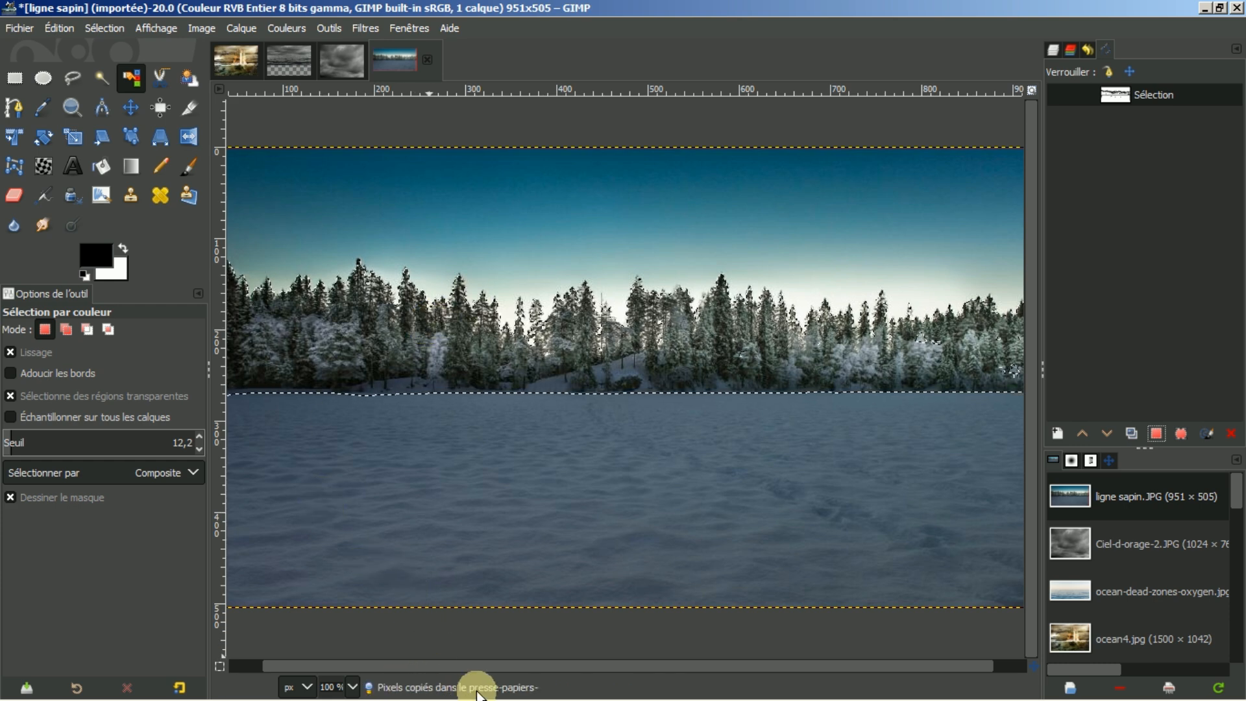
{"action": "left_click", "coordinate": [428, 59]}
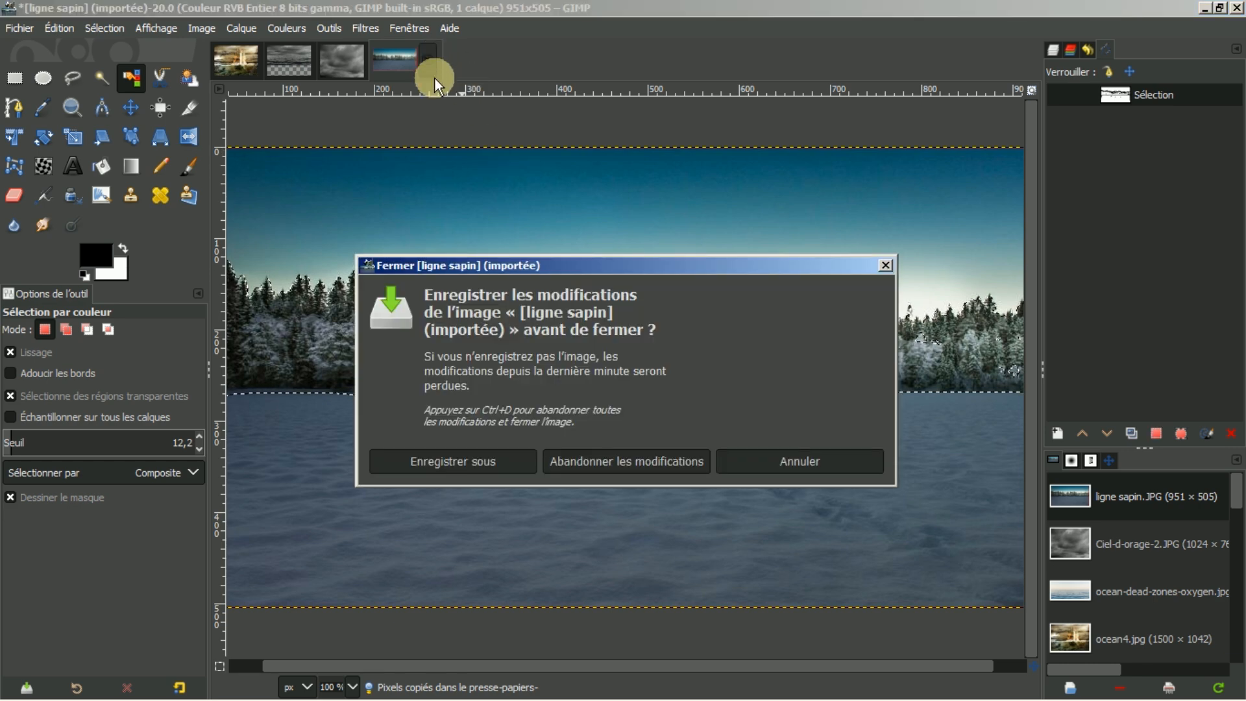
{"action": "left_click", "coordinate": [621, 461]}
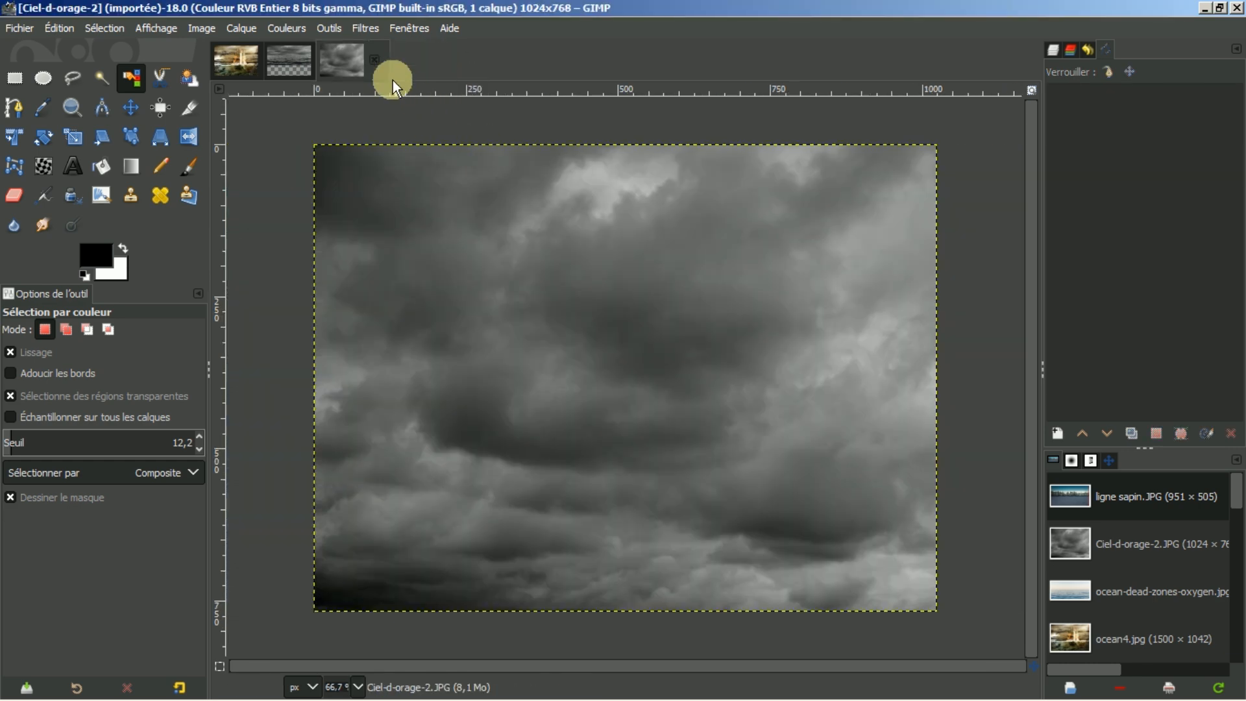
{"action": "left_click", "coordinate": [372, 59]}
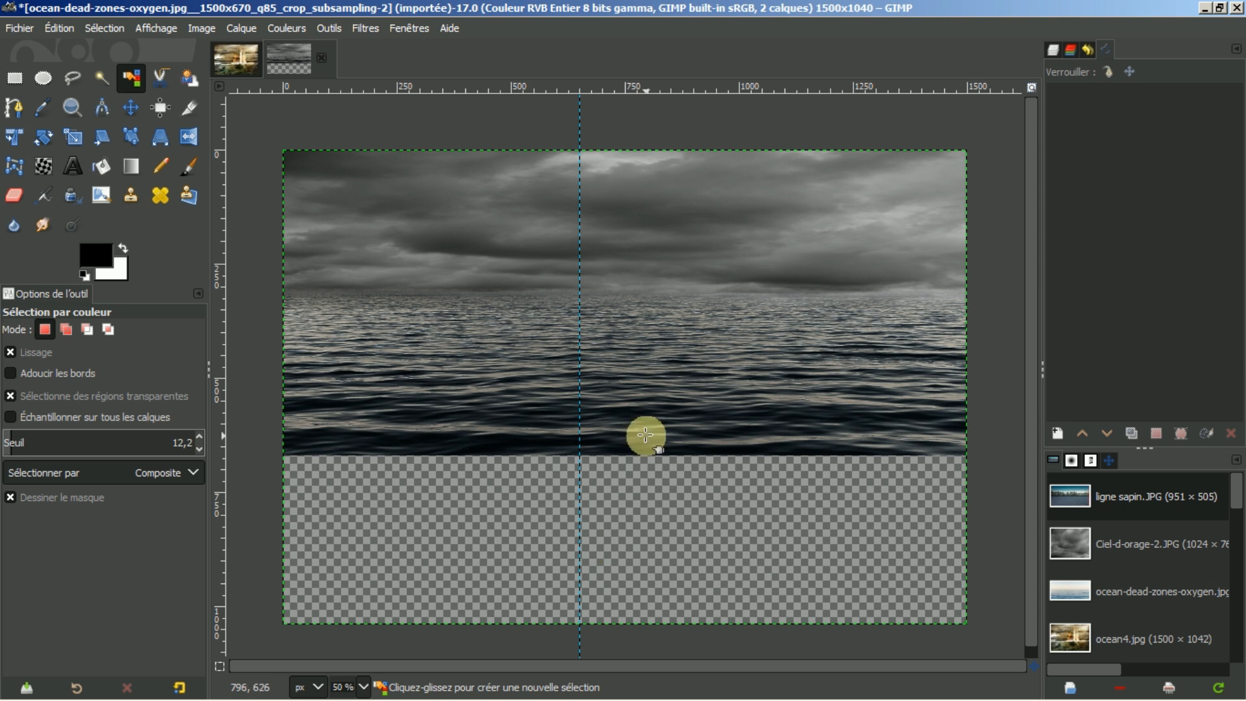
- Apply the layer mask of the sky layer in the ocean composition
{"action": "left_click", "coordinate": [1051, 50]}
{"action": "left_click", "coordinate": [1134, 153]}
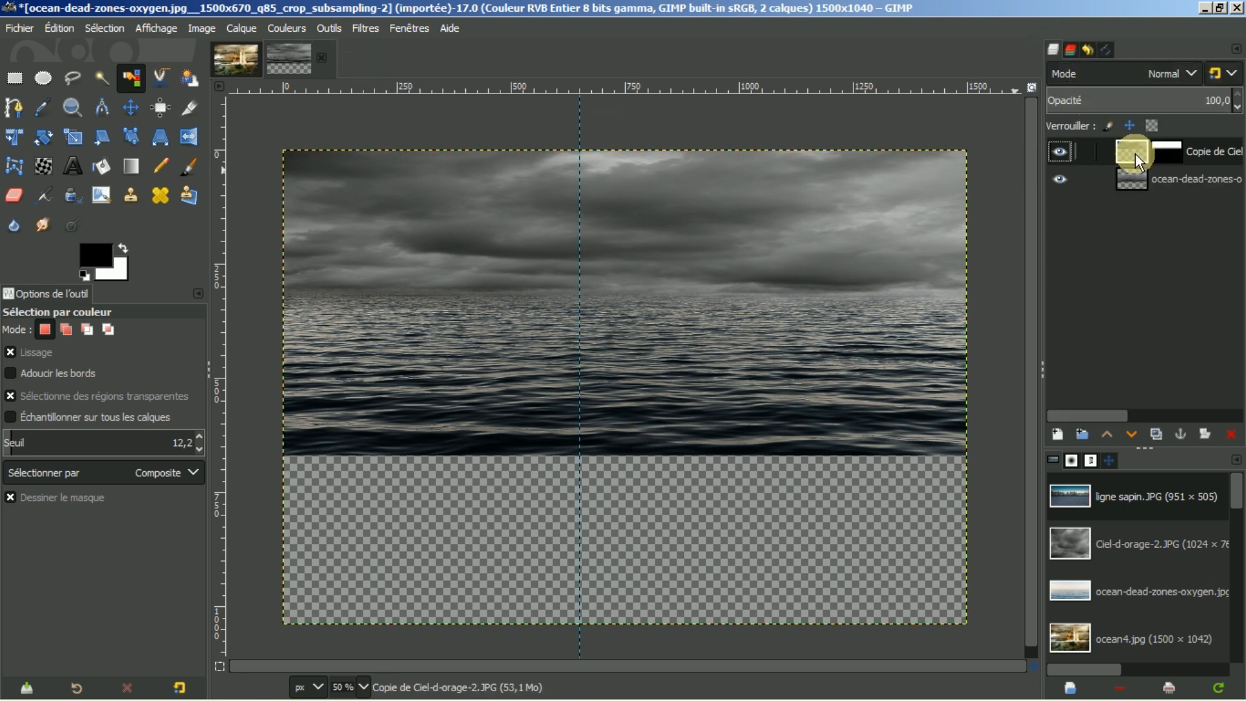
{"action": "right_click", "coordinate": [1135, 154]}
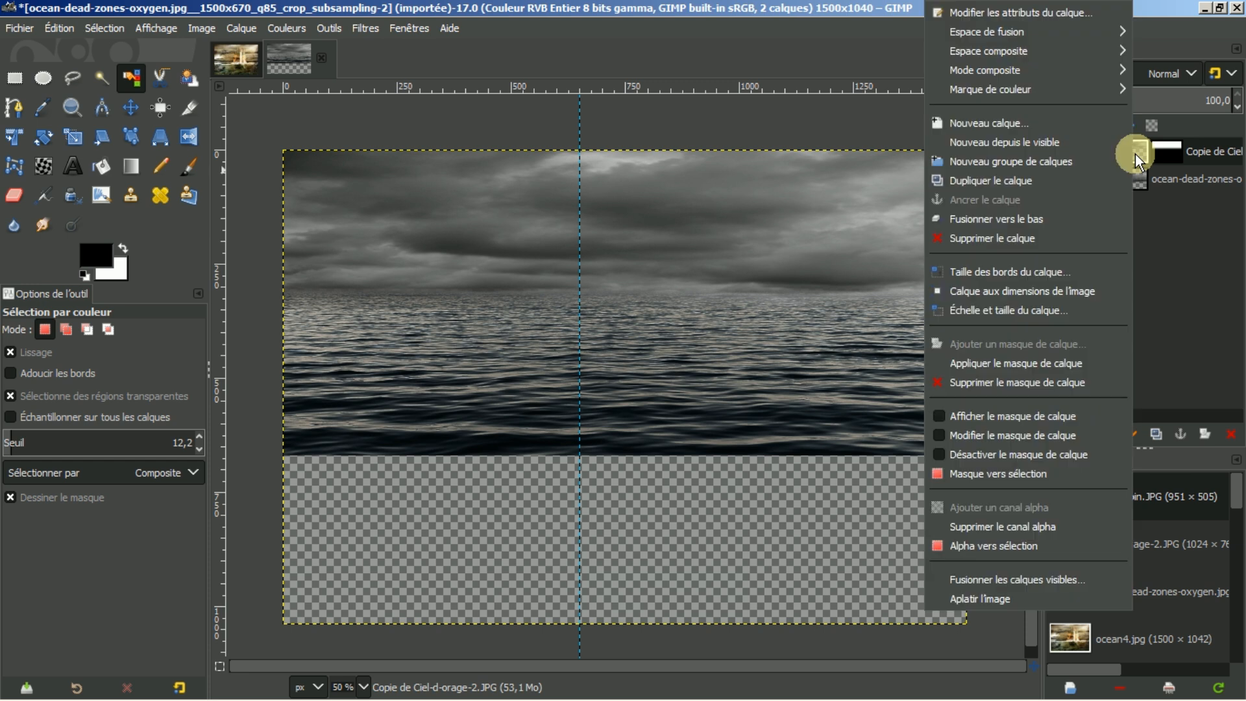
{"action": "left_click", "coordinate": [1017, 362]}
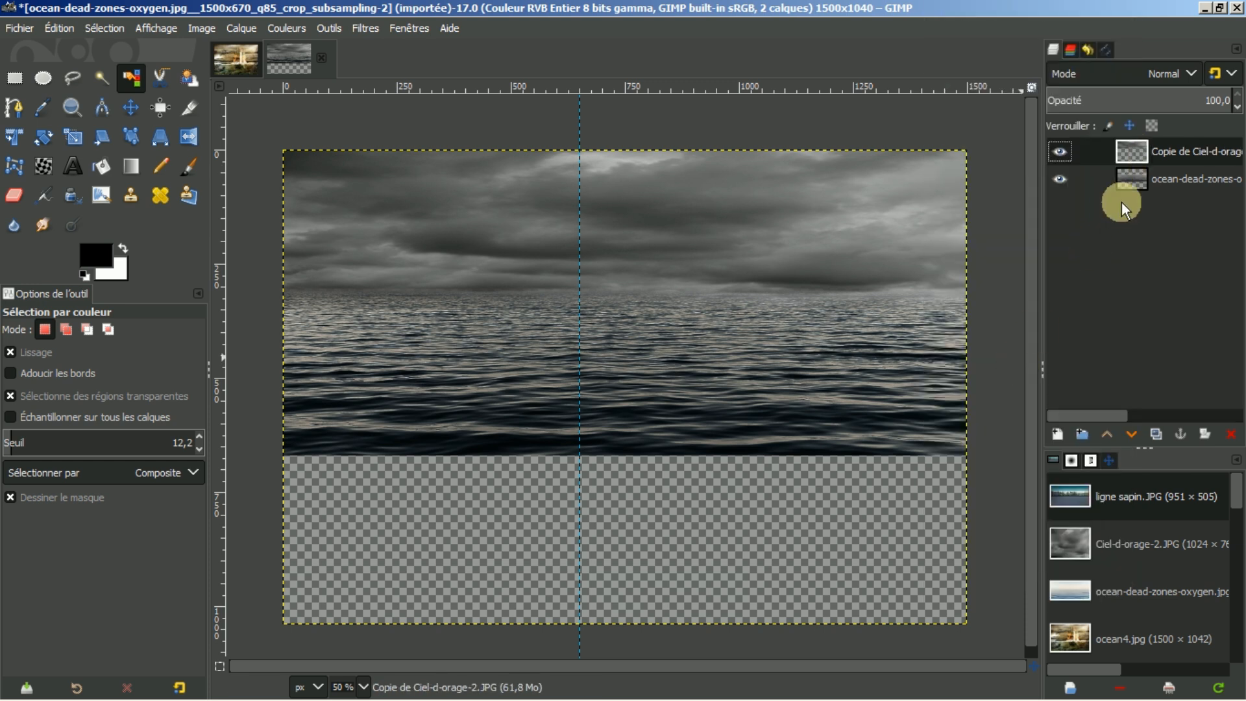
- Paste the fir-tree line as a new layer and move it up until the layer meets the image's upper edge
{"action": "key", "text": "ctrl+v"}
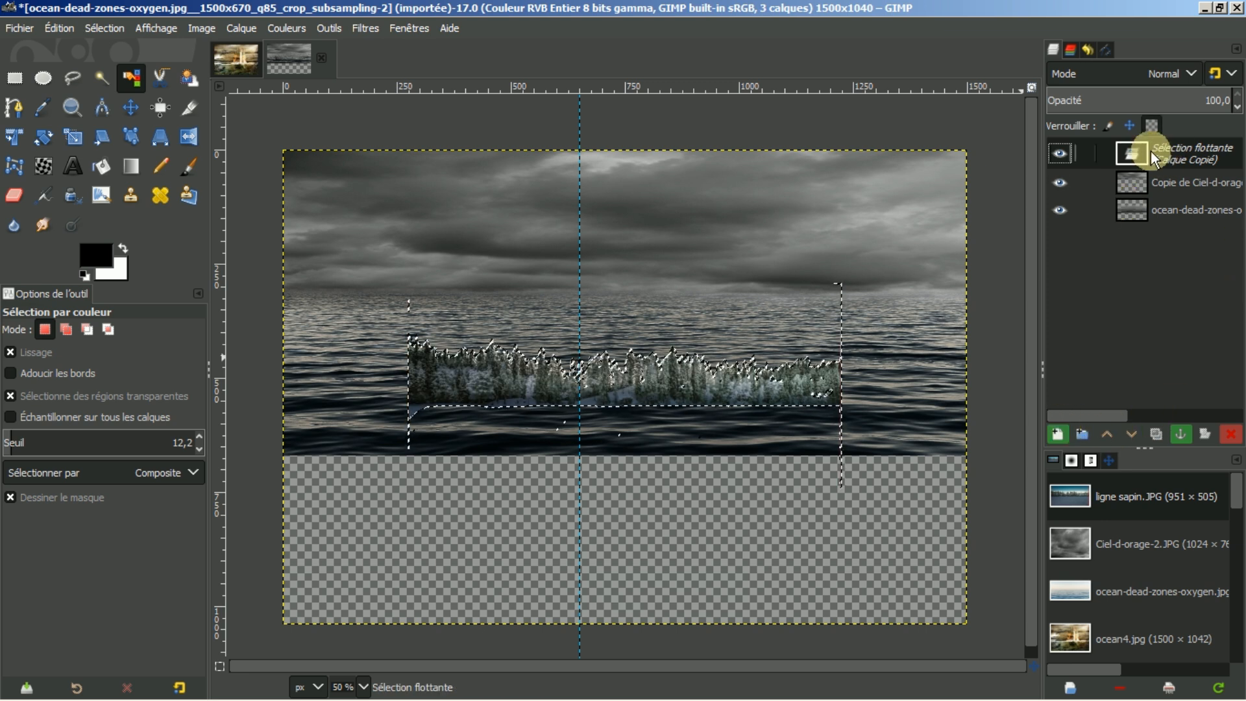
{"action": "left_click", "coordinate": [1057, 435]}
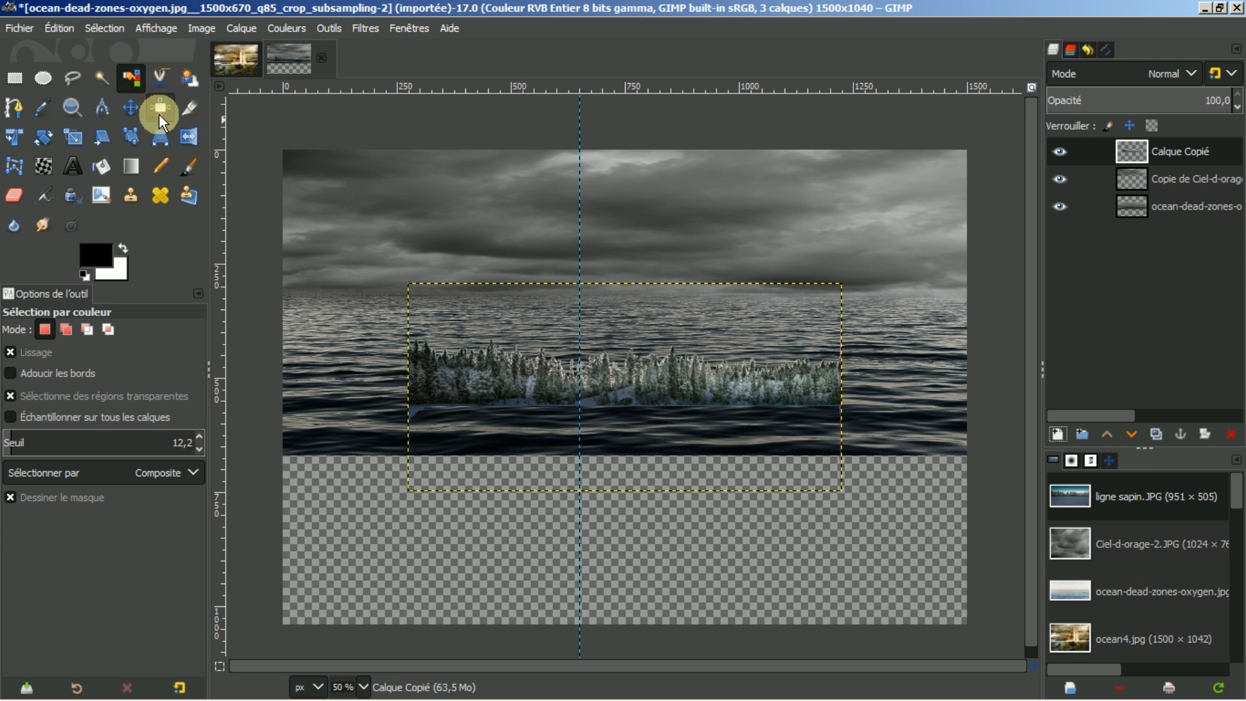
{"action": "left_click", "coordinate": [134, 111]}
{"action": "left_click_drag", "start_coordinate": [659, 362], "coordinate": [661, 161]}
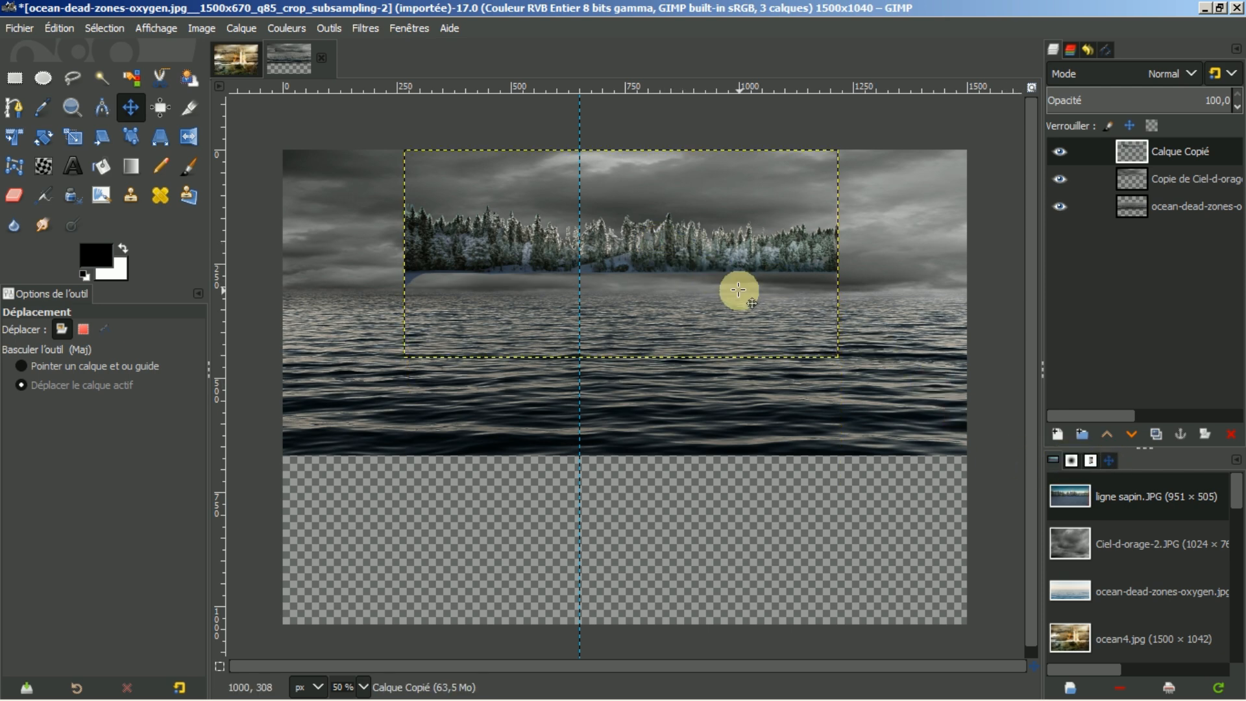
- Reduce the fir-tree layer's saturation to -99.4 with Hue-Saturation
{"action": "scroll", "coordinate": [739, 289], "scroll_direction": "up", "scroll_amount": 1}
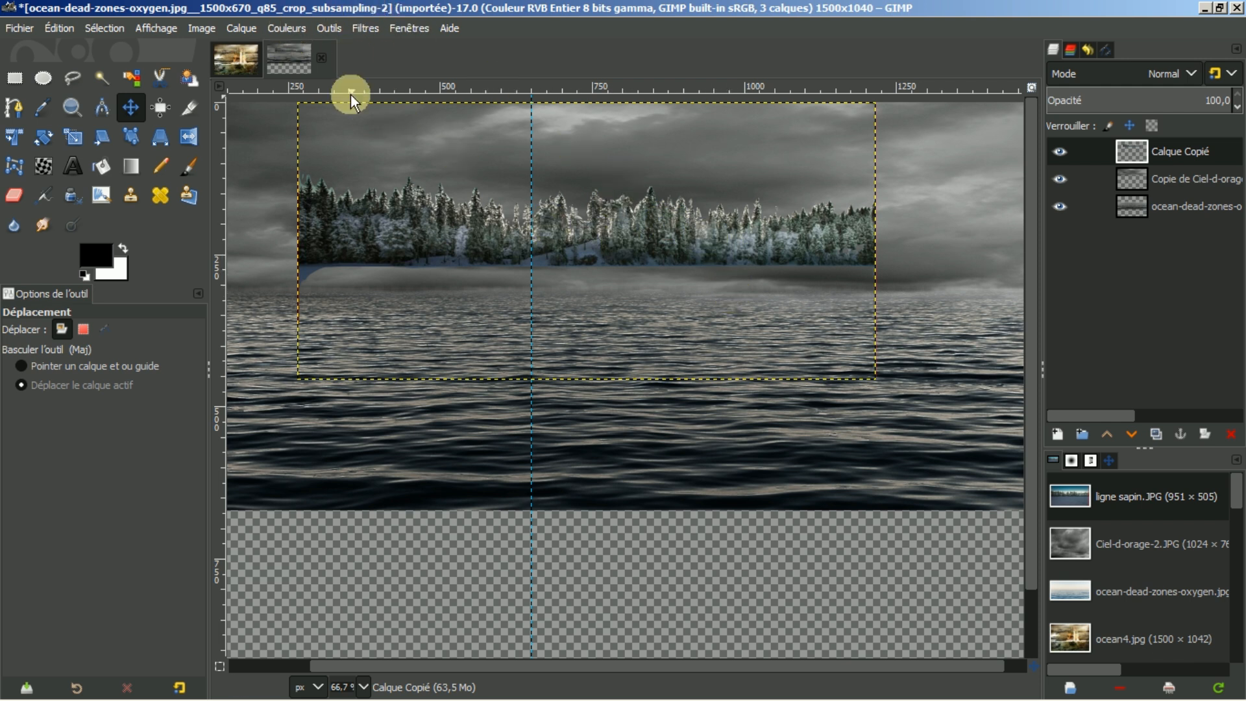
{"action": "left_click", "coordinate": [297, 29]}
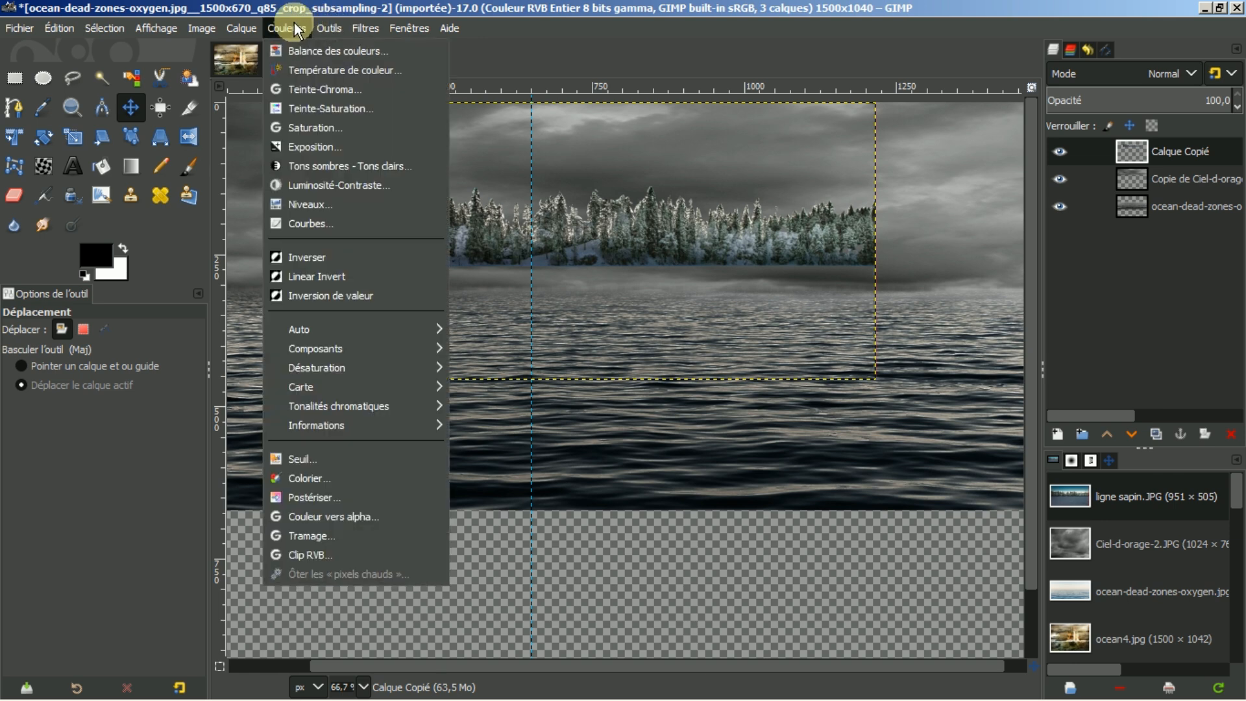
{"action": "left_click", "coordinate": [313, 110]}
{"action": "left_click_drag", "start_coordinate": [206, 429], "coordinate": [61, 430]}
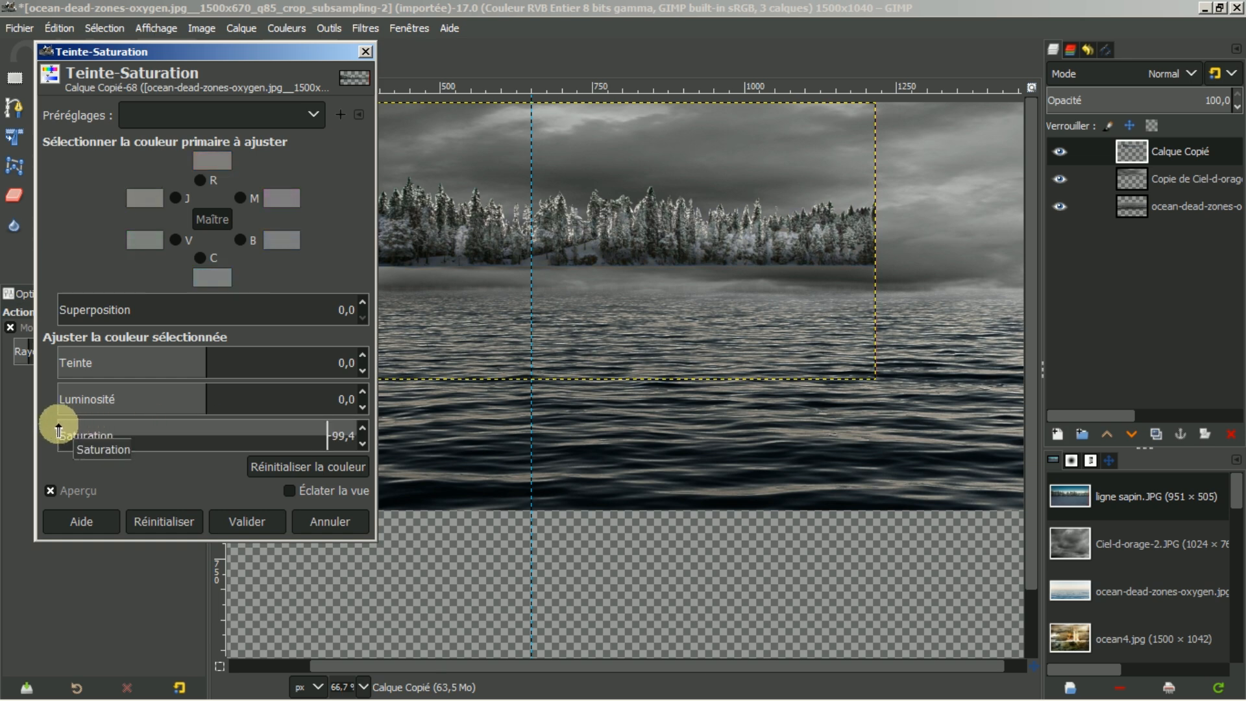
{"action": "left_click", "coordinate": [251, 523]}
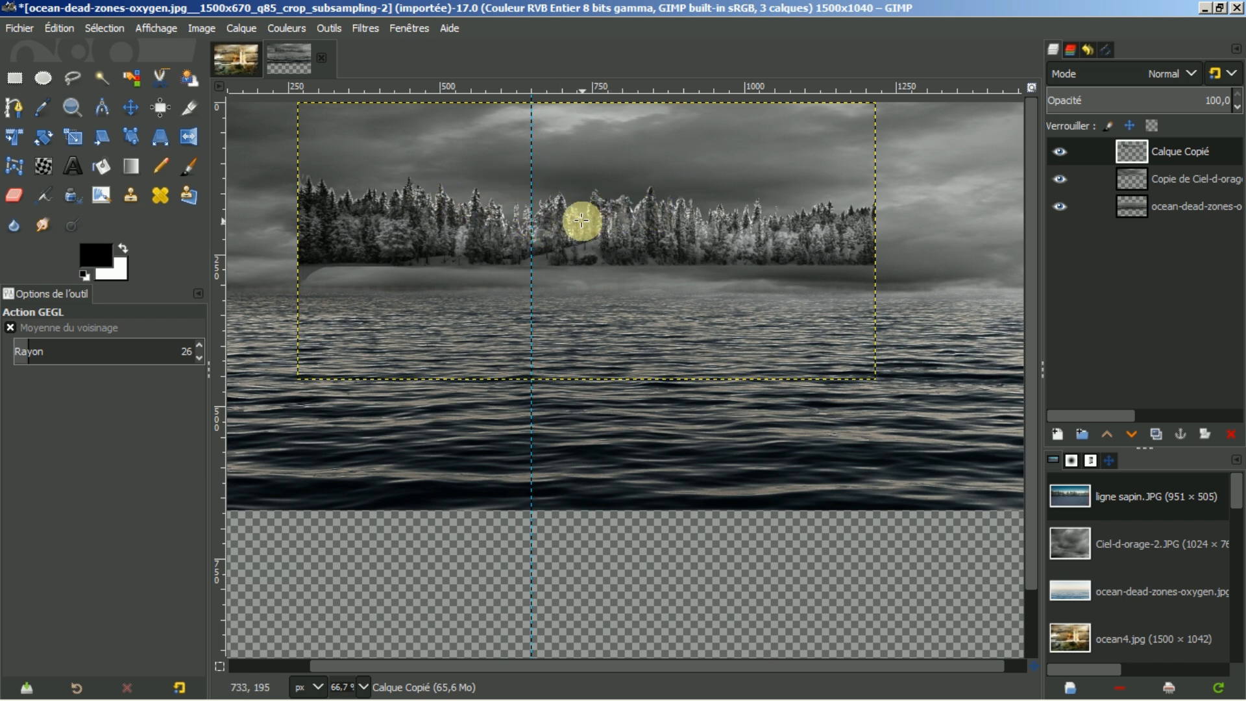
- Darken the fir-tree layer with Levels by lowering the white output level to 135
{"action": "left_click", "coordinate": [286, 29]}
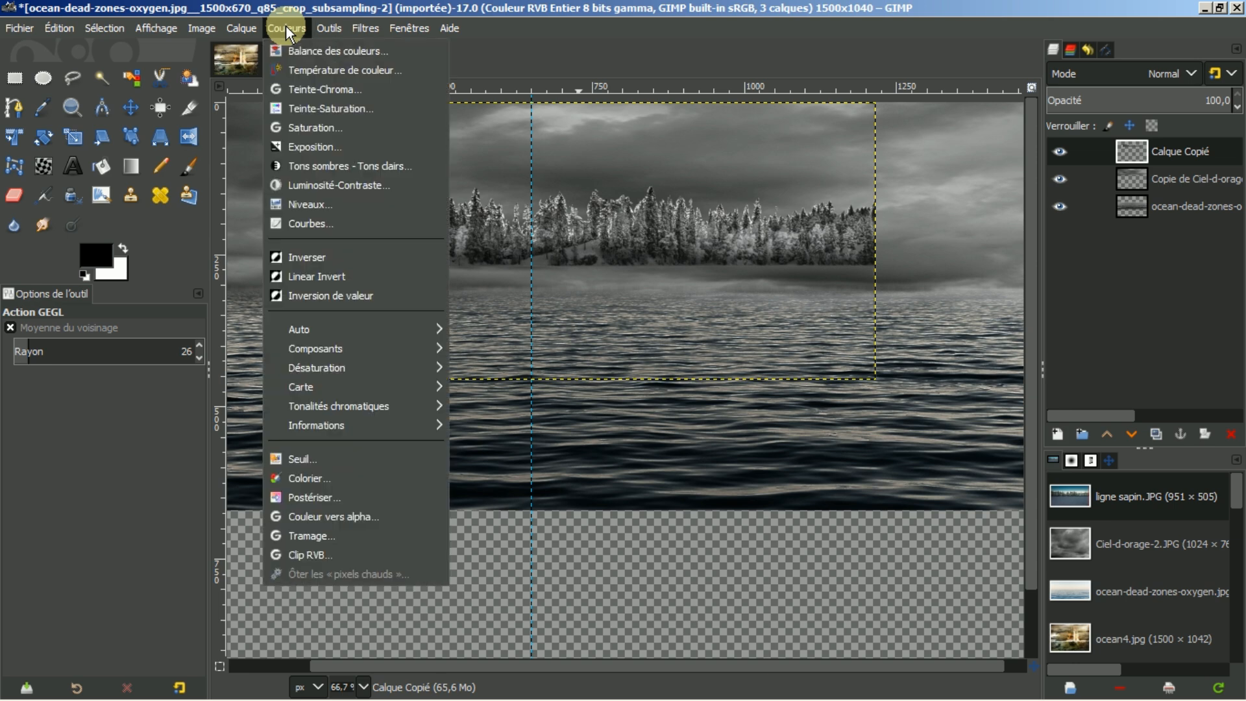
{"action": "left_click", "coordinate": [287, 204]}
{"action": "left_click_drag", "start_coordinate": [266, 92], "coordinate": [182, 135]}
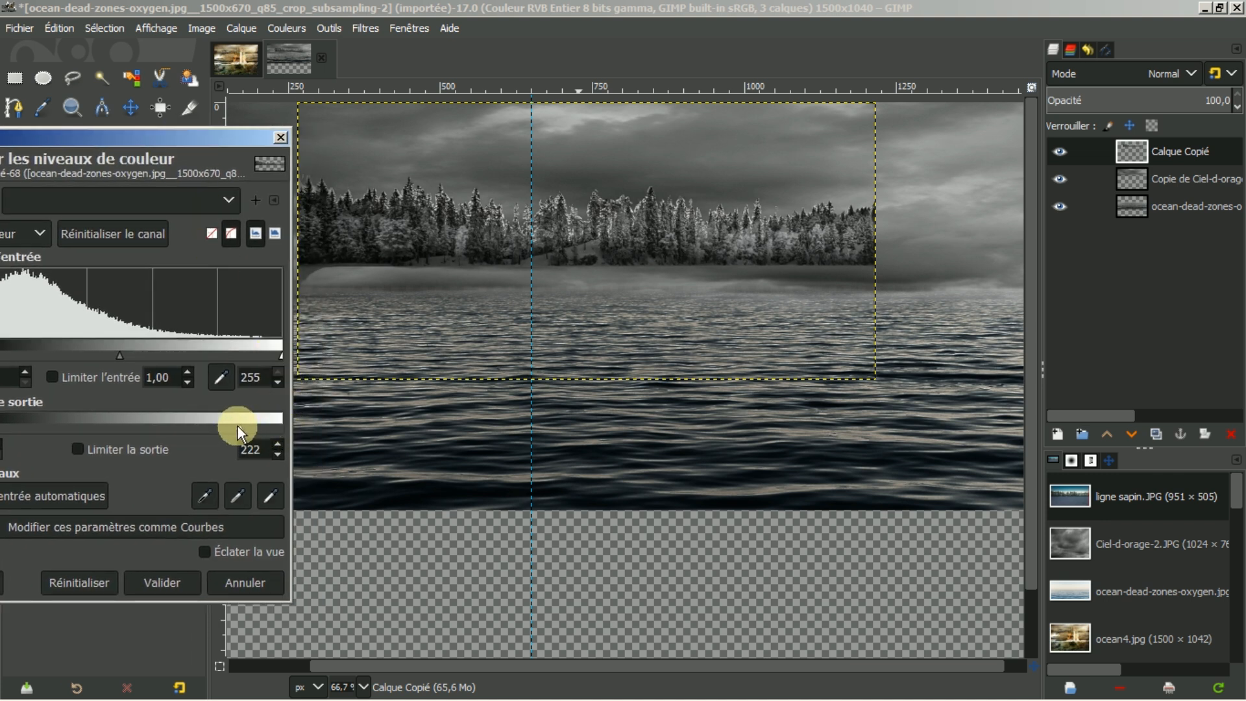
{"action": "mouse_move", "coordinate": [208, 419]}
{"action": "left_mouse_down"}
{"action": "mouse_move", "coordinate": [127, 406]}
{"action": "mouse_move", "coordinate": [190, 410]}
{"action": "left_mouse_up"}
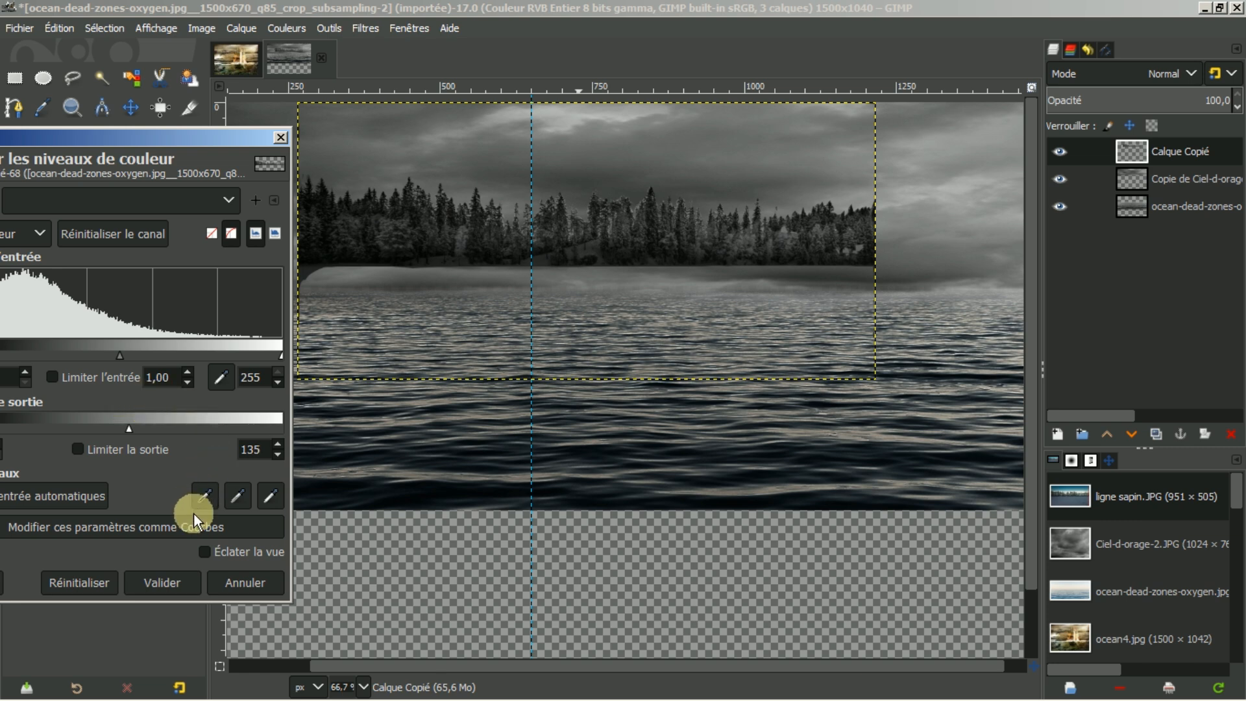
{"action": "left_click", "coordinate": [157, 583]}
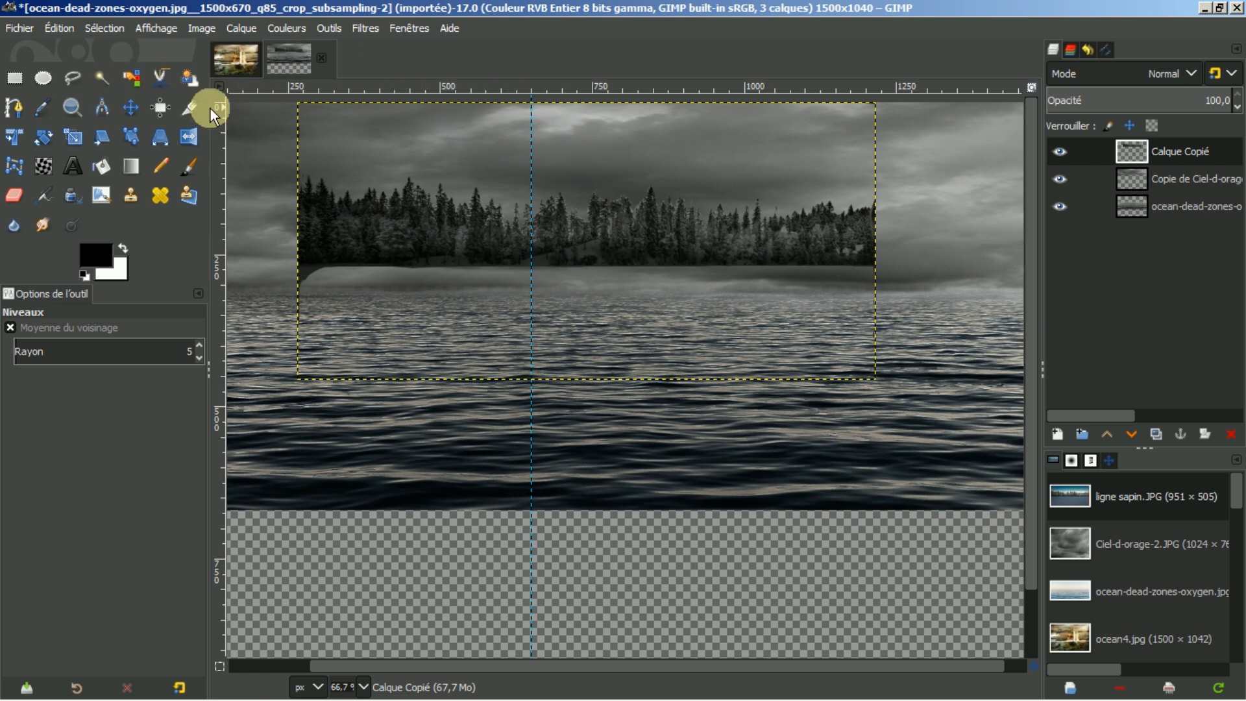
- Scale the fir-tree layer to 951 x 258 px by lowering its upper edge, leaving the proportions unlocked
{"action": "left_click", "coordinate": [73, 137]}
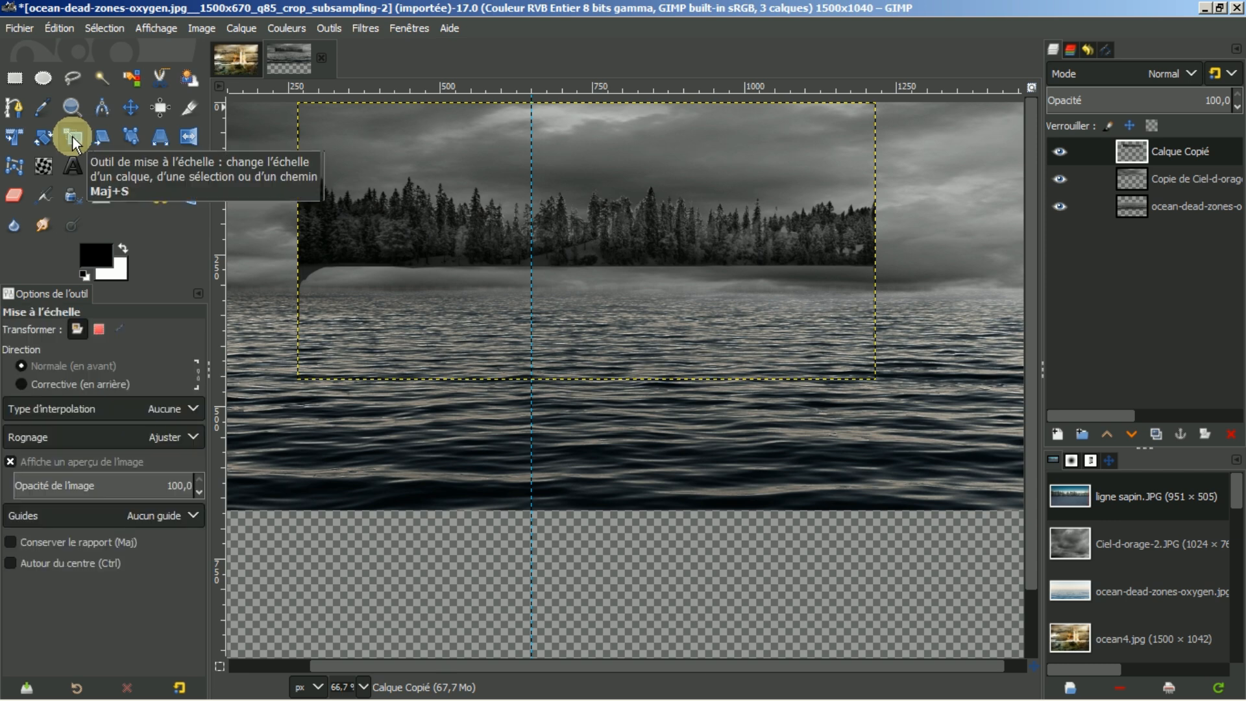
{"action": "left_click", "coordinate": [648, 167]}
{"action": "left_click_drag", "start_coordinate": [587, 110], "coordinate": [568, 227]}
{"action": "left_click", "coordinate": [854, 211]}
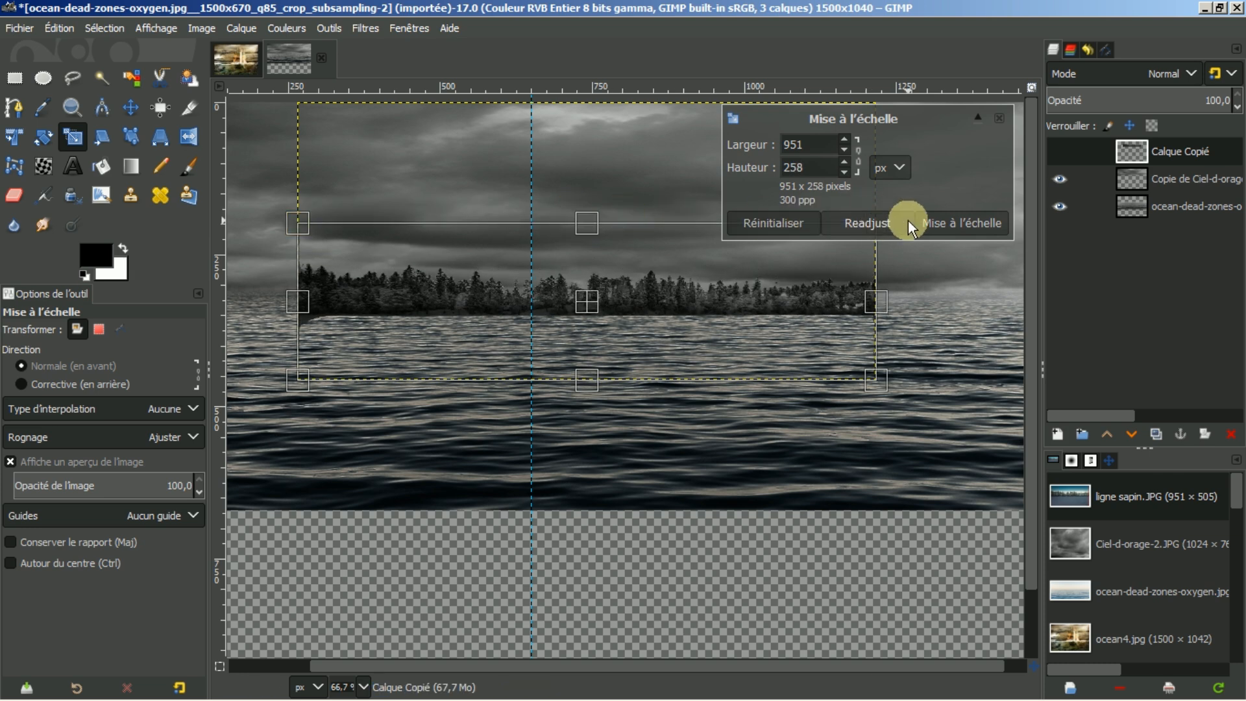
{"action": "left_click", "coordinate": [939, 225]}
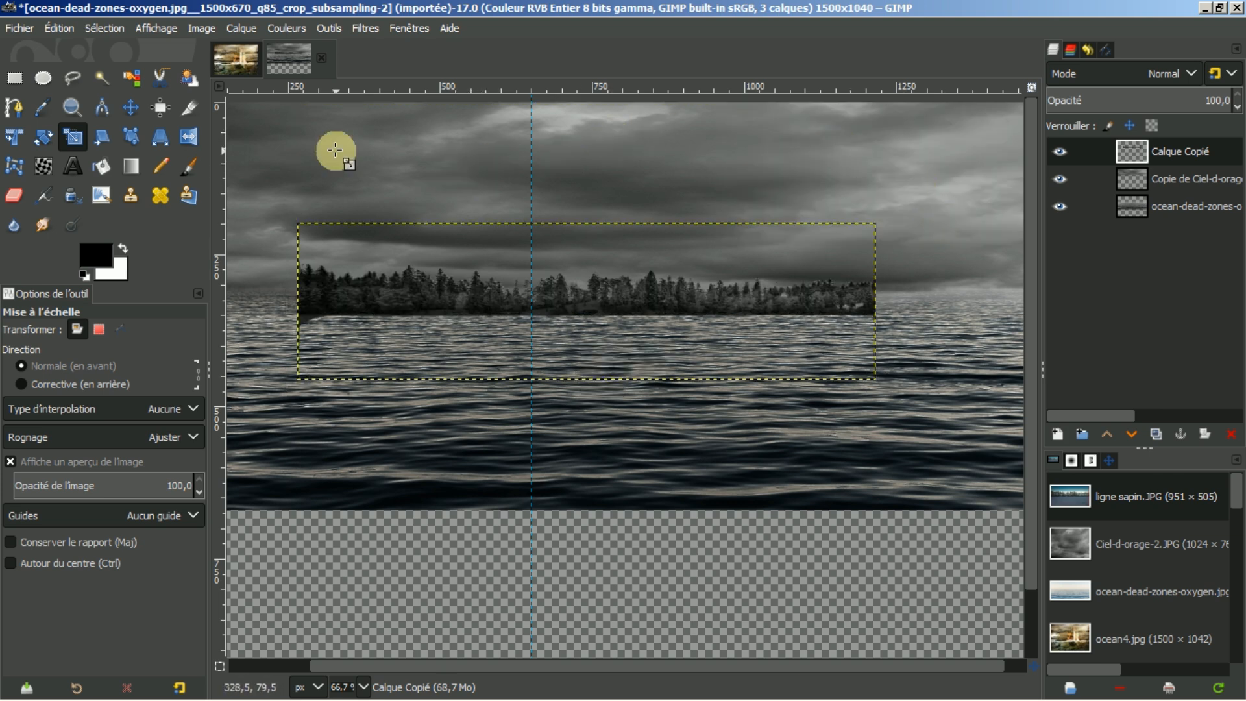
- Add a white layer mask to the fir-tree layer and fade its base with a 93 px vertical linear gradient ending at x = 650, y = 322
{"action": "left_click", "coordinate": [135, 166]}
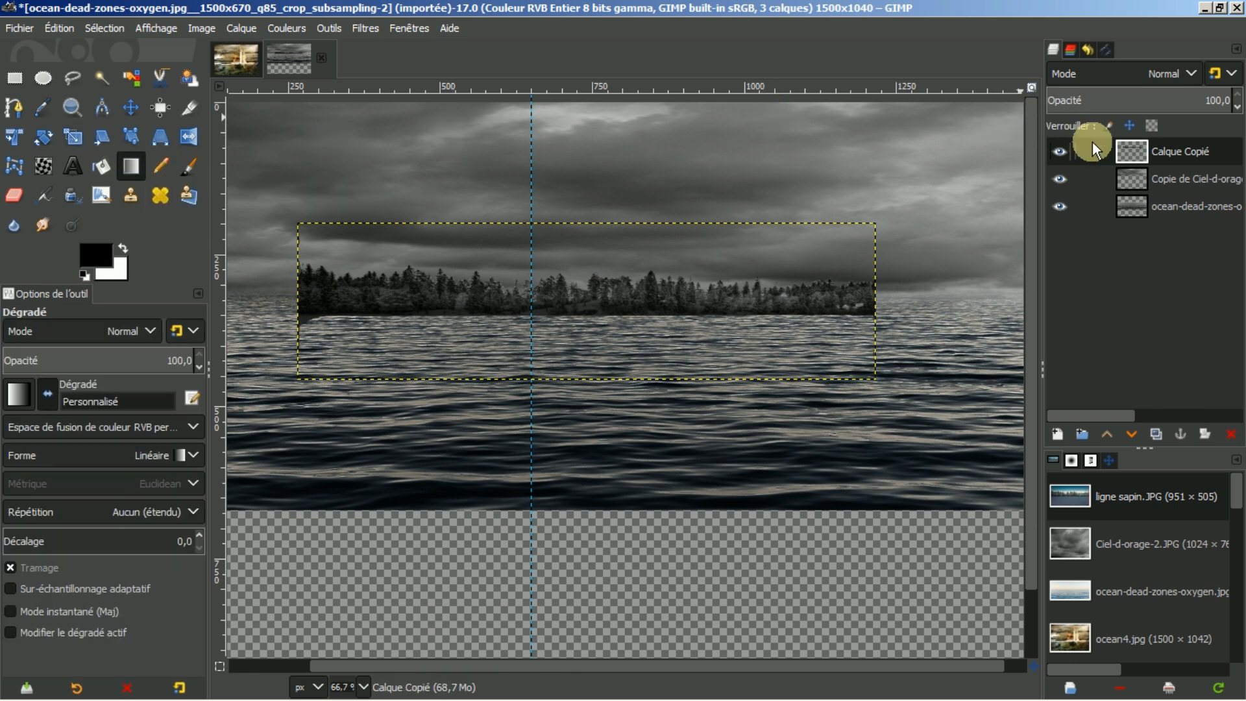
{"action": "left_click", "coordinate": [1204, 433]}
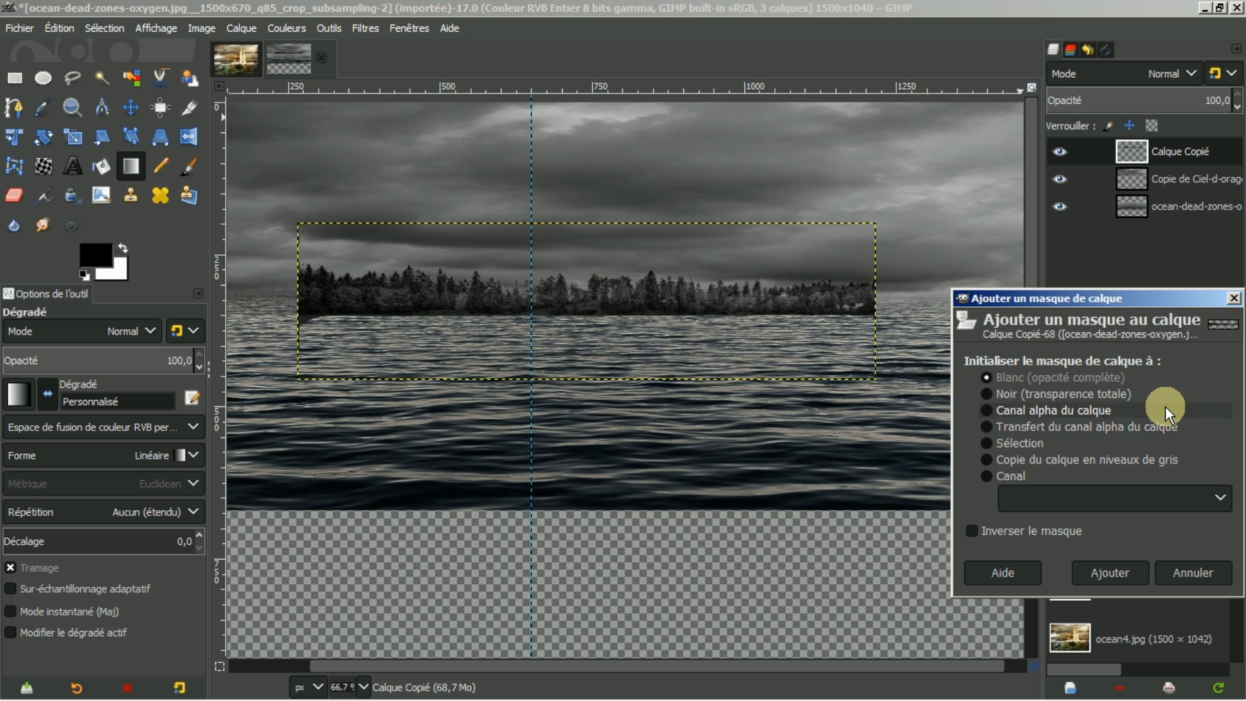
{"action": "left_click", "coordinate": [1107, 574]}
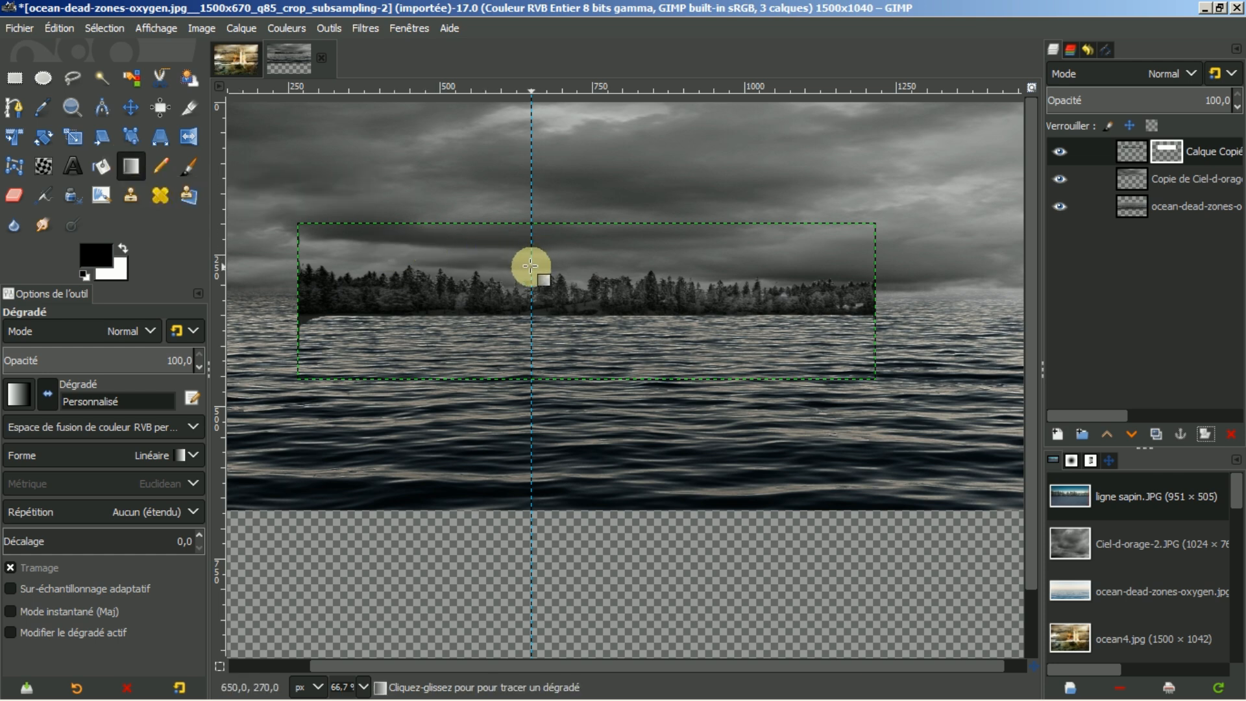
{"action": "left_click_drag", "start_coordinate": [530, 266], "coordinate": [530, 353]}
{"action": "left_click_drag", "start_coordinate": [531, 269], "coordinate": [527, 297]}
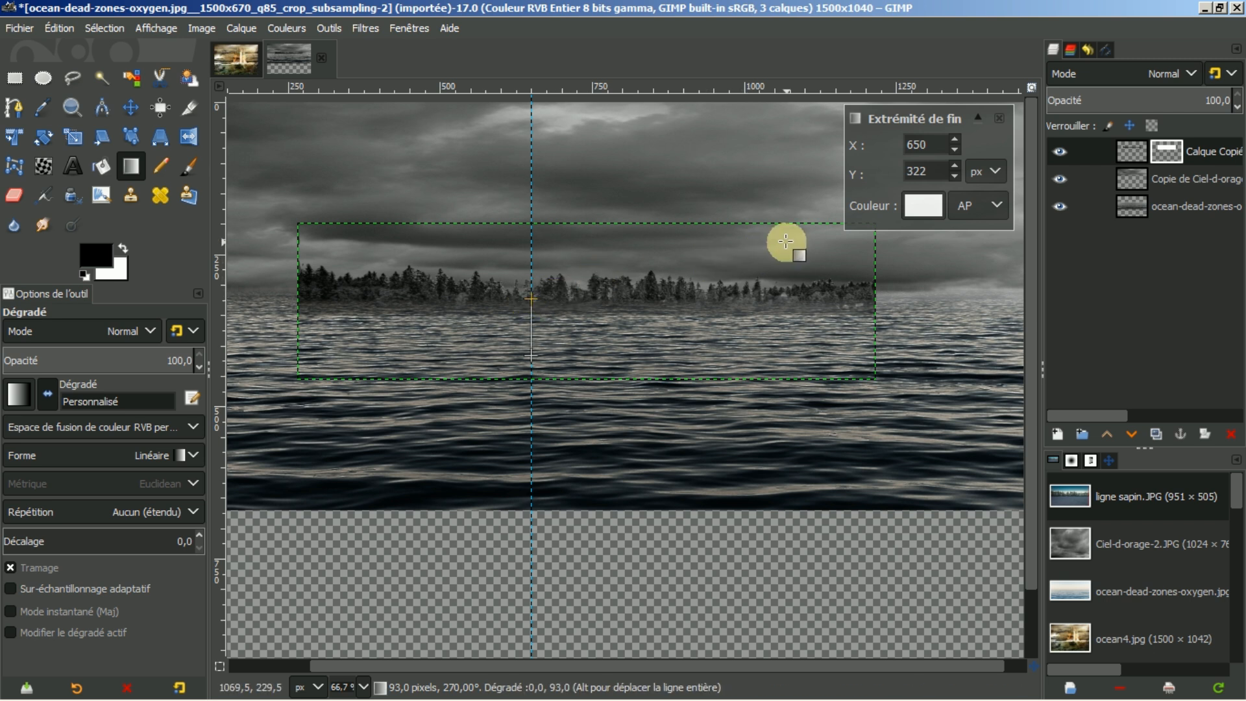
- Commit the linear gradient on the fir-tree layer's mask
{"action": "key", "text": "Return"}
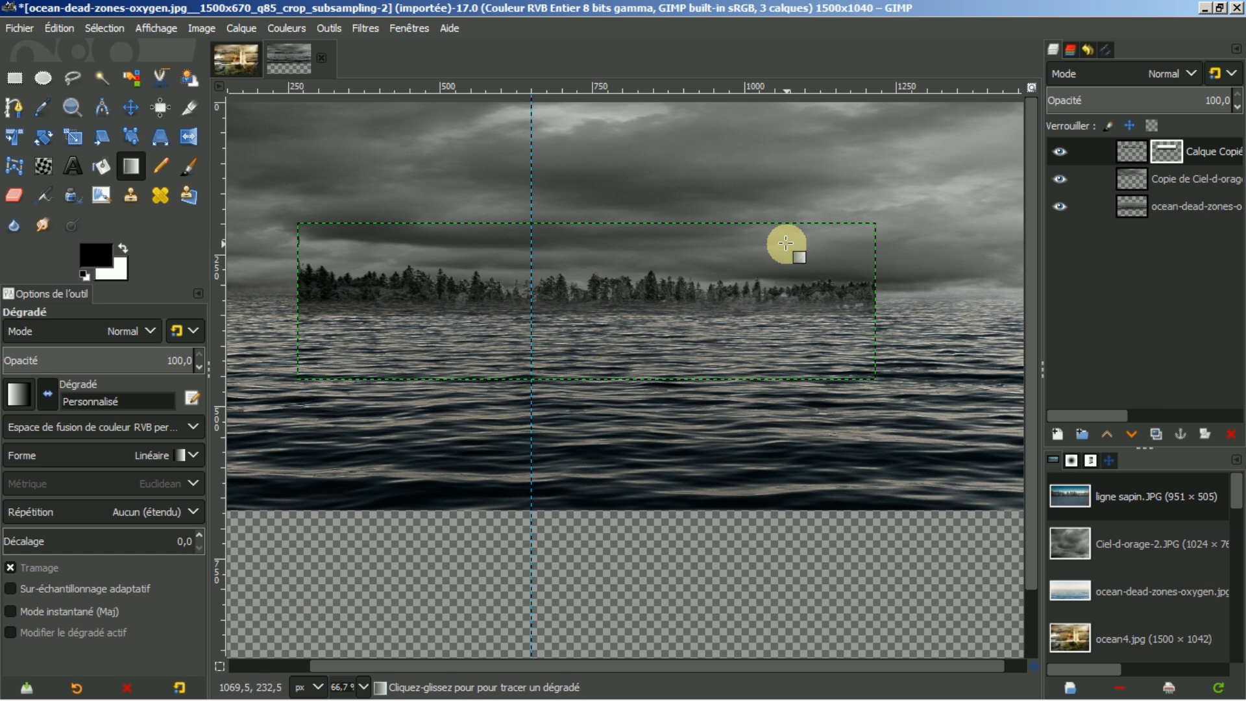
{"action": "left_click", "coordinate": [1108, 462]}
{"action": "left_click", "coordinate": [1161, 688]}
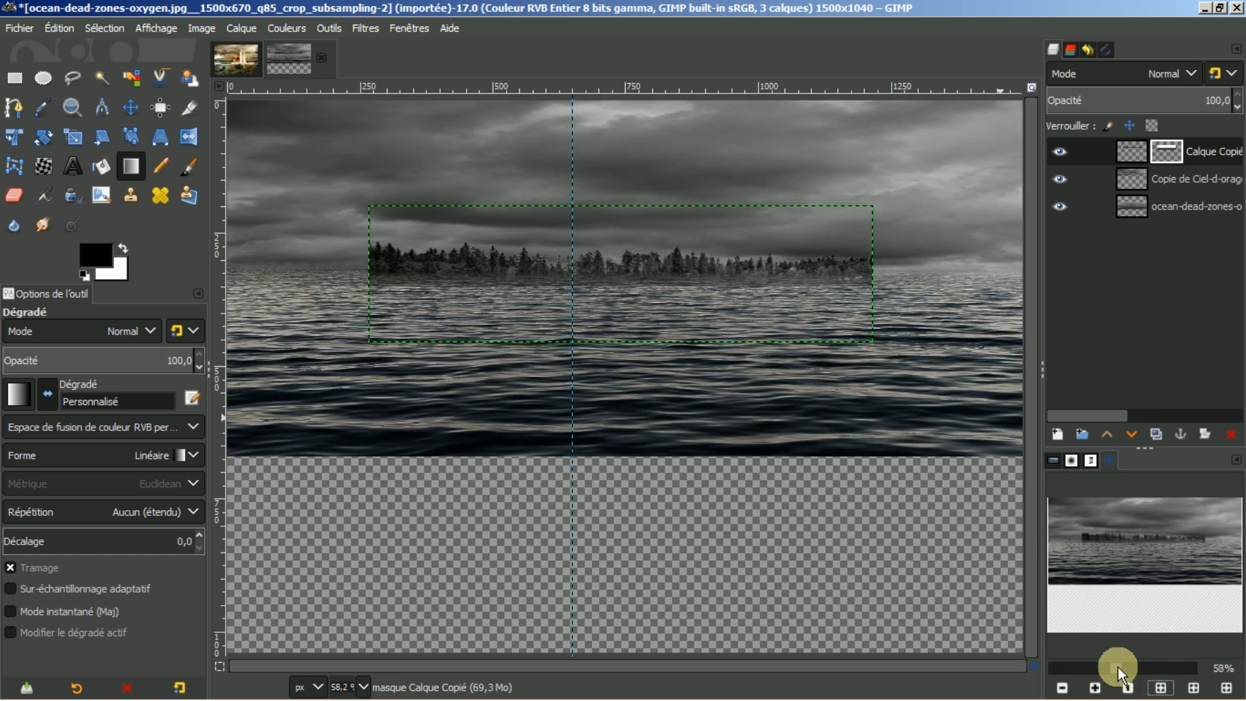
{"action": "left_click", "coordinate": [1061, 688]}
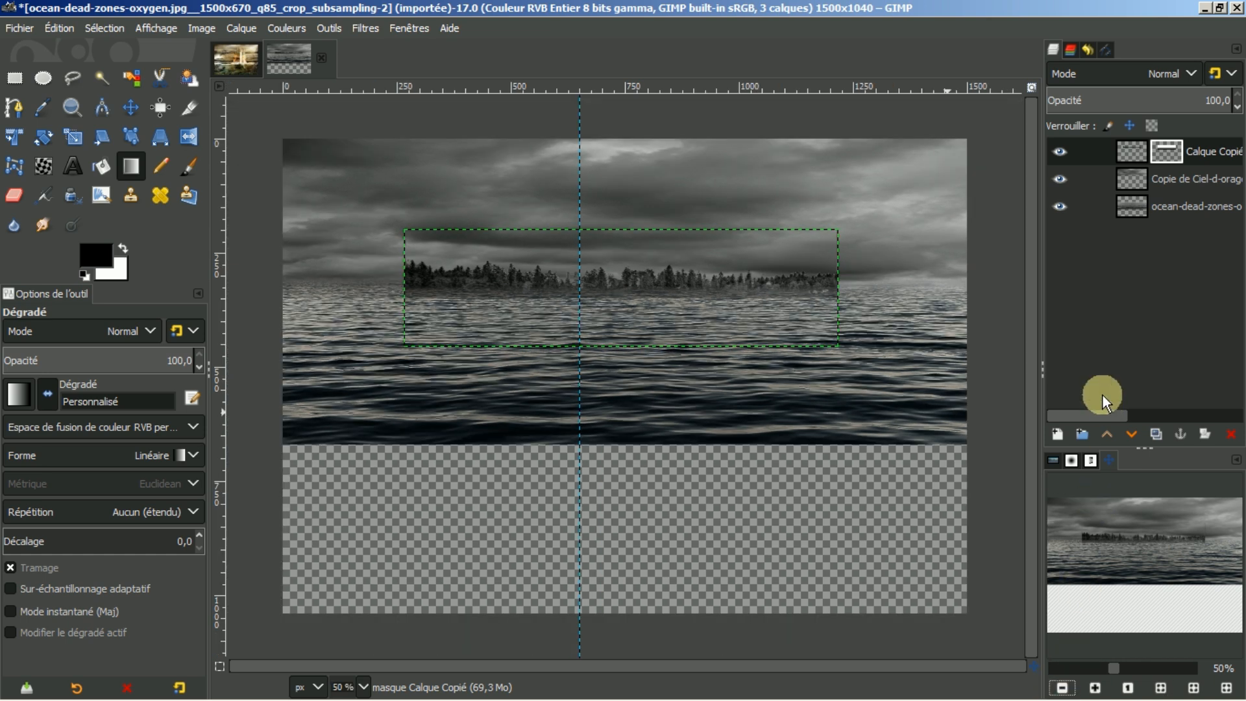
- Scale the fir-tree layer itself to 1507 x 250 px so that it spans the full width of the image
{"action": "left_click", "coordinate": [72, 137]}
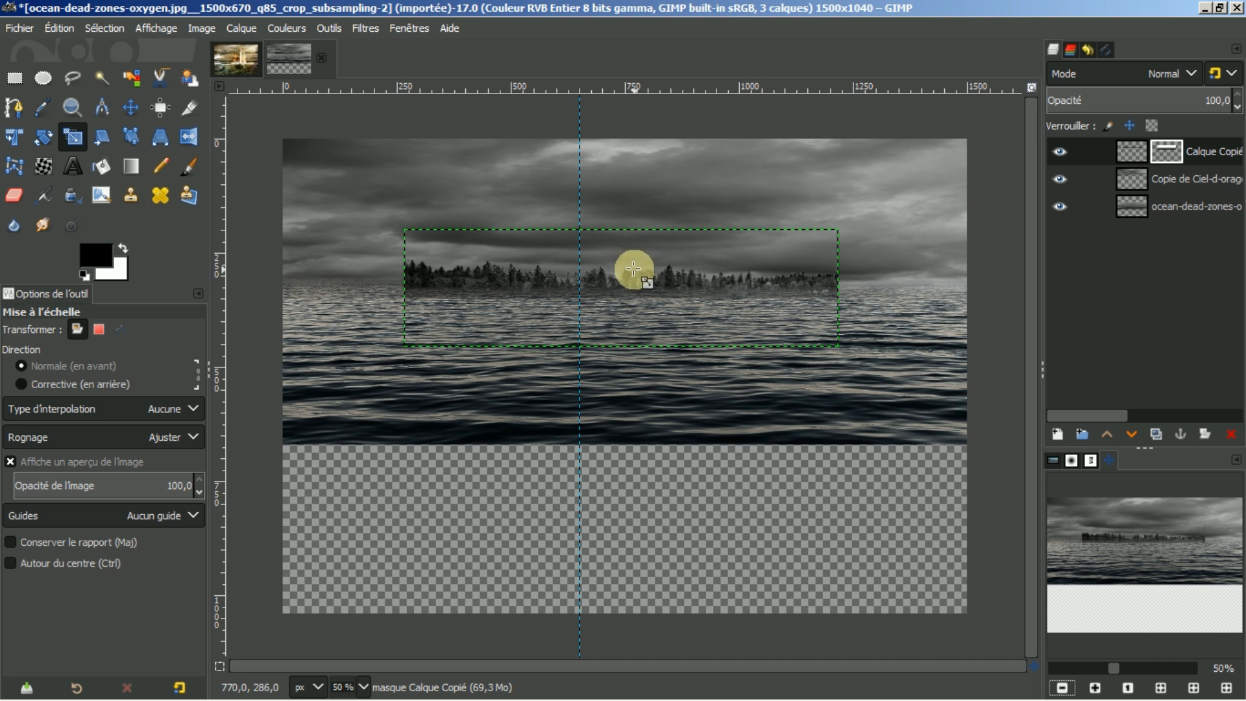
{"action": "left_click", "coordinate": [1058, 150]}
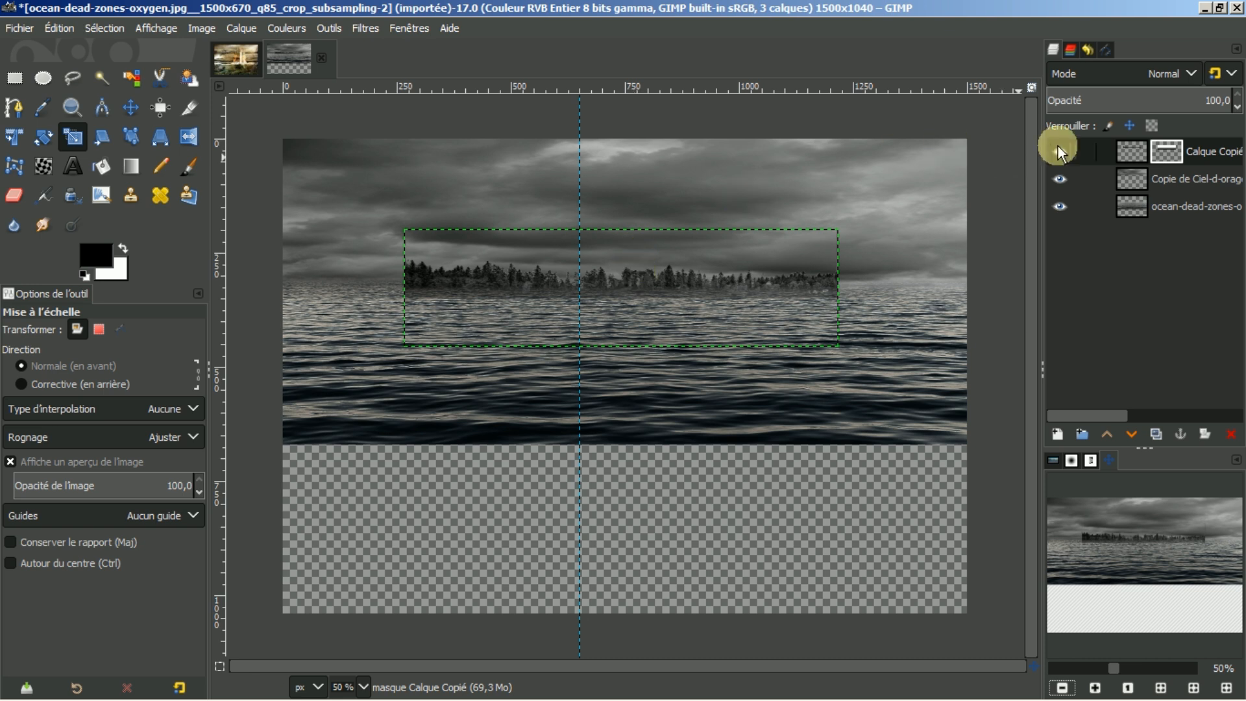
{"action": "left_click", "coordinate": [1127, 149]}
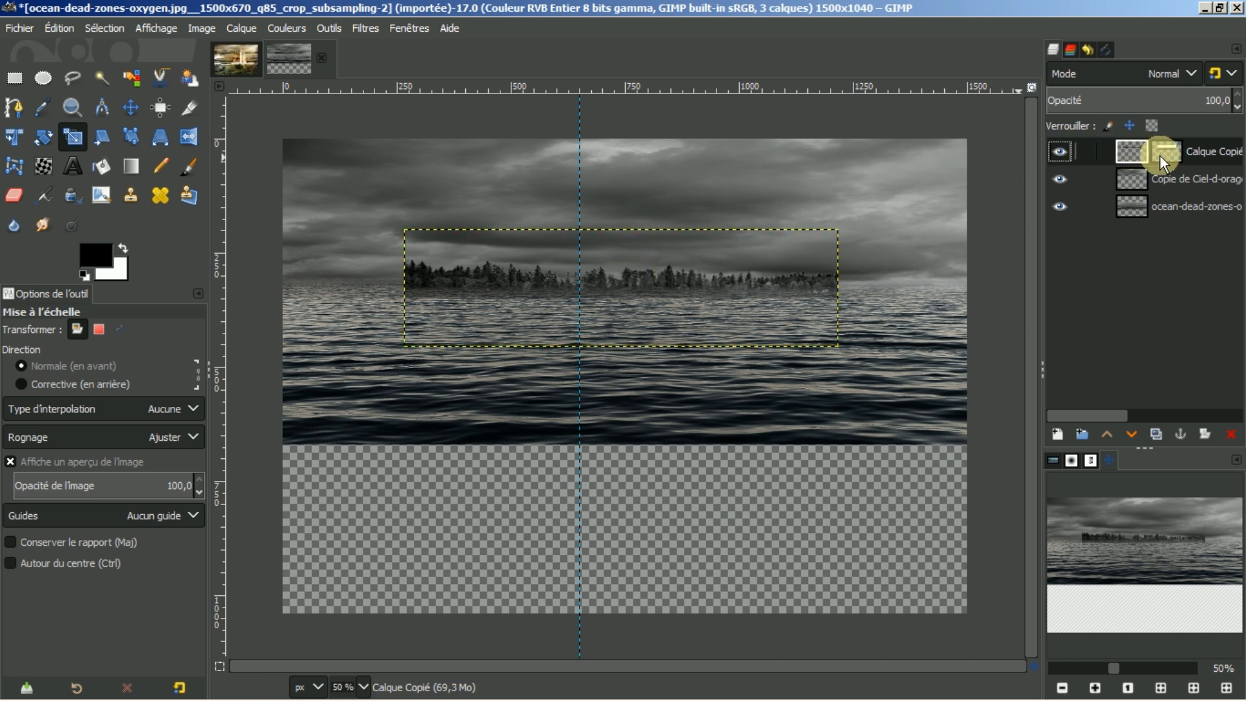
{"action": "left_click", "coordinate": [795, 266]}
{"action": "left_click_drag", "start_coordinate": [427, 285], "coordinate": [277, 271]}
{"action": "left_click_drag", "start_coordinate": [833, 293], "coordinate": [920, 296]}
{"action": "left_click_drag", "start_coordinate": [969, 299], "coordinate": [973, 298]}
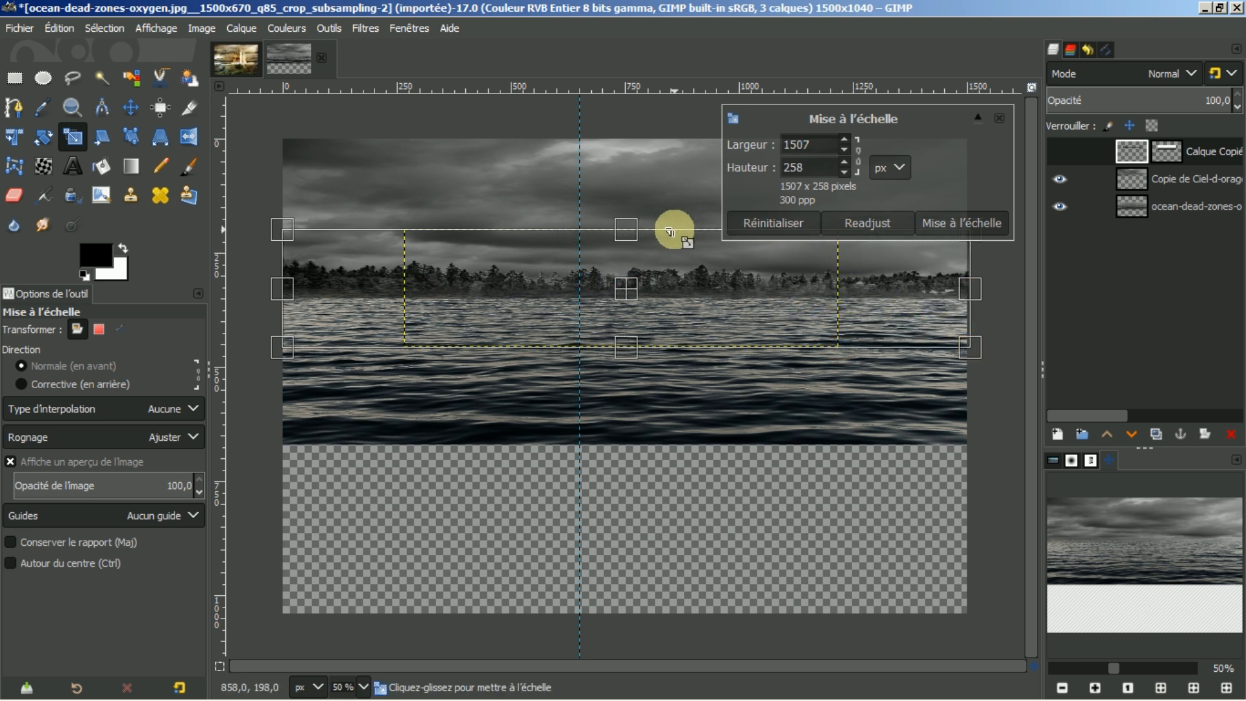
{"action": "left_click_drag", "start_coordinate": [628, 228], "coordinate": [627, 231]}
{"action": "left_click", "coordinate": [937, 222]}
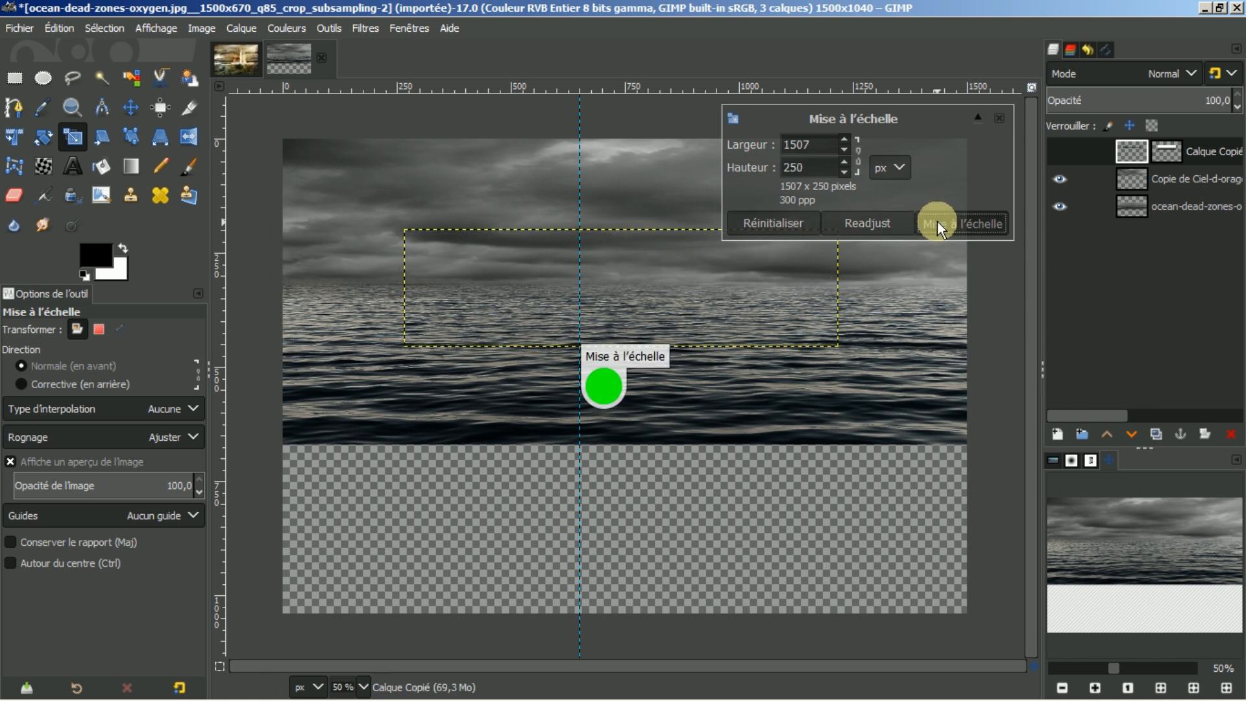
- Move the fir-tree layer up about 38 px and left about 6 px along the horizon
{"action": "left_click", "coordinate": [132, 107]}
{"action": "mouse_move", "coordinate": [628, 275]}
{"action": "left_mouse_down"}
{"action": "mouse_move", "coordinate": [631, 241]}
{"action": "mouse_move", "coordinate": [628, 261]}
{"action": "left_mouse_up"}
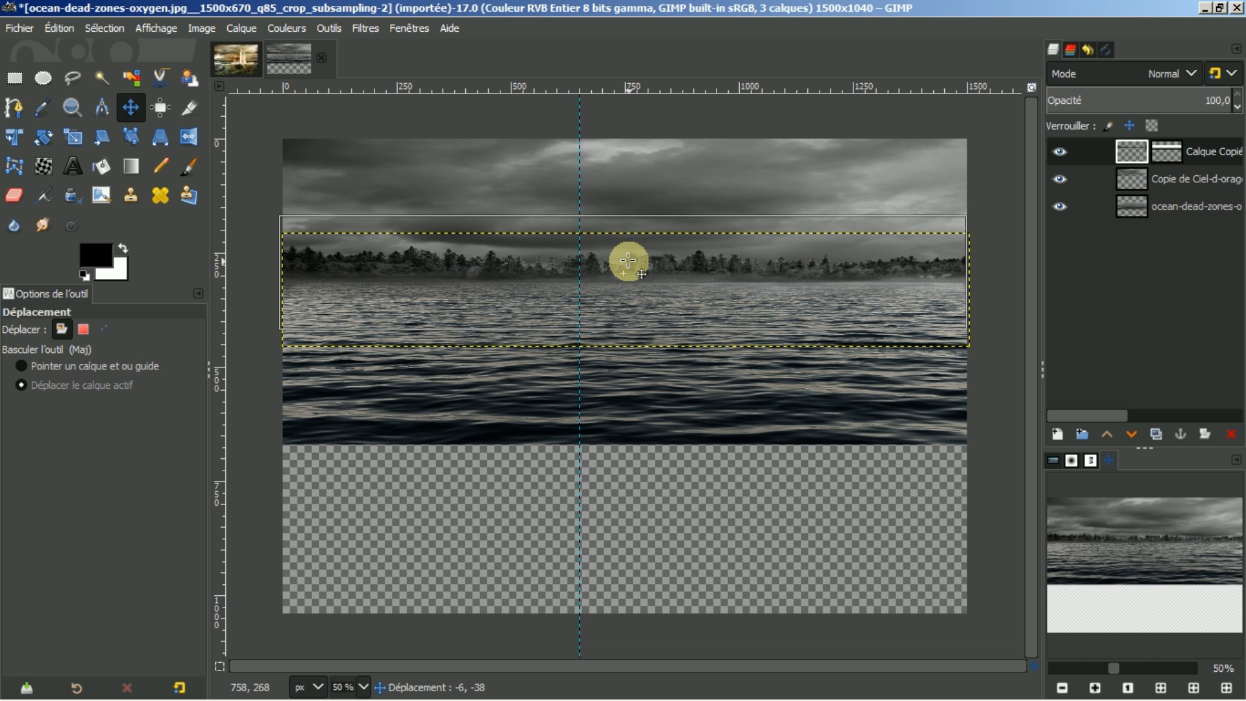
{"action": "left_click_drag", "start_coordinate": [628, 262], "coordinate": [624, 245]}
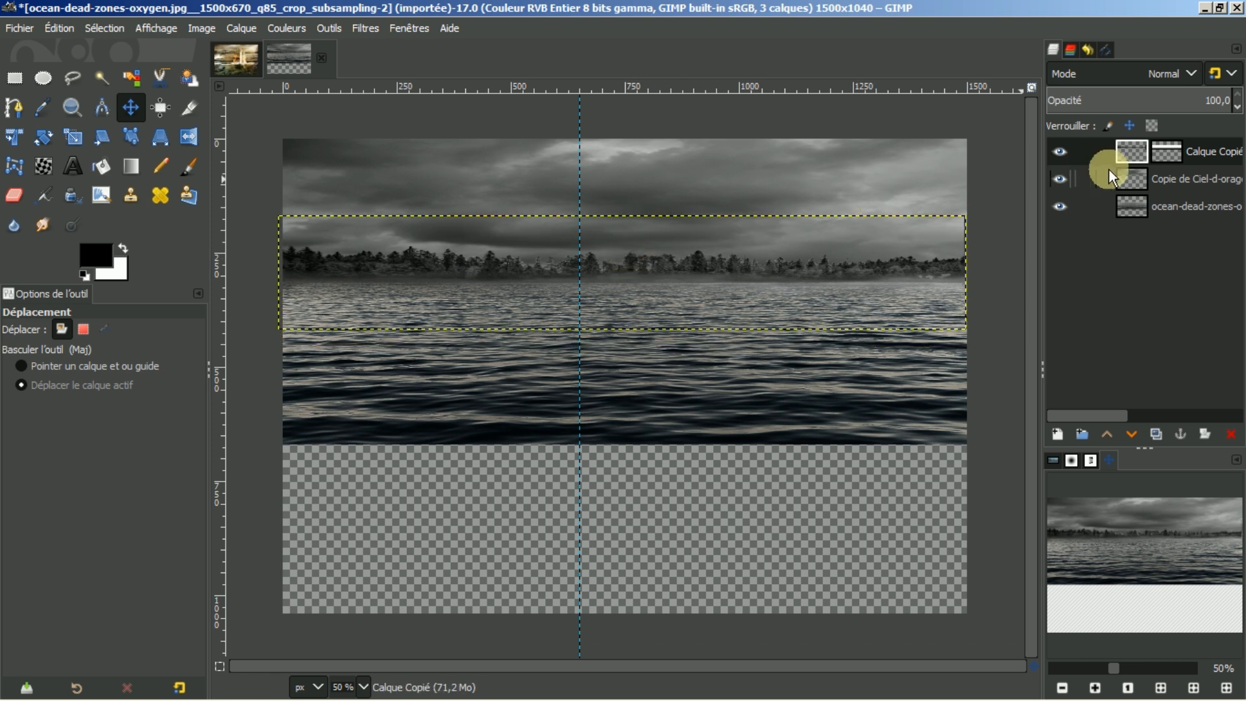
- Resize the fir-tree layer's boundary to the image size and apply its layer mask
{"action": "right_click", "coordinate": [1132, 153]}
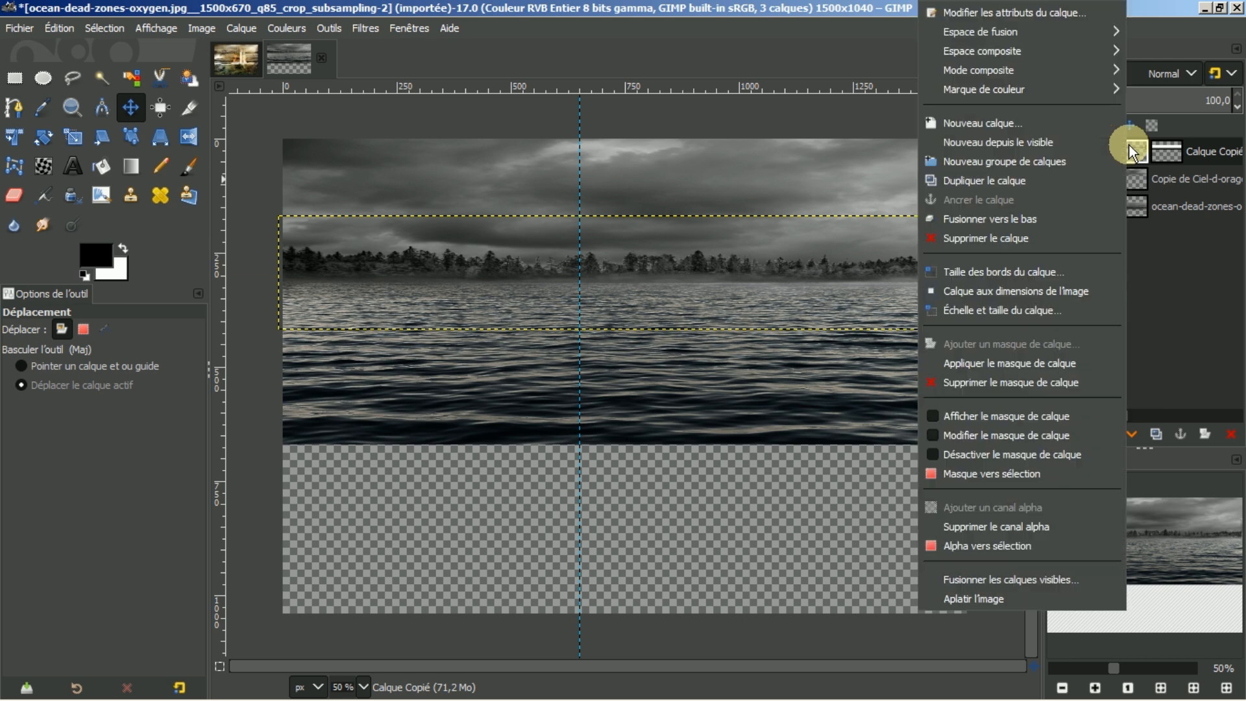
{"action": "left_click", "coordinate": [1013, 292]}
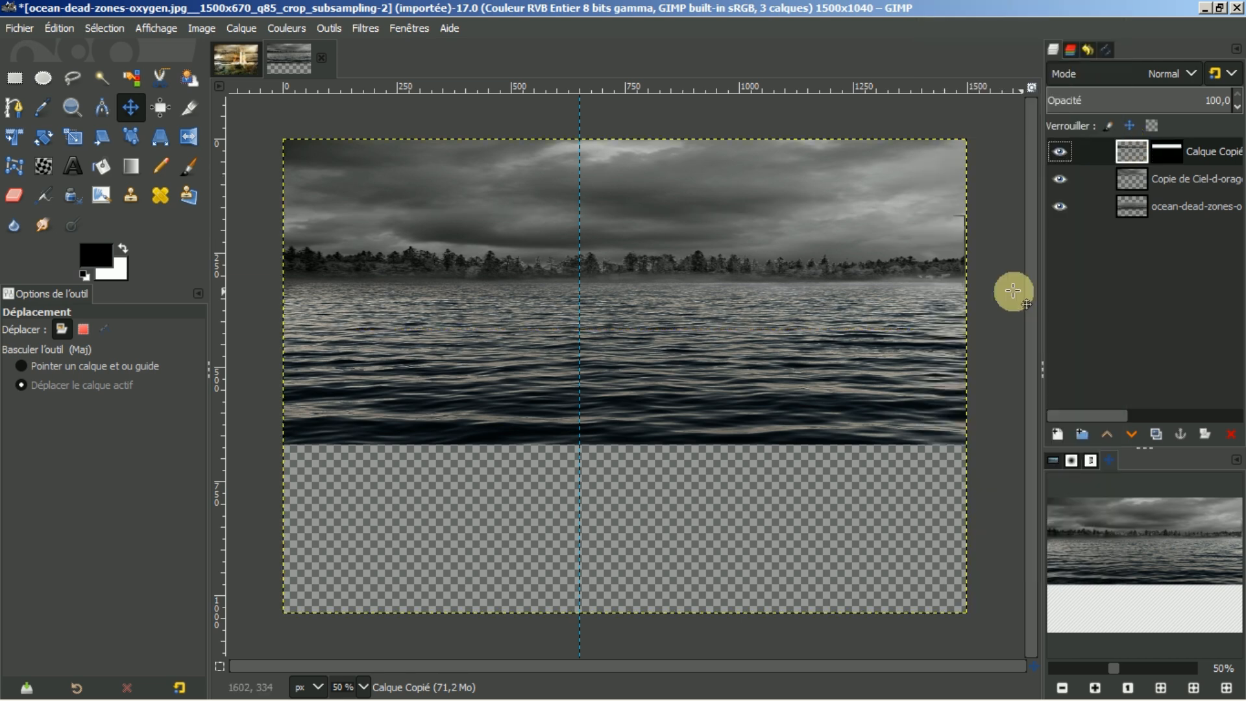
{"action": "right_click", "coordinate": [1129, 154]}
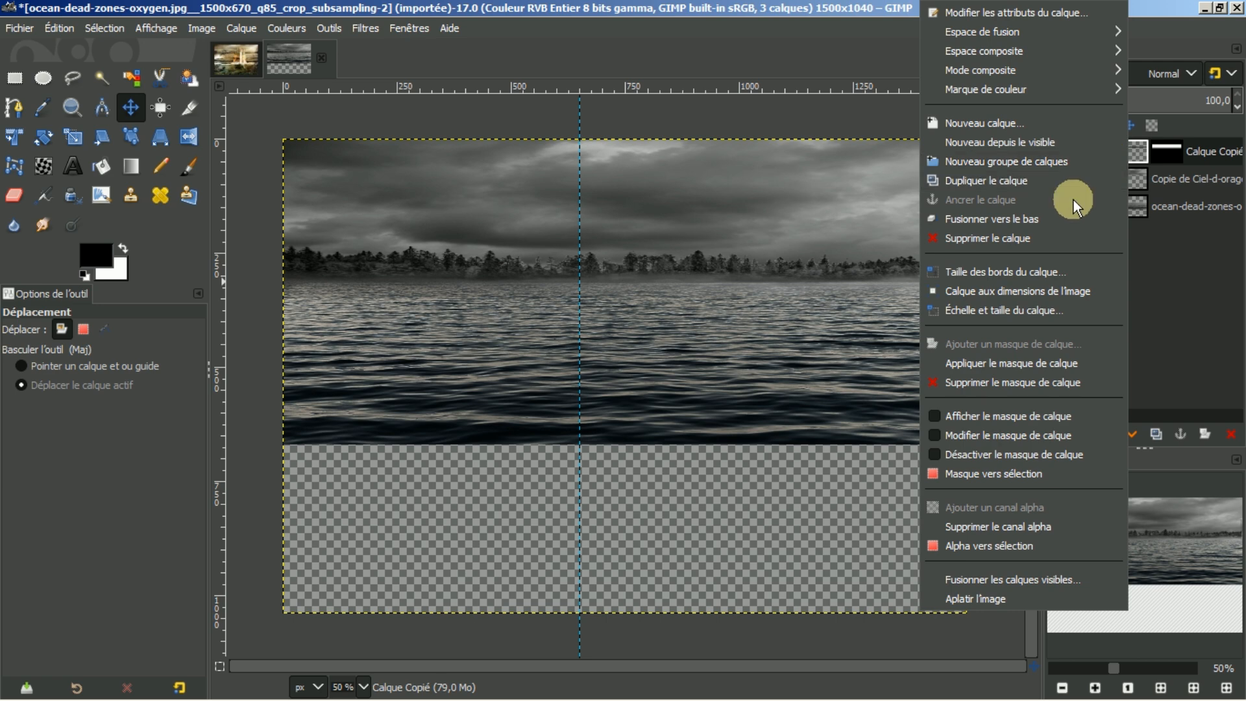
{"action": "left_click", "coordinate": [1017, 362]}
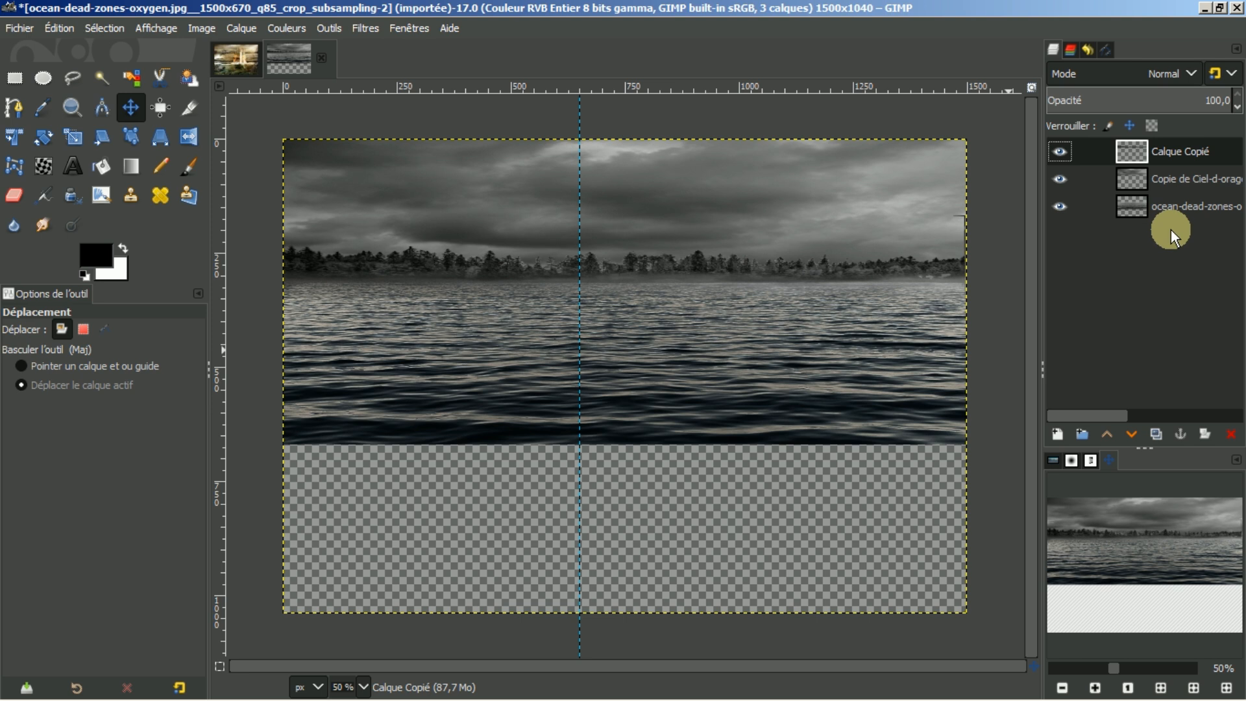
- Open the recent image 286_underwater_lagoon_by_tigers_stock-d41ddbt.jpg and copy its layer
{"action": "left_click", "coordinate": [1055, 460]}
{"action": "scroll", "coordinate": [1148, 512], "scroll_direction": "down", "scroll_amount": 2}
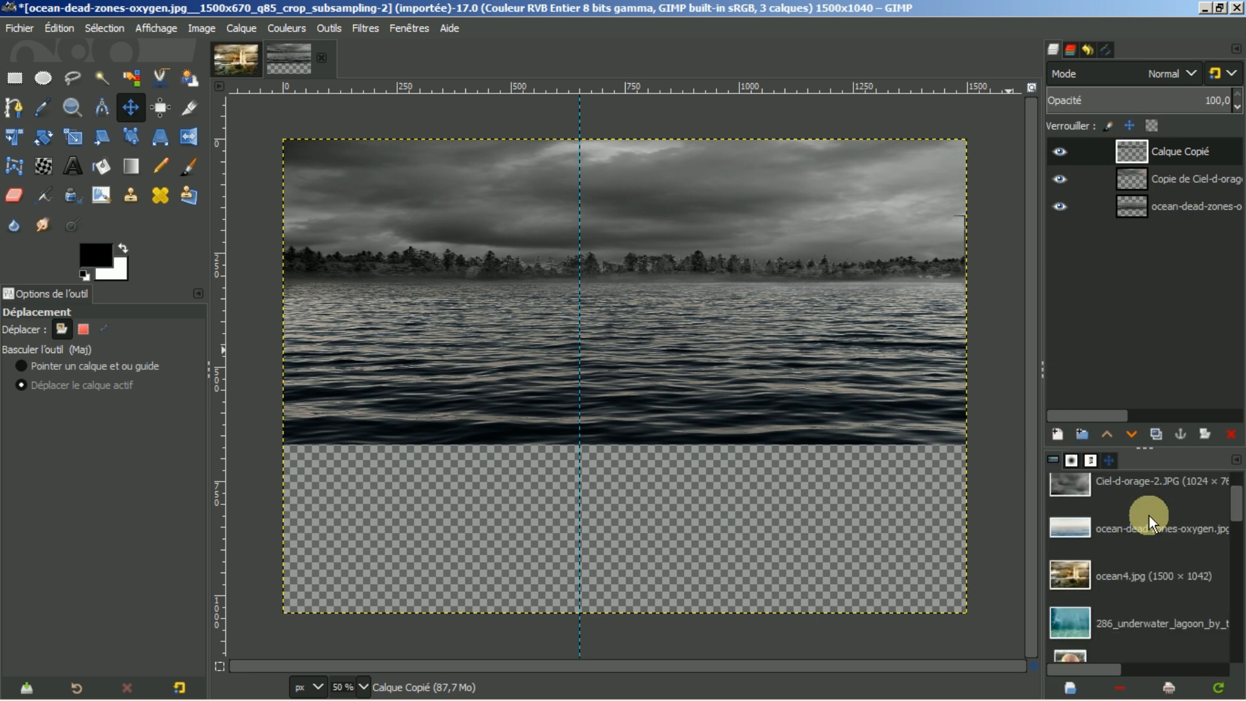
{"action": "left_click", "coordinate": [1111, 622]}
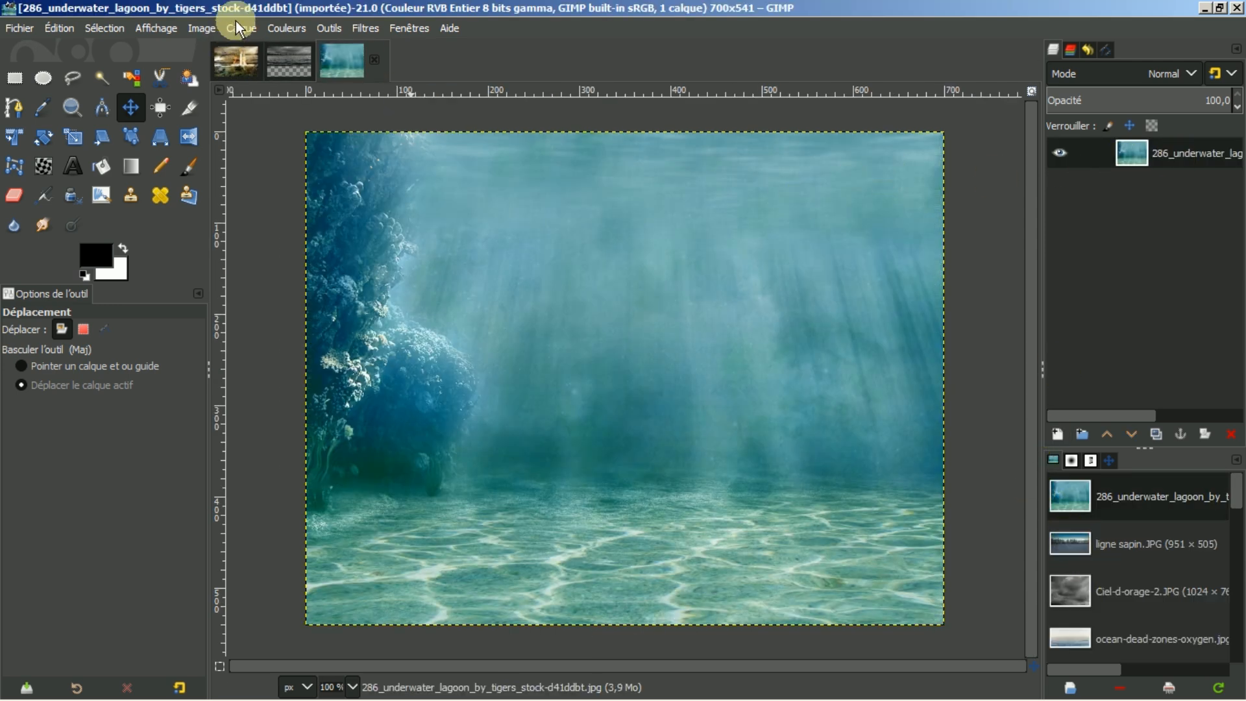
{"action": "left_click", "coordinate": [62, 28]}
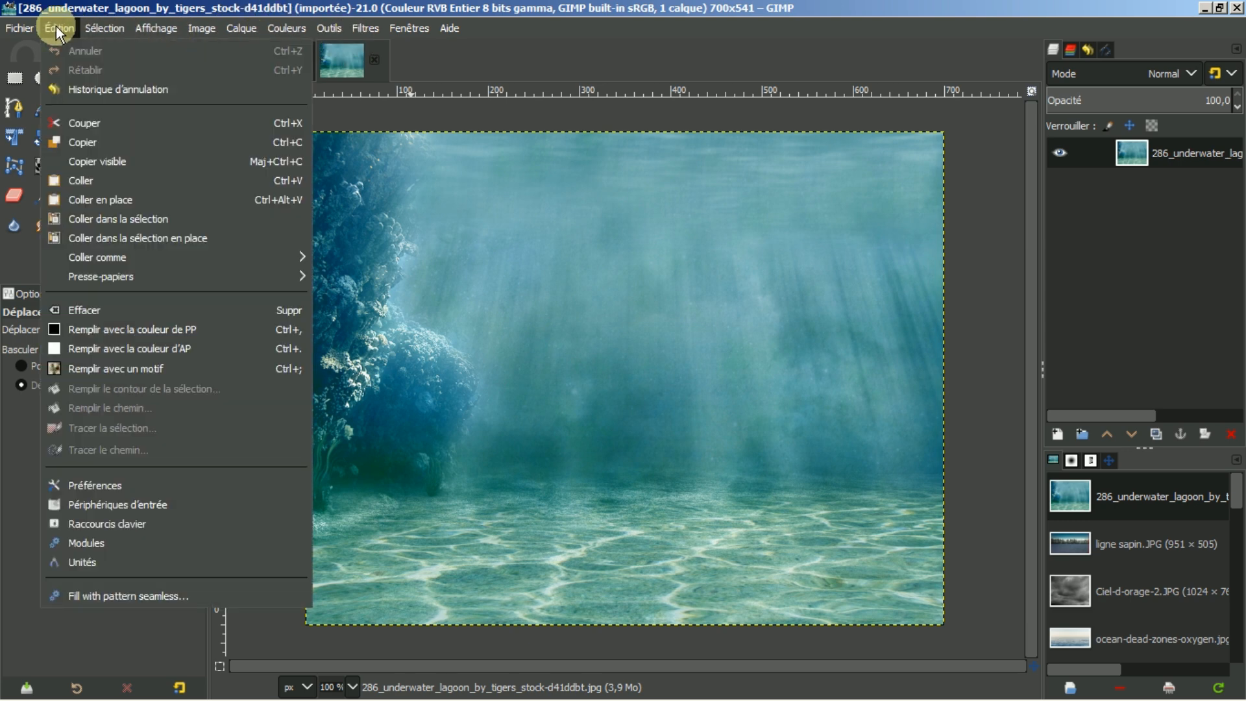
{"action": "left_click", "coordinate": [83, 142]}
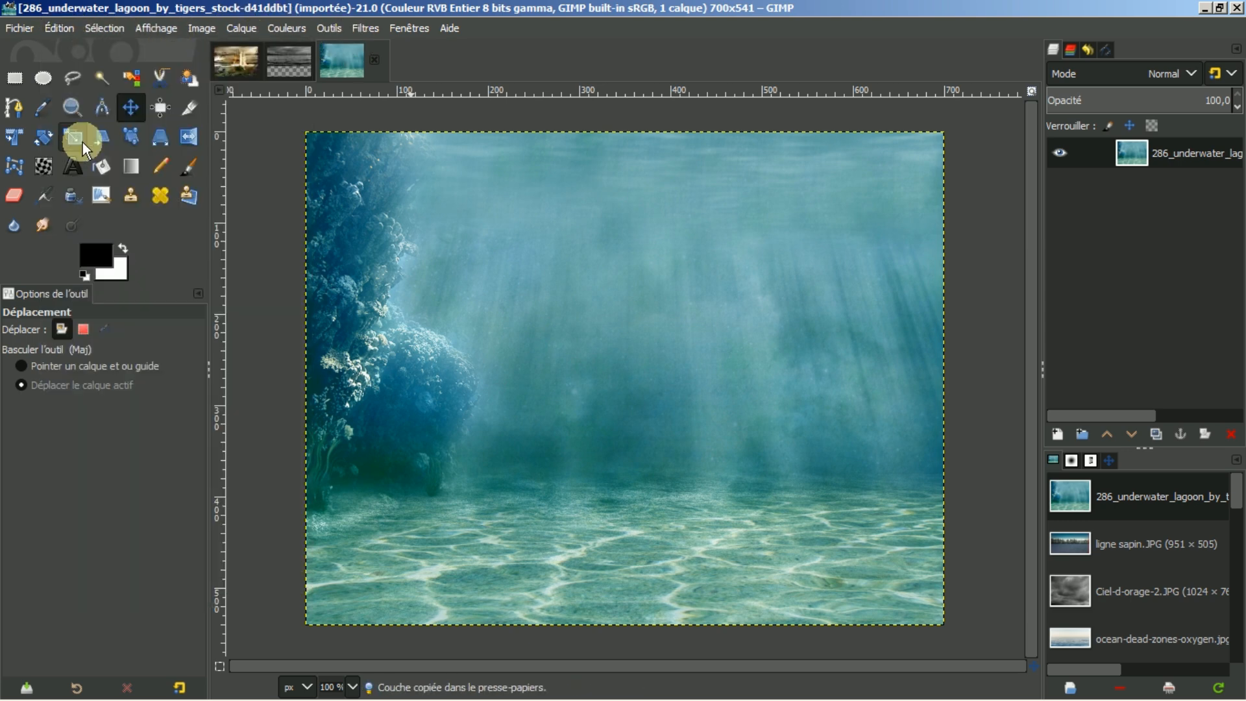
- Paste the underwater lagoon into the ocean montage as a new layer and move it down to the canvas's lower edge
{"action": "left_click", "coordinate": [293, 58]}
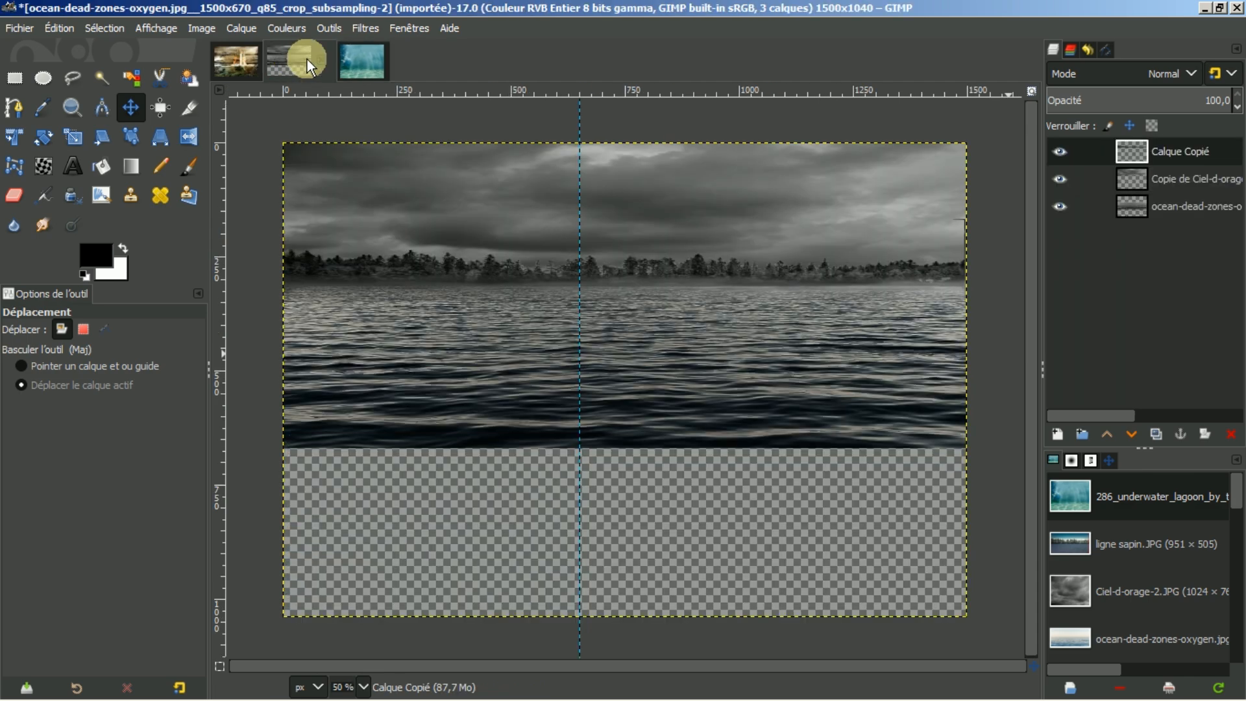
{"action": "left_click", "coordinate": [59, 28]}
{"action": "left_click", "coordinate": [87, 183]}
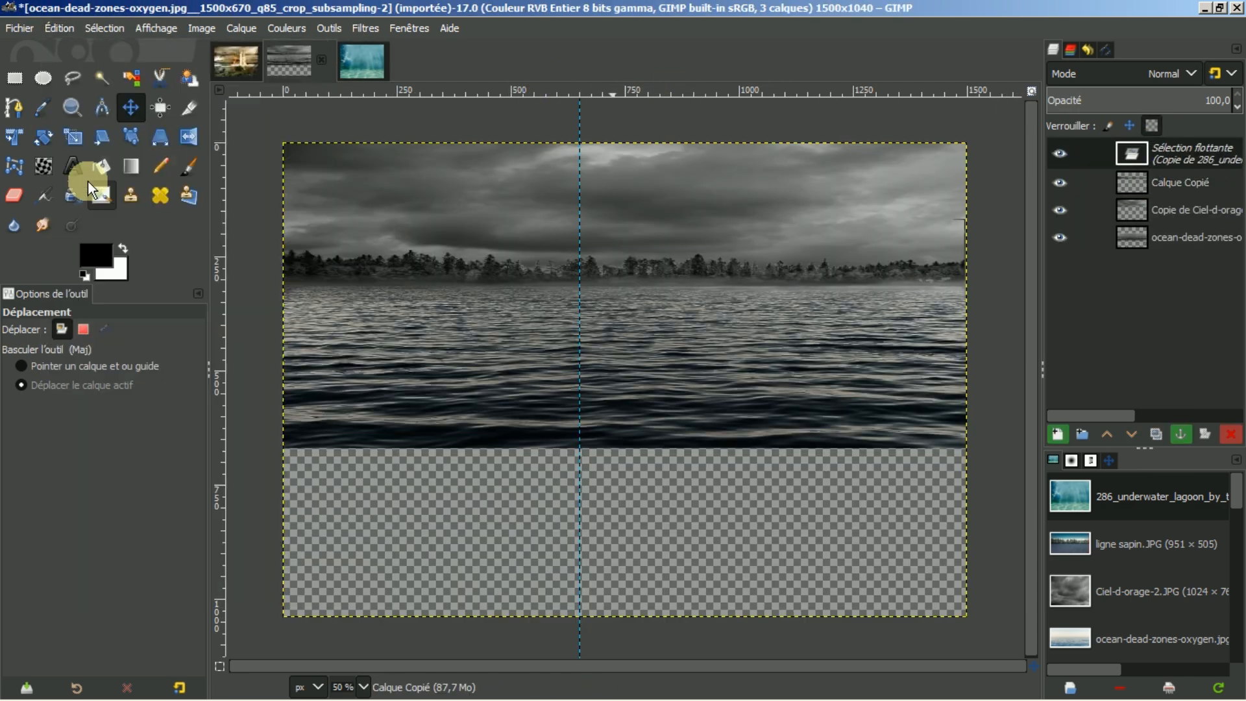
{"action": "left_click", "coordinate": [1054, 434]}
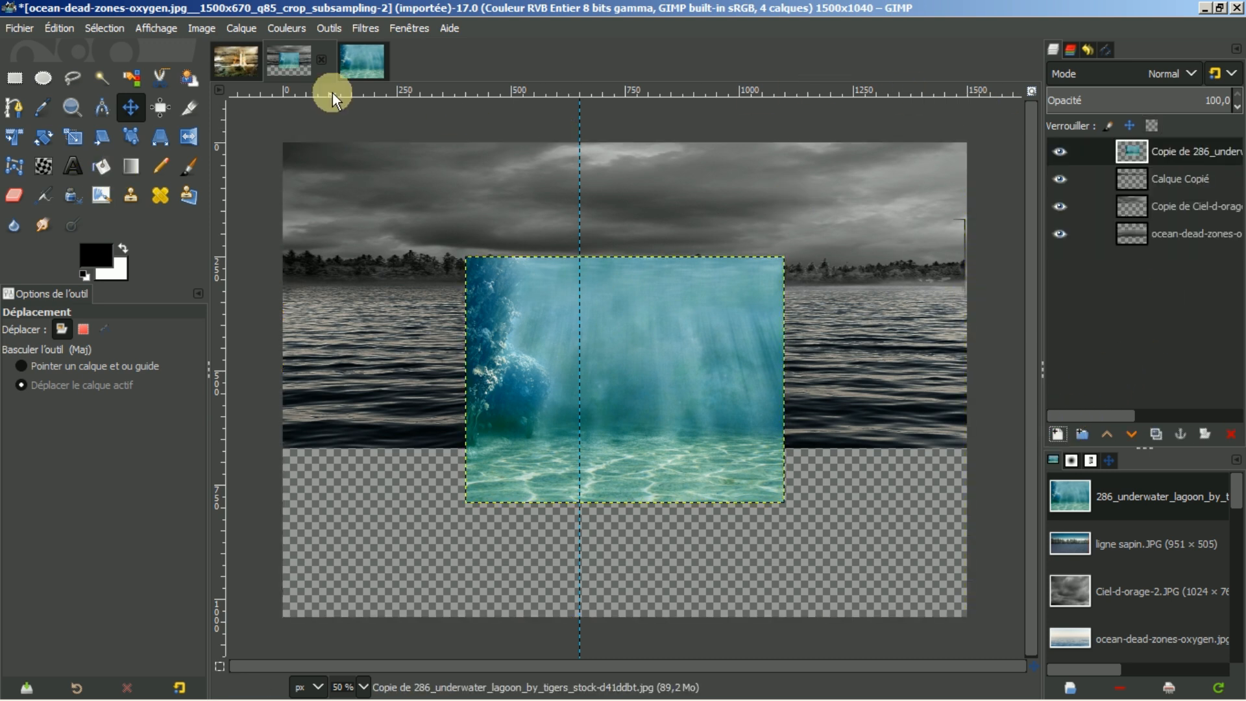
{"action": "left_click_drag", "start_coordinate": [626, 352], "coordinate": [625, 472]}
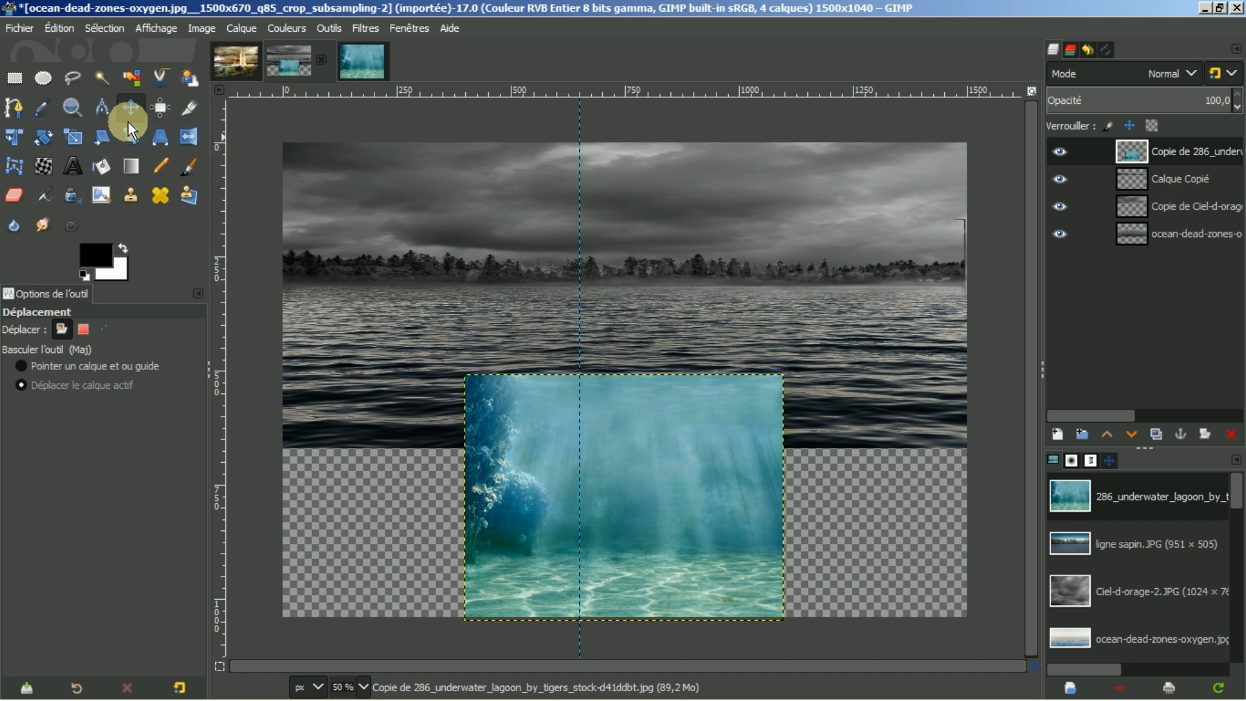
- Scale the lagoon layer to 1510 x 381 px to fill the transparent area below the sea, and fit its boundary to the image size
{"action": "left_click", "coordinate": [74, 136]}
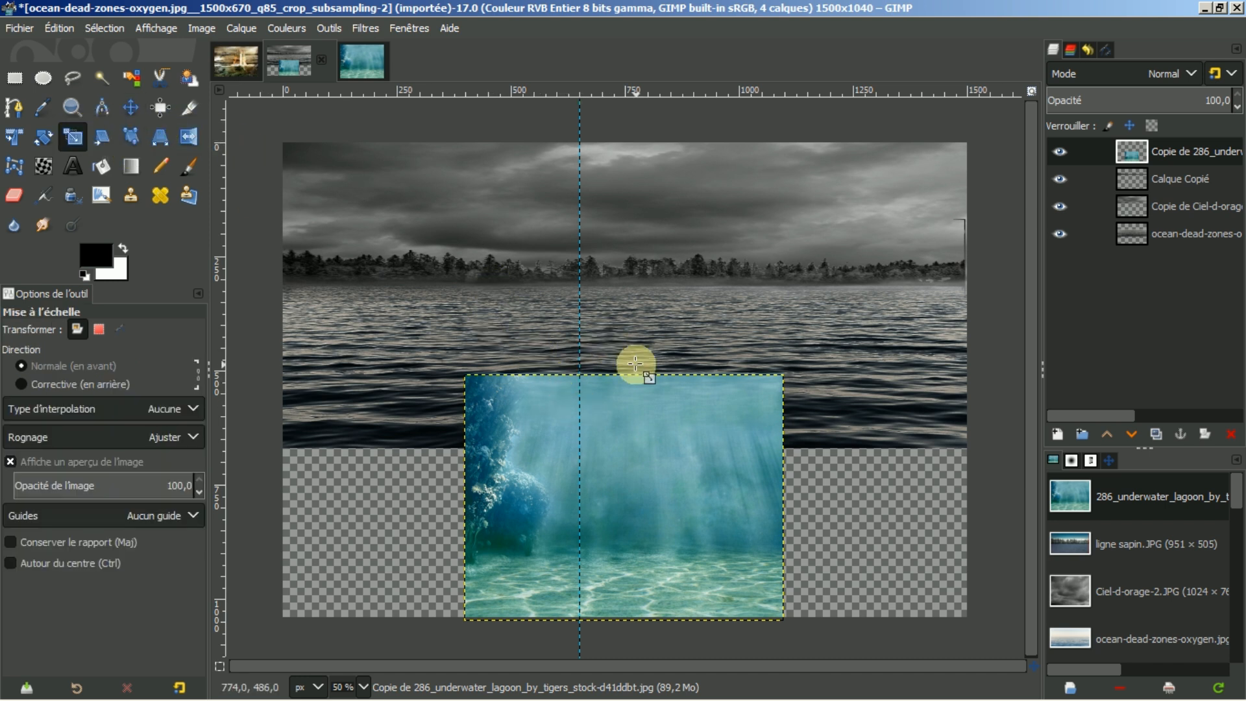
{"action": "left_click", "coordinate": [659, 411]}
{"action": "left_click_drag", "start_coordinate": [625, 376], "coordinate": [610, 447]}
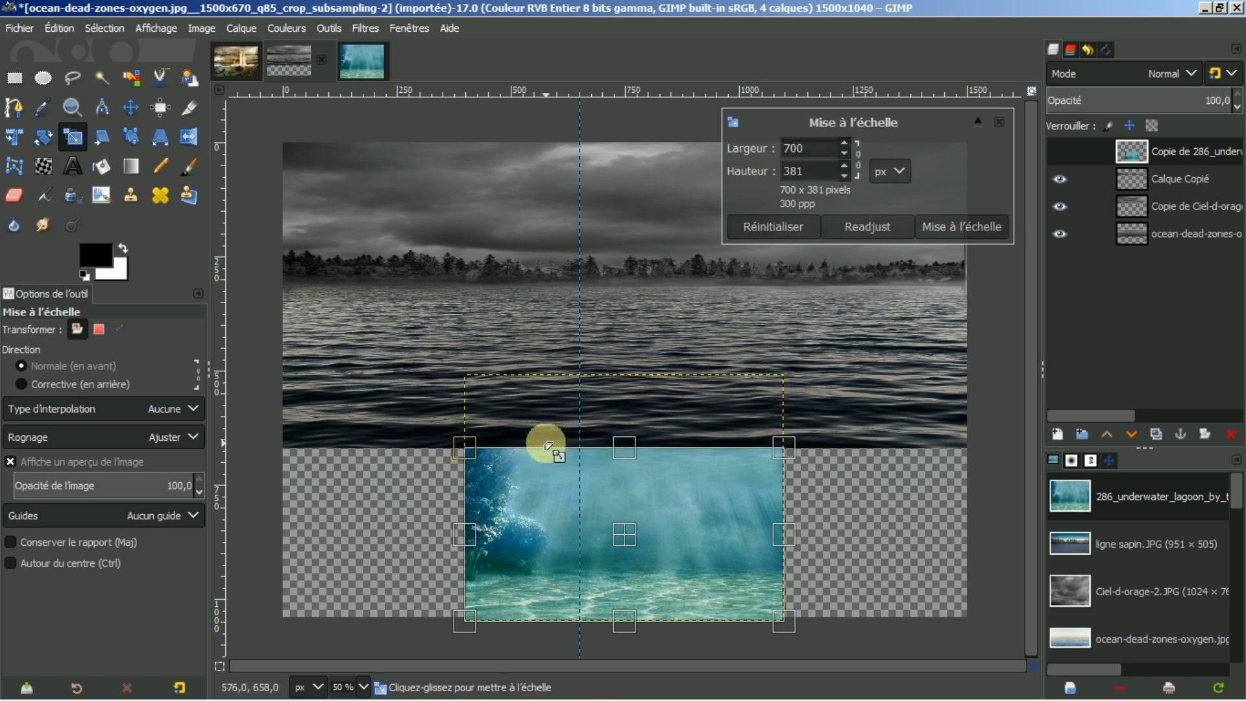
{"action": "left_click_drag", "start_coordinate": [464, 528], "coordinate": [280, 532]}
{"action": "left_click_drag", "start_coordinate": [785, 534], "coordinate": [964, 550]}
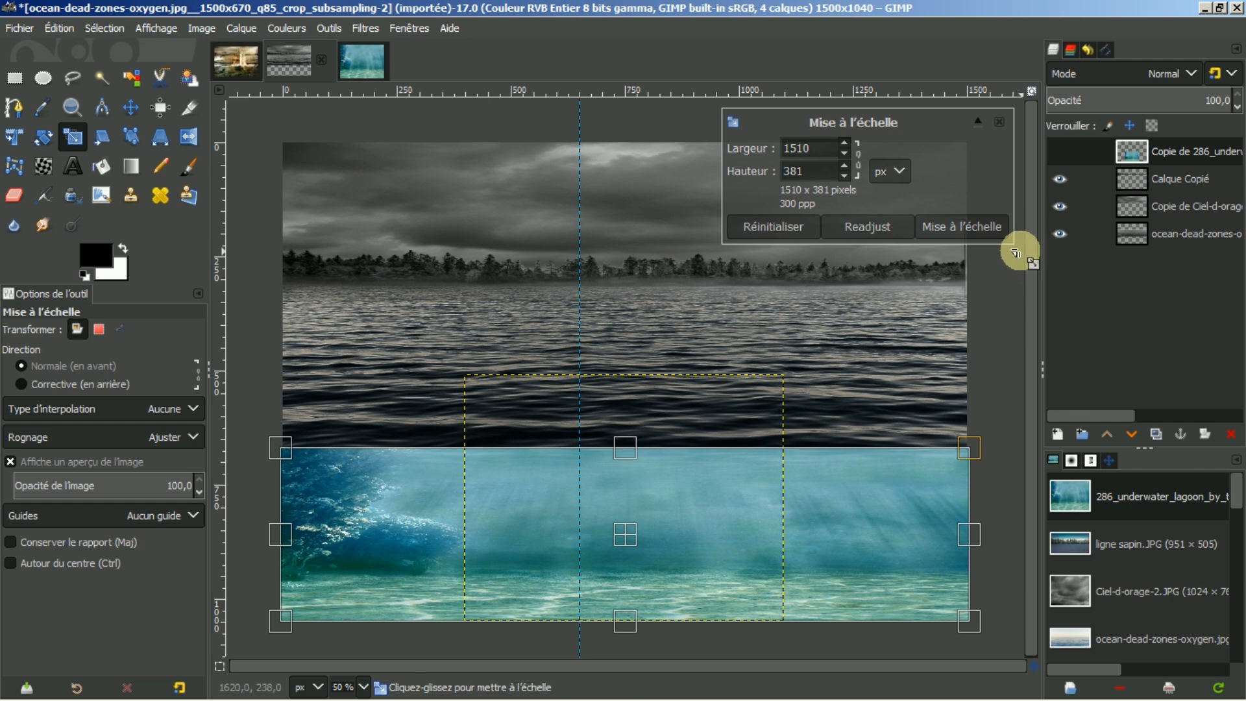
{"action": "left_click", "coordinate": [983, 225]}
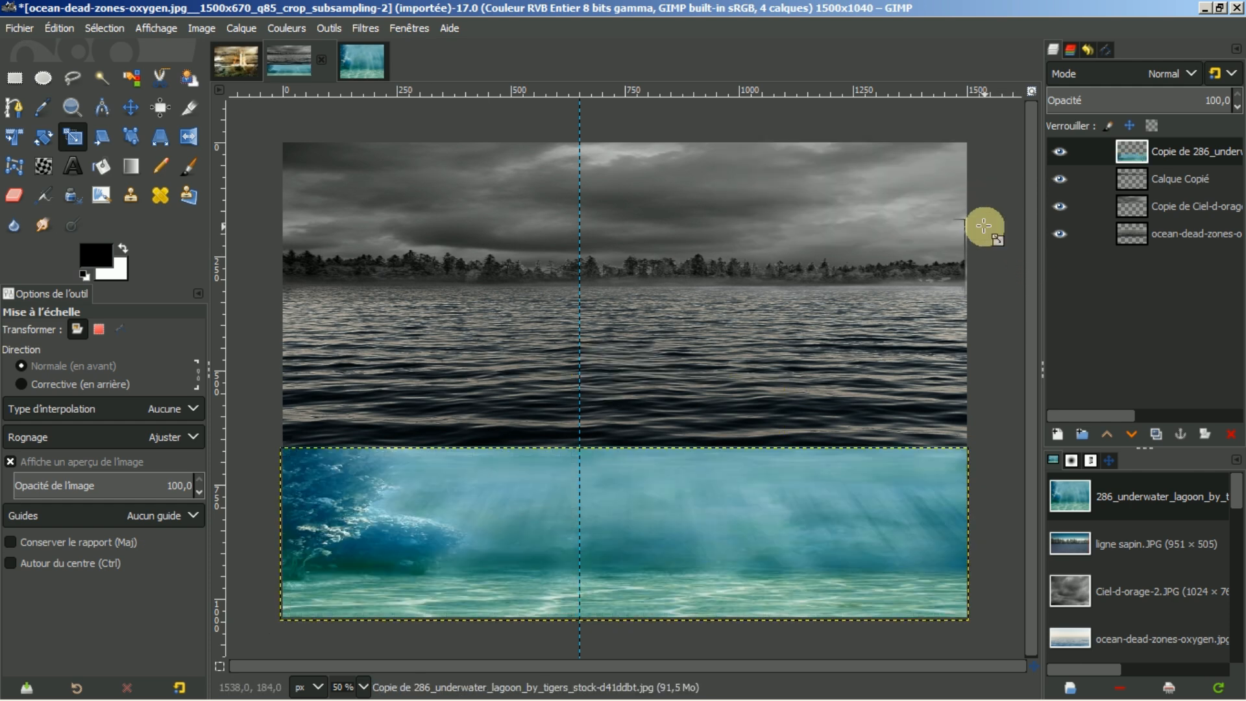
{"action": "right_click", "coordinate": [1165, 144]}
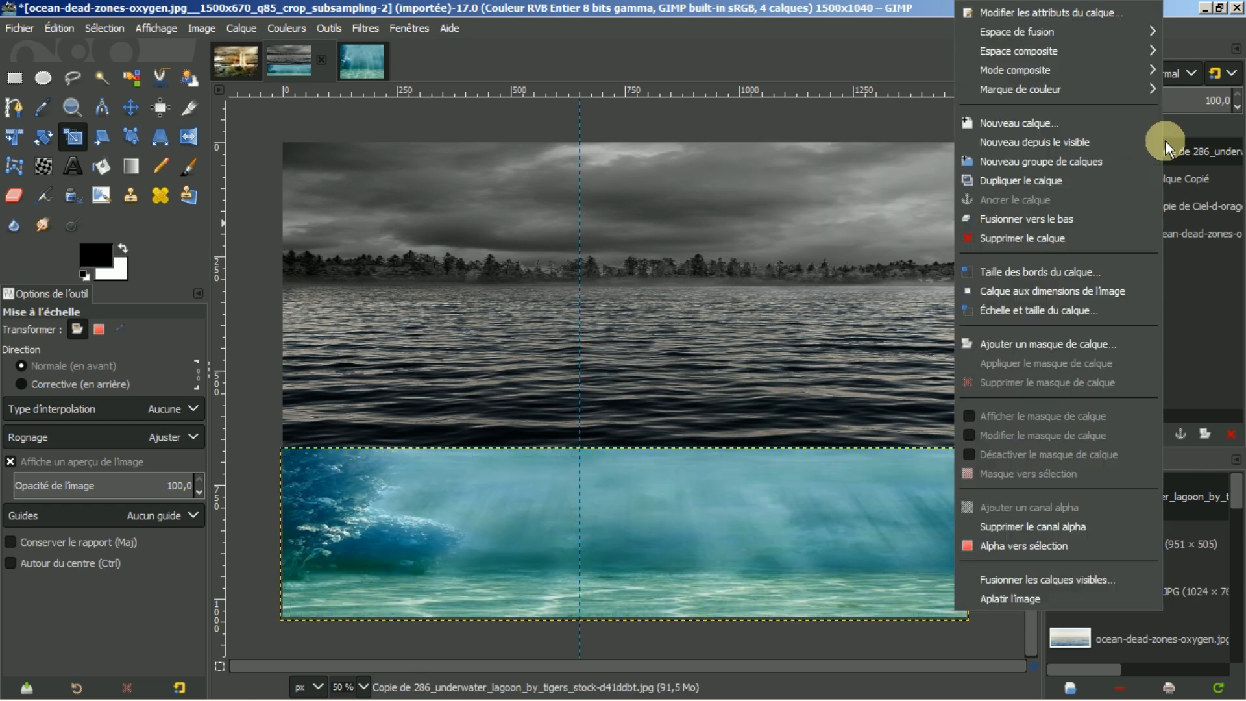
{"action": "left_click", "coordinate": [1034, 290]}
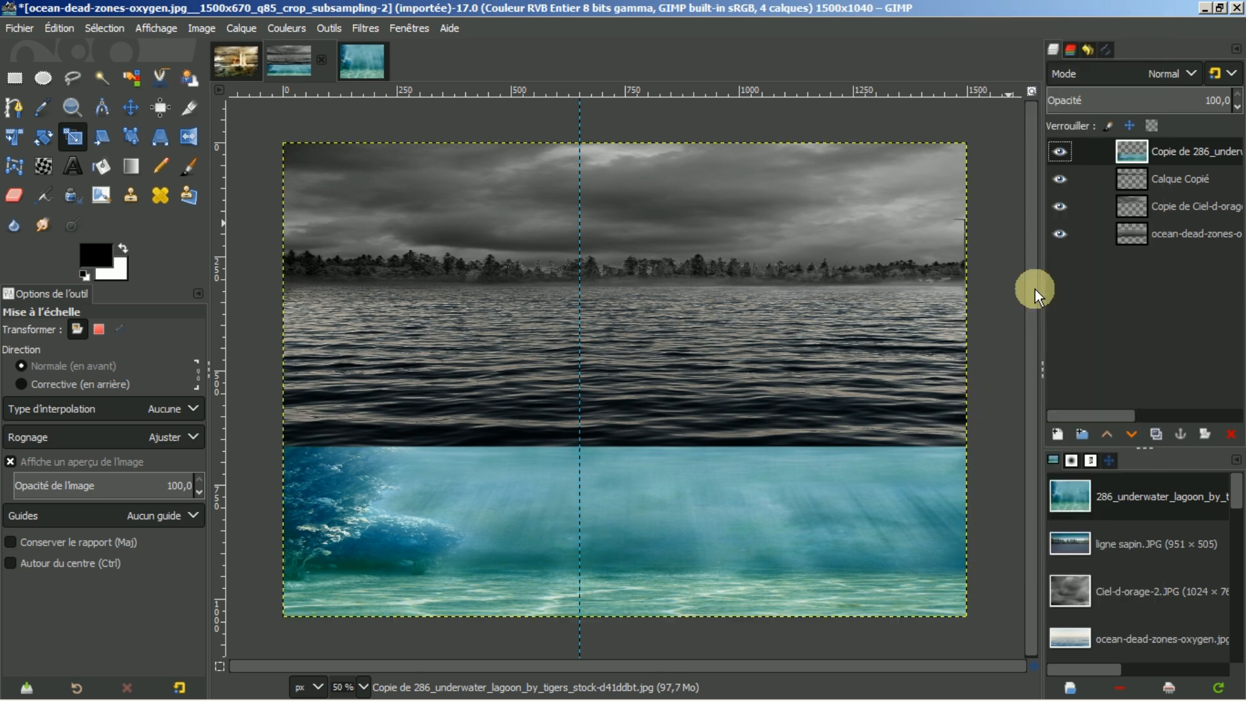
- Rename the sea layer "ocean", the stormy sky layer "ciel" and the fir-tree layer "sapins"
{"action": "left_click", "coordinate": [1169, 236]}
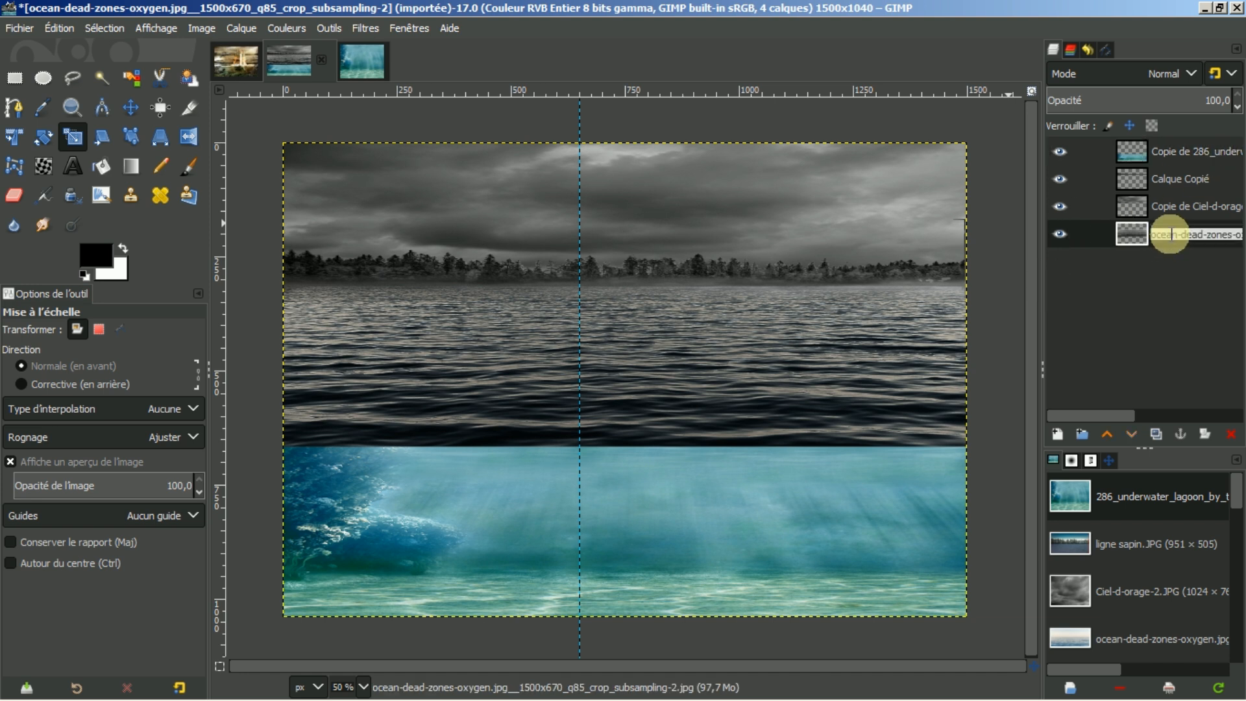
{"action": "type", "text": "ocean"}
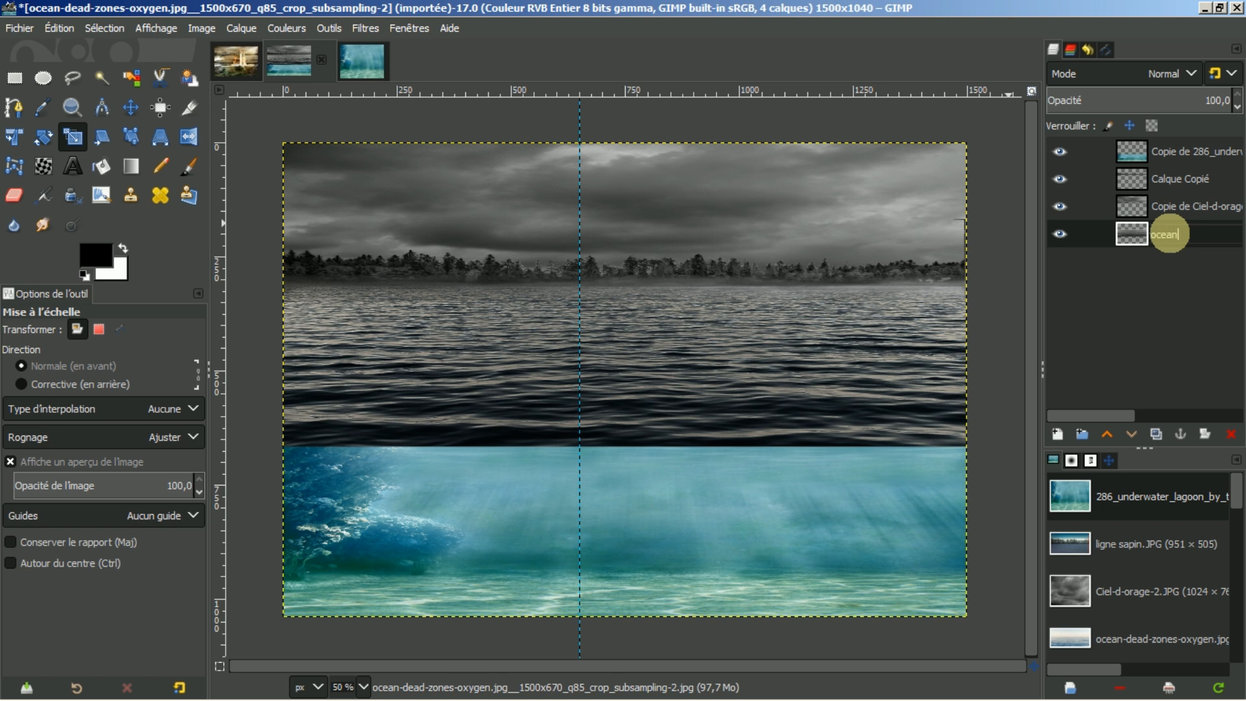
{"action": "key", "text": "Return"}
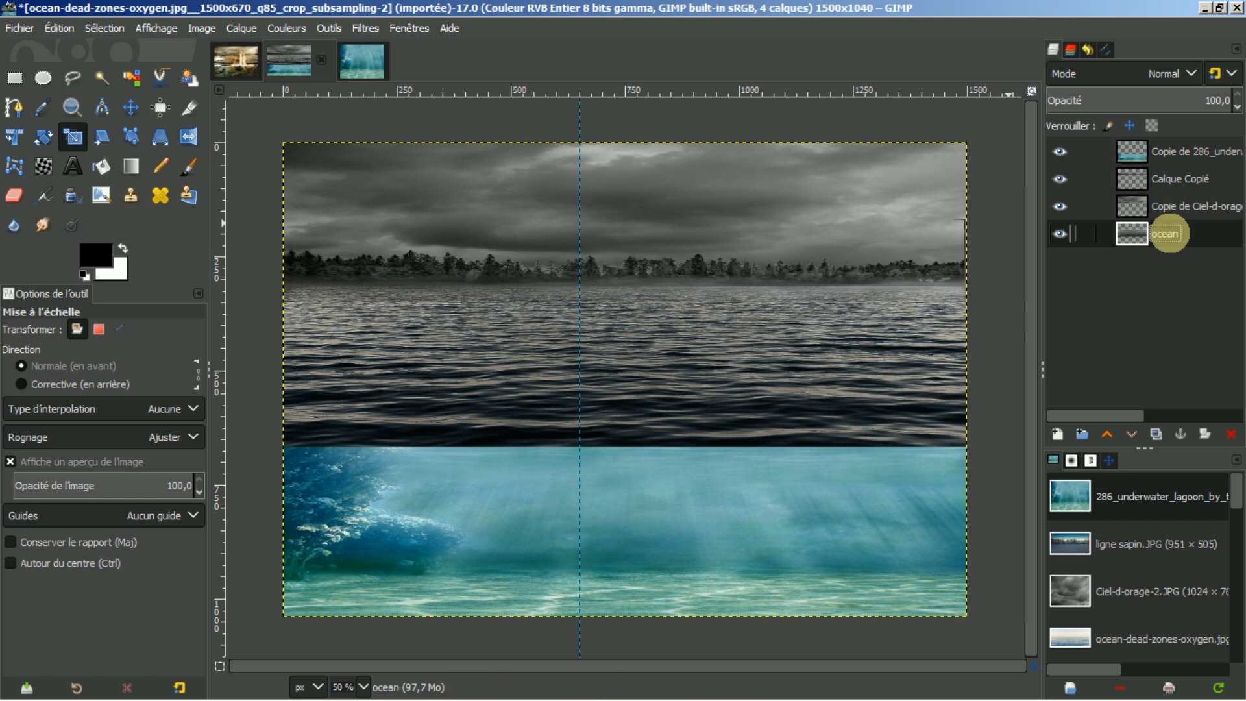
{"action": "double_click", "coordinate": [1186, 197]}
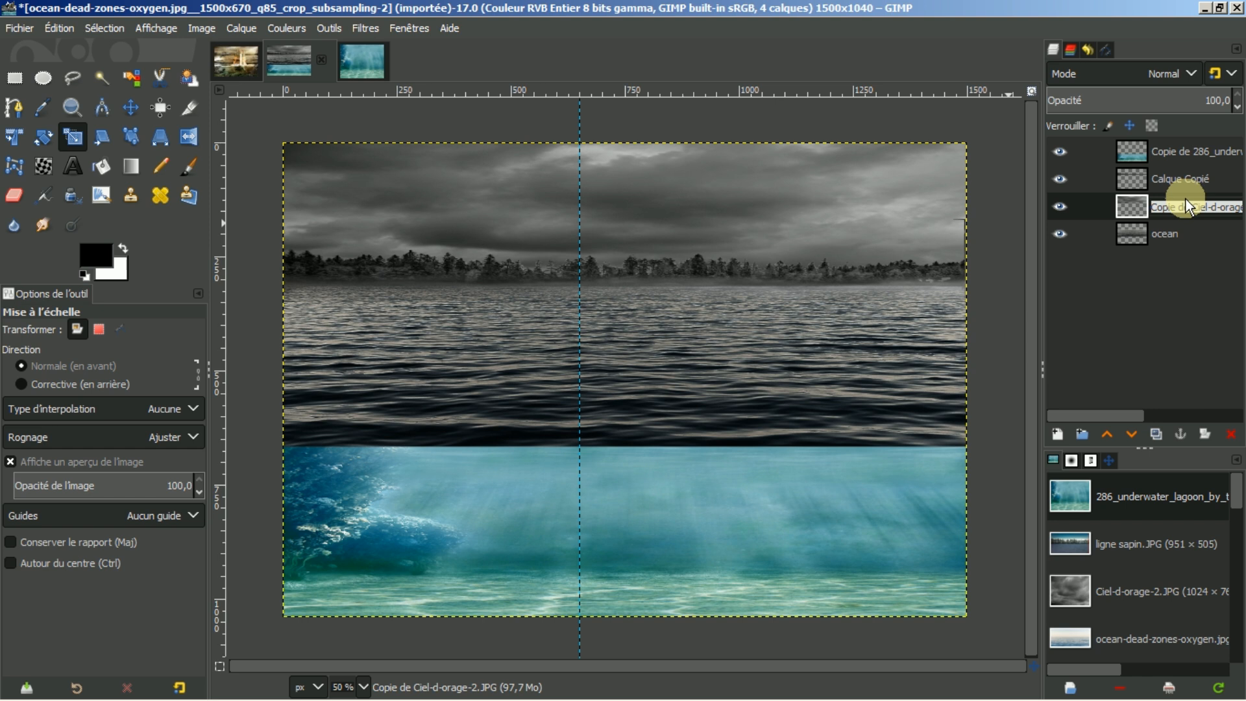
{"action": "type", "text": "c"}
{"action": "key", "text": "Return"}
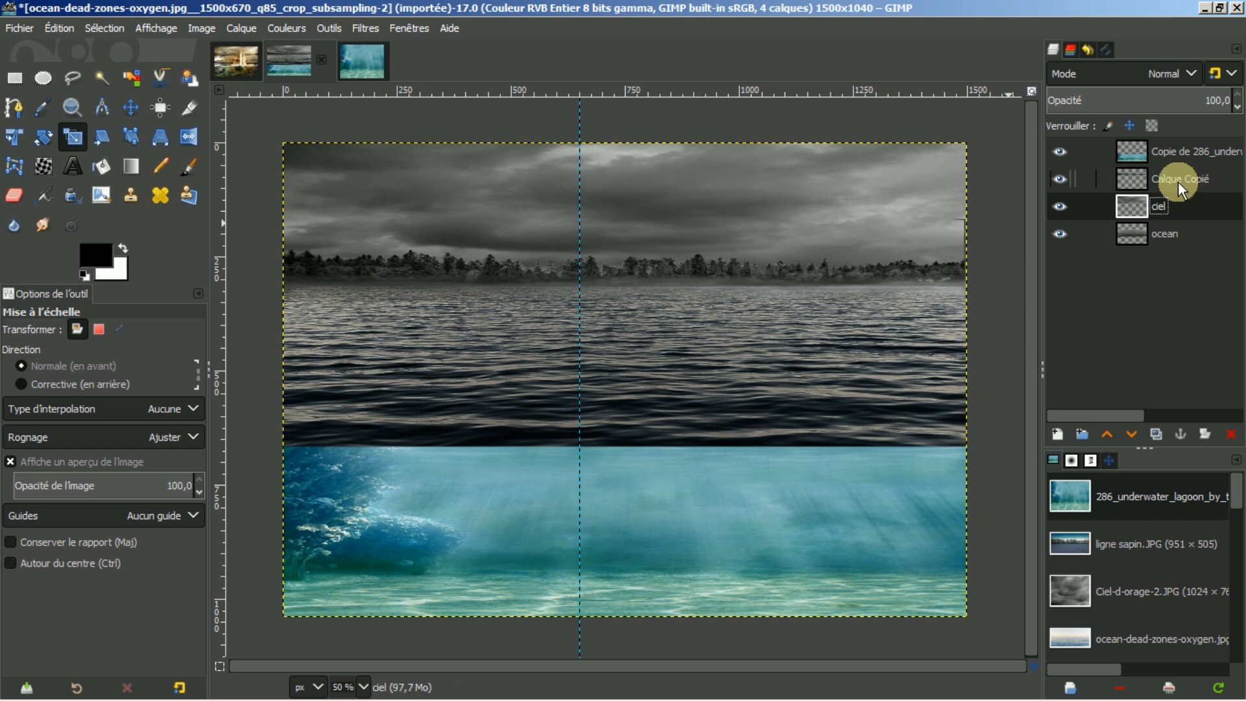
{"action": "double_click", "coordinate": [1178, 179]}
{"action": "type", "text": "sapins"}
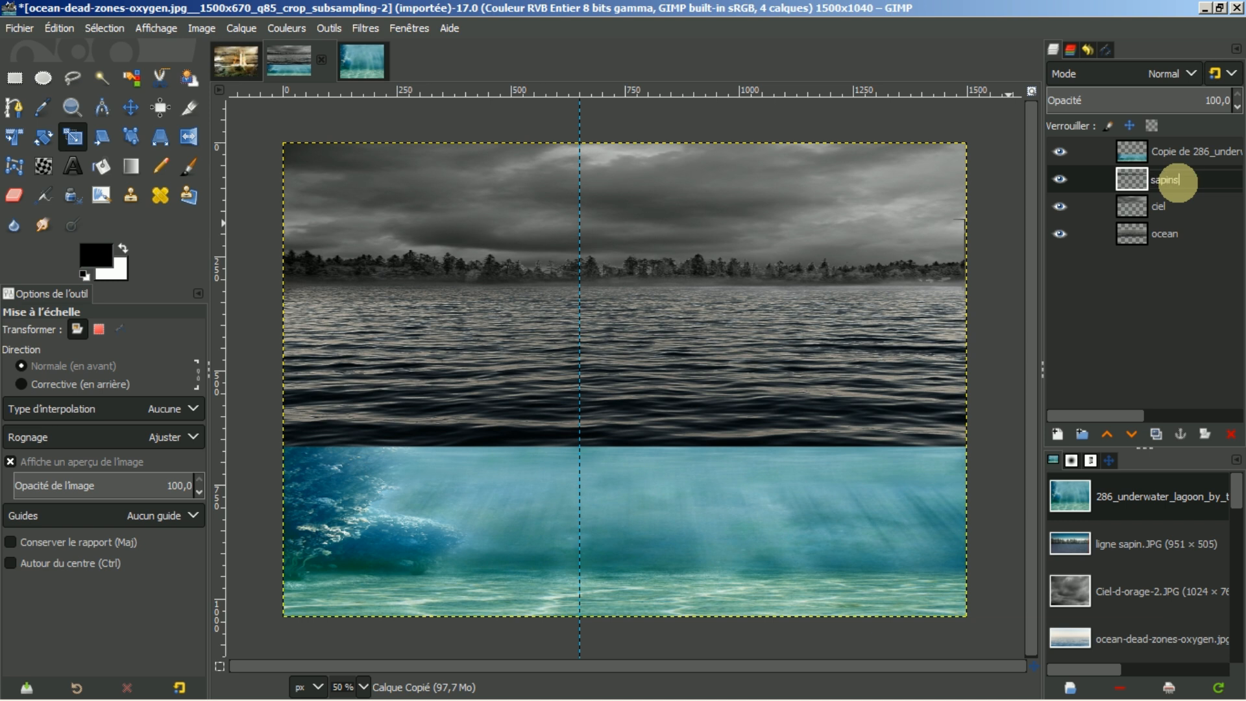
{"action": "key", "text": "Return"}
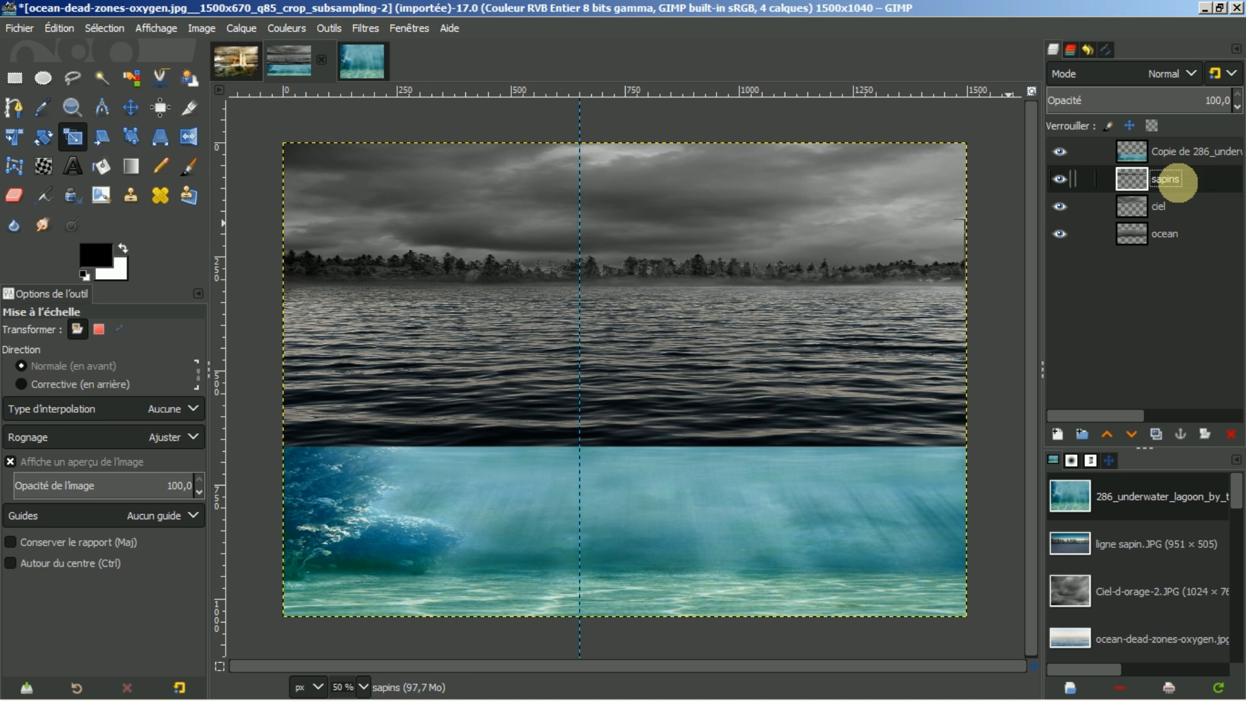
- Rename the underwater lagoon layer "fond"
{"action": "double_click", "coordinate": [1173, 153]}
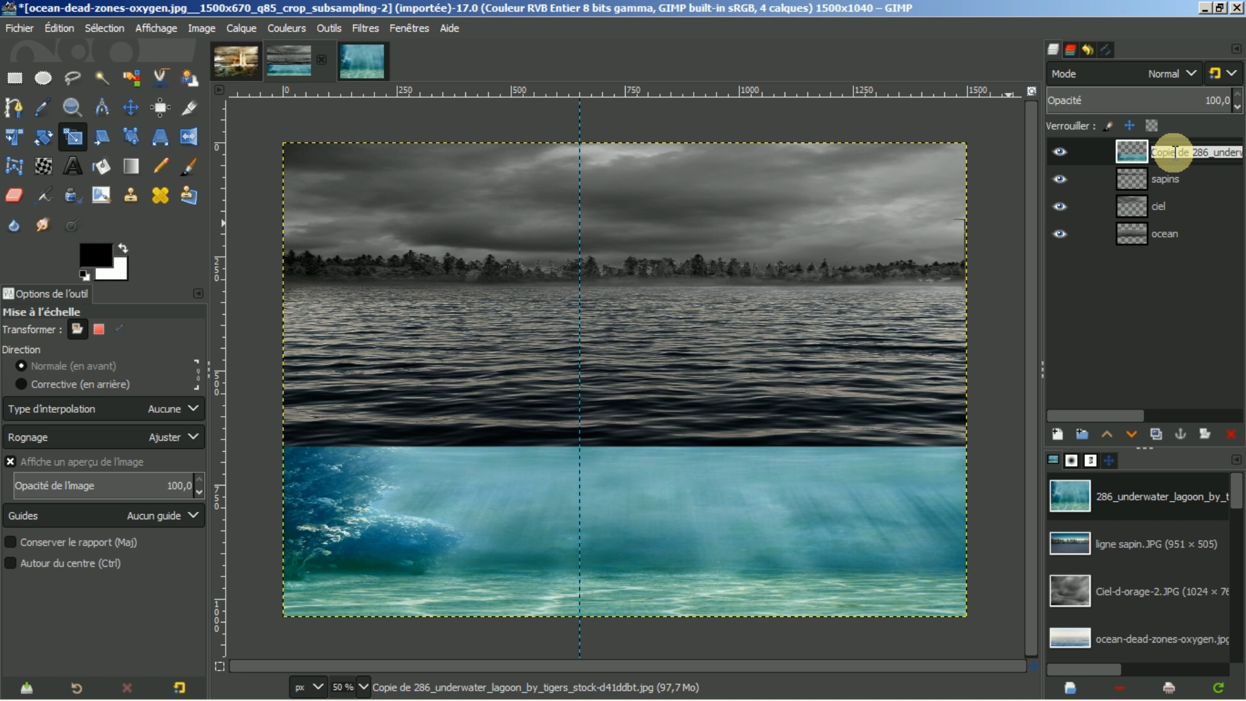
{"action": "type", "text": "fond"}
{"action": "key", "text": "Return"}
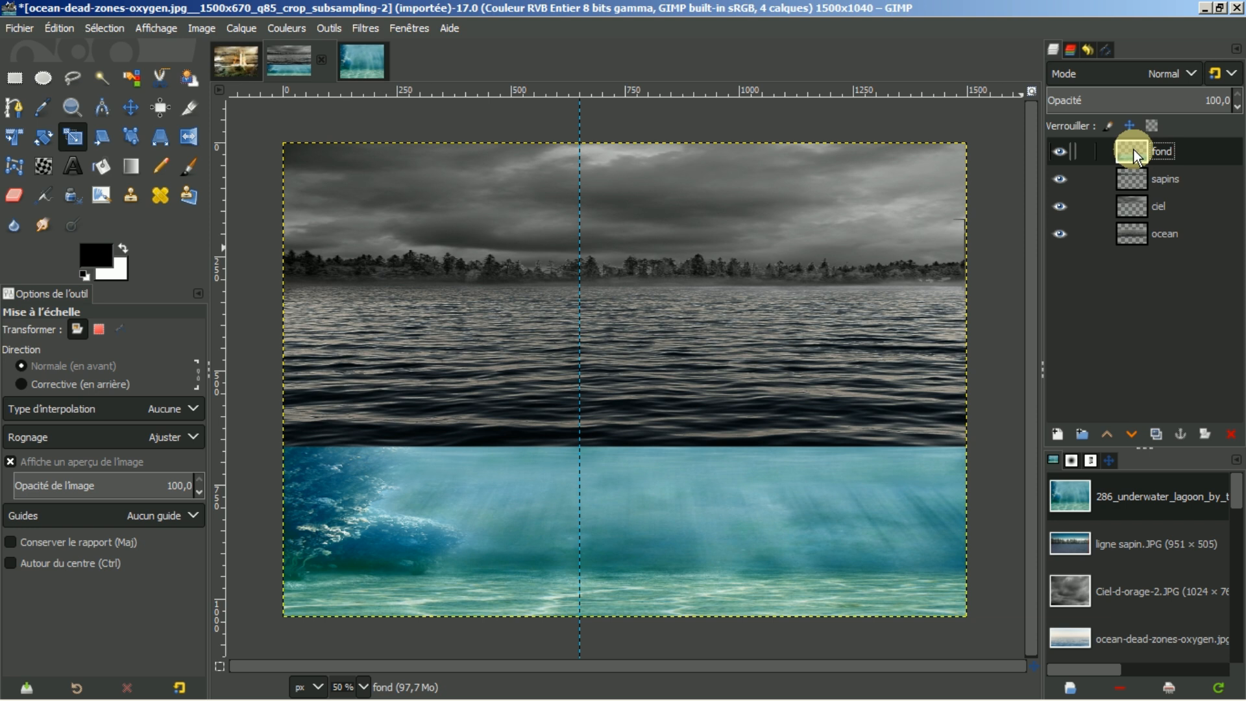
- Desaturate the "fond" layer with Hue-Saturation, setting the saturation to -70.1
{"action": "left_click", "coordinate": [290, 29]}
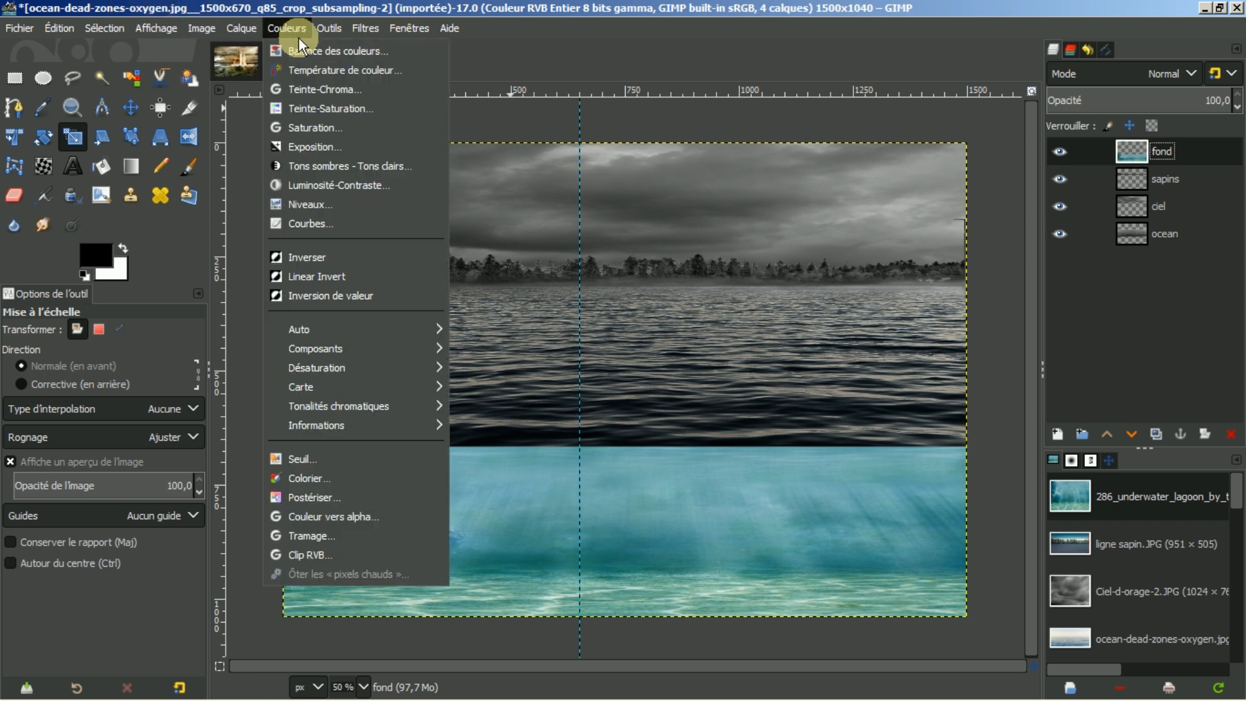
{"action": "left_click", "coordinate": [318, 109]}
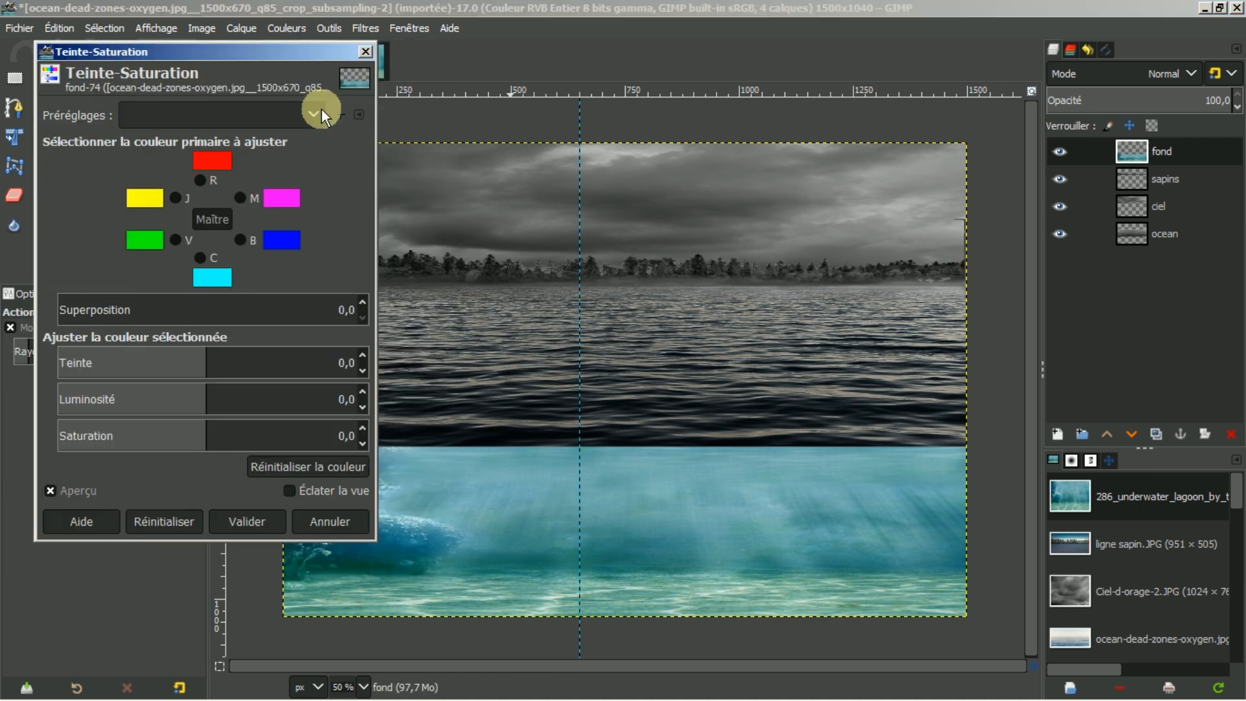
{"action": "left_click_drag", "start_coordinate": [203, 421], "coordinate": [102, 429]}
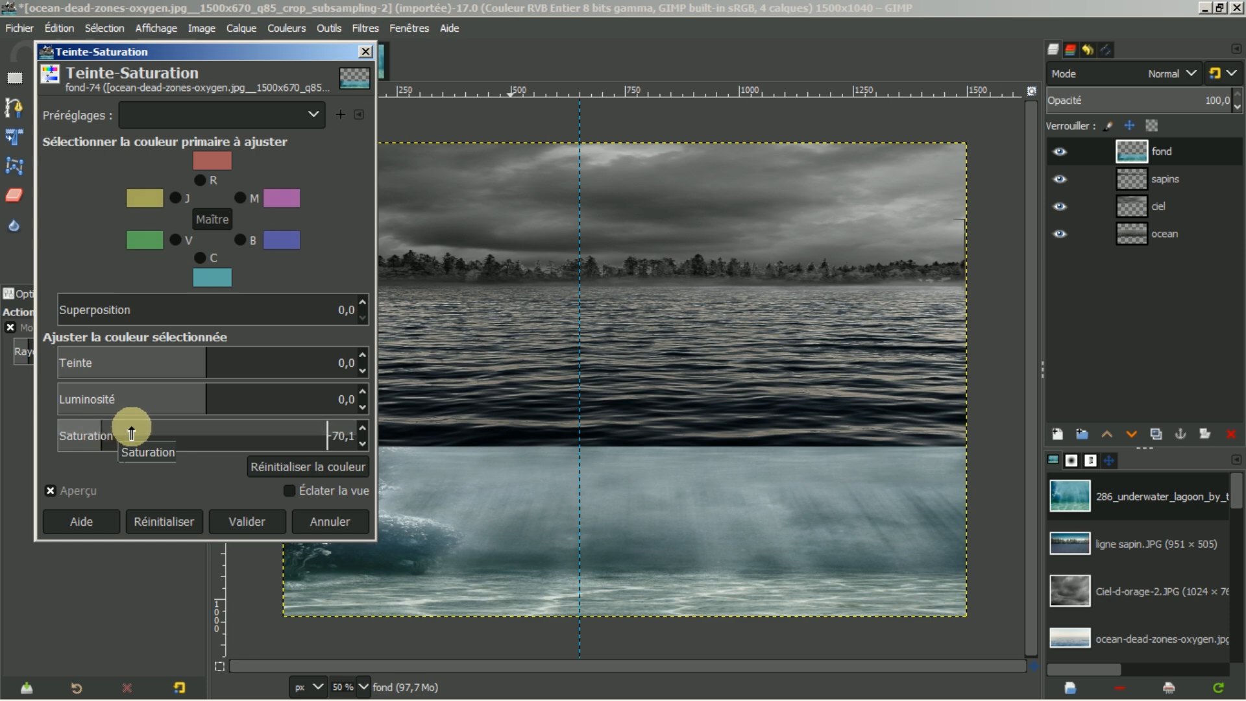
{"action": "left_click", "coordinate": [245, 520]}
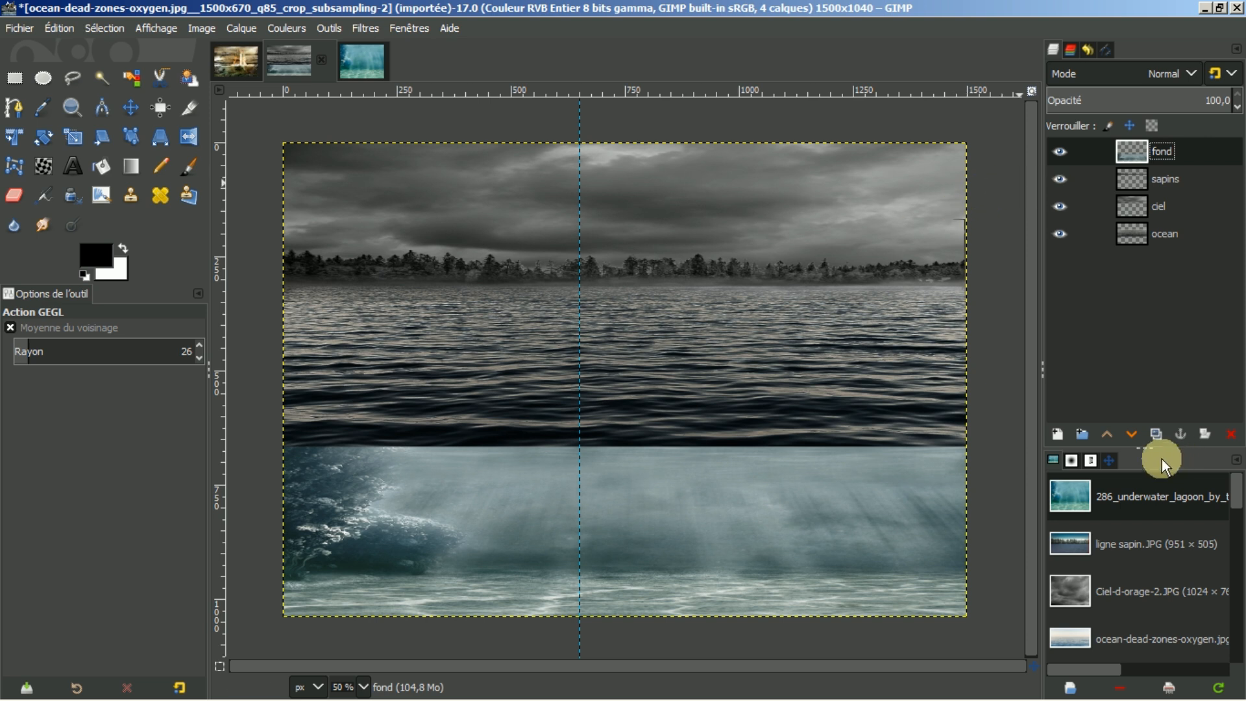
- Open the recent image 6db69c61b4a5bc1132c3ac895c3da368.jpg, the bald man's portrait
{"action": "scroll", "coordinate": [1138, 499], "scroll_direction": "down", "scroll_amount": 4}
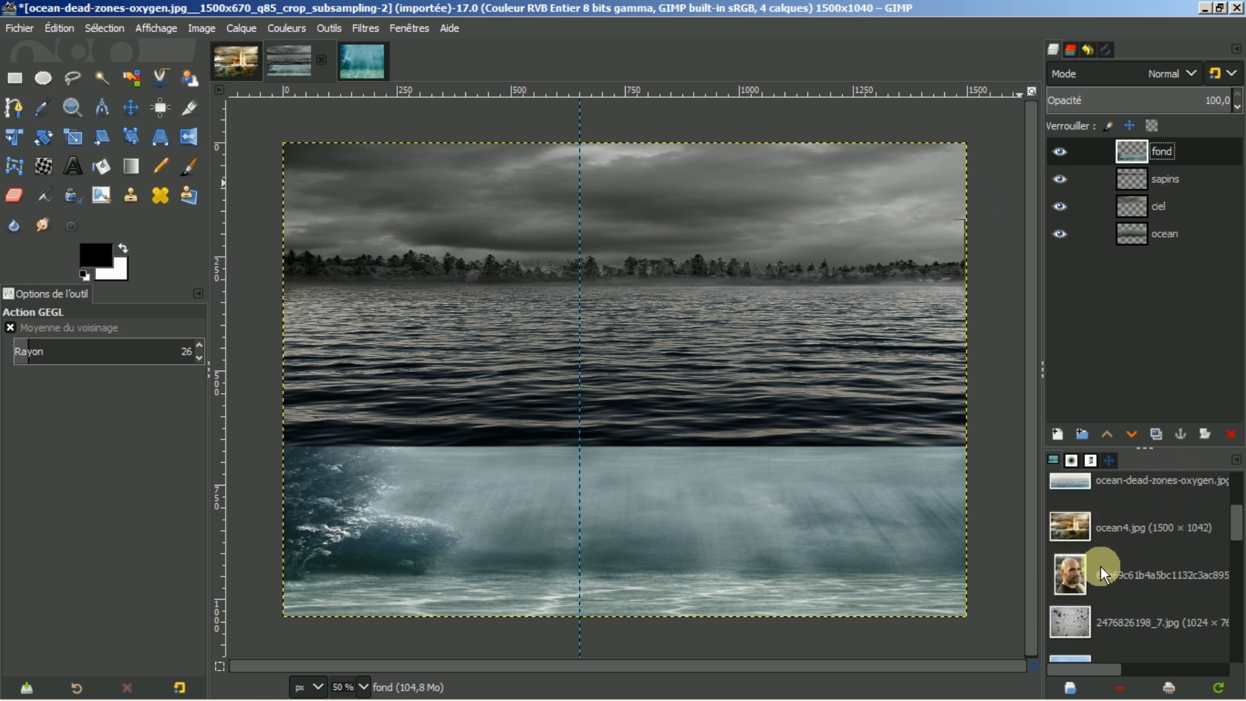
{"action": "left_click", "coordinate": [1099, 571]}
{"action": "double_click", "coordinate": [1117, 553]}
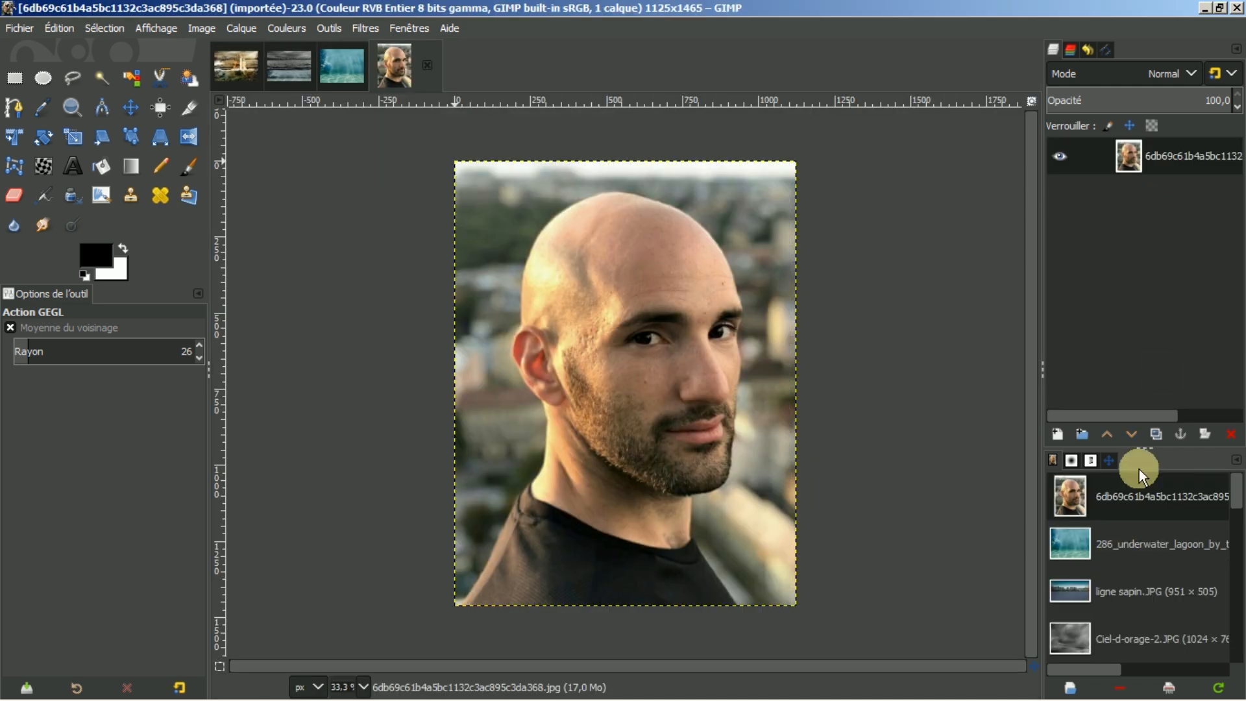
- Get the Paintbrush ready for retouching the man's eyes and set the foreground colour to the skin tone 987360
{"action": "scroll", "coordinate": [703, 381], "scroll_direction": "up", "scroll_amount": 3, "text": "ctrl"}
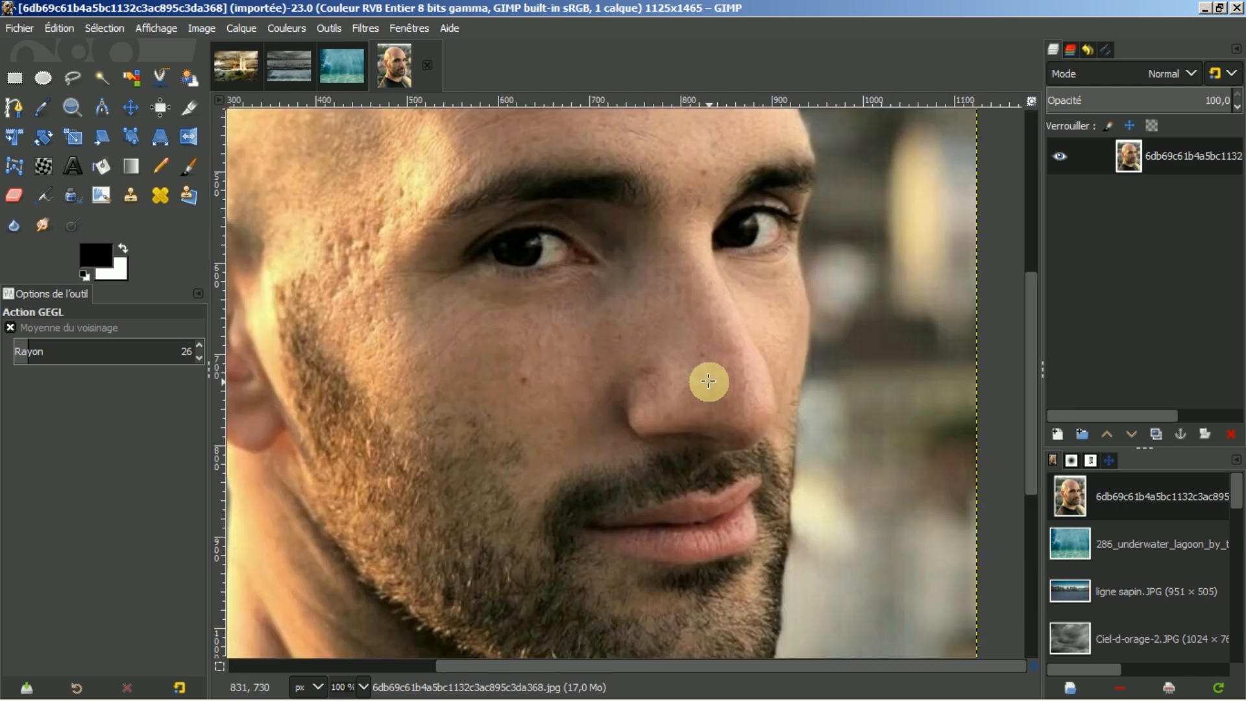
{"action": "scroll", "coordinate": [709, 381], "scroll_direction": "up", "scroll_amount": 1, "text": "ctrl"}
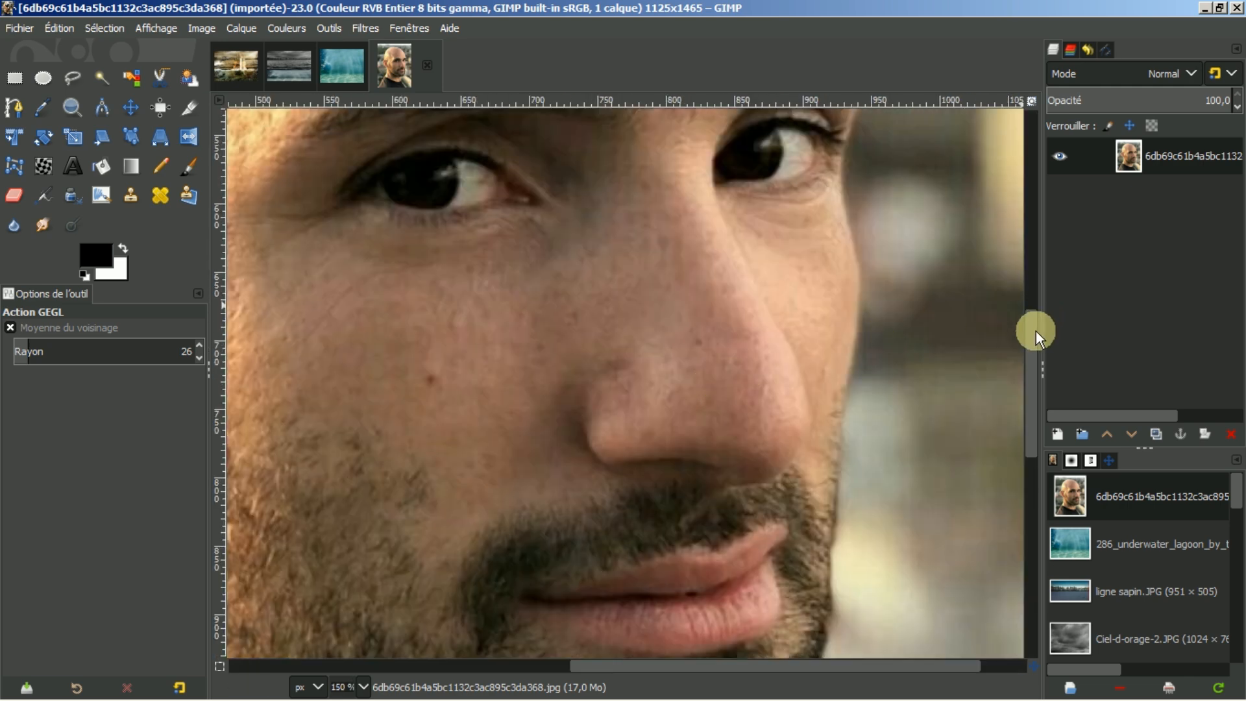
{"action": "left_click_drag", "start_coordinate": [1035, 331], "coordinate": [1026, 283]}
{"action": "left_click_drag", "start_coordinate": [759, 660], "coordinate": [661, 656]}
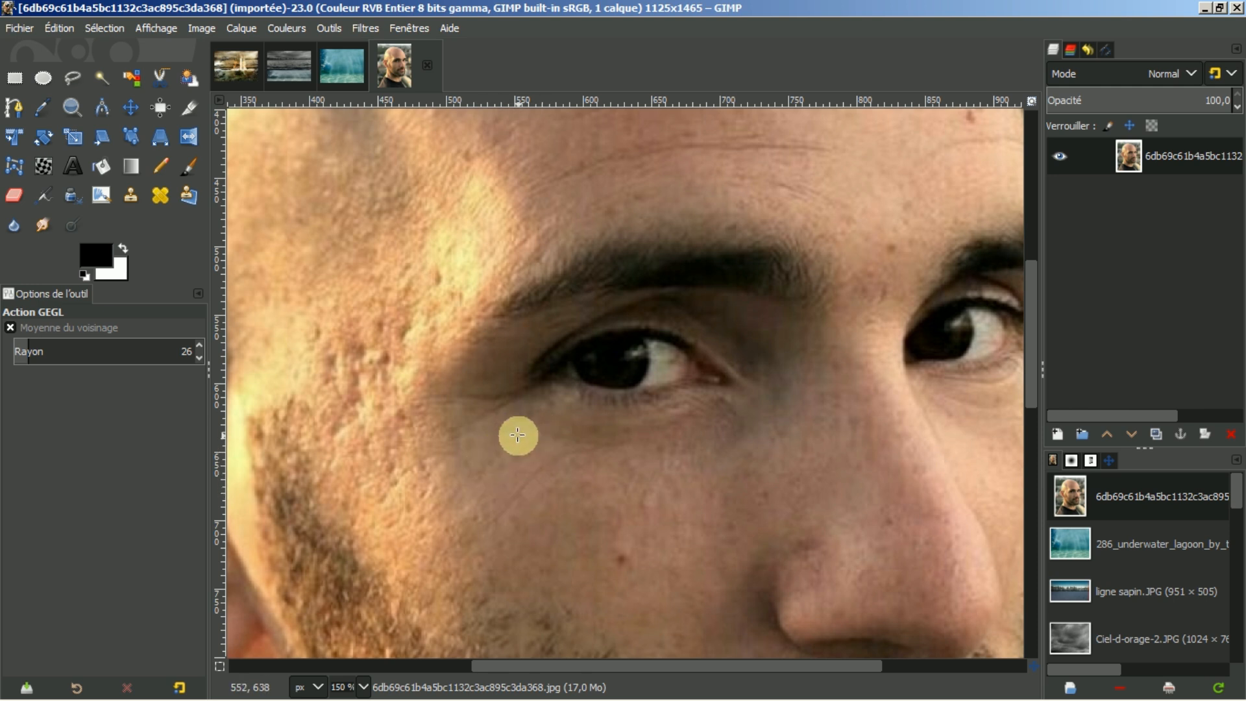
{"action": "left_click", "coordinate": [189, 164]}
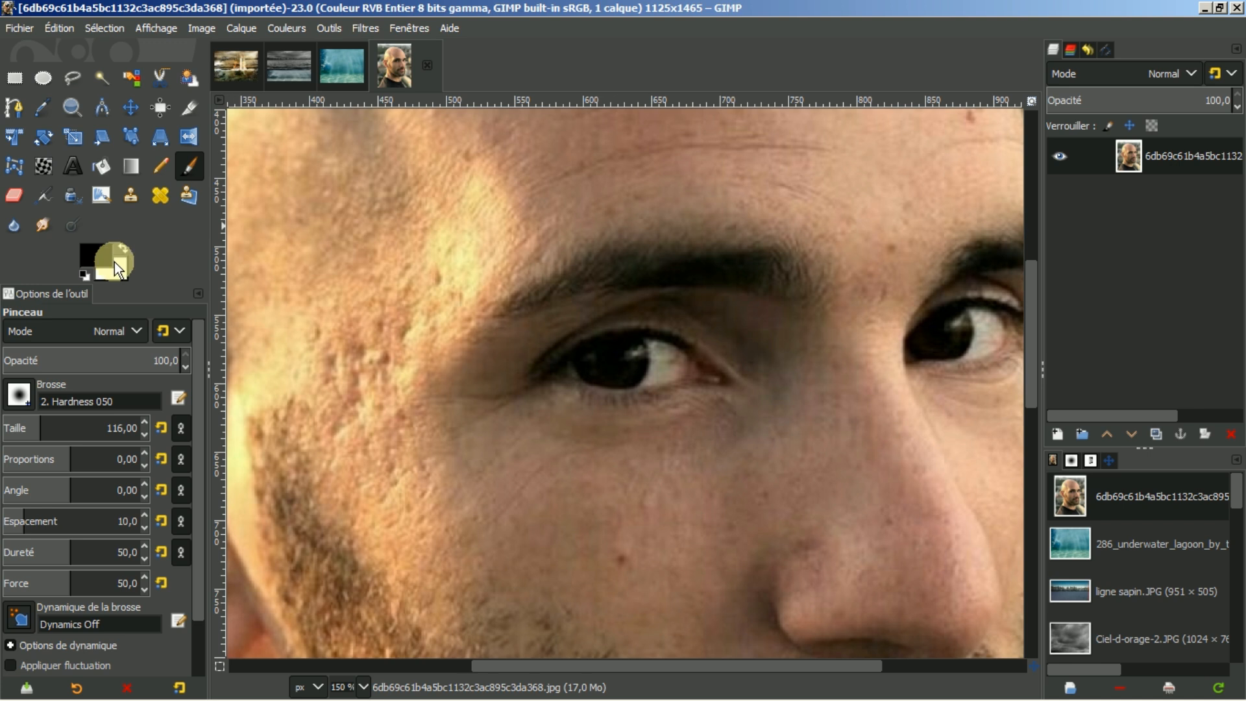
{"action": "left_click", "coordinate": [97, 255]}
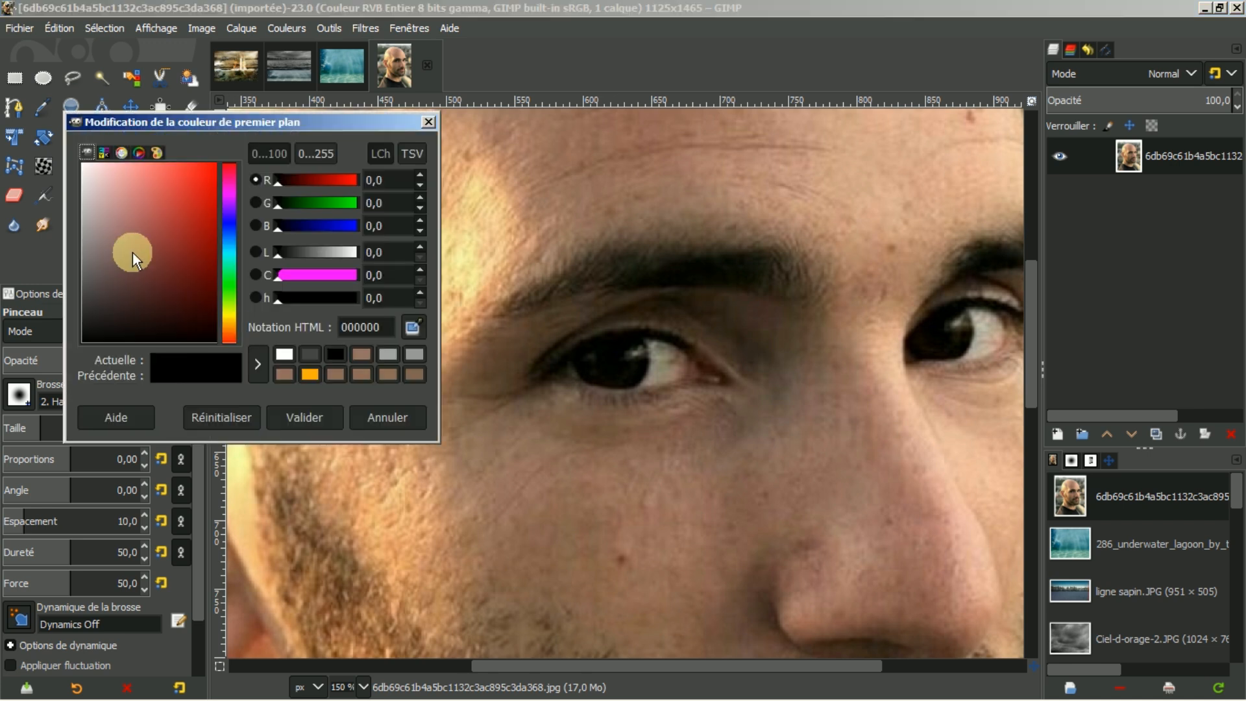
{"action": "left_click", "coordinate": [359, 351]}
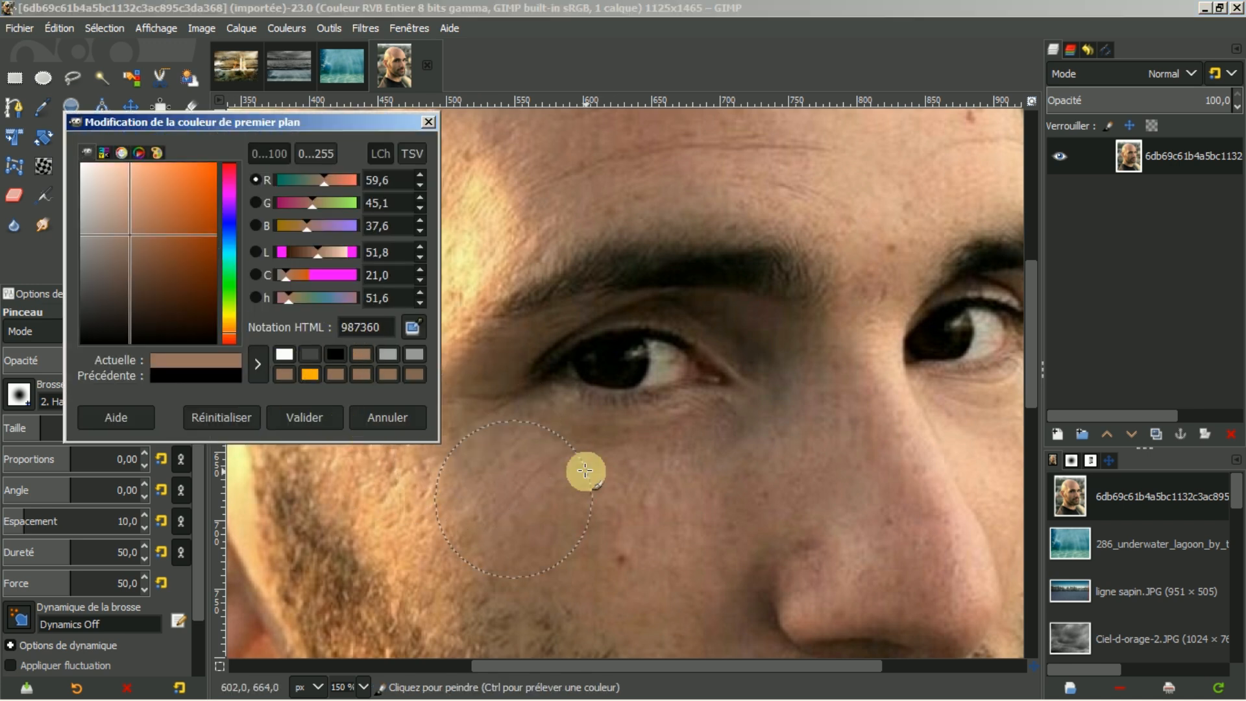
{"action": "left_click", "coordinate": [298, 419]}
- Reduce the brush size to 22 and paint over both of the man's eyes with the skin tone
{"action": "key", "text": "["}
{"action": "key", "text": "["}
{"action": "key", "text": "["}
{"action": "key", "text": "["}
{"action": "key", "text": "["}
{"action": "key", "text": "["}
{"action": "key", "text": "["}
{"action": "key", "text": "["}
{"action": "key", "text": "["}
{"action": "key", "text": "["}
{"action": "key", "text": "["}
{"action": "key", "text": "["}
{"action": "key", "text": "["}
{"action": "key", "text": "["}
{"action": "key", "text": "["}
{"action": "key", "text": "["}
{"action": "key", "text": "["}
{"action": "key", "text": "["}
{"action": "key", "text": "["}
{"action": "key", "text": "["}
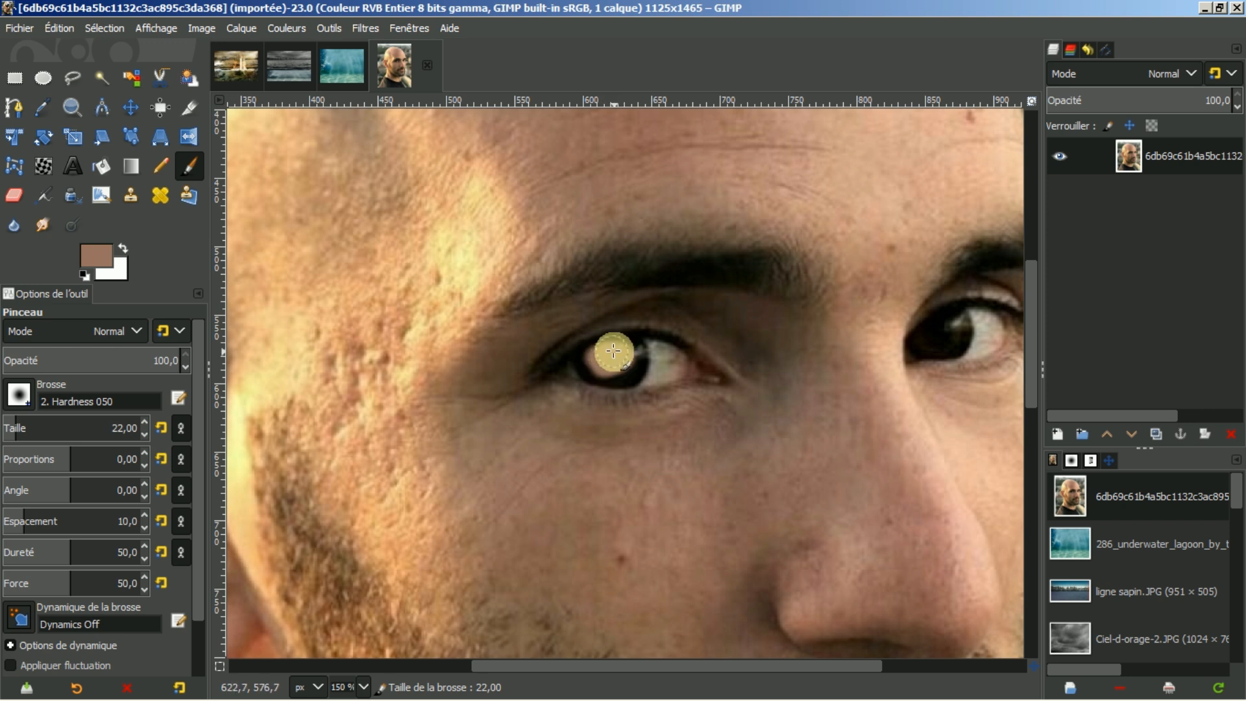
{"action": "mouse_move", "coordinate": [576, 369]}
{"action": "left_mouse_down"}
{"action": "mouse_move", "coordinate": [684, 372]}
{"action": "mouse_move", "coordinate": [676, 363]}
{"action": "left_mouse_up"}
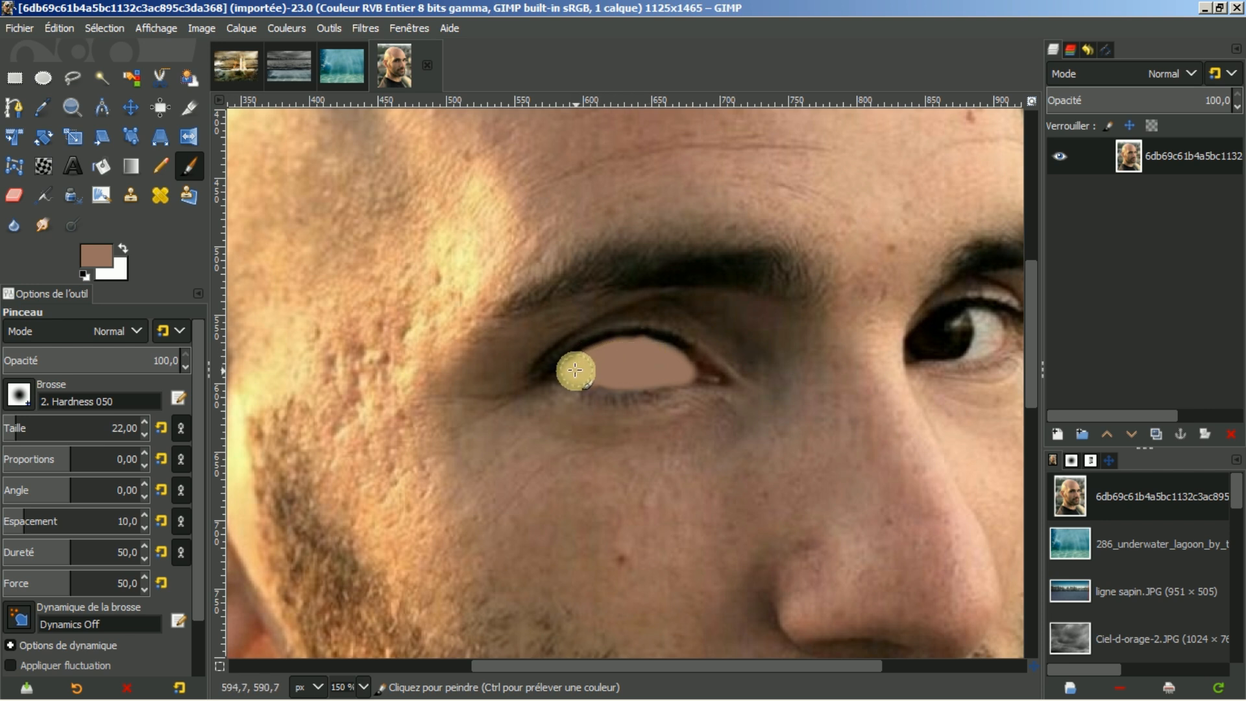
{"action": "left_click_drag", "start_coordinate": [567, 373], "coordinate": [566, 373]}
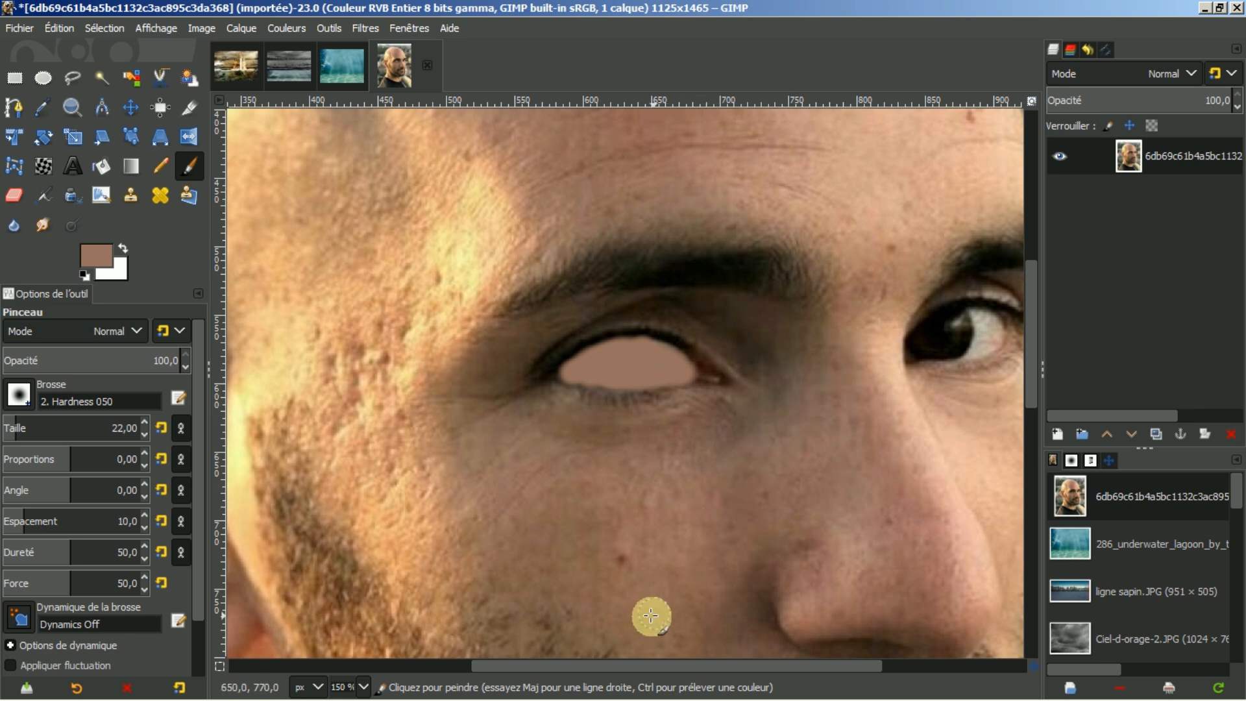
{"action": "left_click_drag", "start_coordinate": [652, 667], "coordinate": [720, 669]}
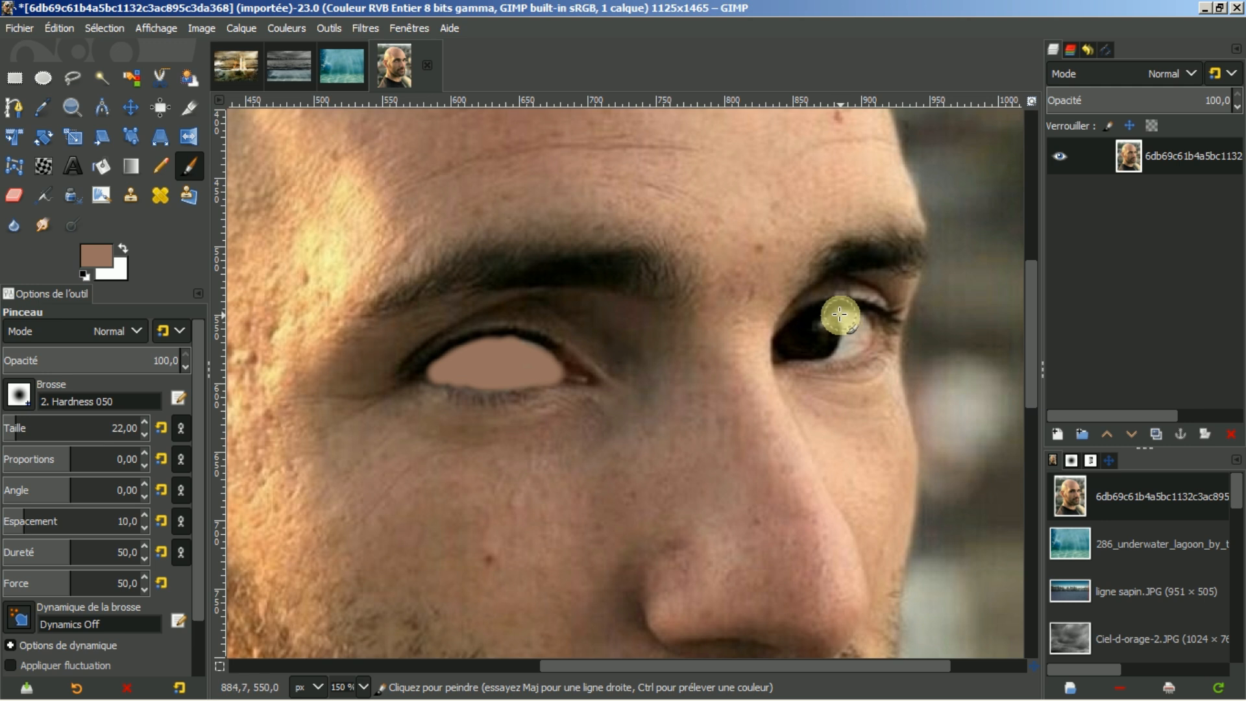
{"action": "mouse_move", "coordinate": [816, 320]}
{"action": "left_mouse_down"}
{"action": "mouse_move", "coordinate": [776, 355]}
{"action": "mouse_move", "coordinate": [863, 336]}
{"action": "mouse_move", "coordinate": [833, 315]}
{"action": "mouse_move", "coordinate": [842, 318]}
{"action": "mouse_move", "coordinate": [810, 343]}
{"action": "mouse_move", "coordinate": [839, 325]}
{"action": "mouse_move", "coordinate": [820, 319]}
{"action": "mouse_move", "coordinate": [799, 346]}
{"action": "mouse_move", "coordinate": [852, 329]}
{"action": "left_mouse_up"}
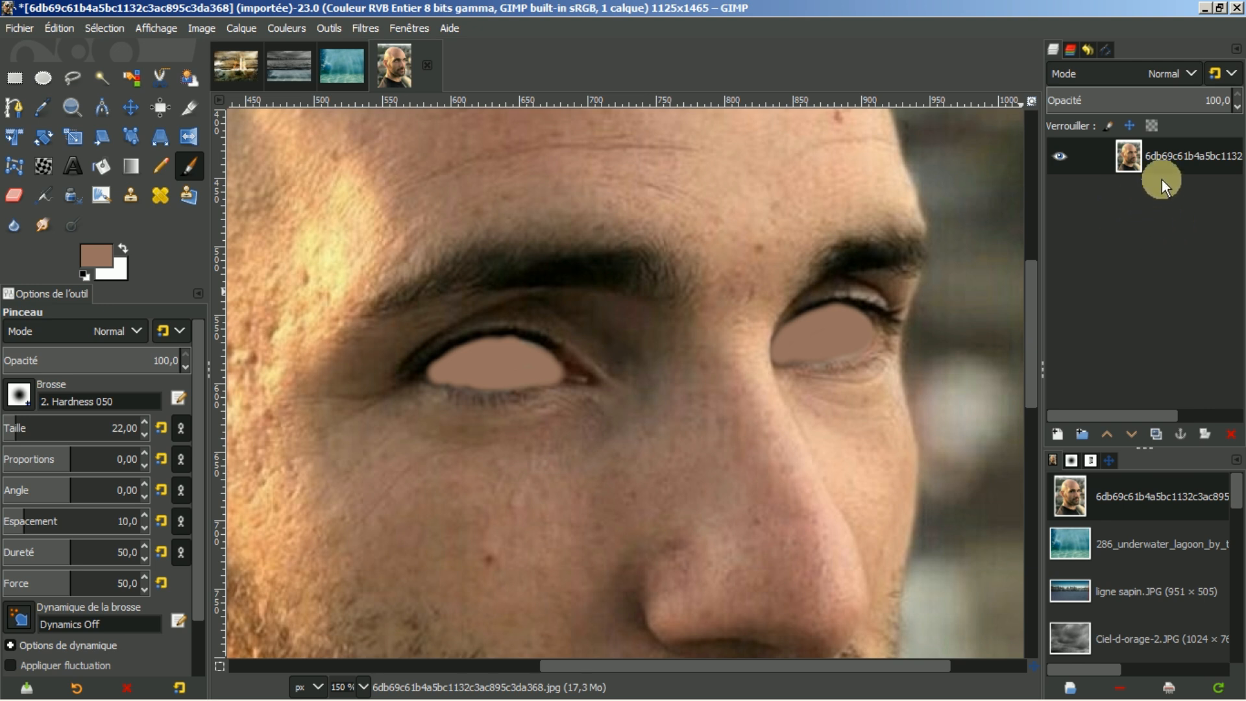
- Fit the whole portrait in the window and flip it horizontally
{"action": "left_click", "coordinate": [1110, 463]}
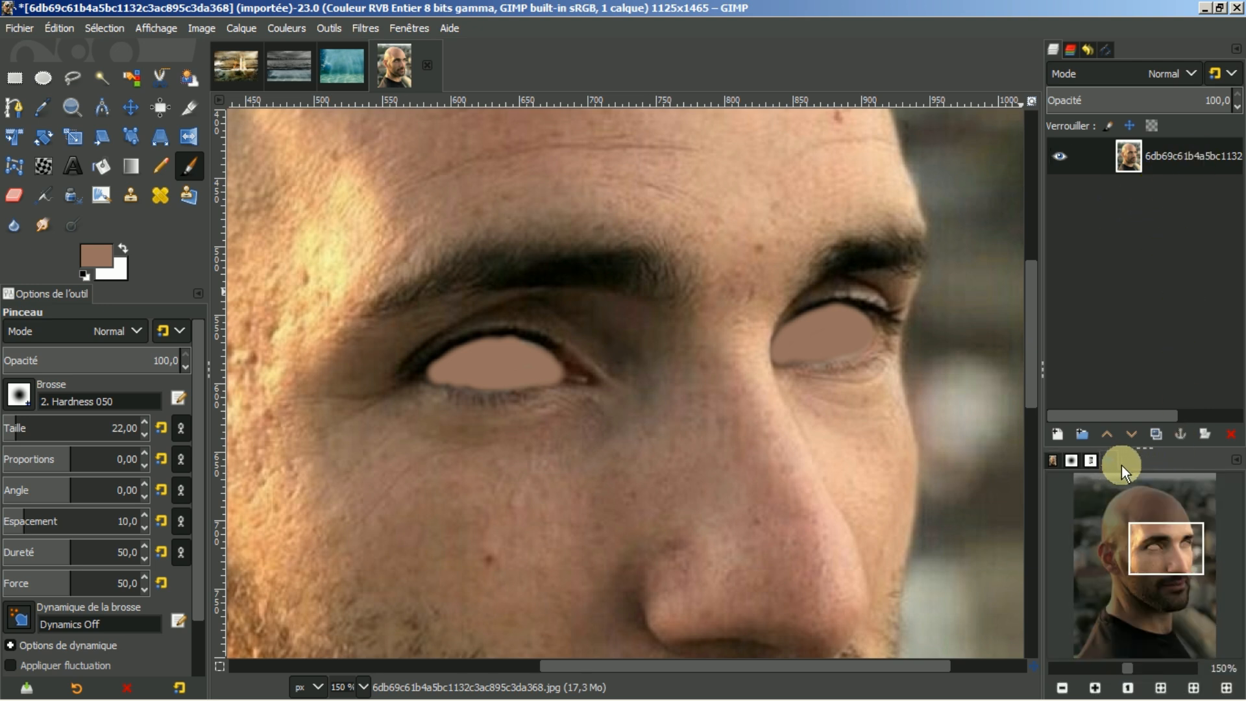
{"action": "left_click", "coordinate": [1161, 687]}
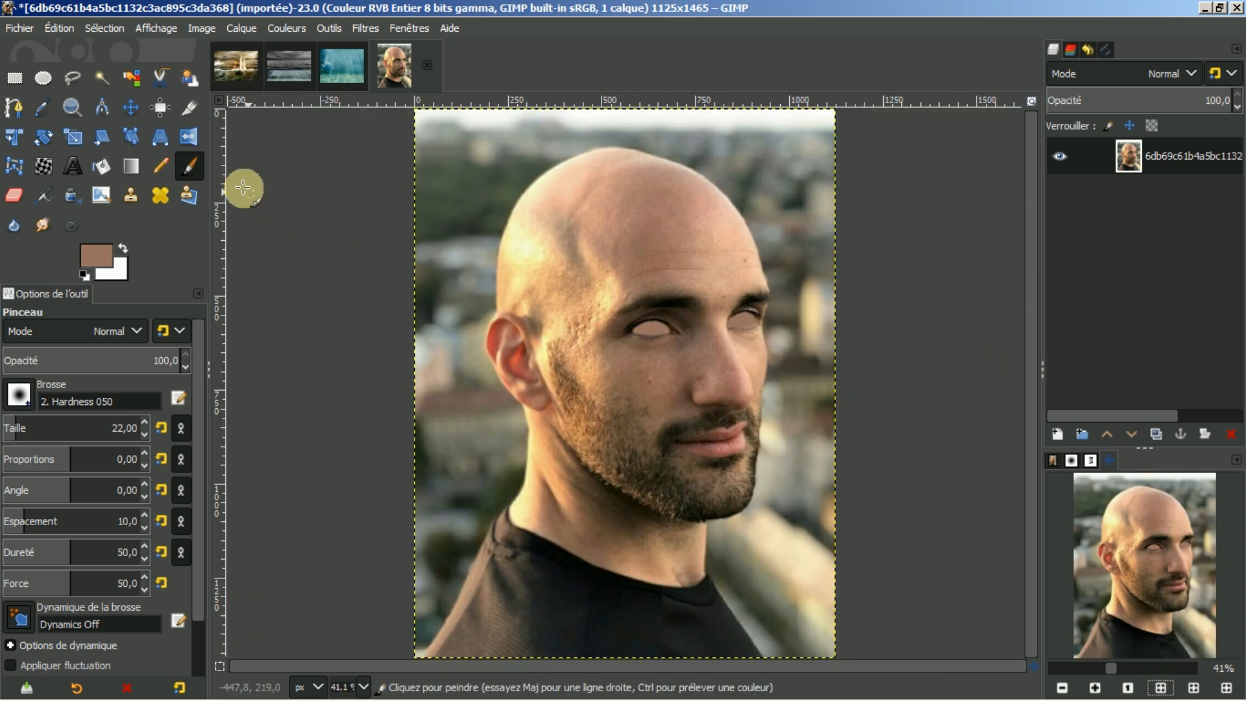
{"action": "left_click", "coordinate": [188, 137]}
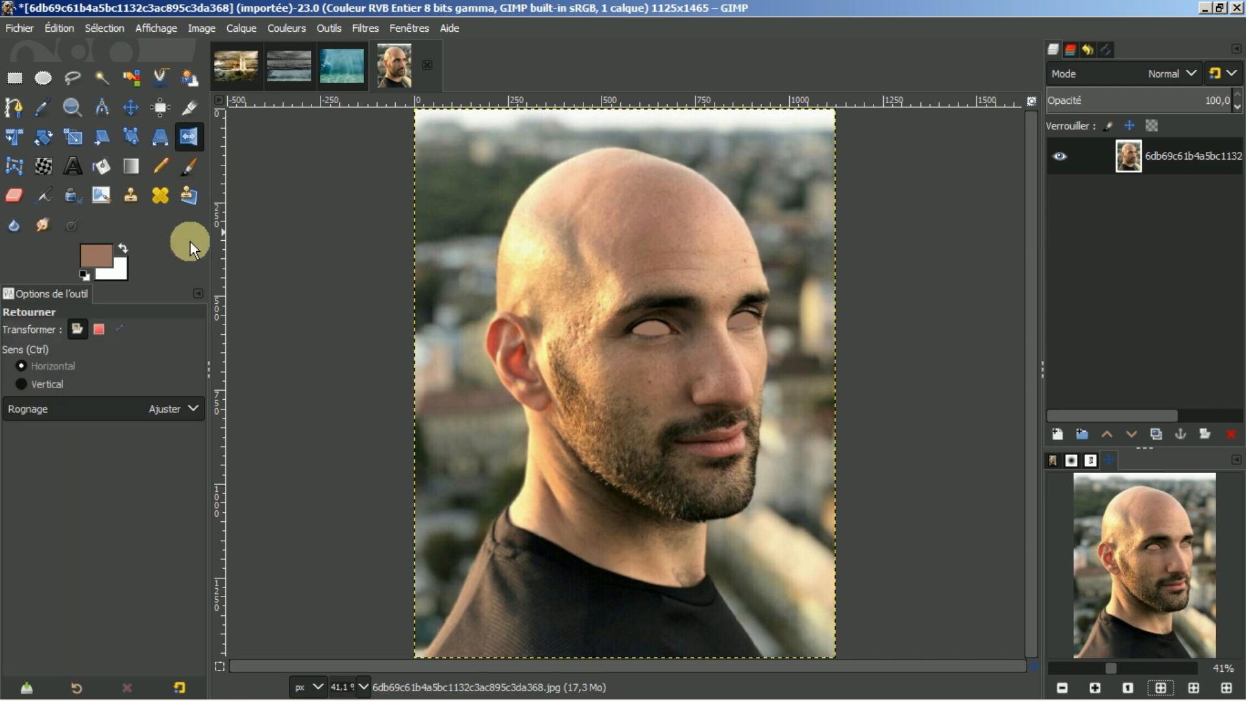
{"action": "left_click", "coordinate": [763, 295]}
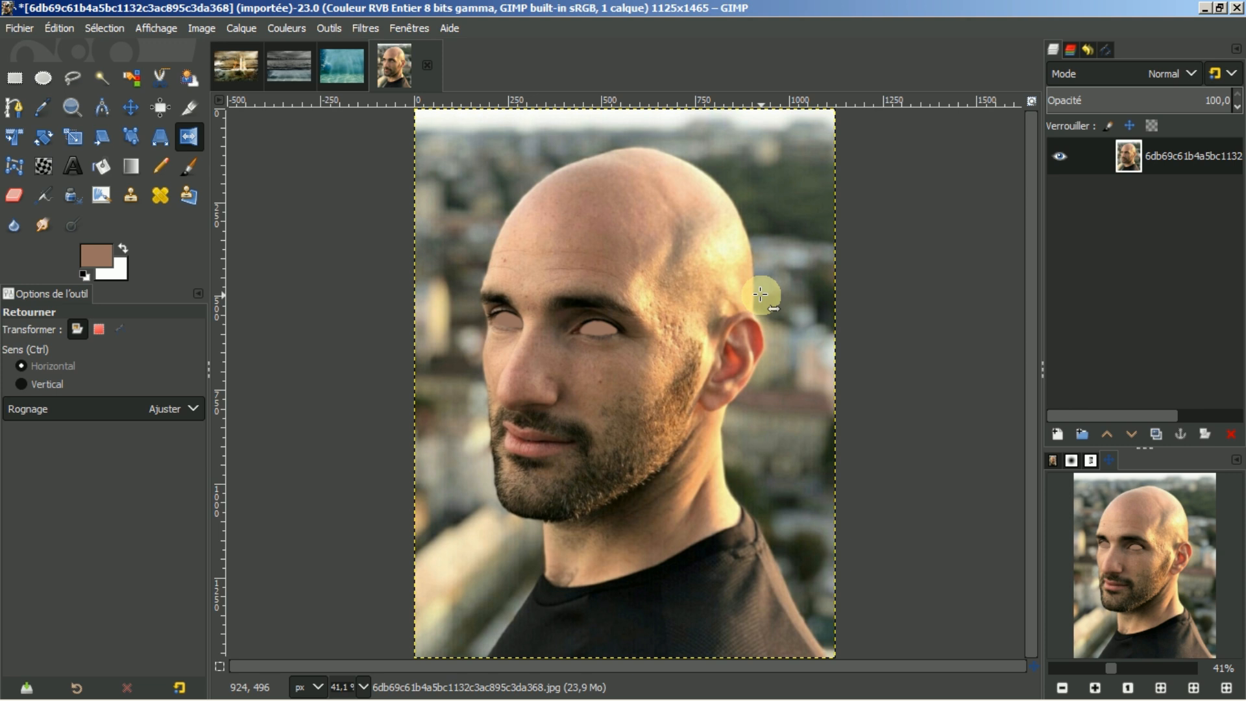
- Import the path file "homme chauve.svg" into the portrait image
{"action": "left_click", "coordinate": [1107, 52]}
{"action": "right_click", "coordinate": [1121, 247]}
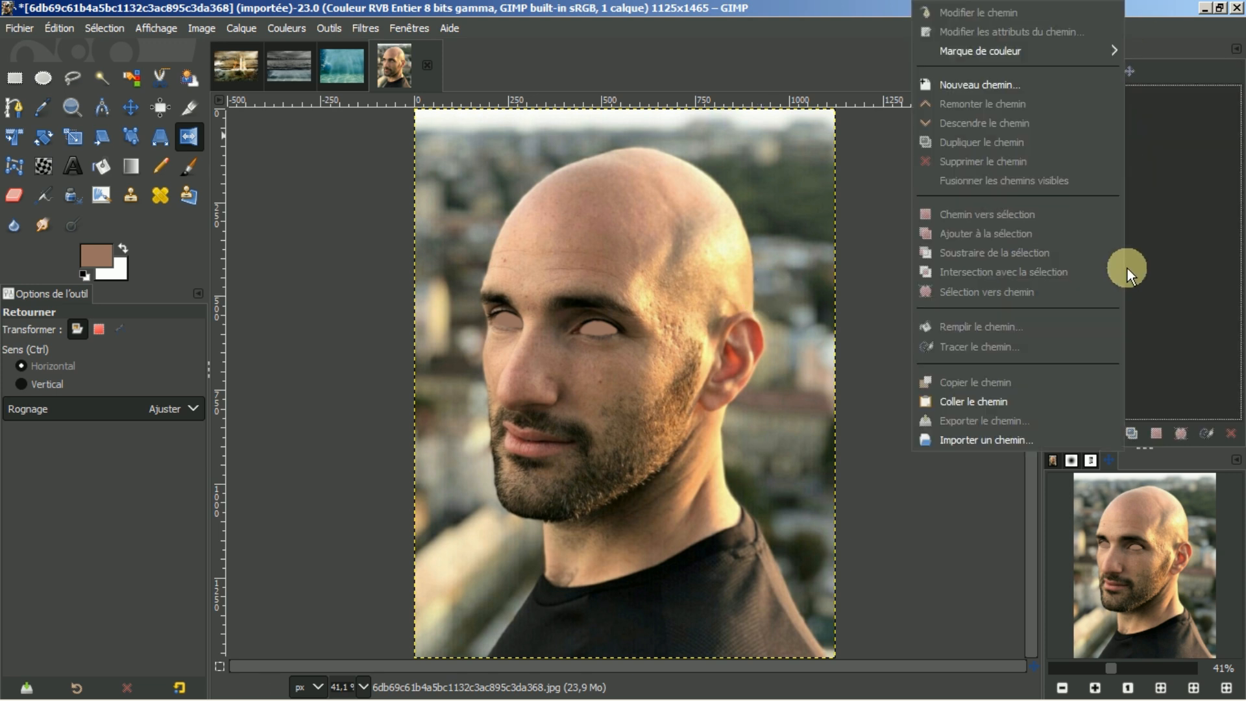
{"action": "left_click", "coordinate": [997, 442]}
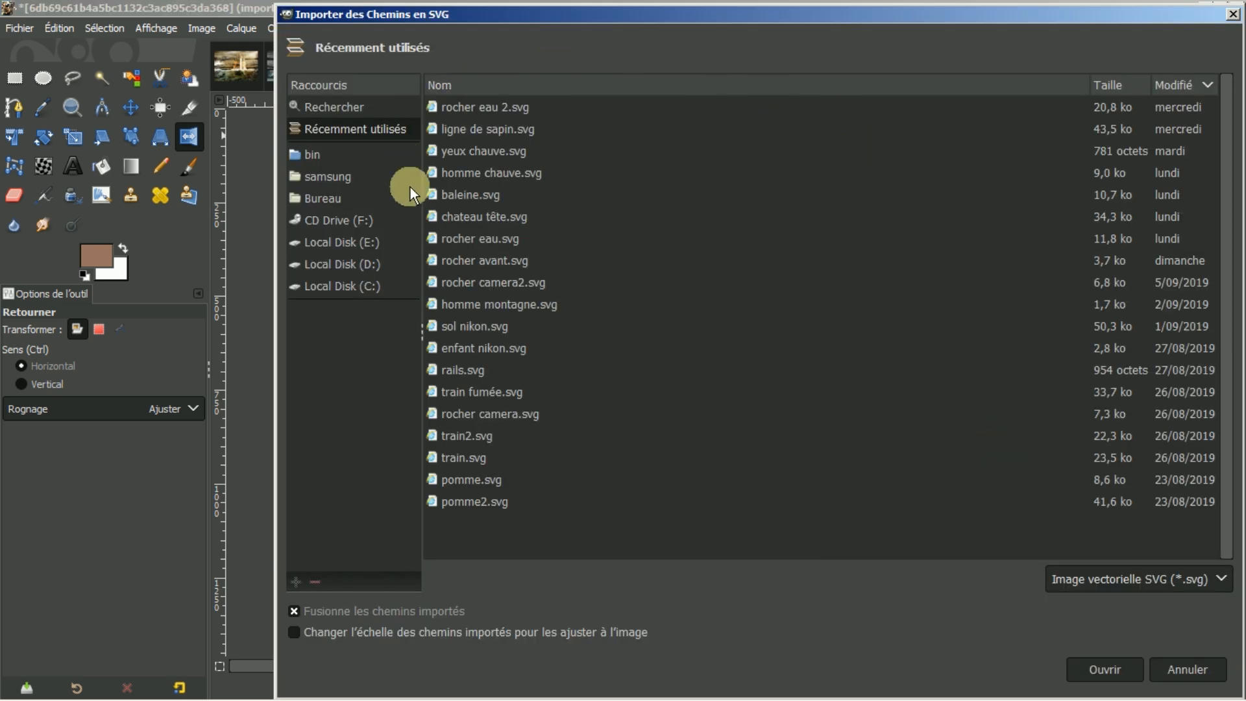
{"action": "left_click", "coordinate": [478, 173]}
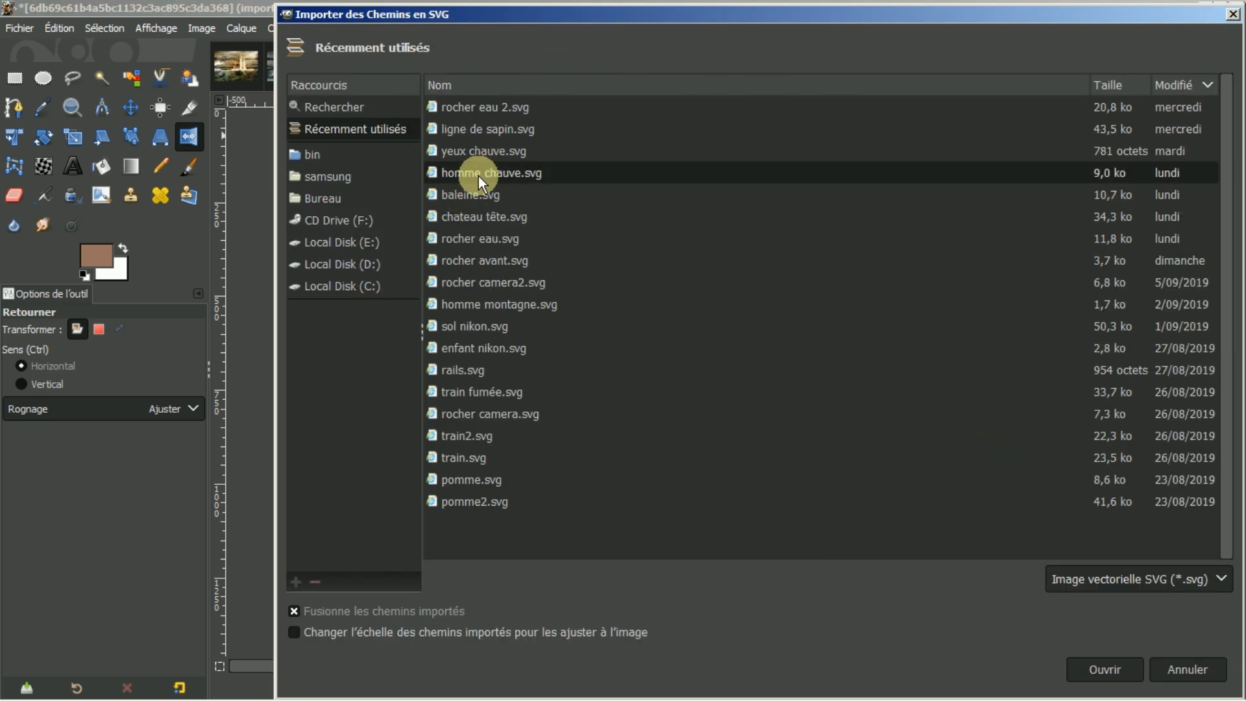
{"action": "left_click", "coordinate": [1110, 672]}
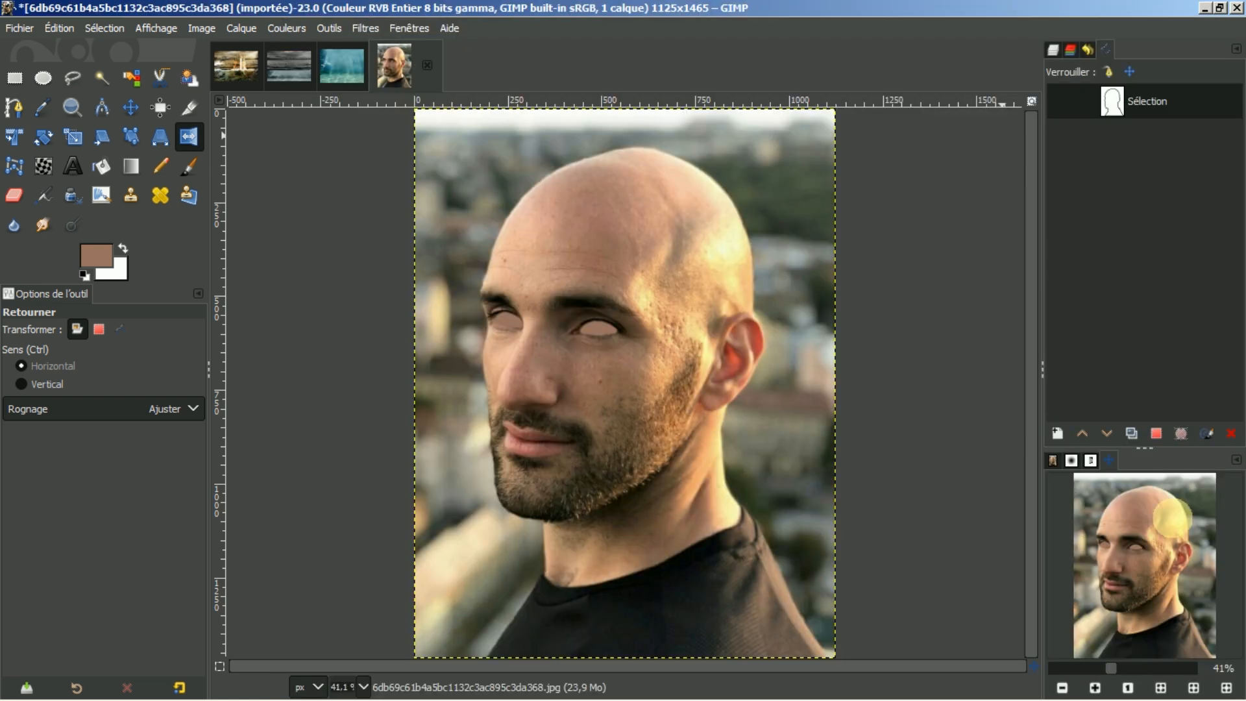
- Turn the imported path into a selection, invert it to delete the background around the man, and deselect
{"action": "left_click", "coordinate": [1156, 431]}
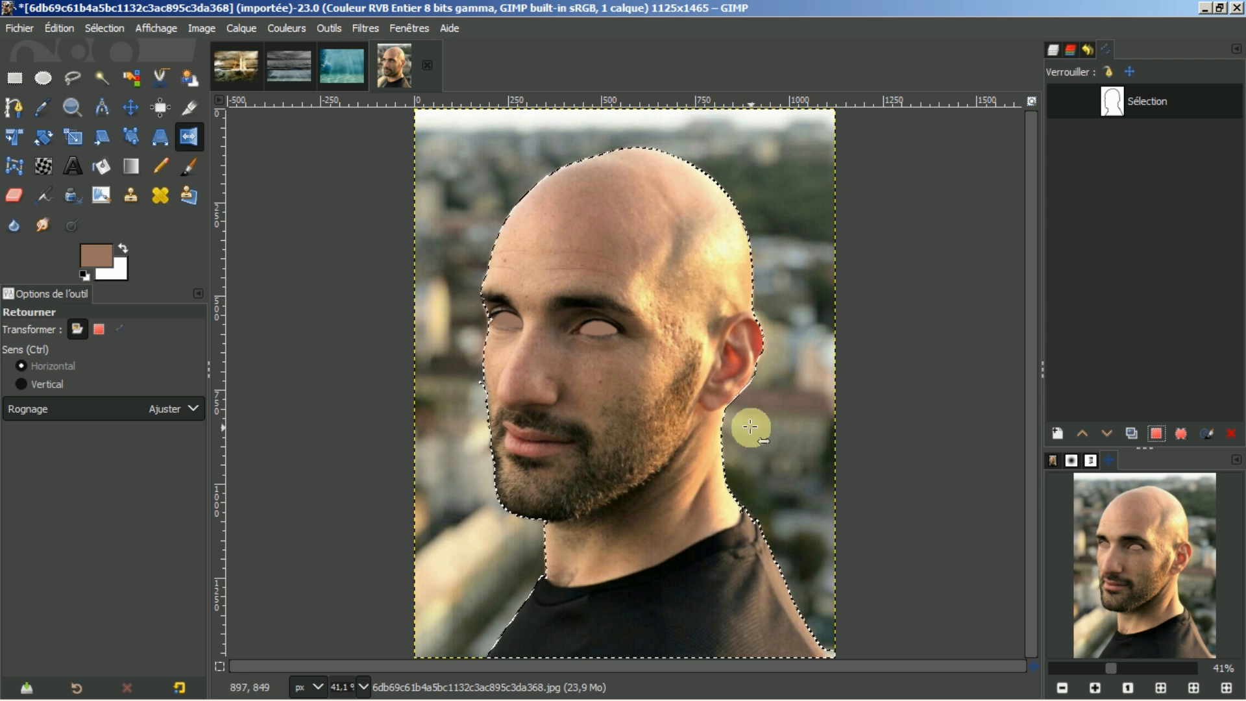
{"action": "left_click", "coordinate": [1052, 50]}
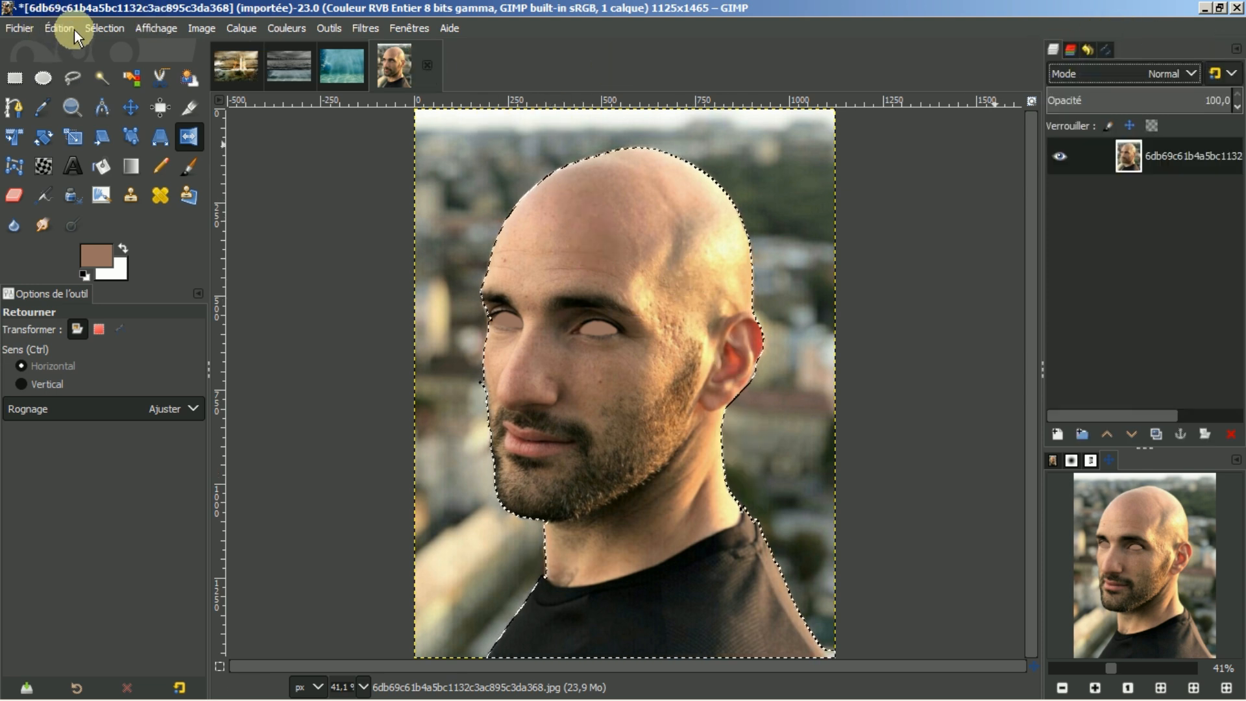
{"action": "left_click", "coordinate": [91, 28]}
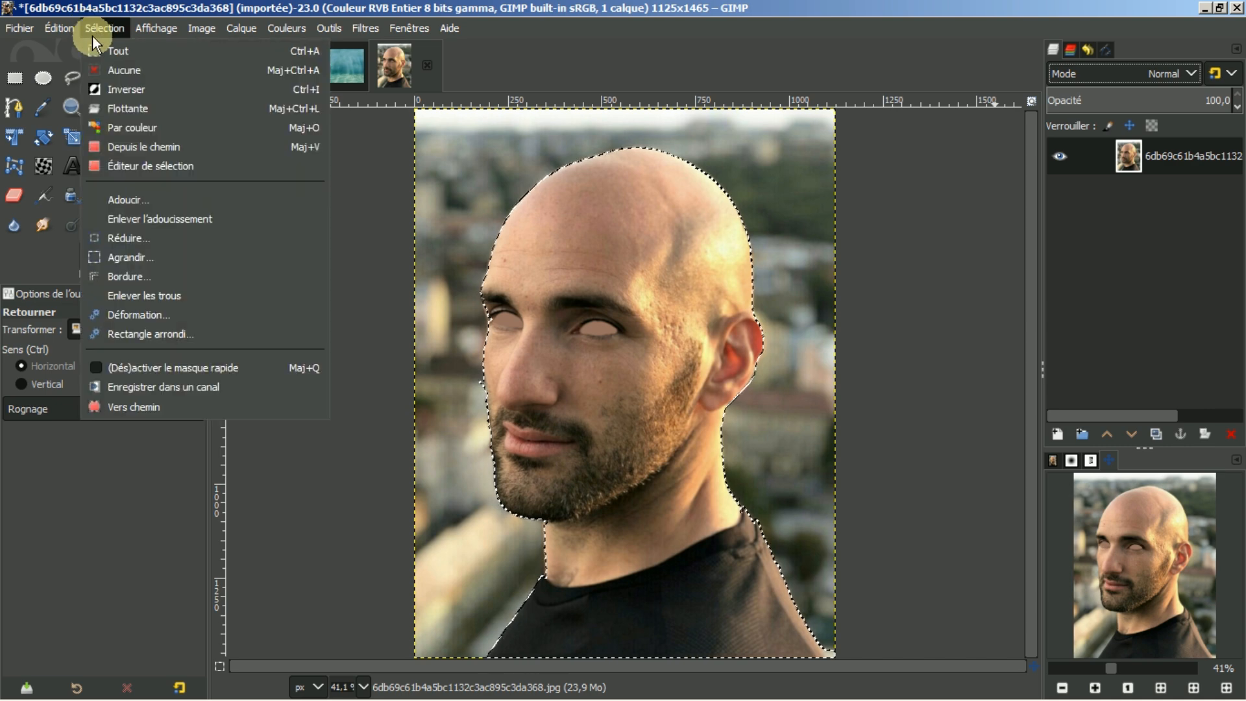
{"action": "left_click", "coordinate": [122, 91]}
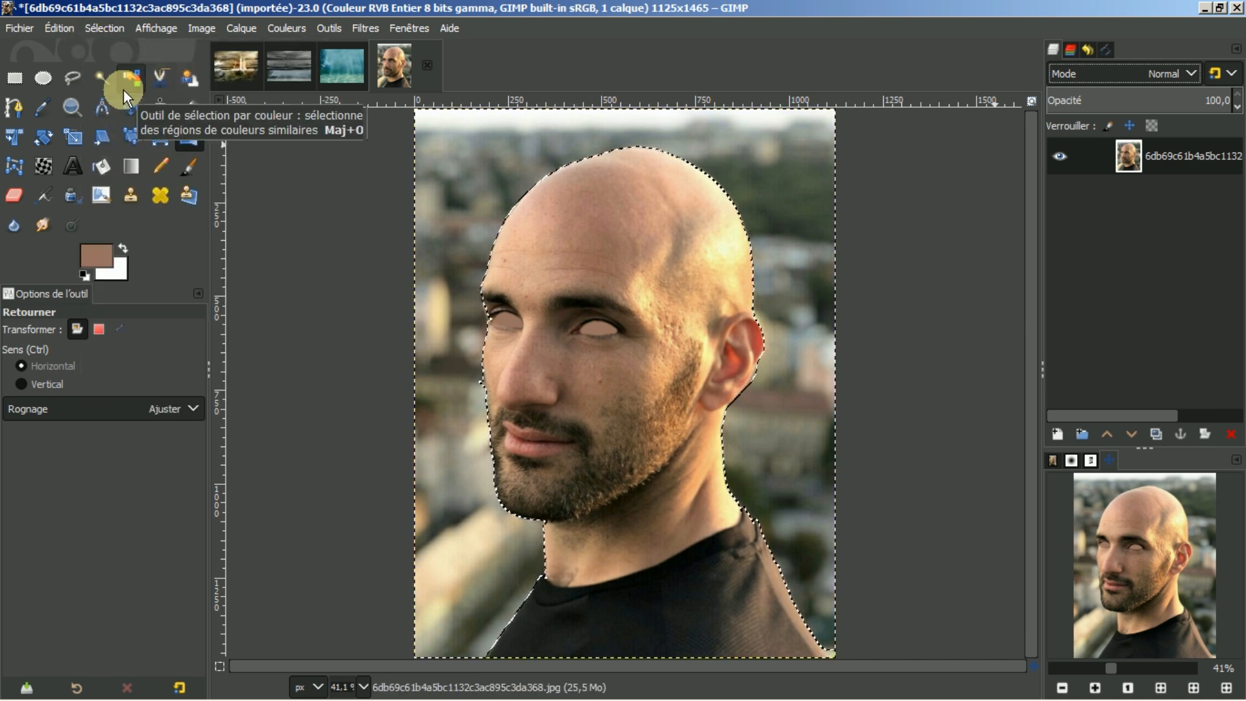
{"action": "key", "text": "Delete"}
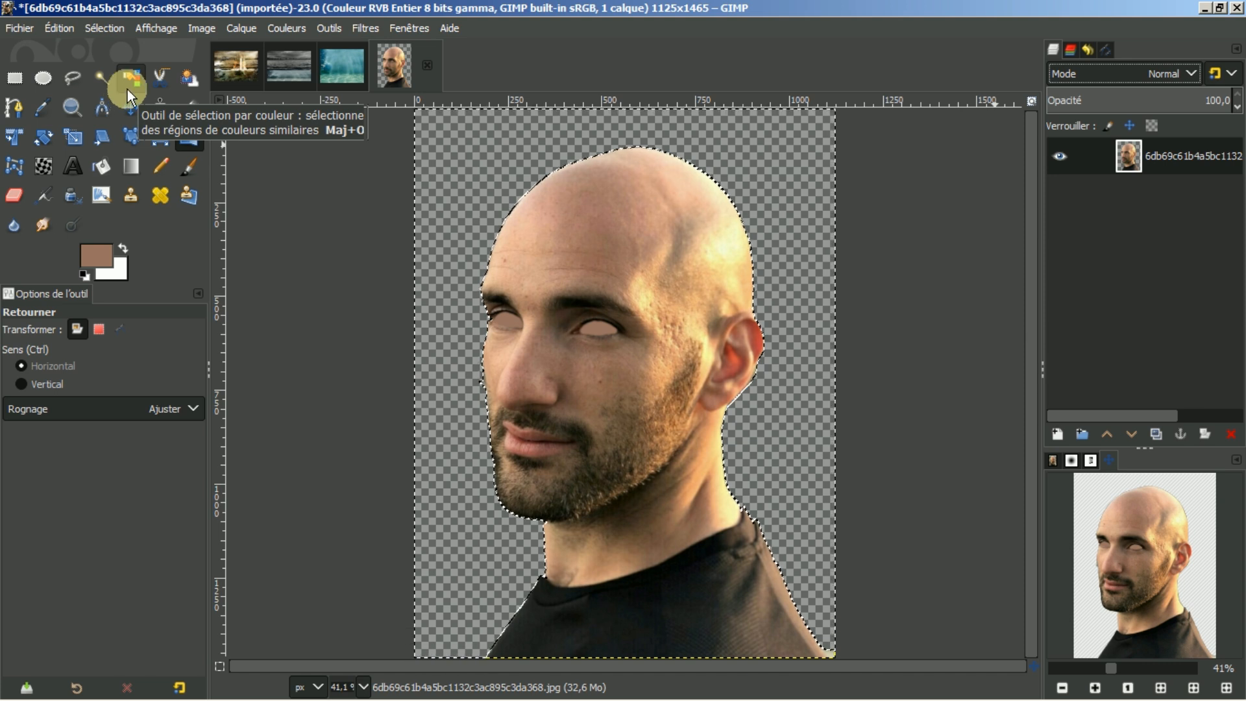
{"action": "left_click", "coordinate": [104, 26]}
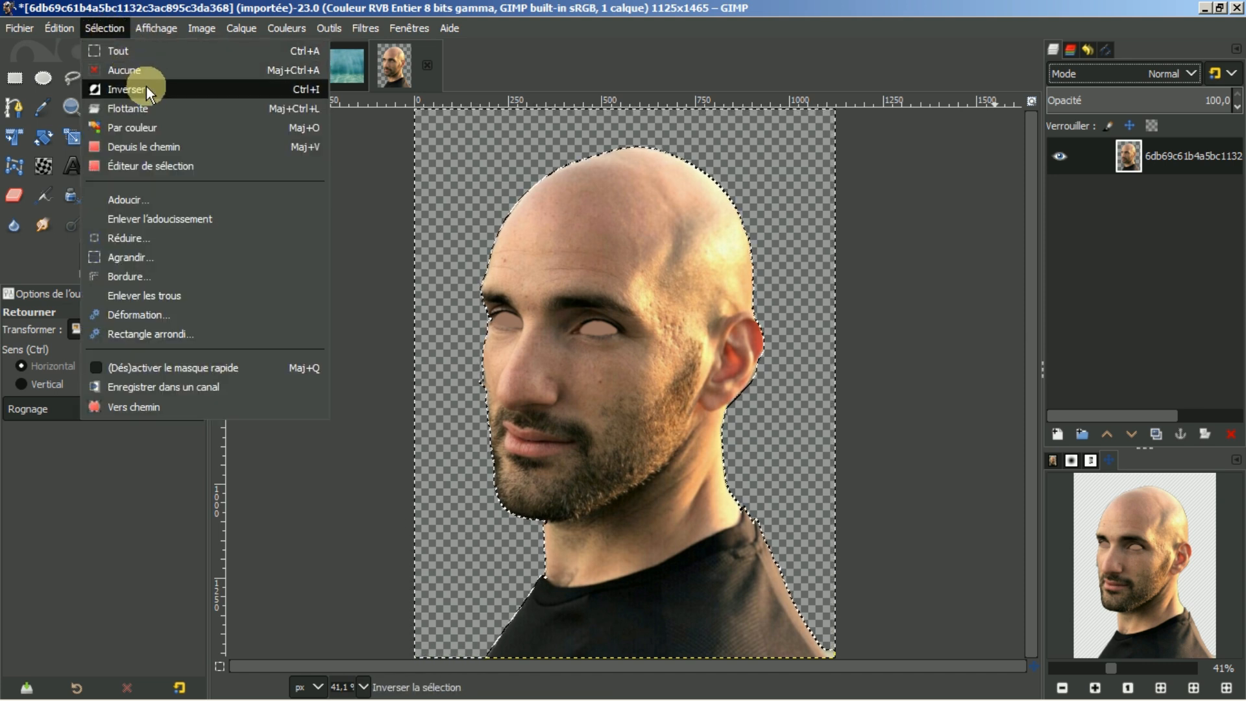
{"action": "left_click", "coordinate": [123, 67]}
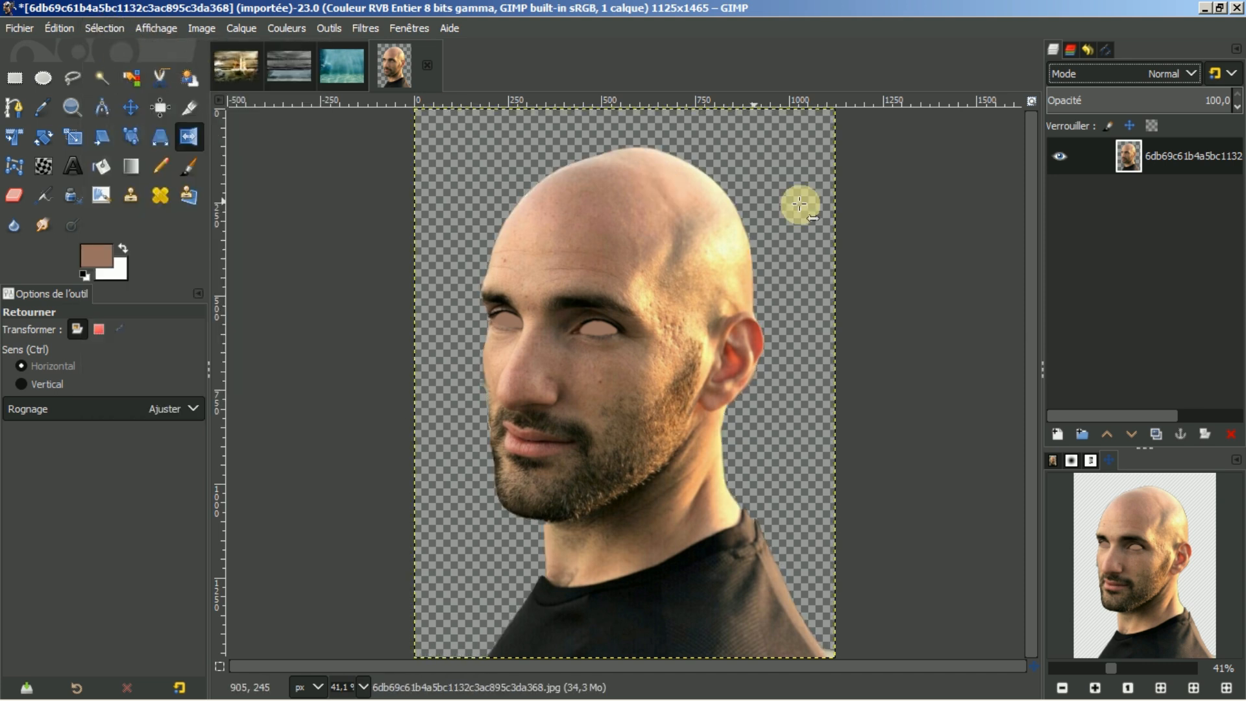
{"action": "left_click", "coordinate": [1052, 462]}
{"action": "scroll", "coordinate": [1128, 544], "scroll_direction": "down", "scroll_amount": 3}
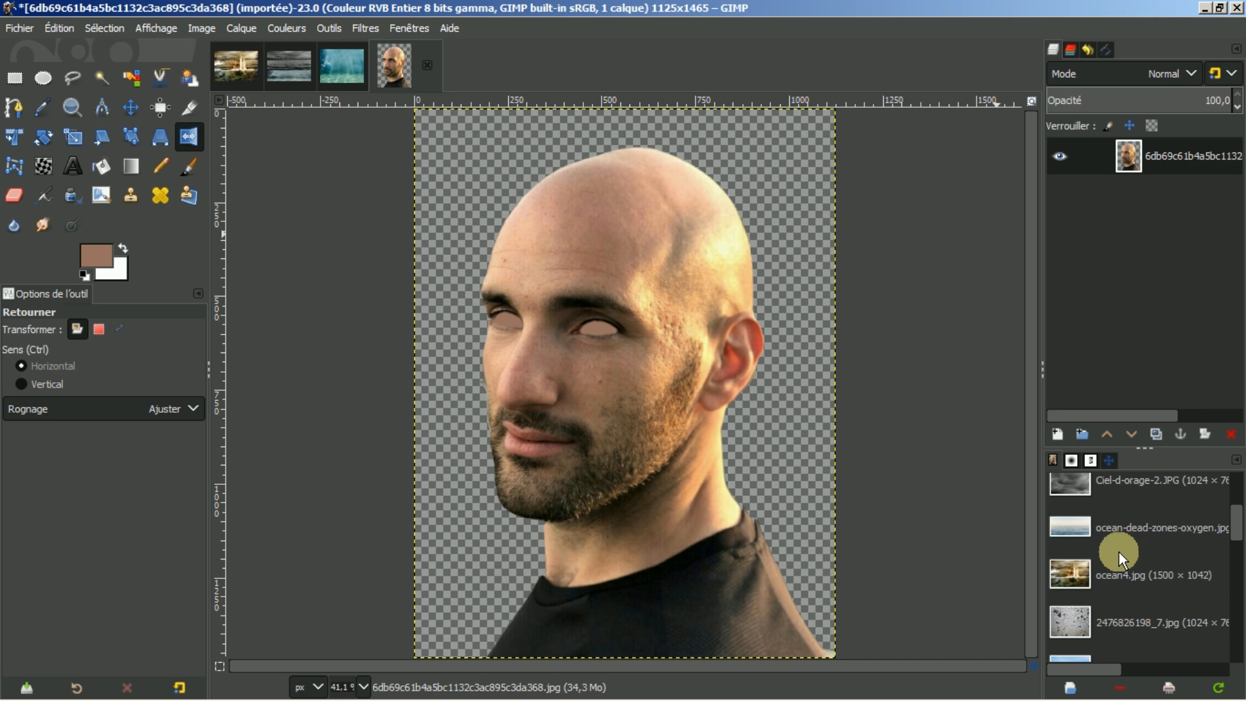
{"action": "left_click", "coordinate": [1110, 624]}
{"action": "double_click", "coordinate": [1110, 624]}
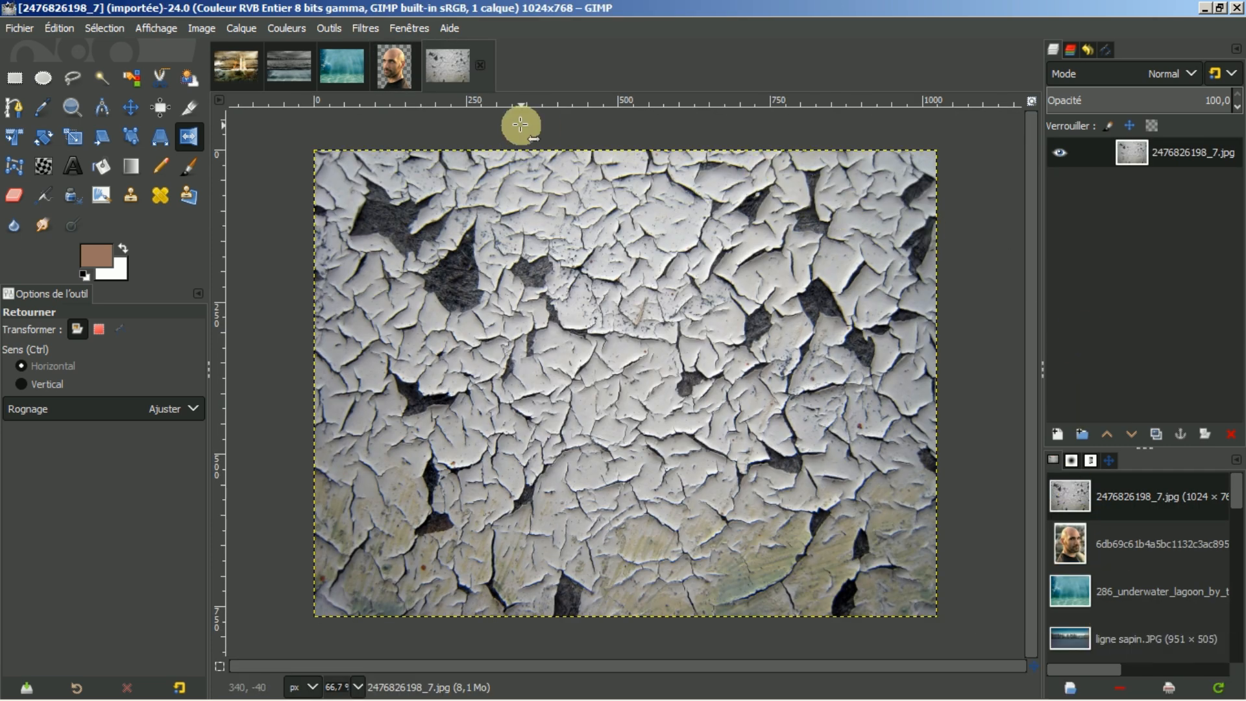
- Copy the cracked-paint texture and paste it into the bald man's portrait image as a new layer
{"action": "left_click", "coordinate": [62, 26]}
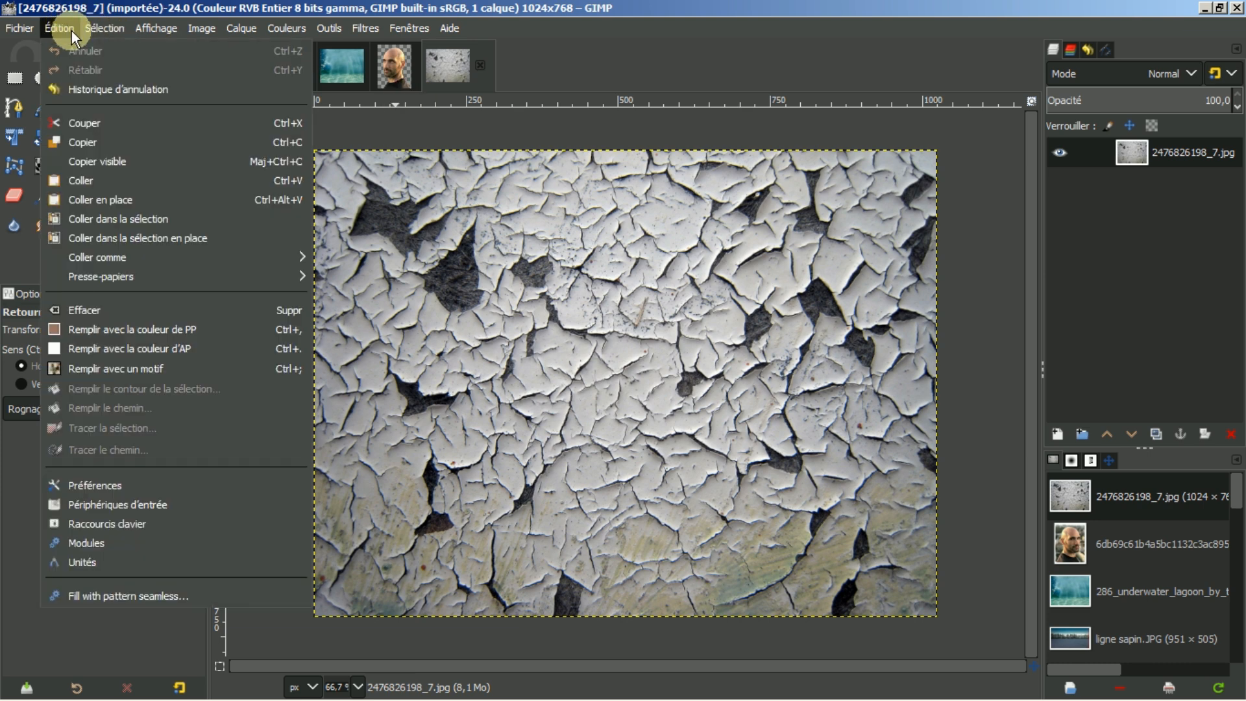
{"action": "left_click", "coordinate": [88, 146]}
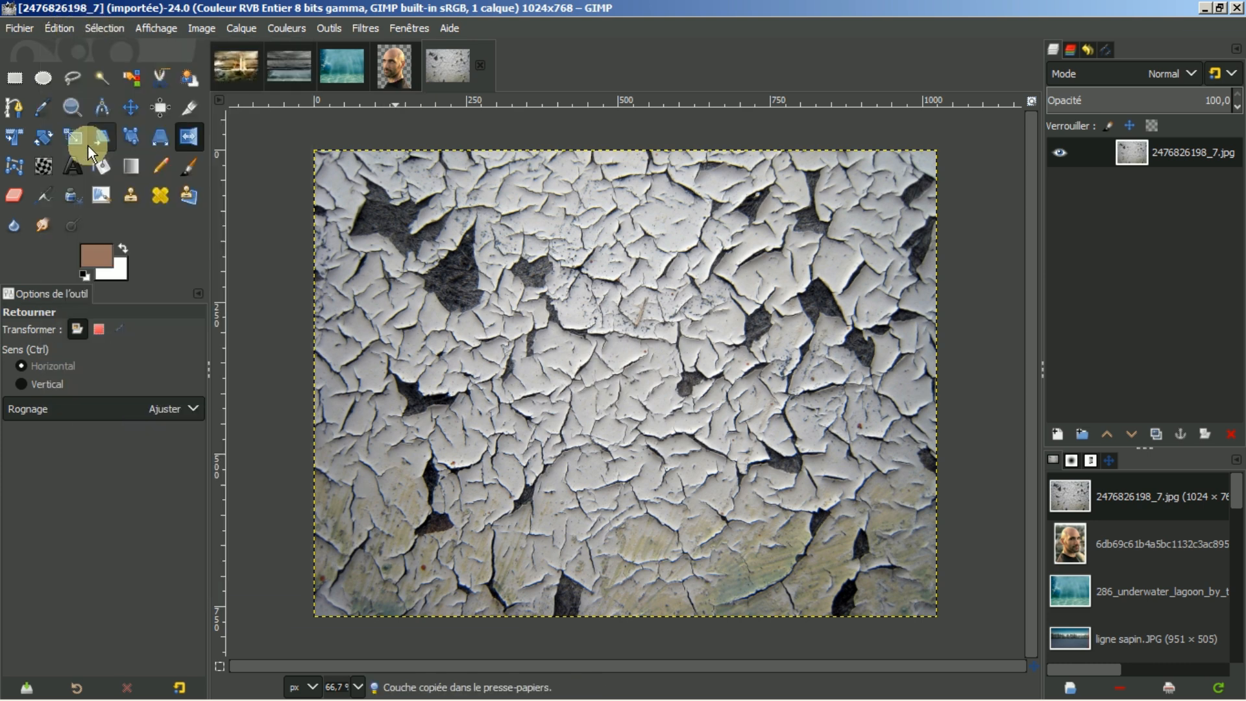
{"action": "left_click", "coordinate": [399, 66]}
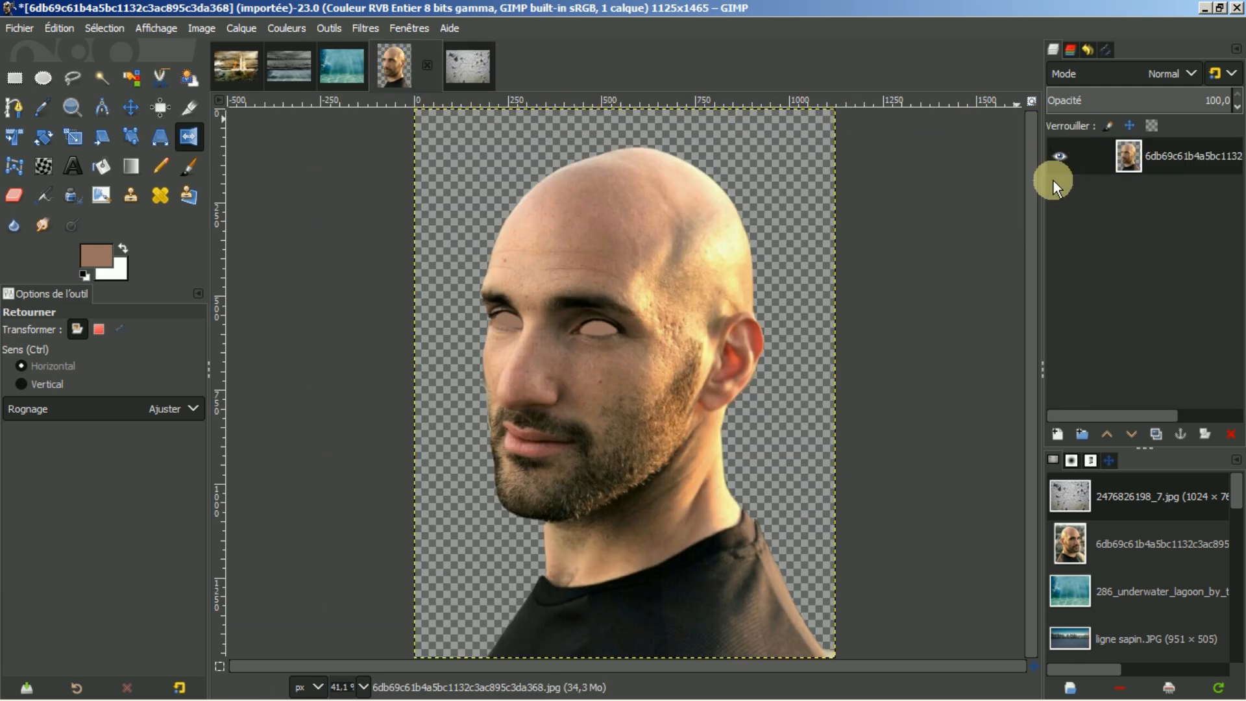
{"action": "key", "text": "ctrl+v"}
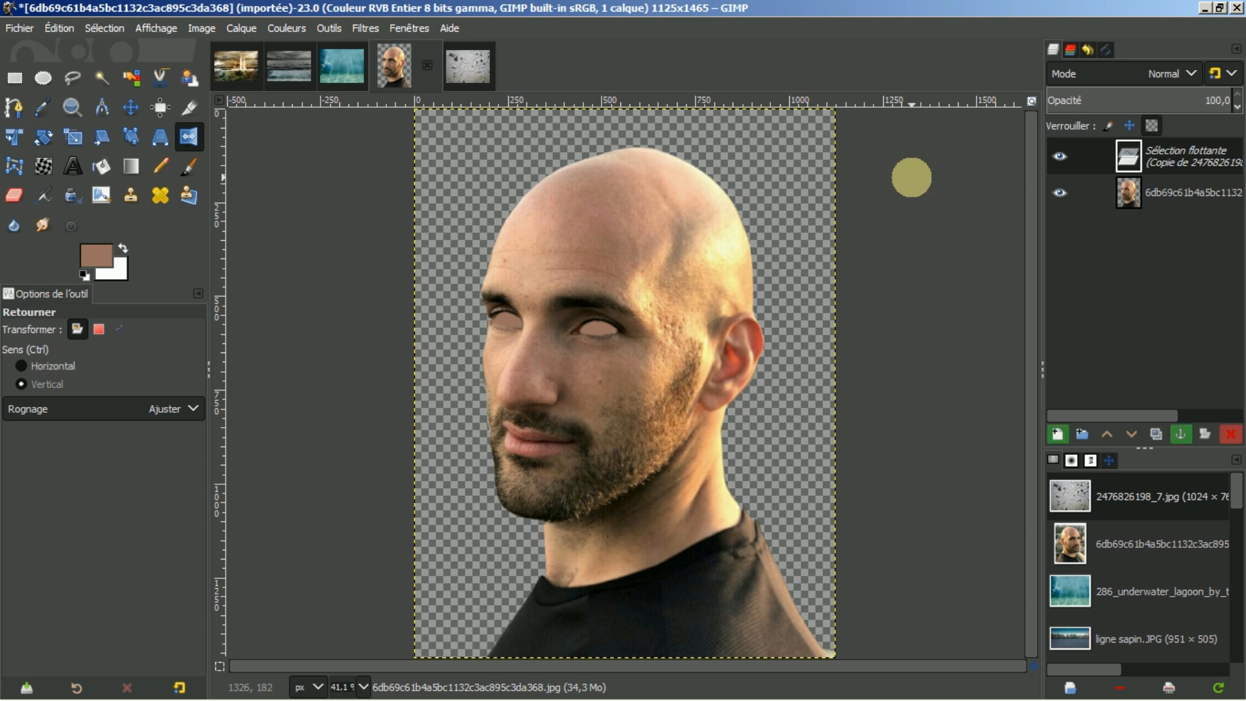
{"action": "left_click", "coordinate": [1059, 434]}
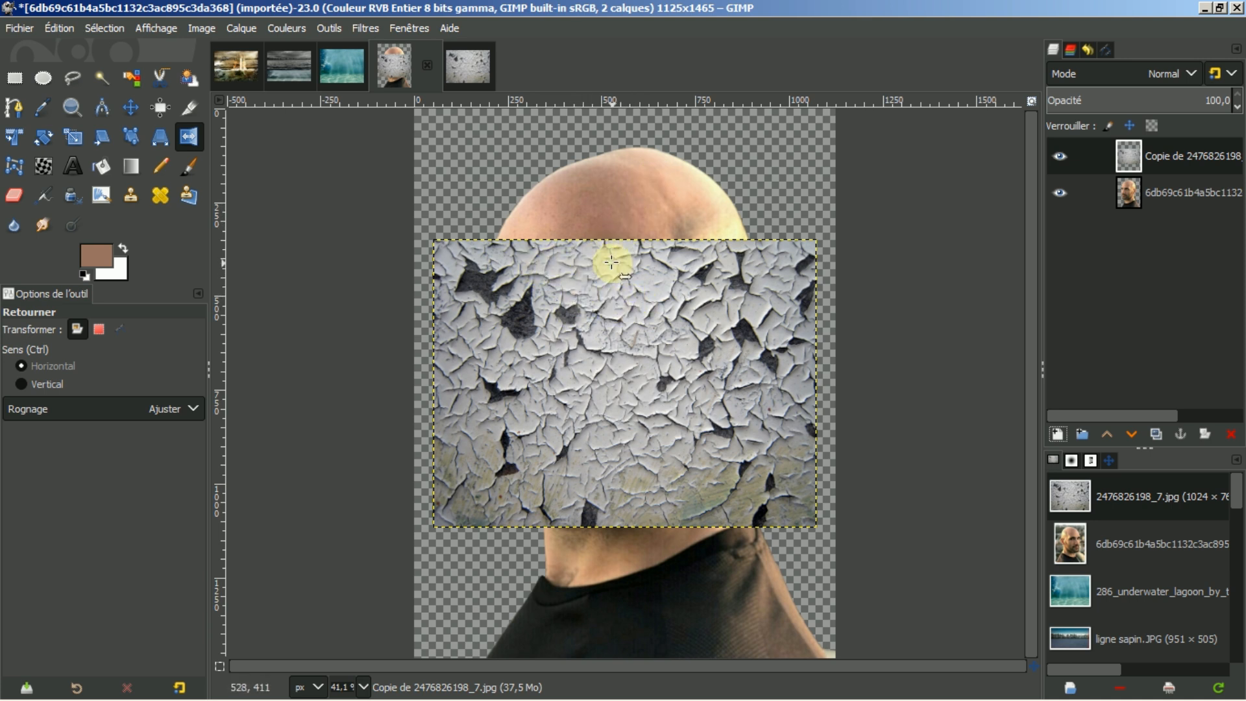
- Rotate the texture layer 90° clockwise and flip it vertically
{"action": "left_click", "coordinate": [247, 27]}
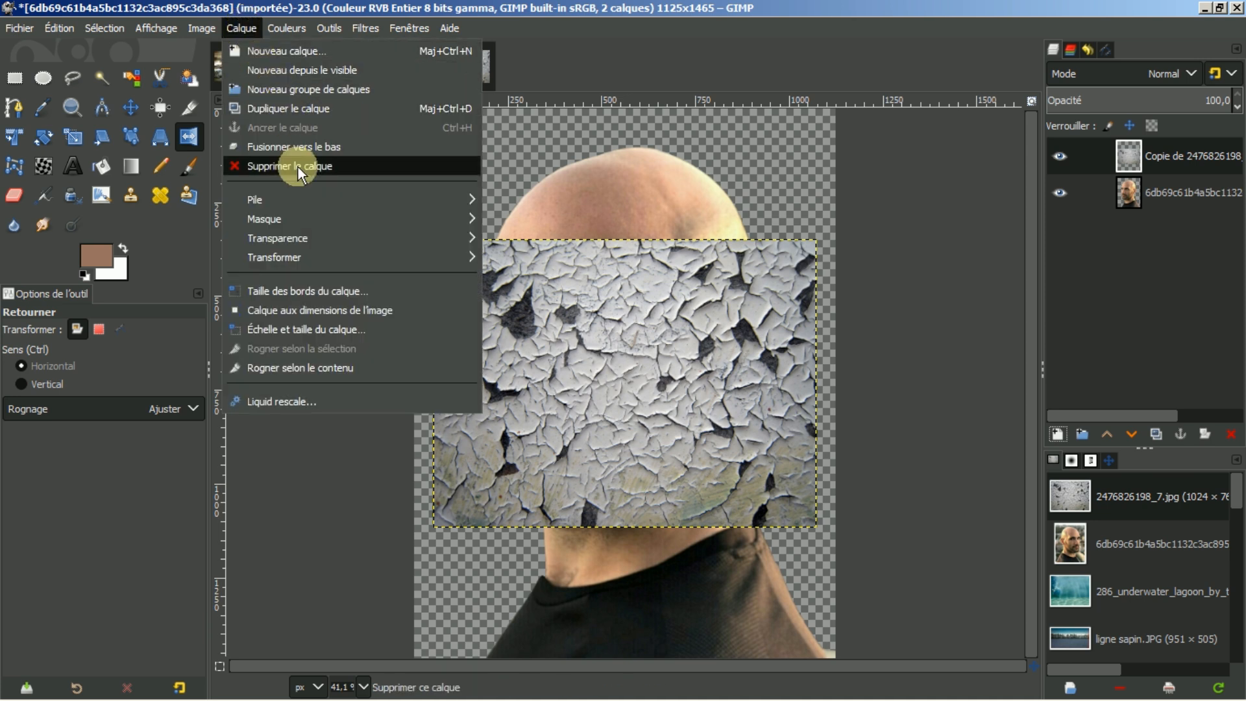
{"action": "mouse_move", "coordinate": [323, 257]}
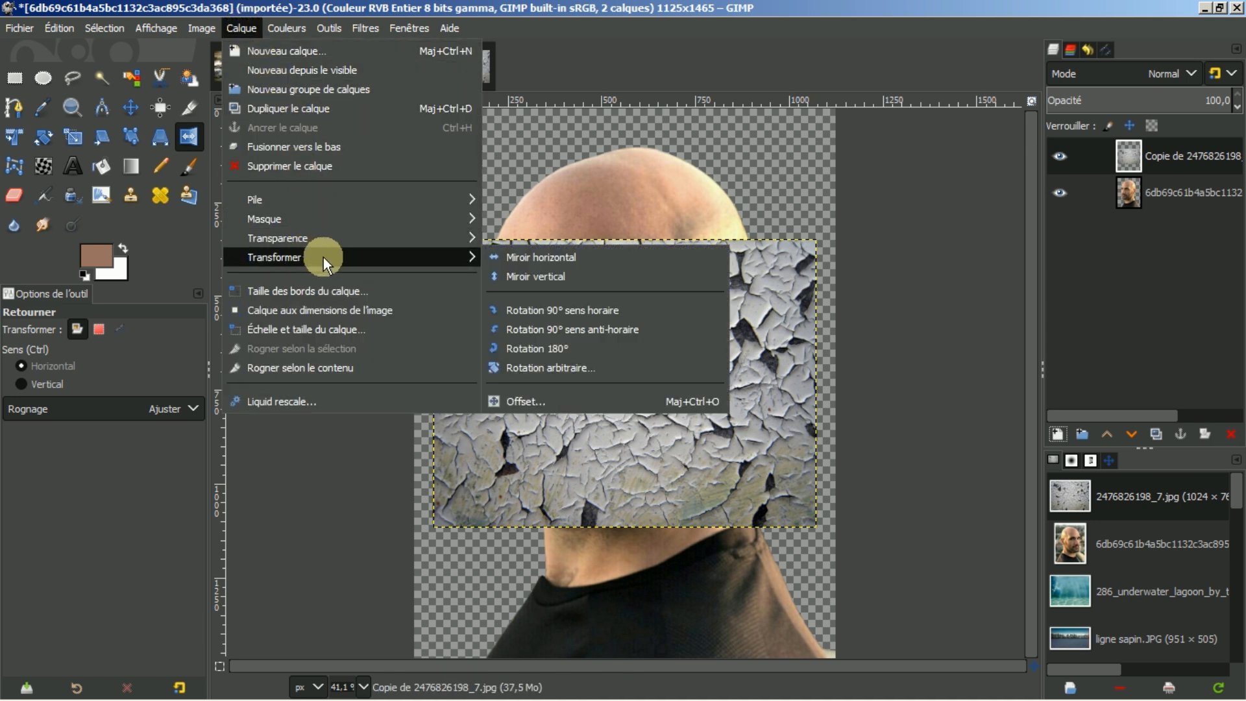
{"action": "left_click", "coordinate": [519, 310]}
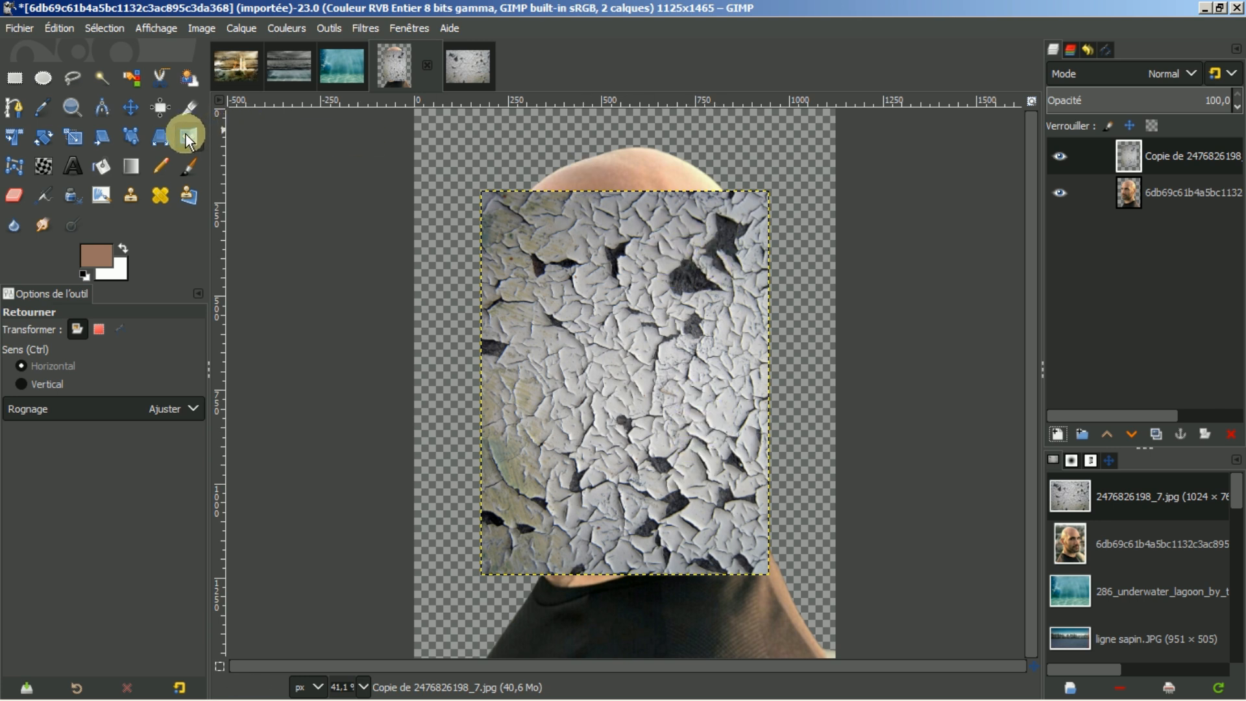
{"action": "left_click", "coordinate": [54, 384]}
{"action": "left_click", "coordinate": [592, 278]}
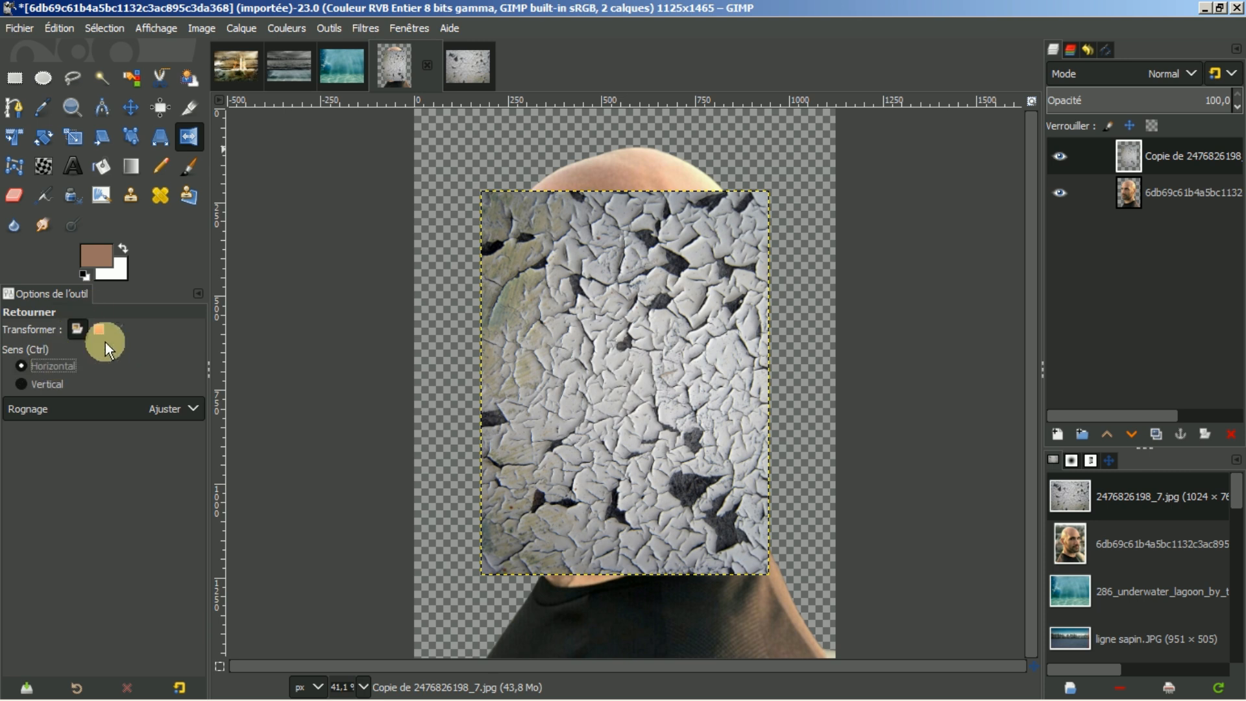
- Stretch the texture layer to 780 x 1180 px so it covers the man's head and neck
{"action": "left_click", "coordinate": [72, 134]}
{"action": "left_click", "coordinate": [624, 266]}
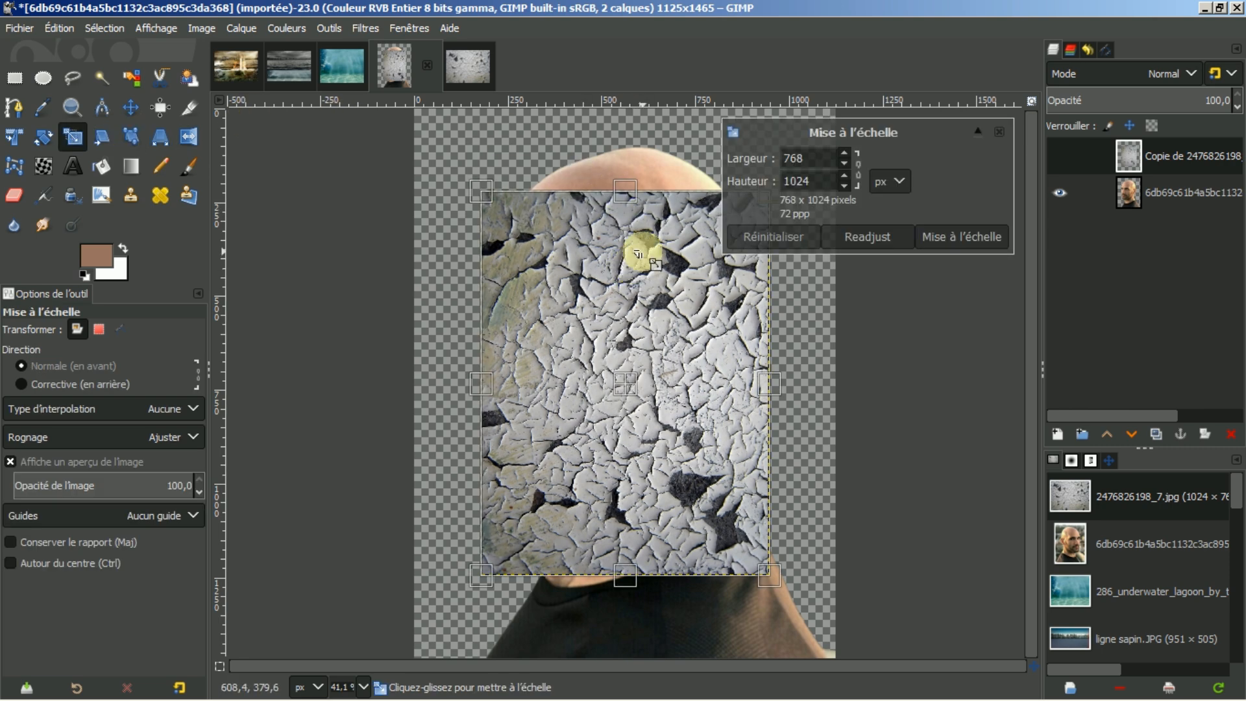
{"action": "left_click_drag", "start_coordinate": [627, 191], "coordinate": [629, 149]}
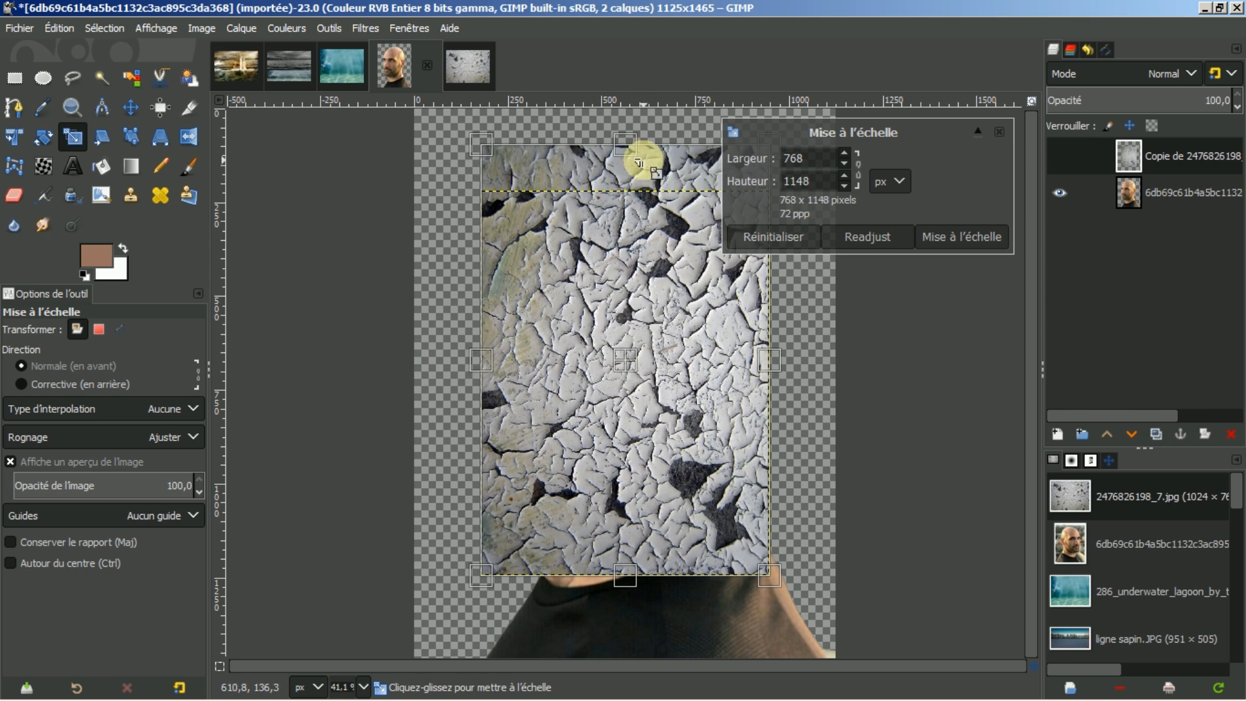
{"action": "mouse_move", "coordinate": [483, 356]}
{"action": "left_mouse_down"}
{"action": "mouse_move", "coordinate": [517, 356]}
{"action": "mouse_move", "coordinate": [478, 350]}
{"action": "left_mouse_up"}
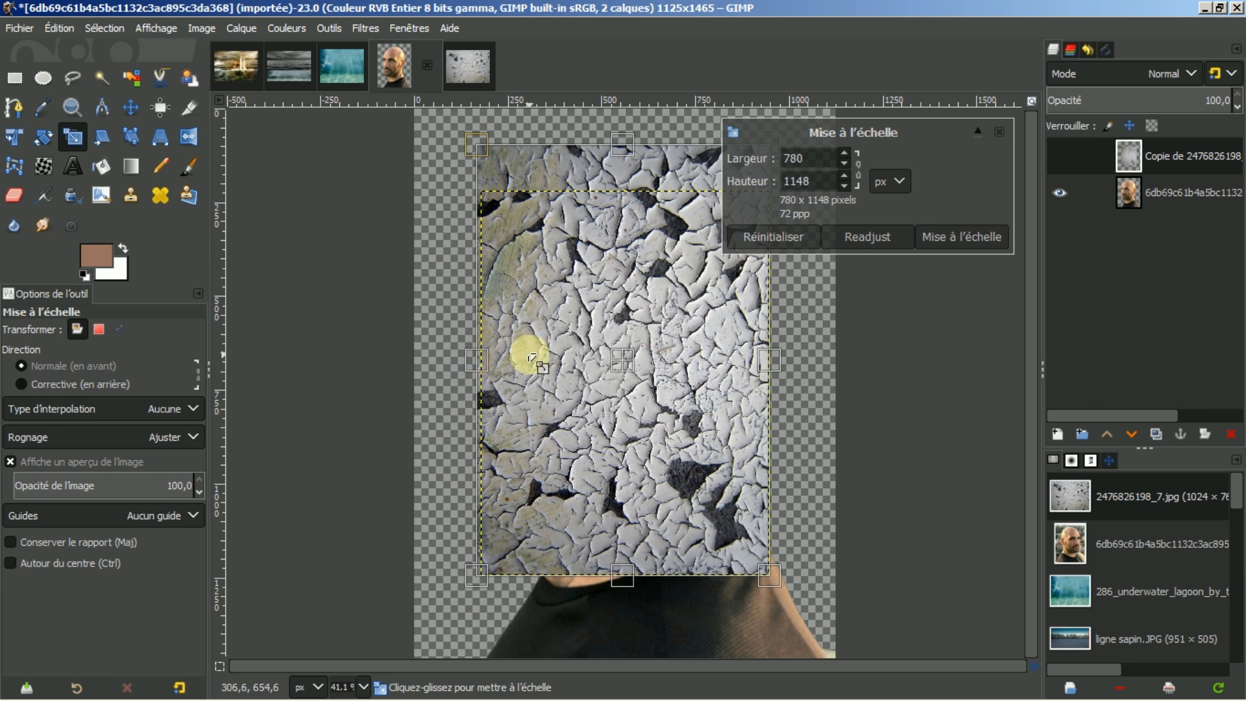
{"action": "left_click_drag", "start_coordinate": [758, 356], "coordinate": [762, 278]}
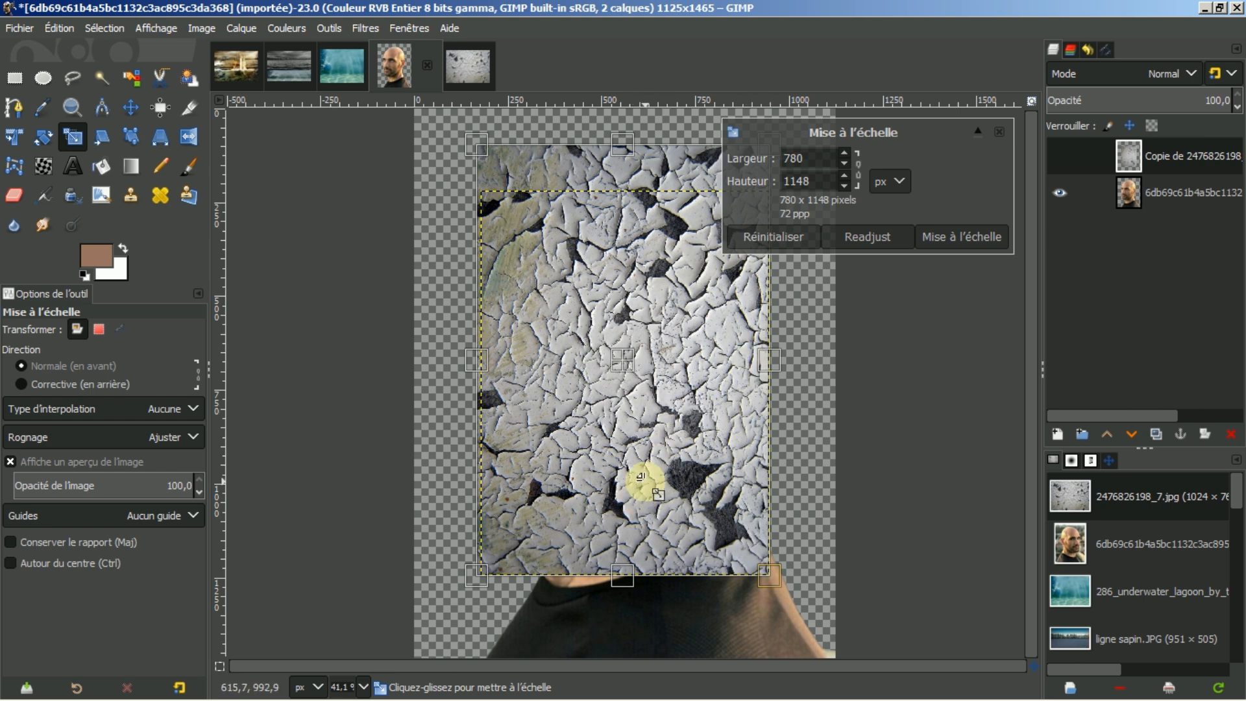
{"action": "left_click_drag", "start_coordinate": [617, 576], "coordinate": [616, 589]}
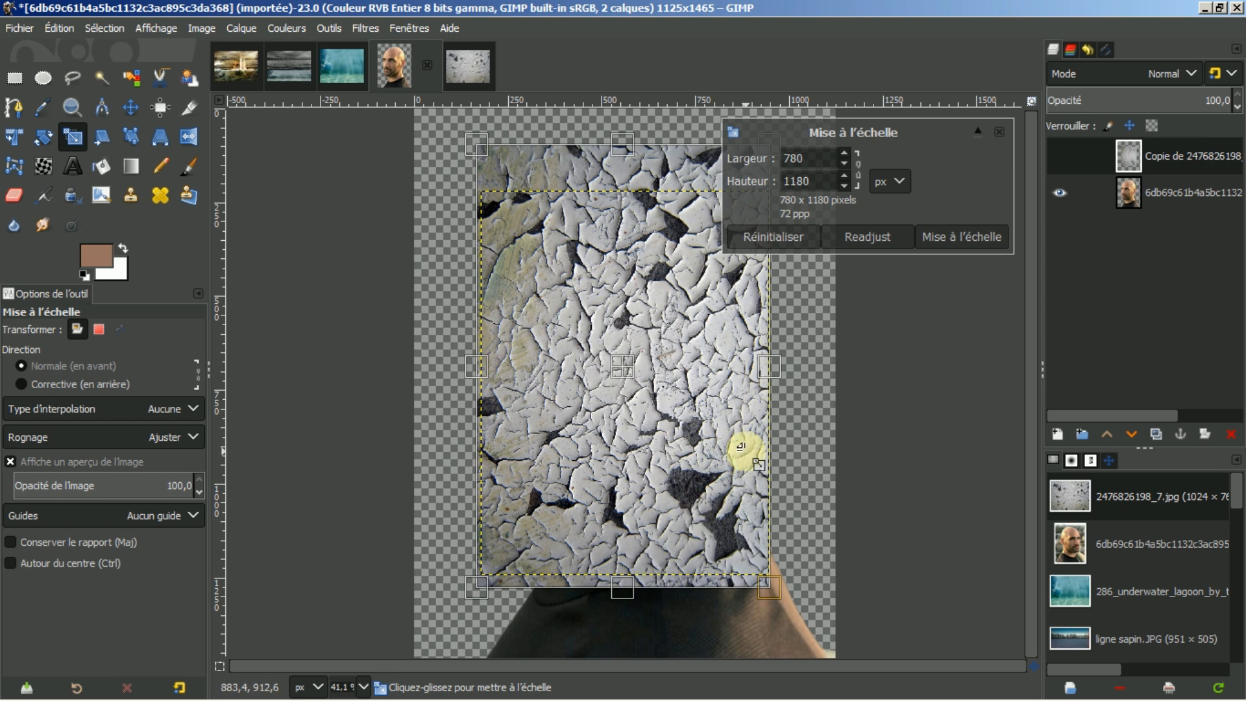
{"action": "left_click", "coordinate": [960, 237]}
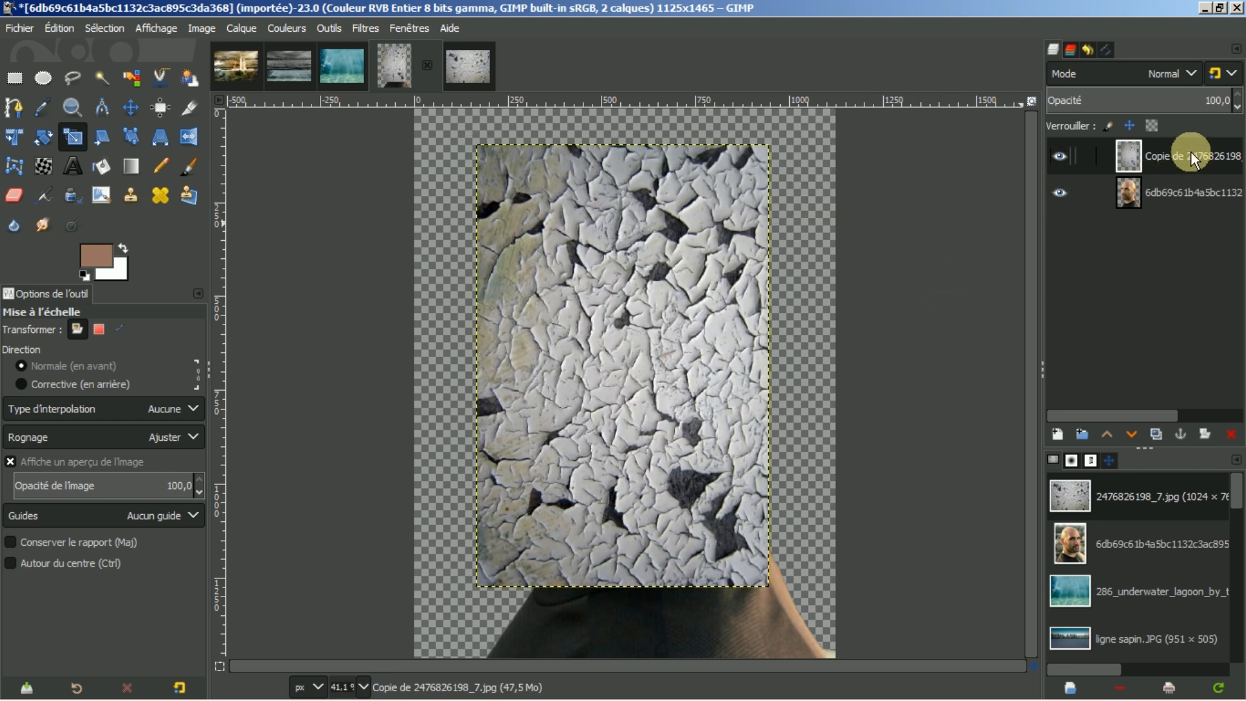
- Expand the texture layer to the image size and set its blending mode to Multiplier
{"action": "right_click", "coordinate": [1189, 152]}
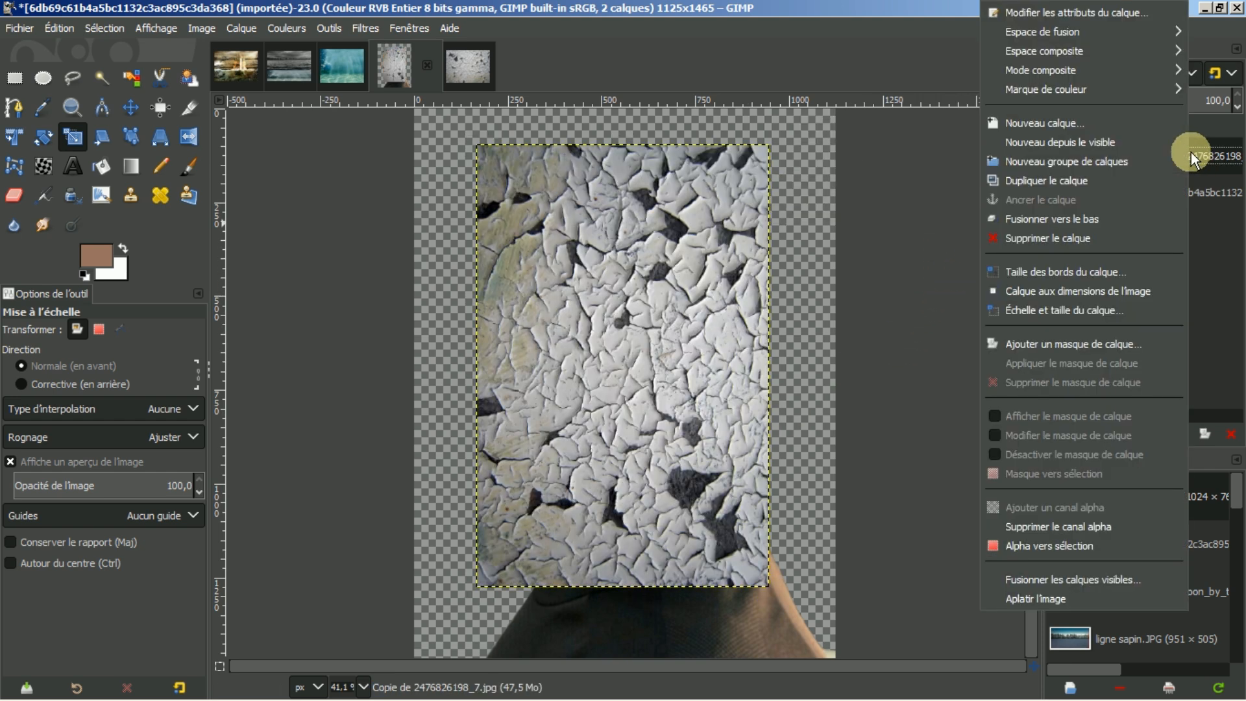
{"action": "left_click", "coordinate": [1095, 292]}
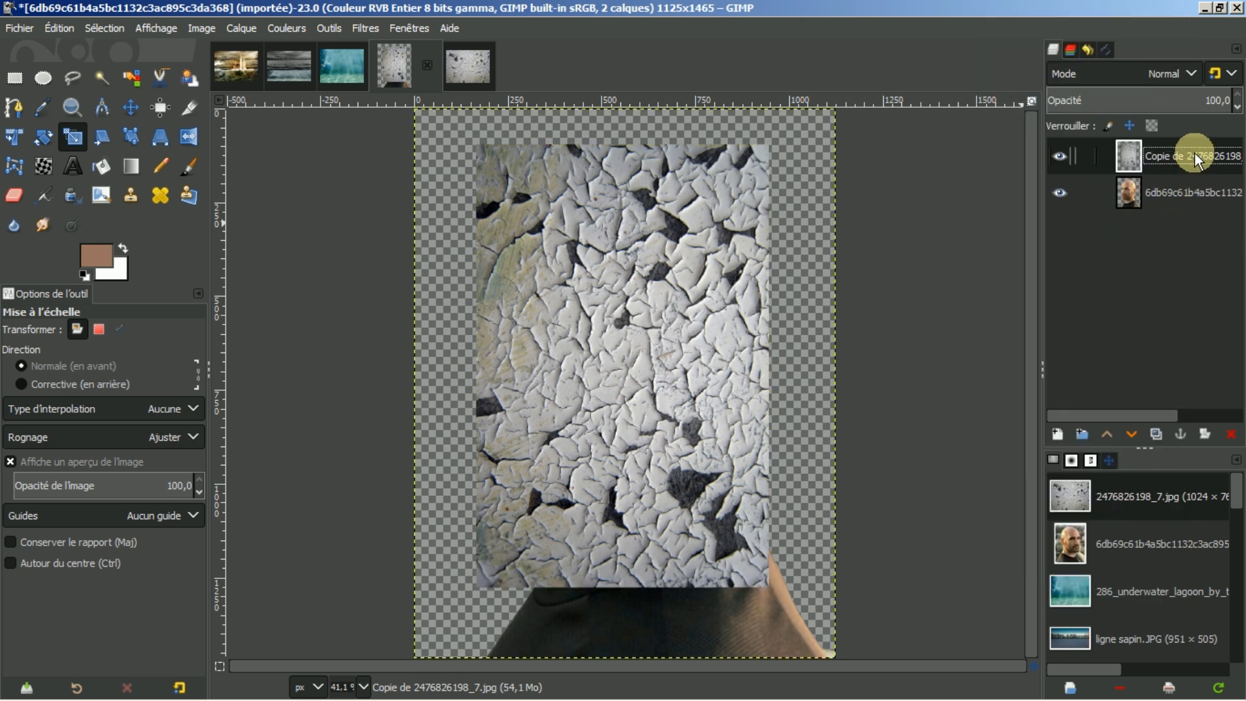
{"action": "left_click", "coordinate": [1195, 71]}
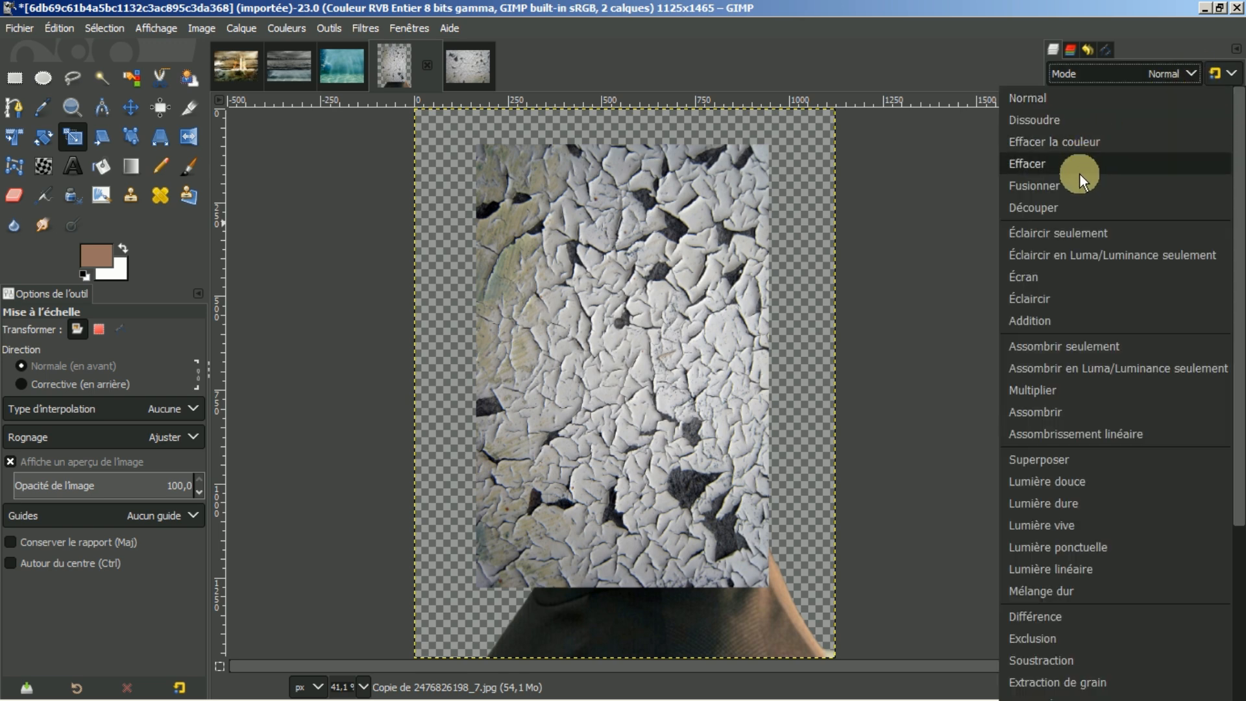
{"action": "left_click", "coordinate": [1037, 390]}
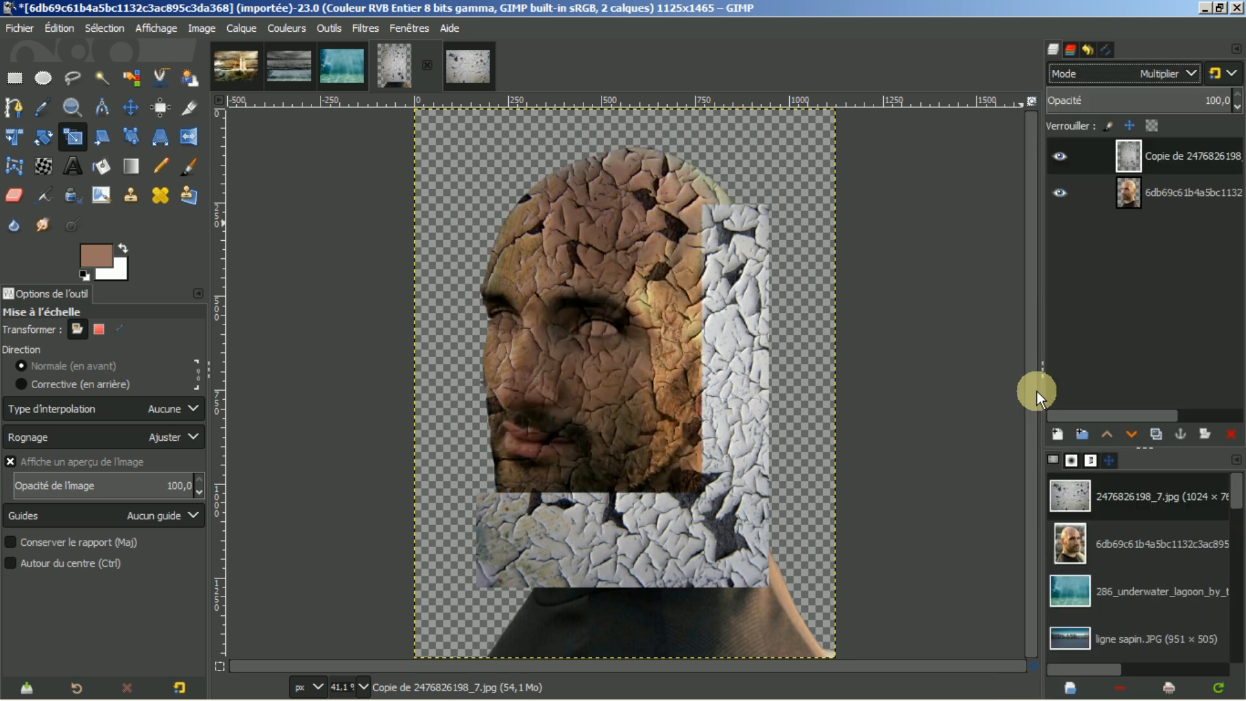
- Merge the texture layer down onto the portrait and close the cracked-paint image
{"action": "right_click", "coordinate": [1178, 152]}
{"action": "left_click", "coordinate": [1054, 218]}
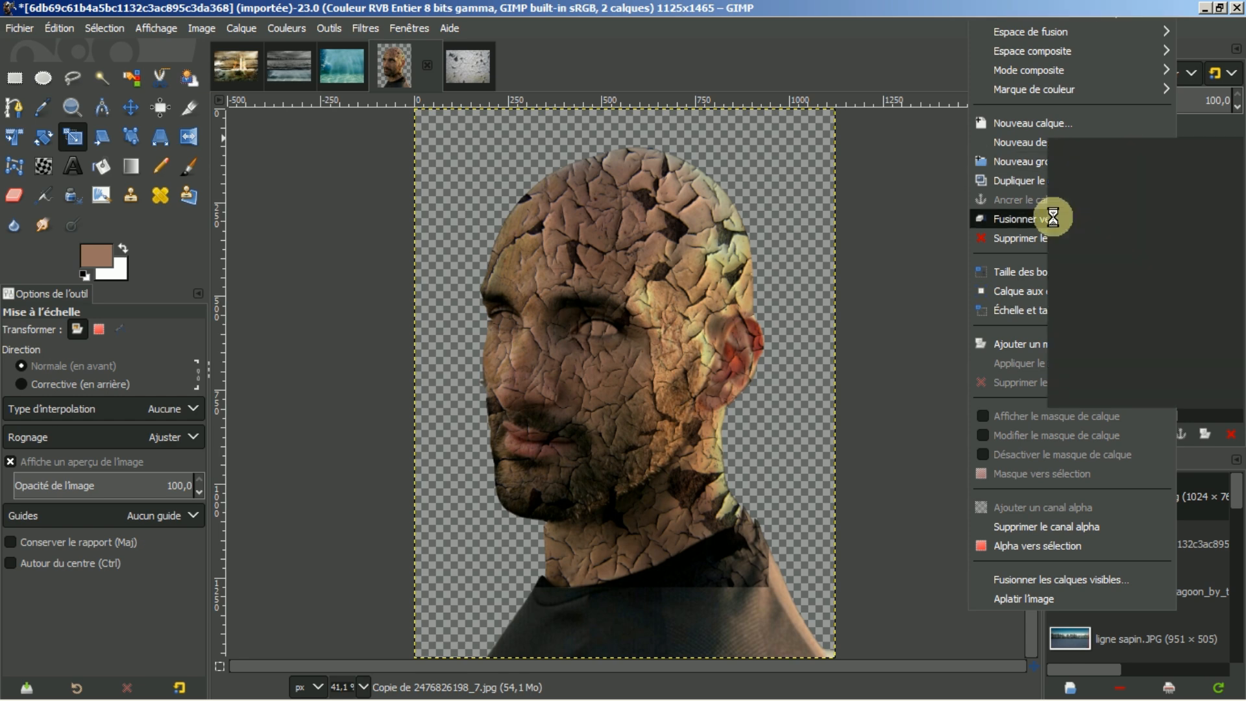
{"action": "left_click", "coordinate": [477, 61]}
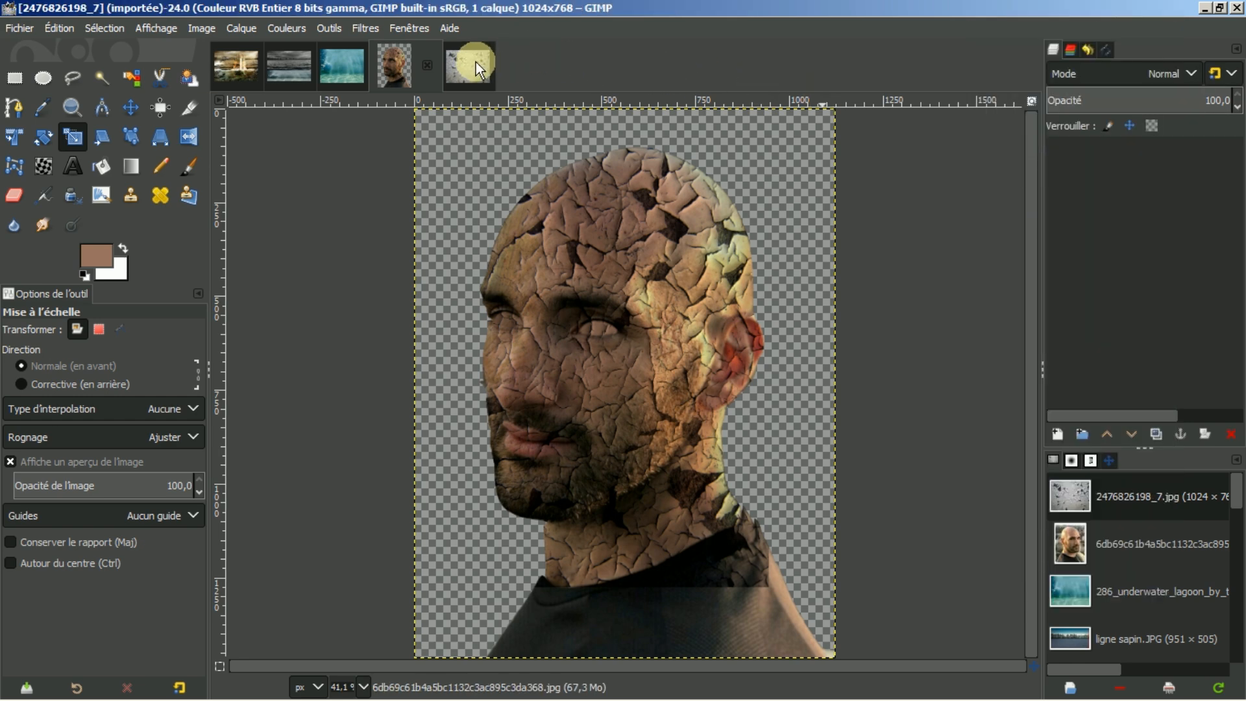
{"action": "left_click", "coordinate": [479, 62]}
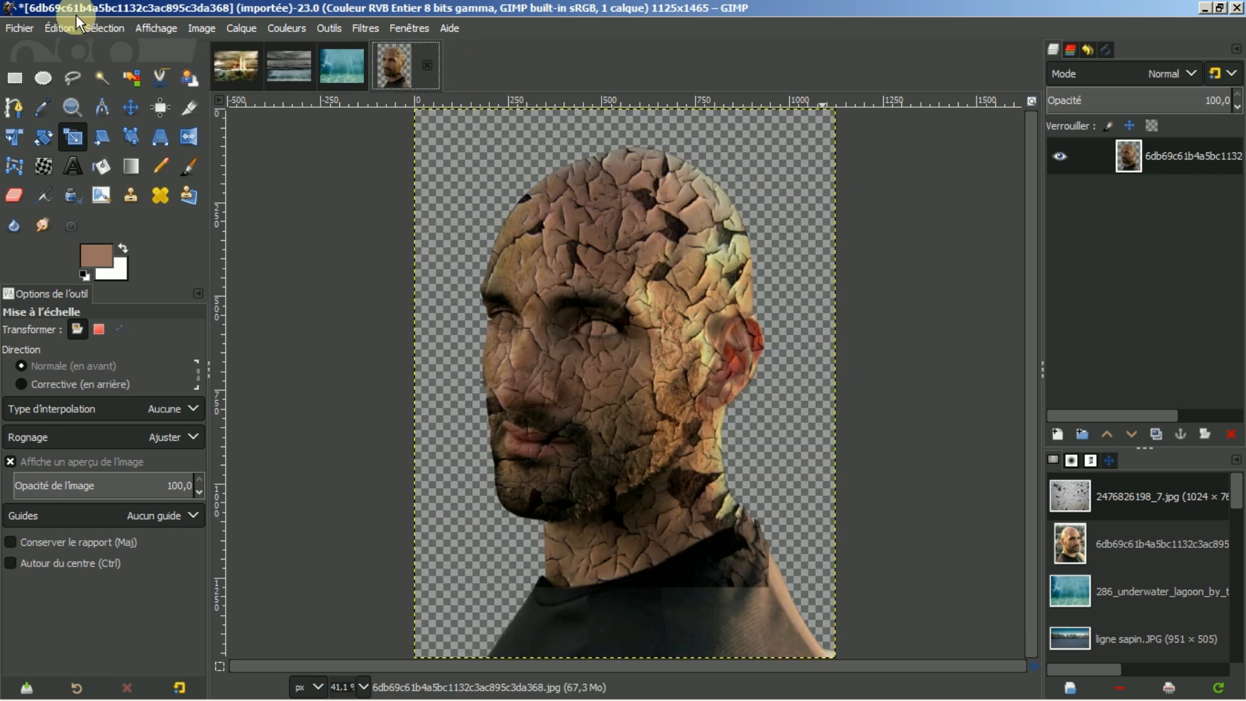
- Copy the textured portrait layer and close the underwater lagoon image
{"action": "left_click", "coordinate": [59, 29]}
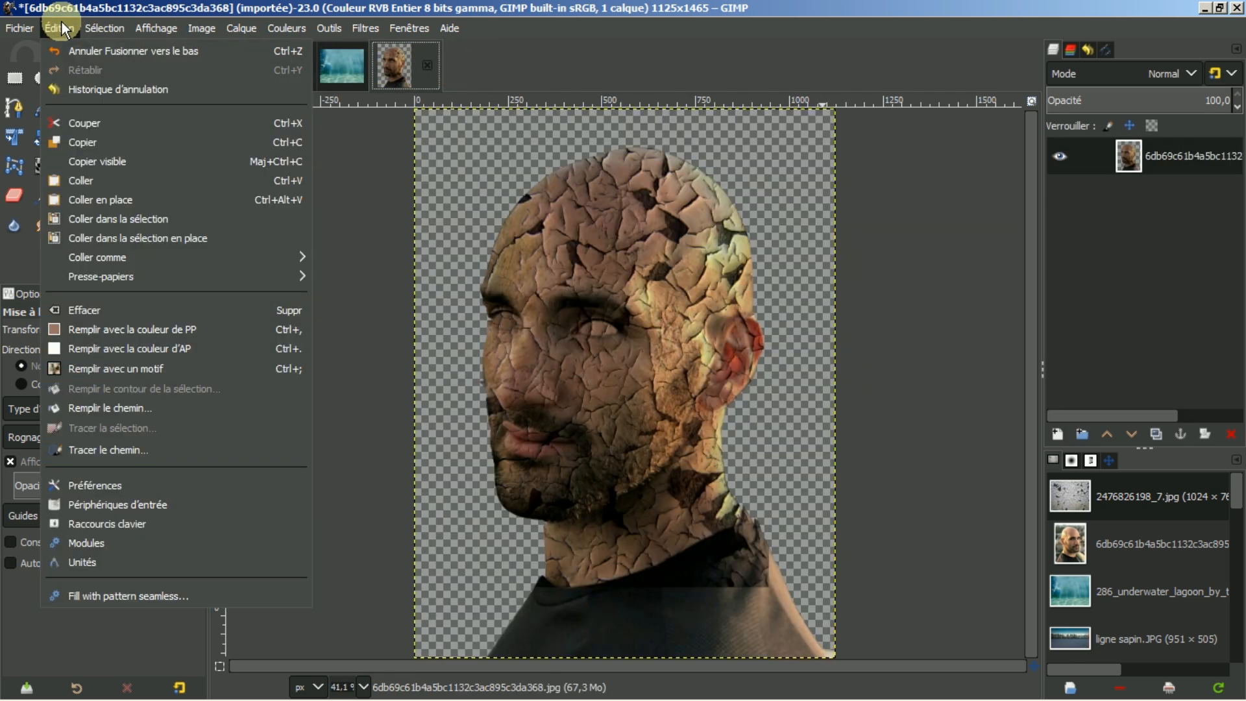
{"action": "left_click", "coordinate": [82, 143]}
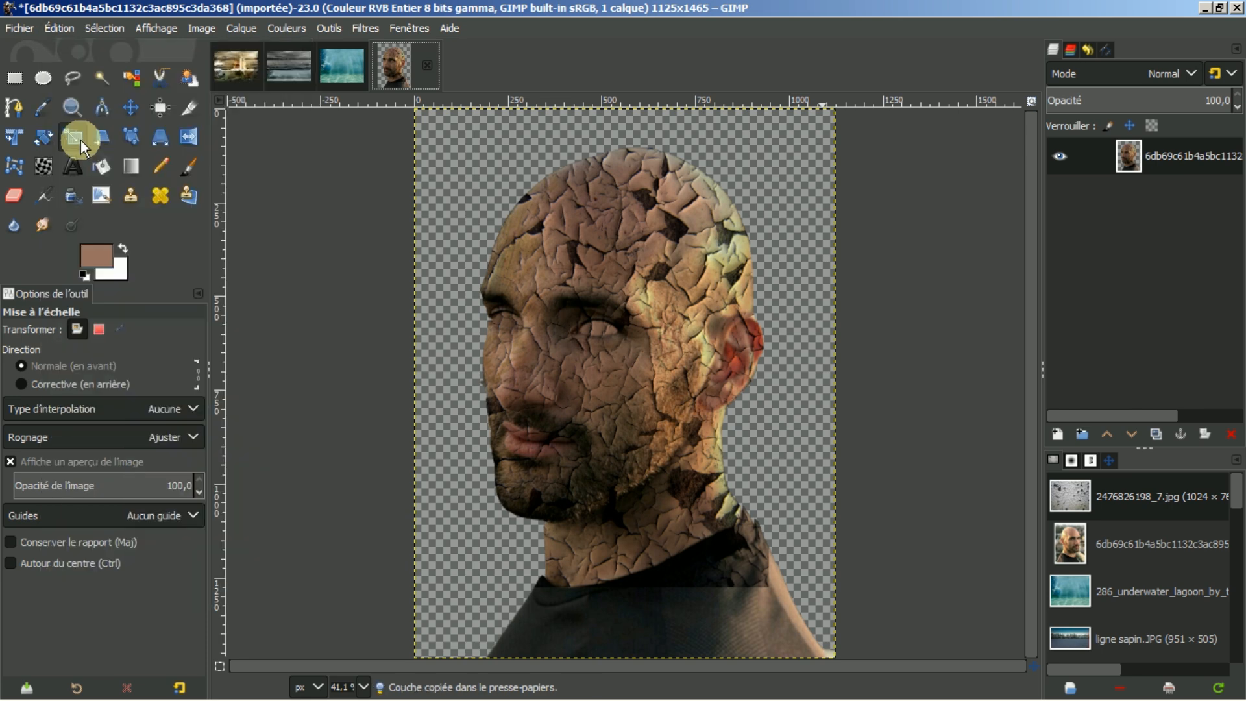
{"action": "left_click", "coordinate": [59, 29]}
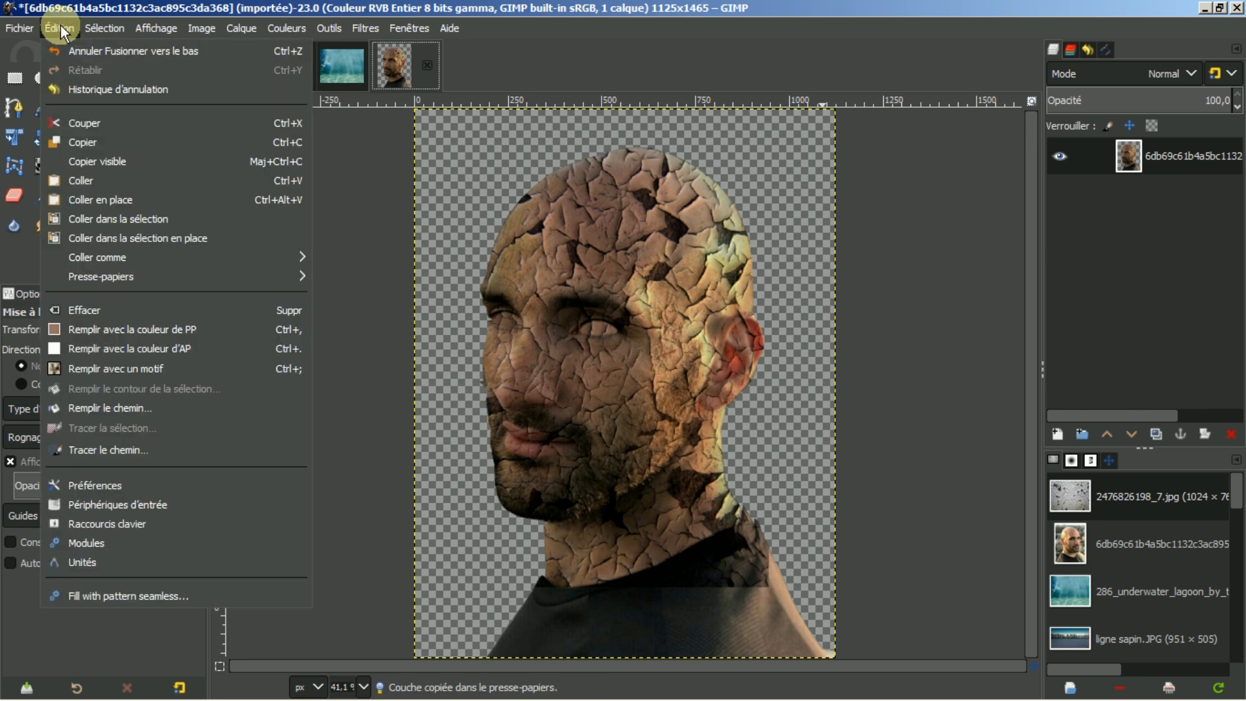
{"action": "left_click", "coordinate": [83, 142]}
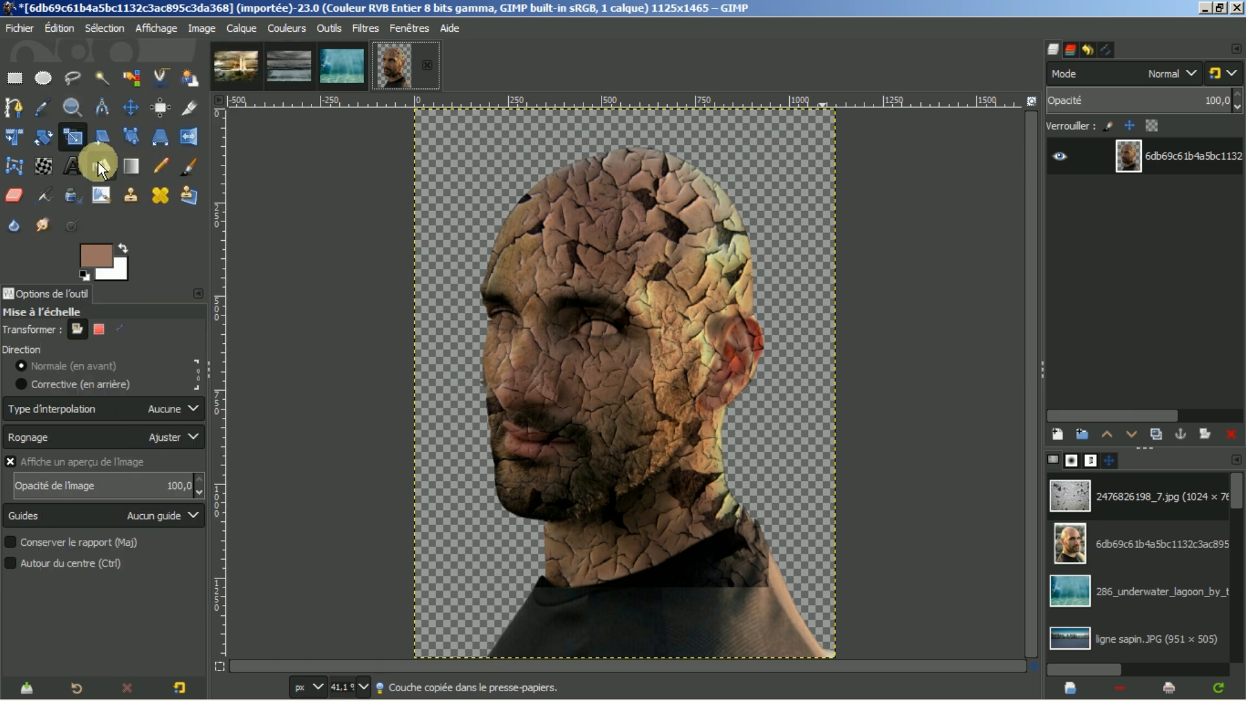
{"action": "left_click", "coordinate": [361, 61]}
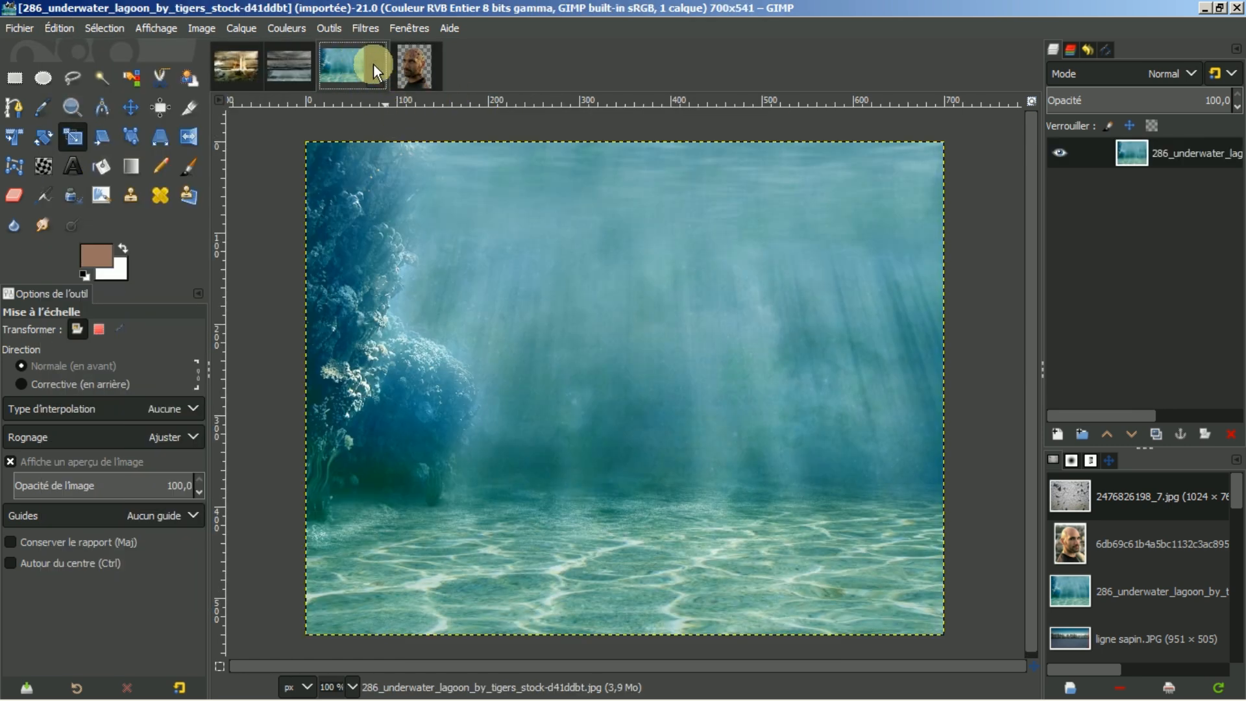
{"action": "left_click", "coordinate": [373, 64]}
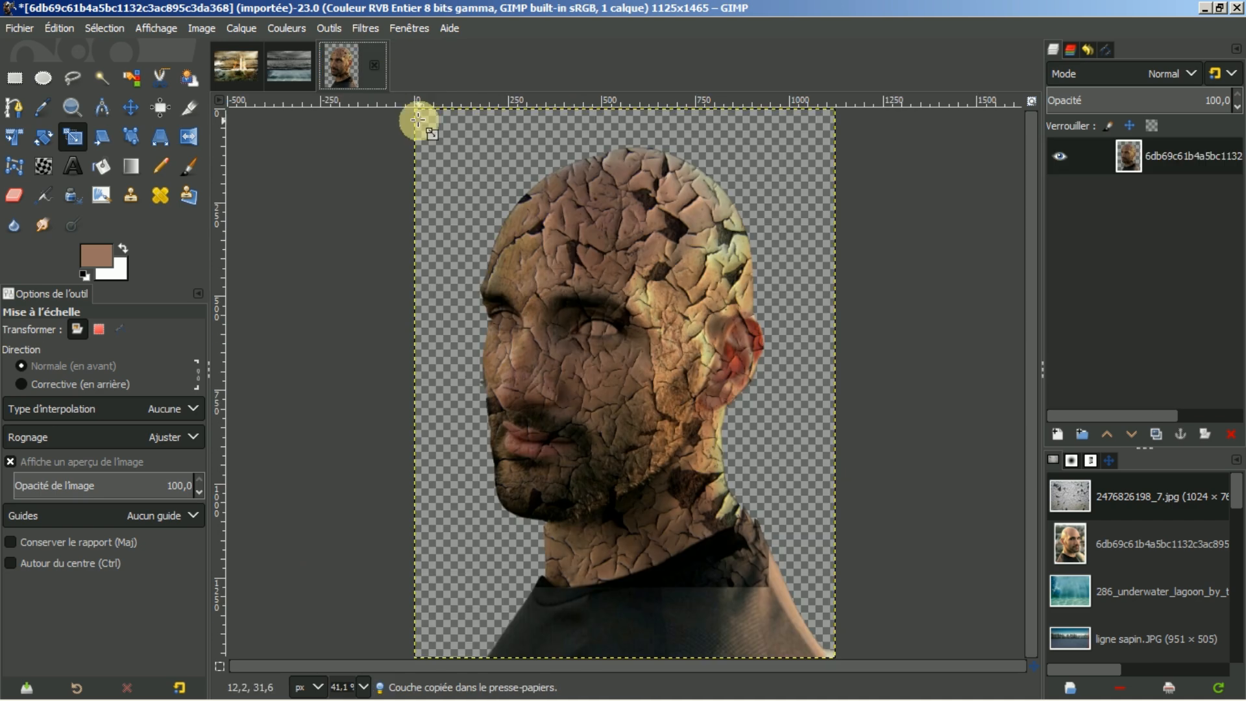
- Paste the textured portrait into the ocean composition as a new layer above "fond"
{"action": "left_click", "coordinate": [290, 67]}
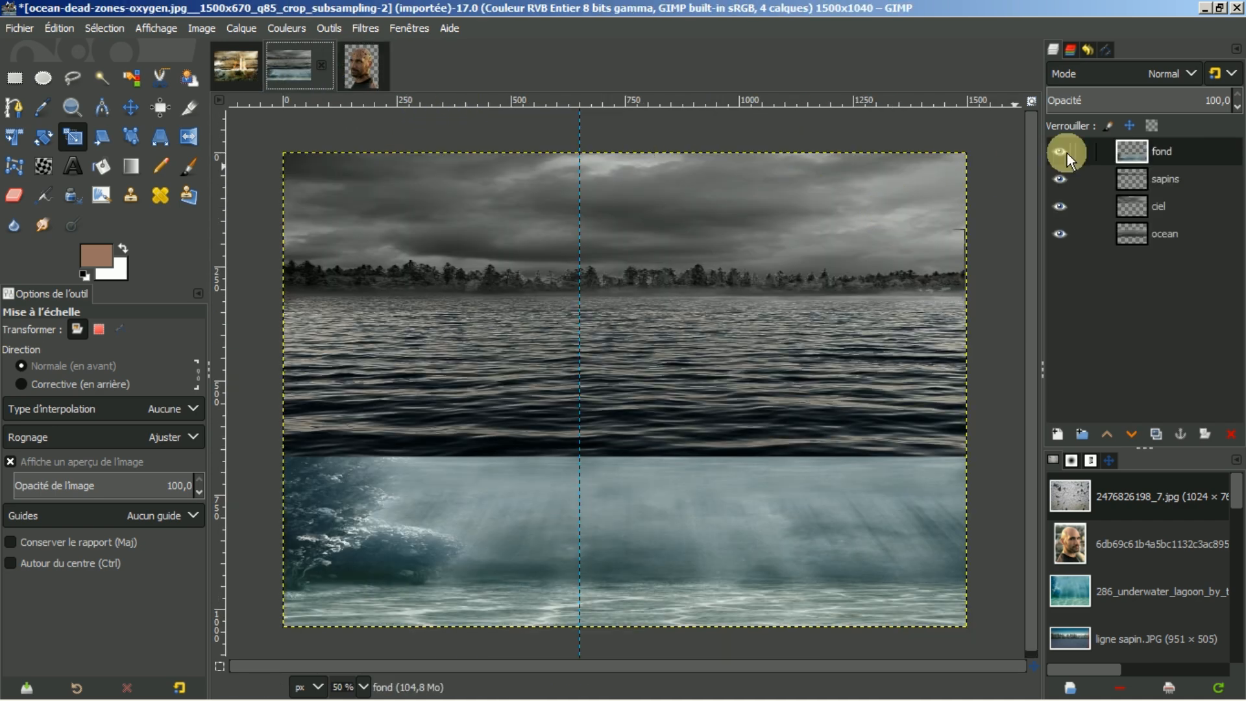
{"action": "left_click", "coordinate": [1123, 150]}
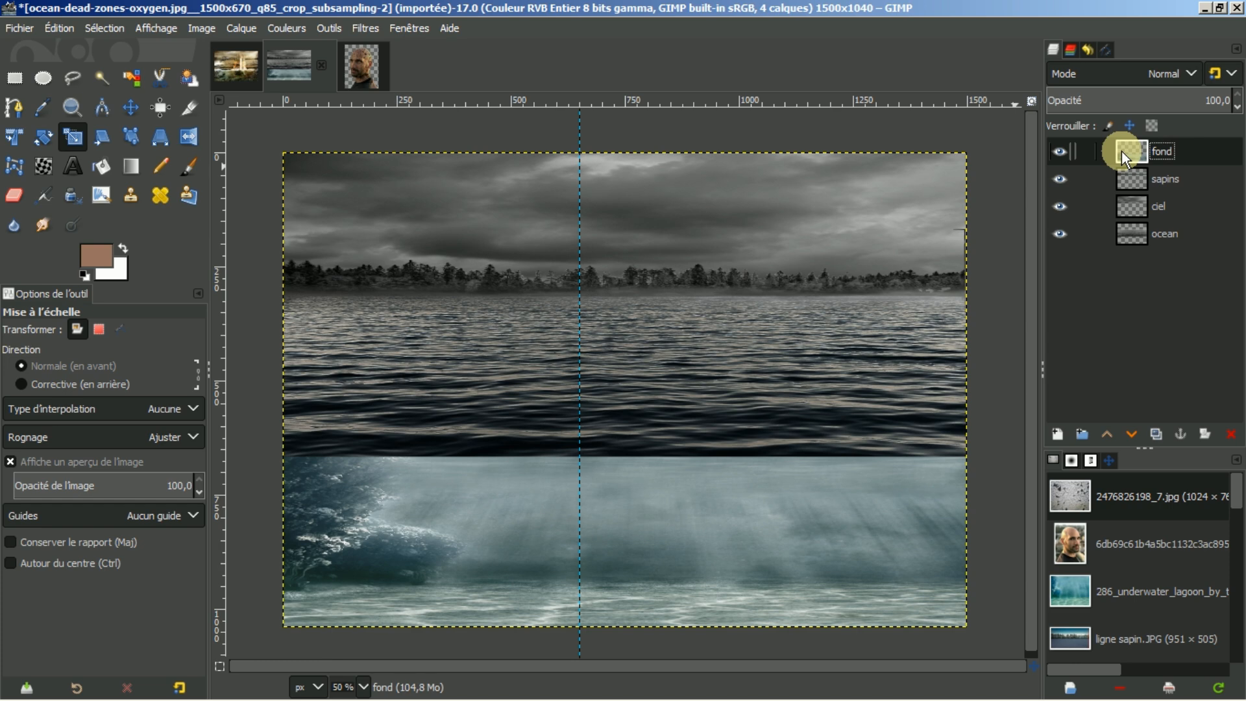
{"action": "key", "text": "ctrl+v"}
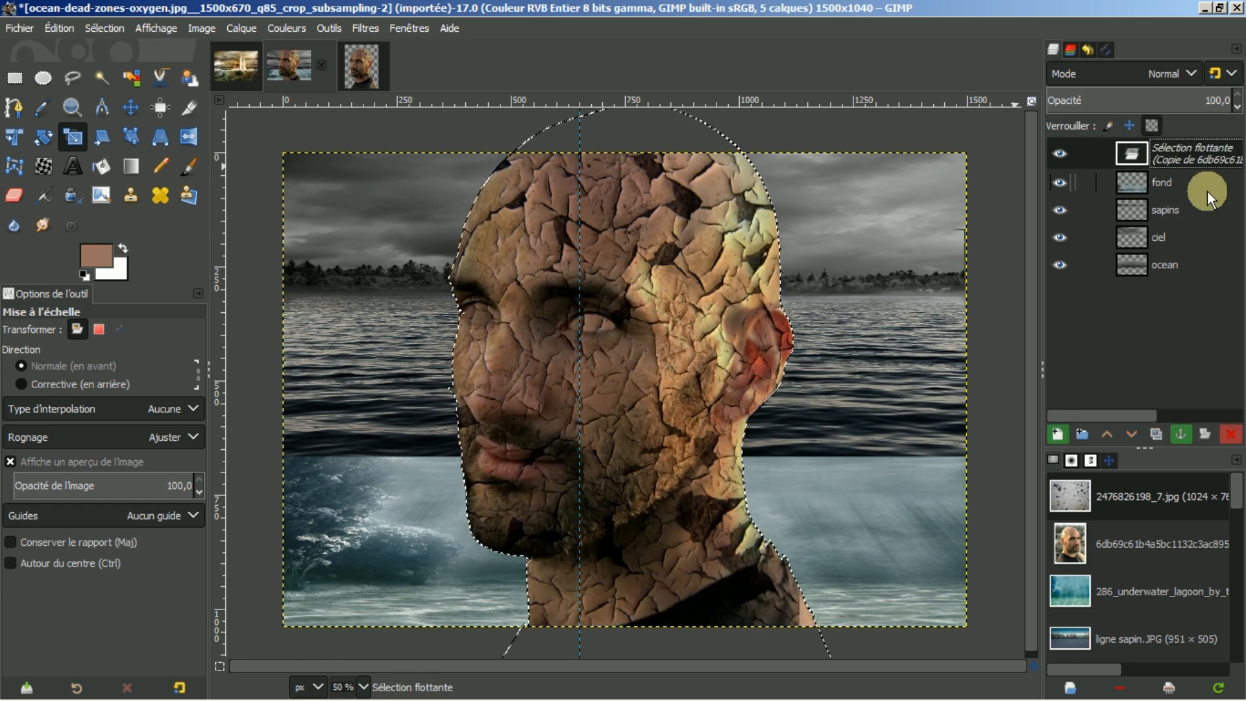
{"action": "left_click", "coordinate": [1057, 432]}
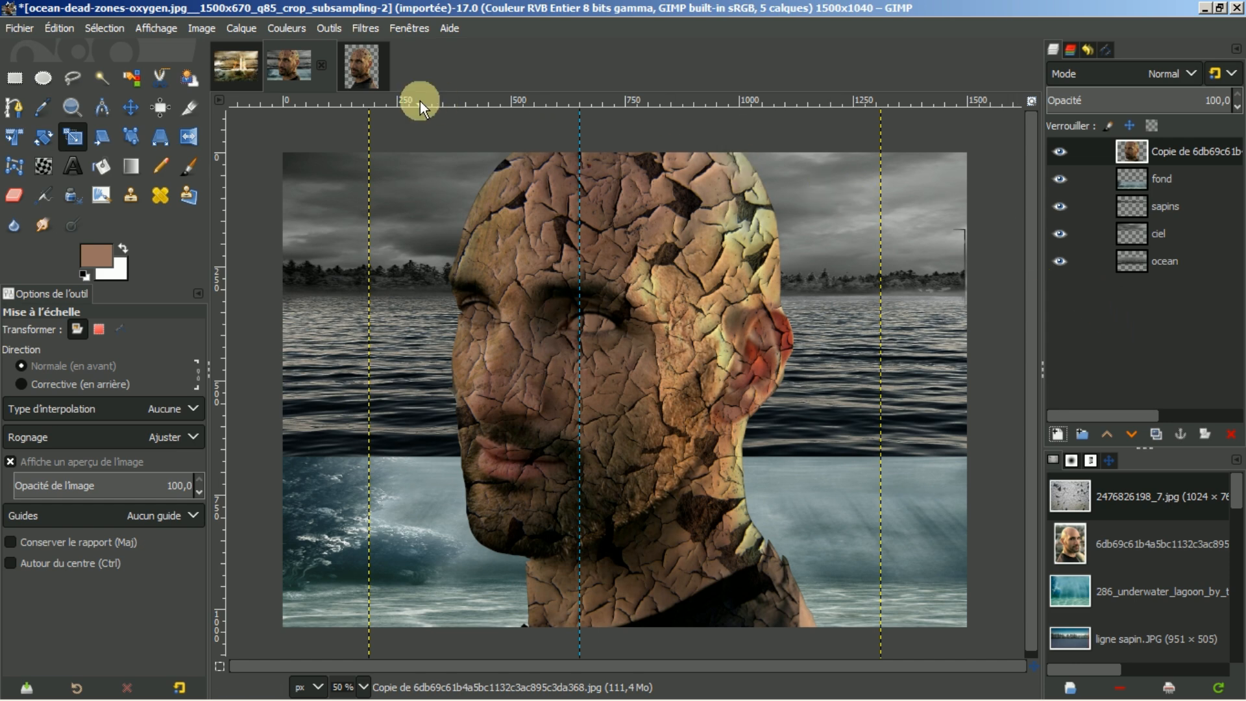
- Scale the portrait layer proportionally to 685 px wide and move it to the middle of the ocean scene
{"action": "left_click", "coordinate": [74, 134]}
{"action": "left_click", "coordinate": [615, 201]}
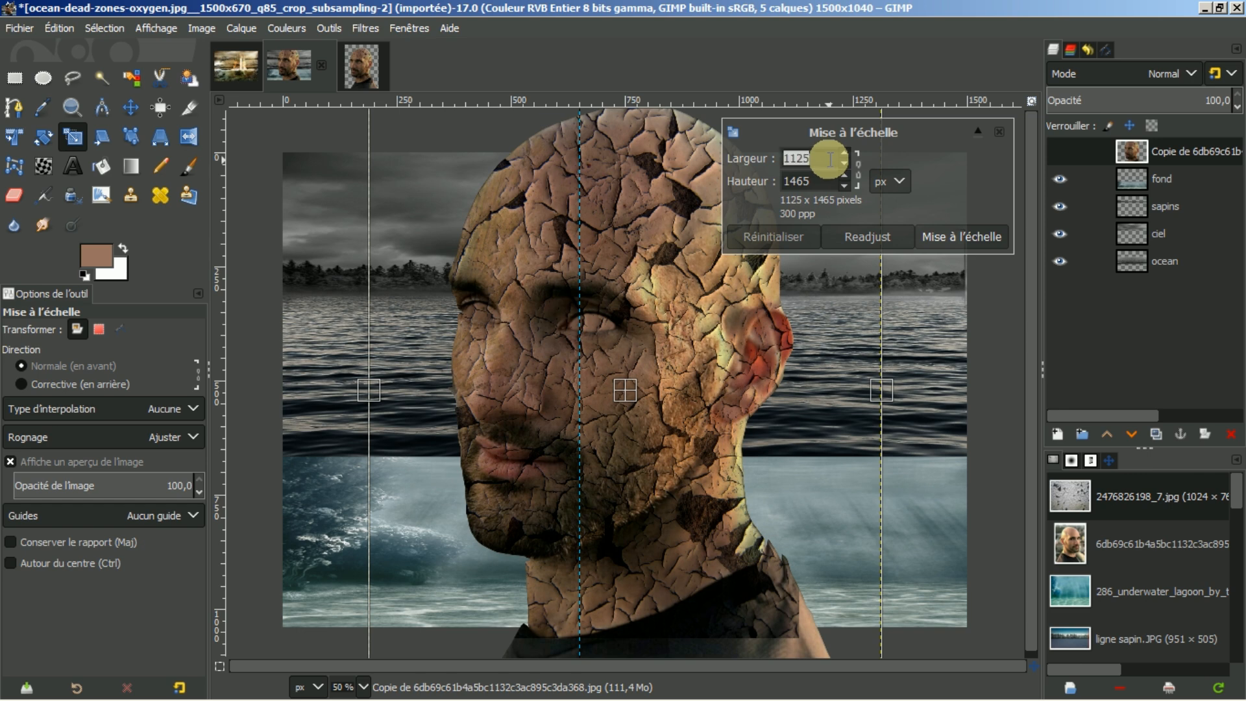
{"action": "left_click", "coordinate": [855, 173]}
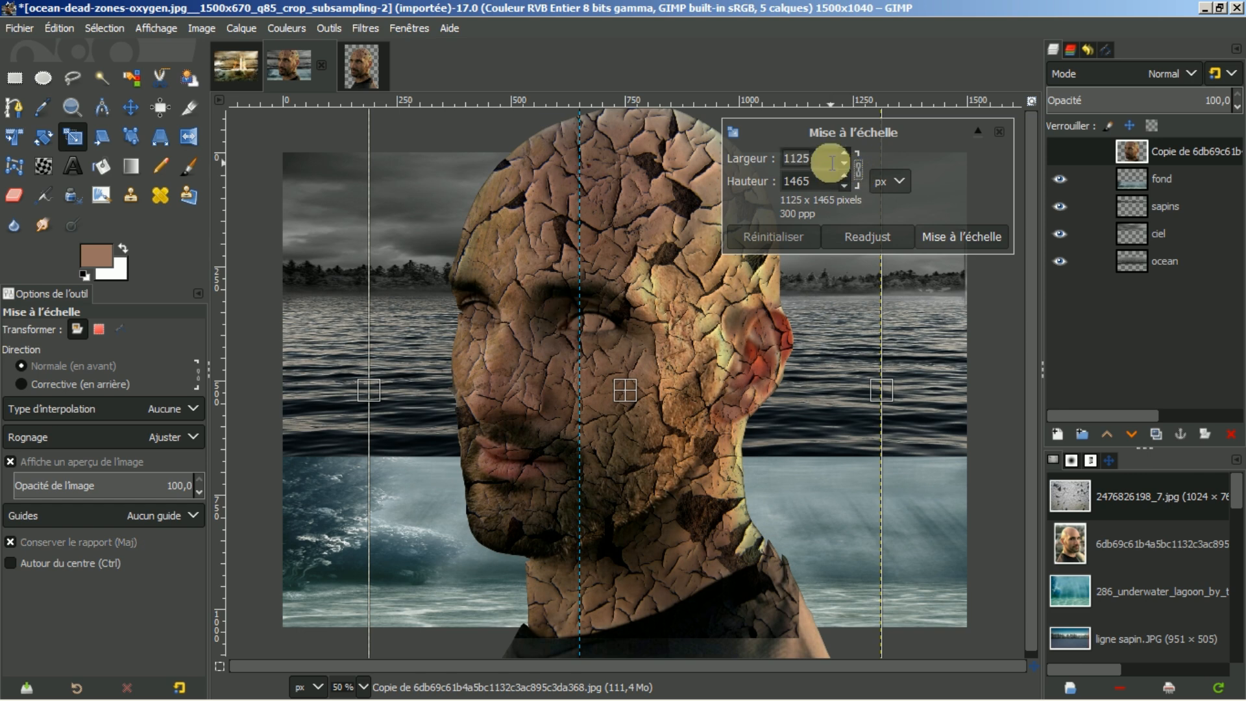
{"action": "double_click", "coordinate": [828, 159]}
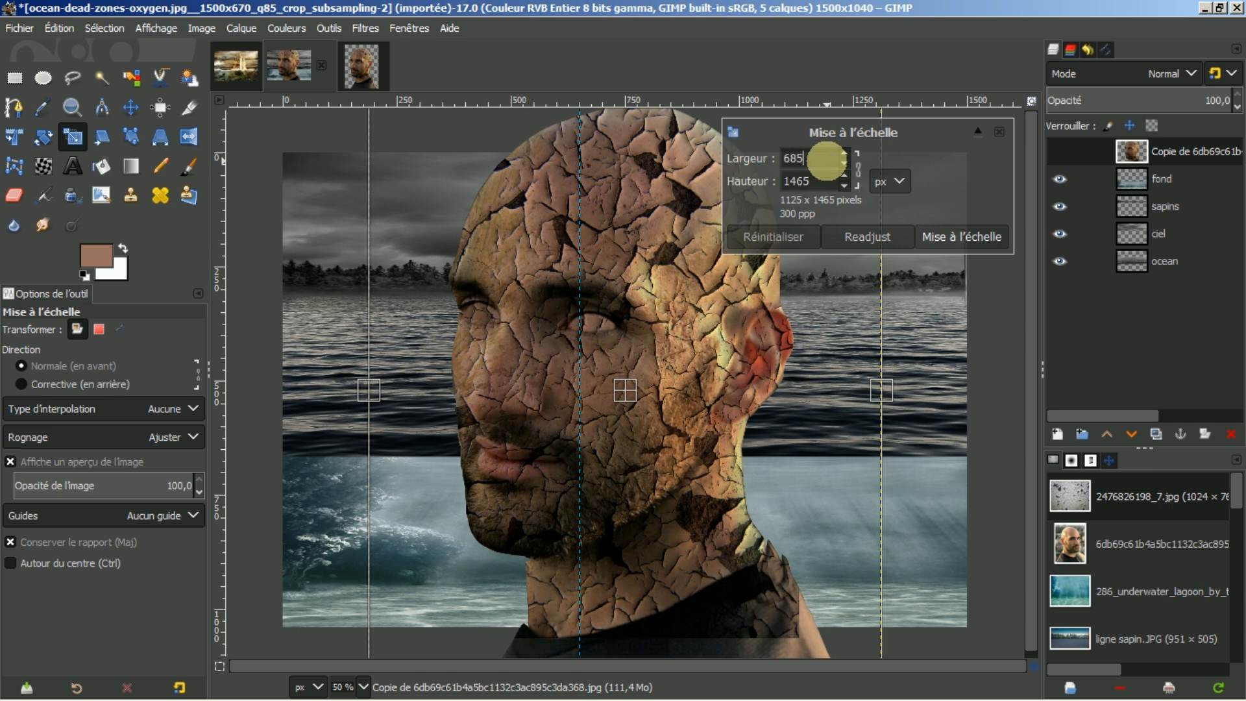
{"action": "key", "text": "Return"}
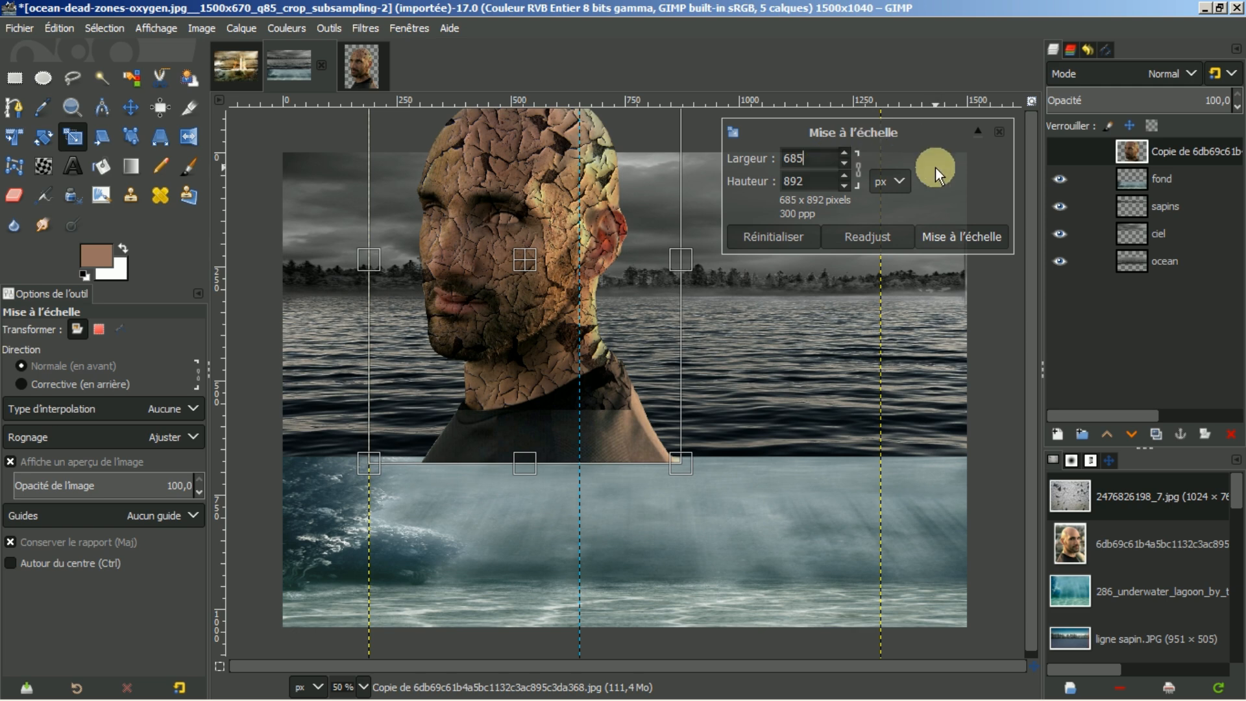
{"action": "left_click", "coordinate": [939, 238]}
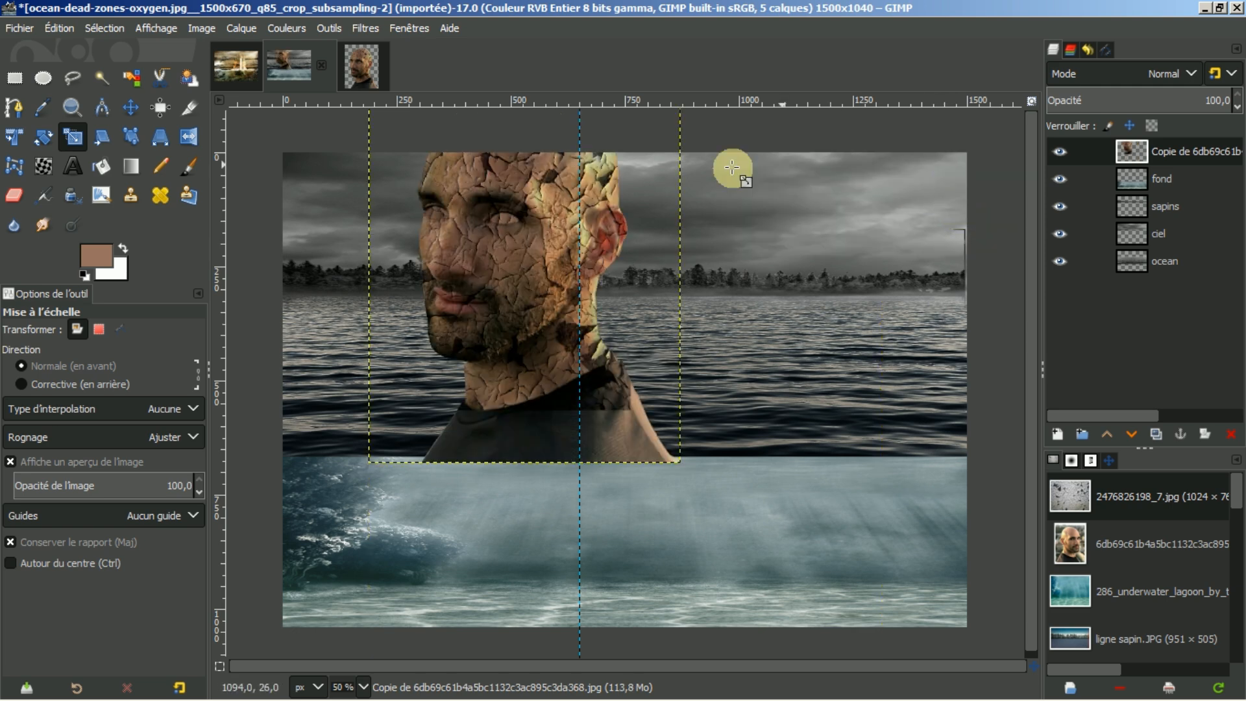
{"action": "left_click", "coordinate": [131, 105]}
{"action": "left_click_drag", "start_coordinate": [499, 253], "coordinate": [646, 338]}
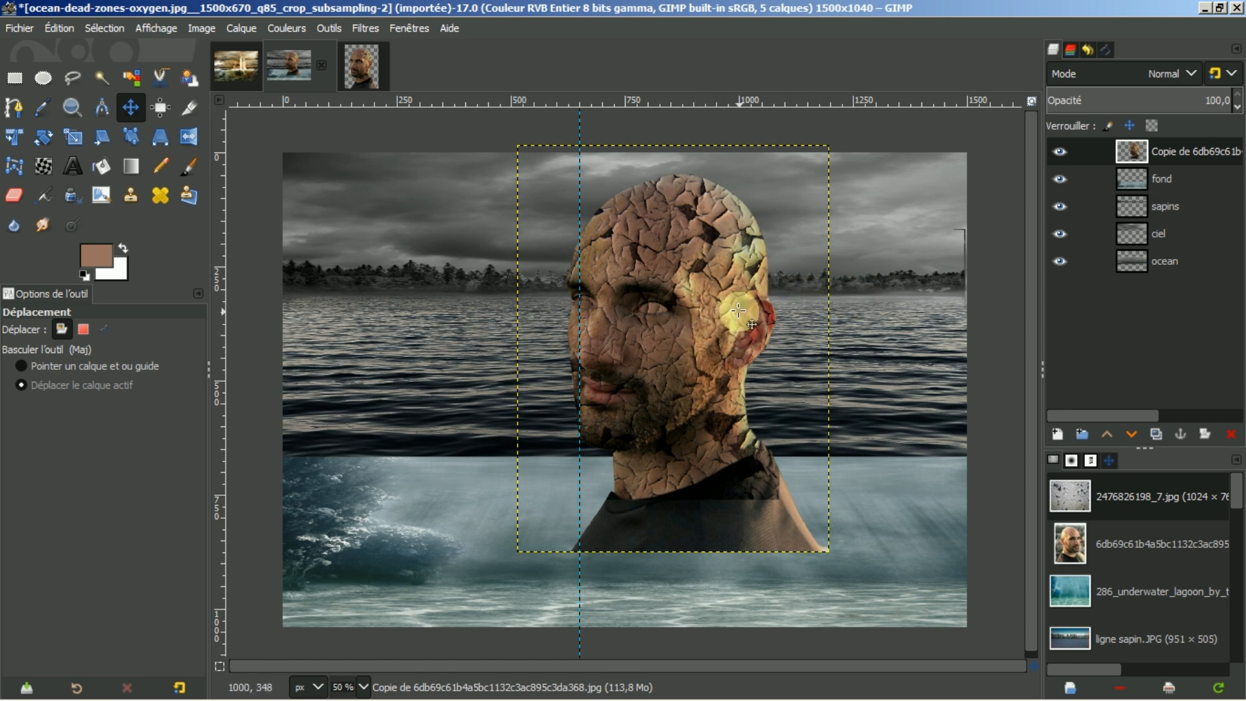
- Adjust the portrait layer's Levels with a white input of 203 and a gamma of 0.90
{"action": "left_click", "coordinate": [284, 28]}
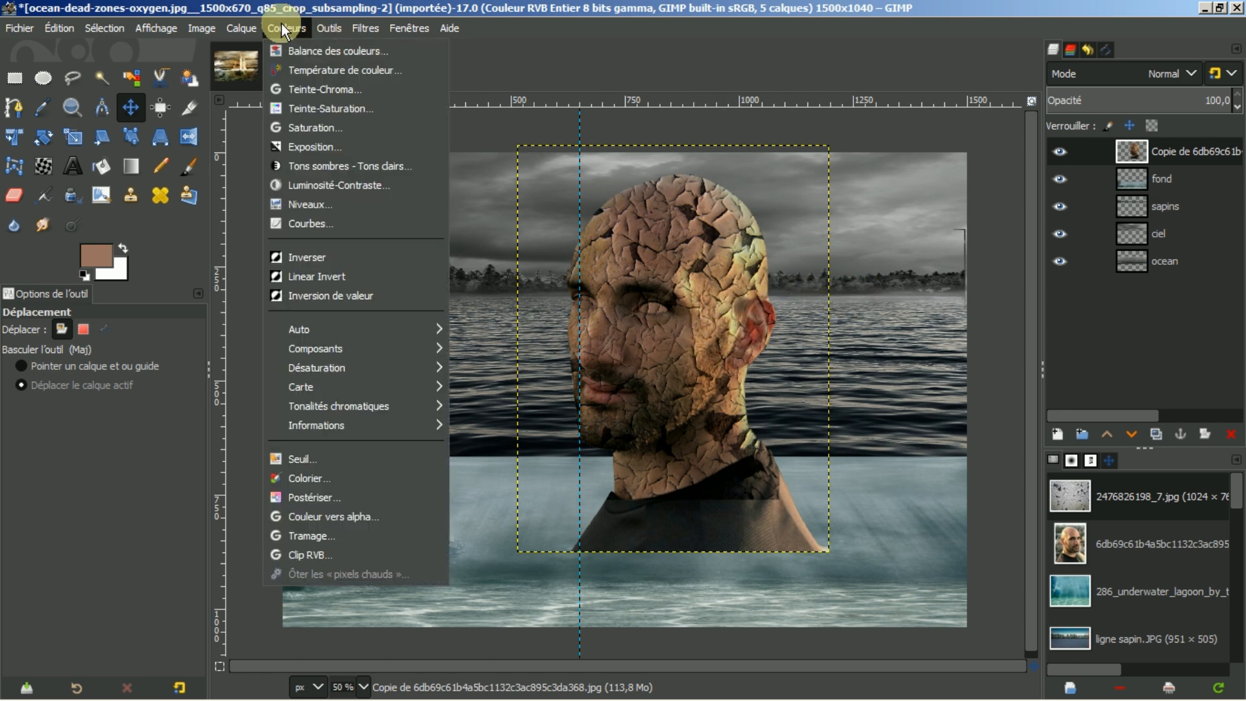
{"action": "left_click", "coordinate": [297, 204]}
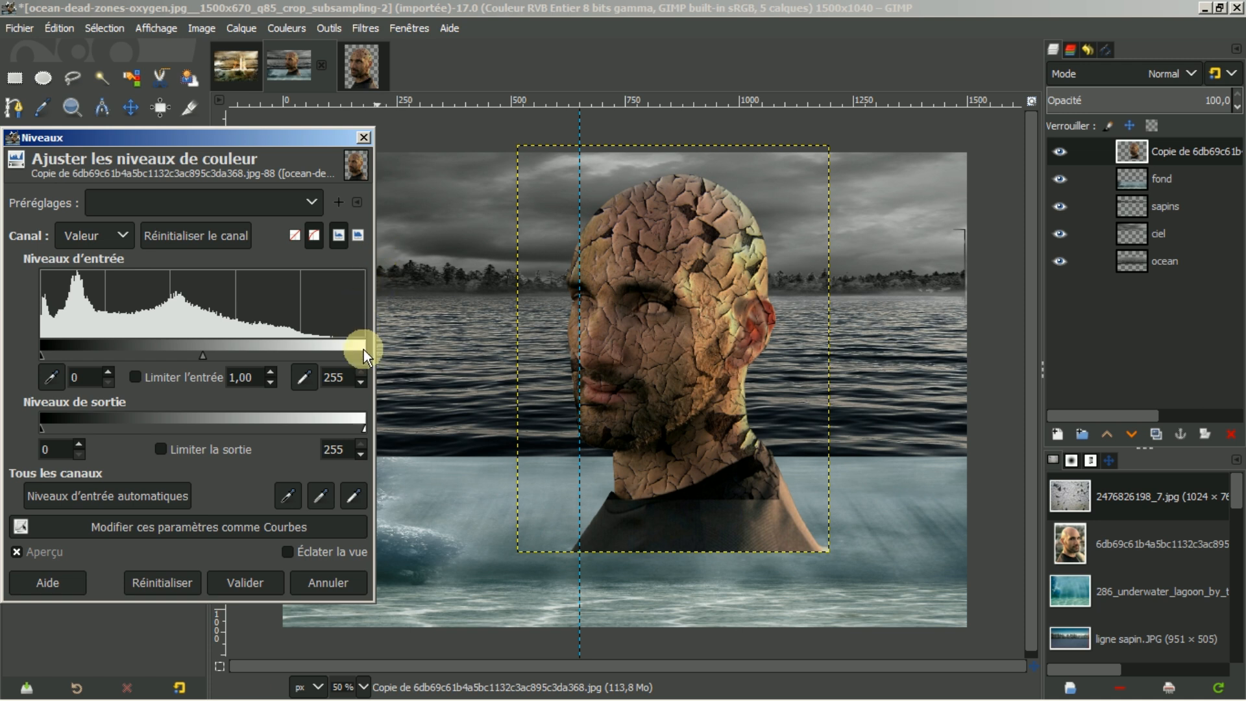
{"action": "left_click_drag", "start_coordinate": [364, 357], "coordinate": [299, 349]}
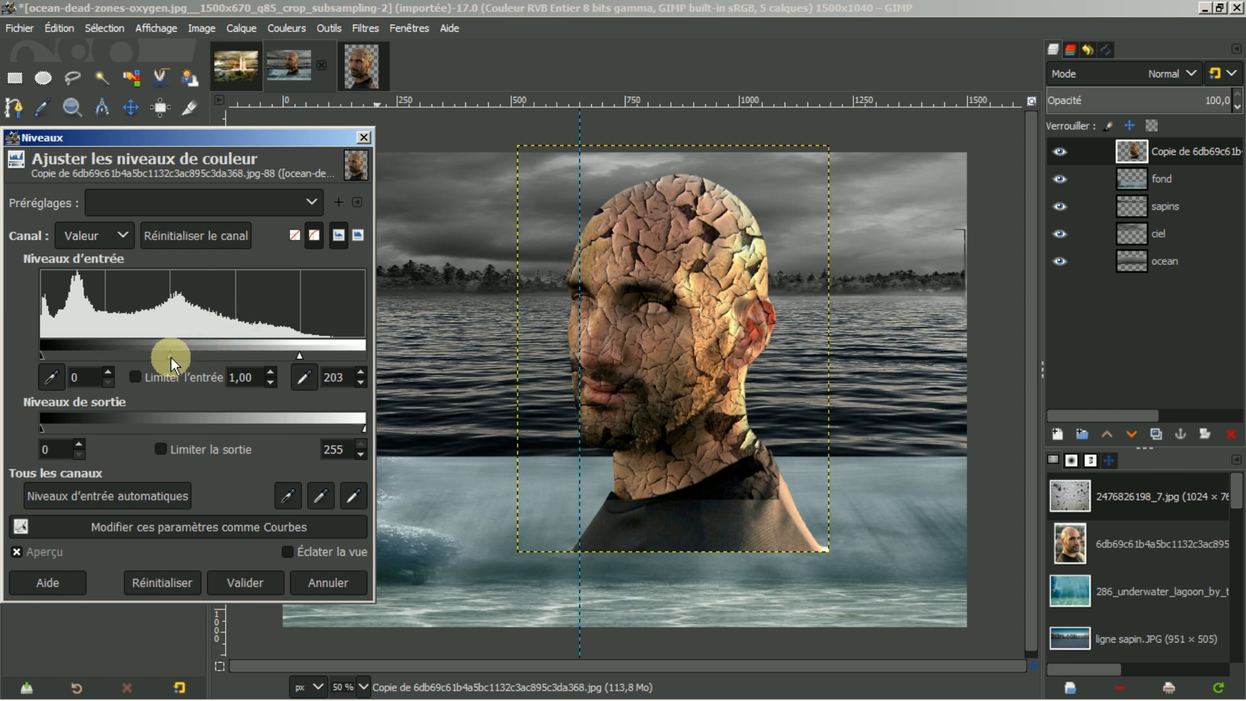
{"action": "left_click", "coordinate": [271, 381]}
{"action": "left_click", "coordinate": [270, 381]}
{"action": "left_click", "coordinate": [270, 382]}
{"action": "left_click", "coordinate": [270, 382]}
{"action": "left_click", "coordinate": [270, 382]}
{"action": "left_click", "coordinate": [270, 381]}
{"action": "left_click", "coordinate": [270, 382]}
{"action": "left_click", "coordinate": [270, 382]}
{"action": "left_click", "coordinate": [270, 381]}
{"action": "left_click", "coordinate": [270, 381]}
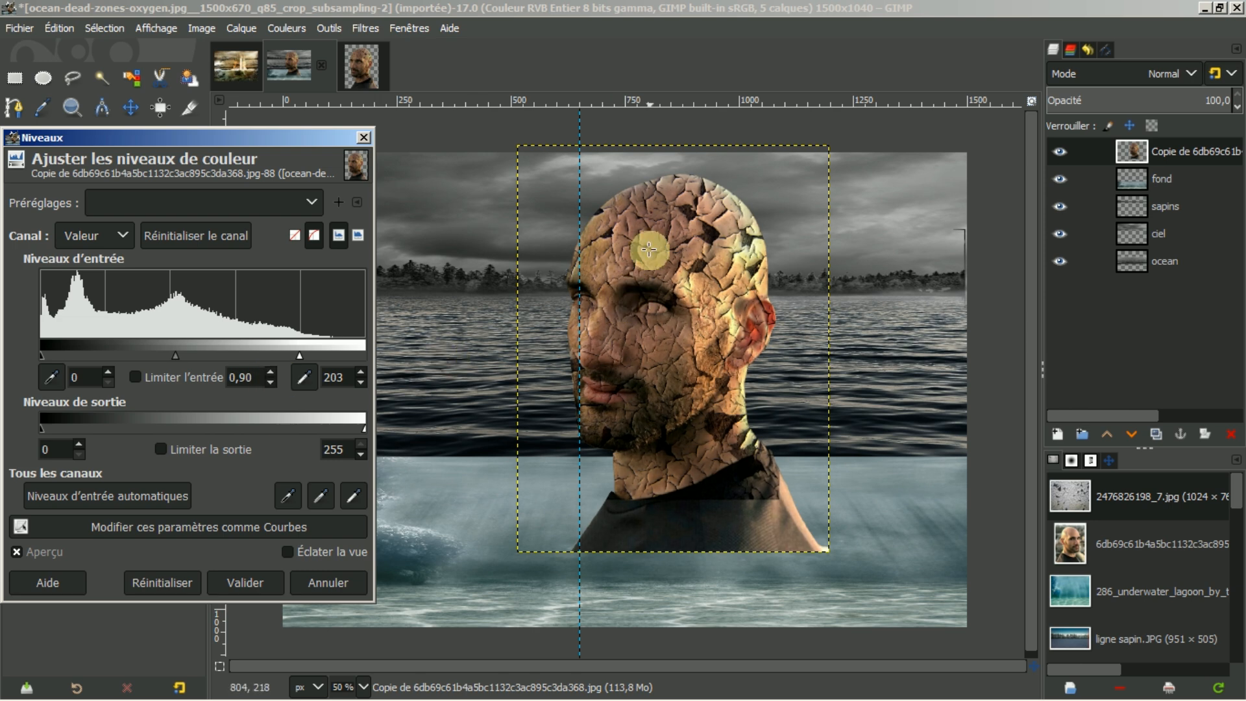
{"action": "left_click", "coordinate": [237, 578]}
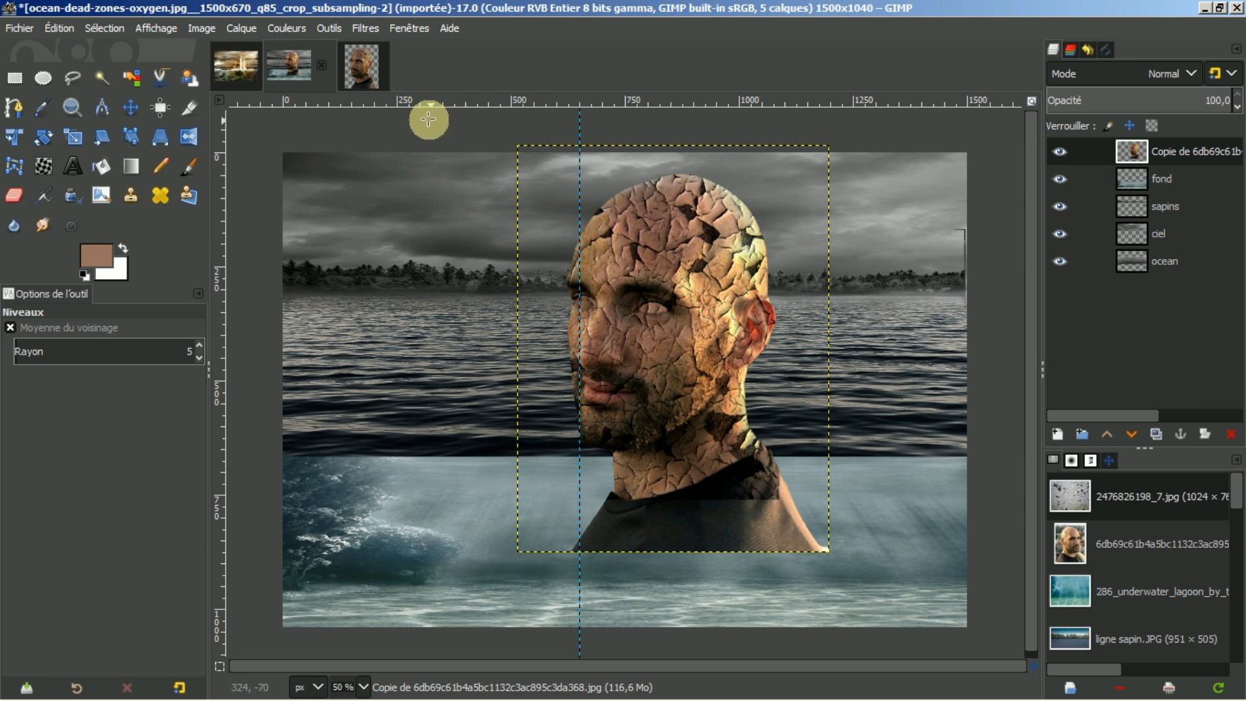
- Add a horizontal guide at 512 px and move the portrait down so the eyes align with it
{"action": "left_click_drag", "start_coordinate": [429, 97], "coordinate": [344, 386]}
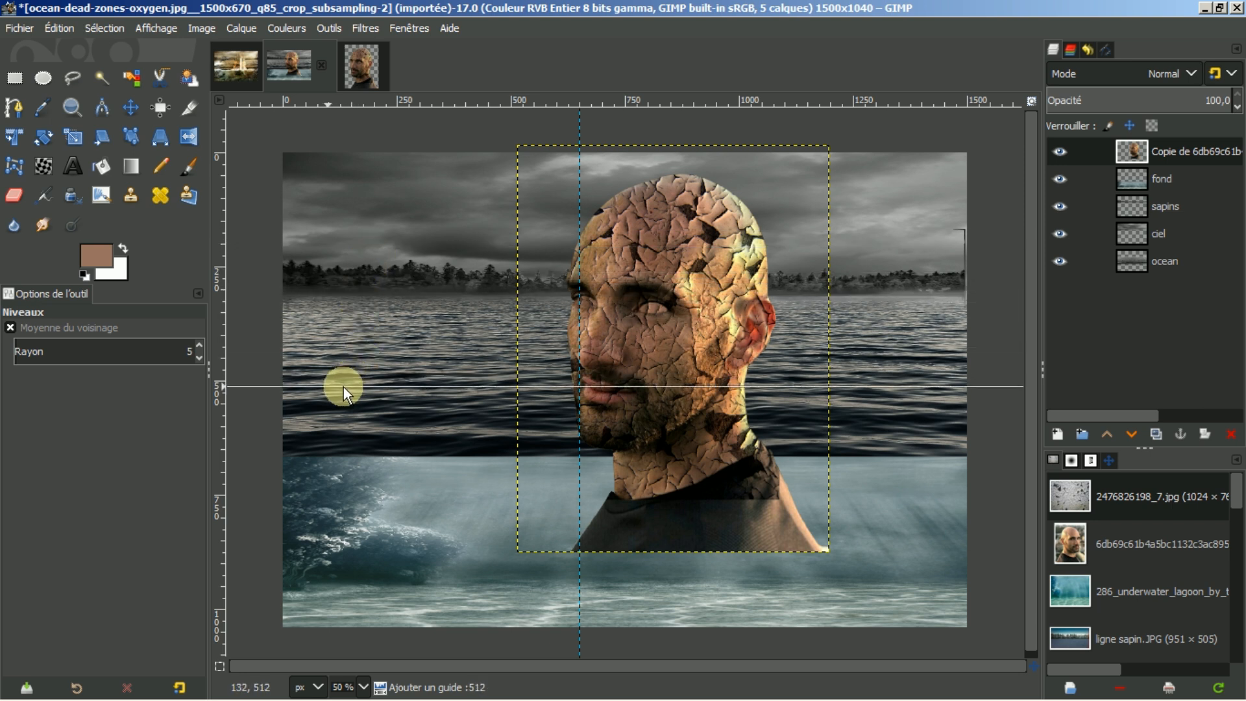
{"action": "left_click_drag", "start_coordinate": [344, 387], "coordinate": [344, 387]}
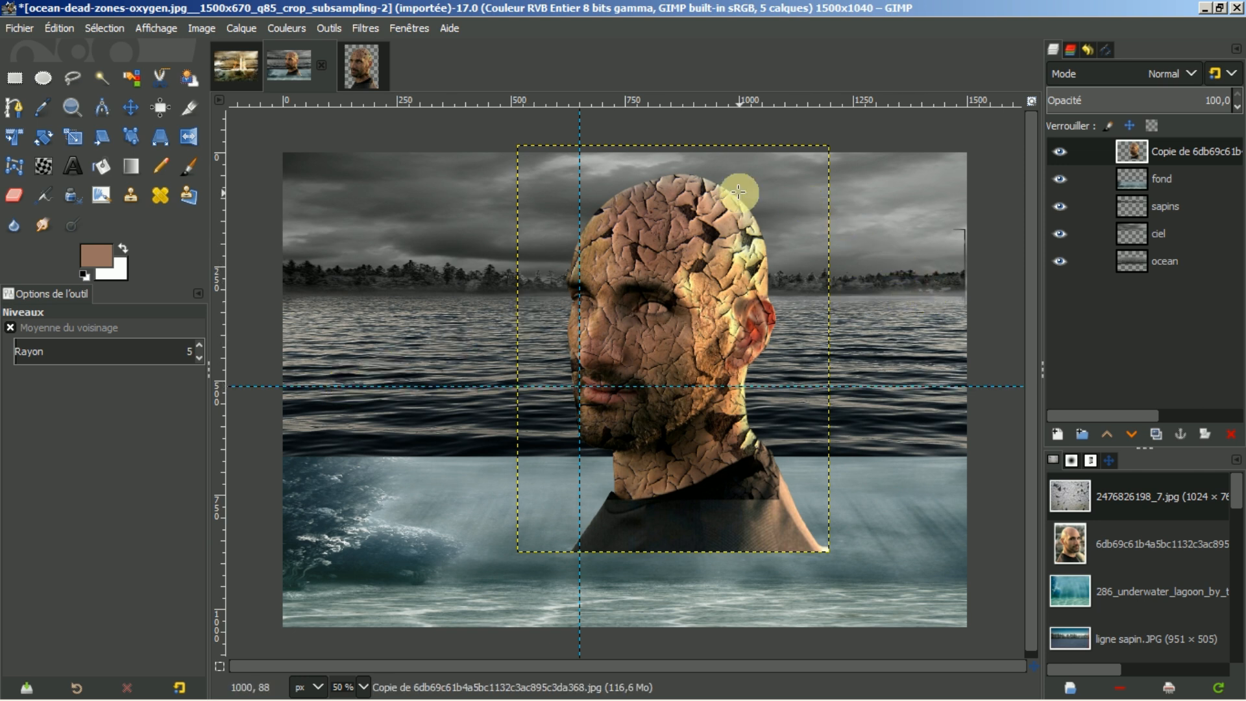
{"action": "left_click", "coordinate": [131, 105]}
{"action": "left_click_drag", "start_coordinate": [654, 284], "coordinate": [684, 321]}
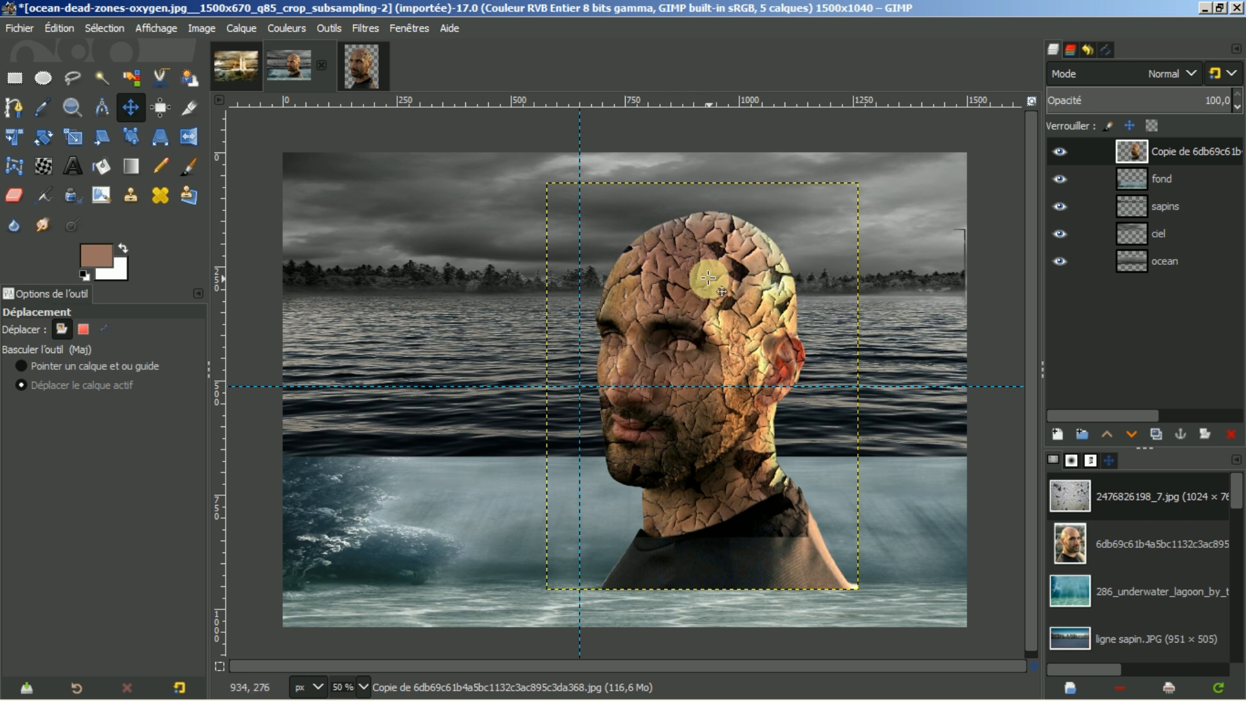
{"action": "left_click_drag", "start_coordinate": [662, 295], "coordinate": [659, 335]}
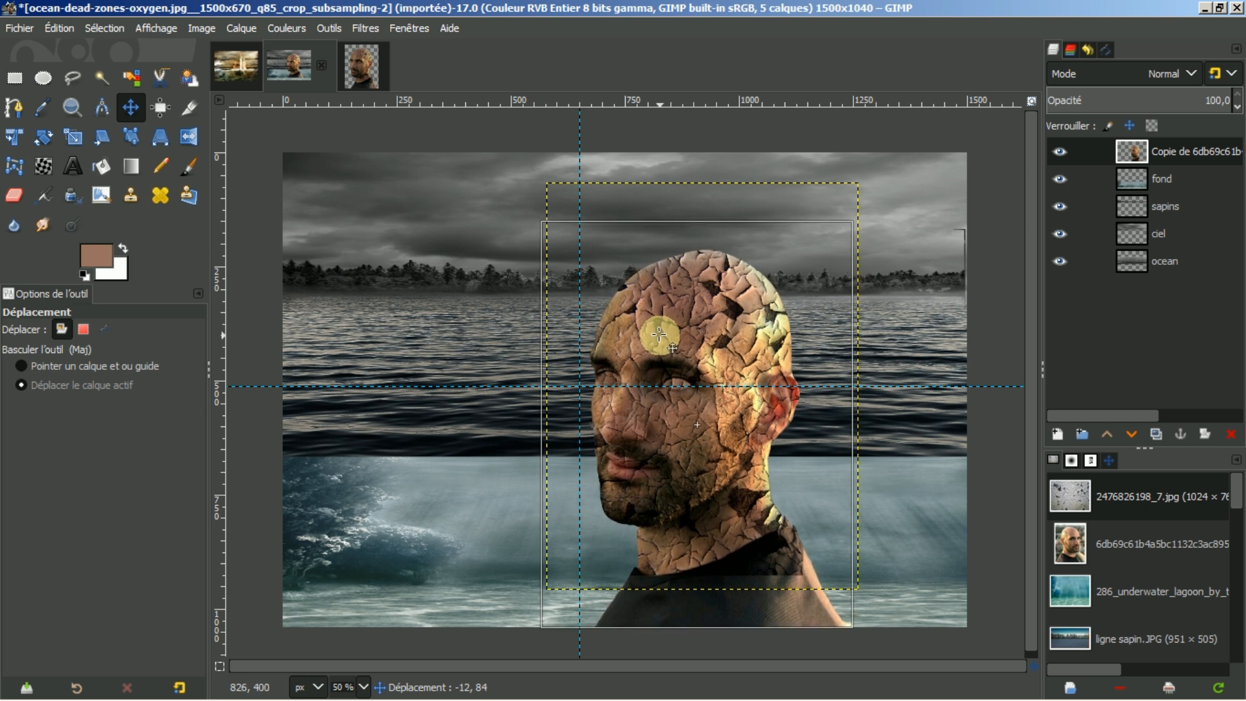
{"action": "left_click_drag", "start_coordinate": [660, 335], "coordinate": [657, 336]}
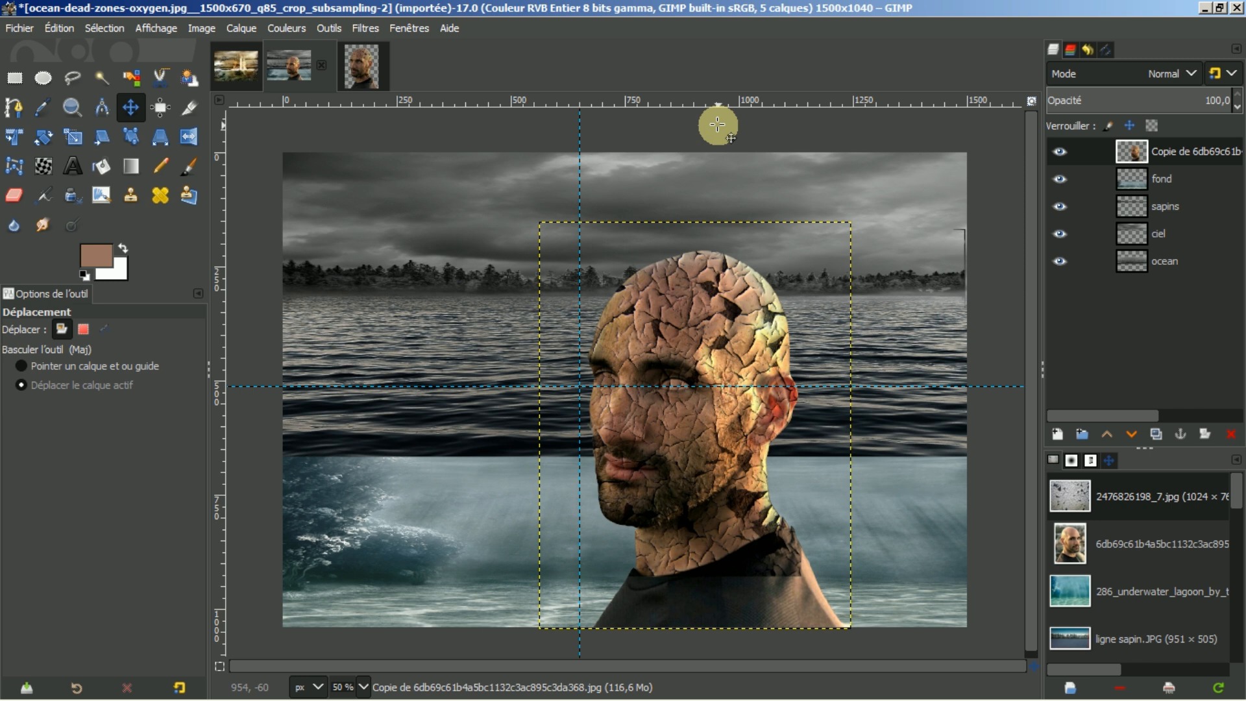
- Nudge the portrait layer left until the face's edge meets the vertical guide
{"action": "key", "text": "Left"}
{"action": "key", "text": "Left"}
{"action": "key", "text": "Left"}
{"action": "key", "text": "Left"}
{"action": "key", "text": "Left"}
{"action": "key", "text": "Left"}
{"action": "key", "text": "Left"}
{"action": "key", "text": "Left"}
{"action": "key", "text": "Left"}
{"action": "key", "text": "Left"}
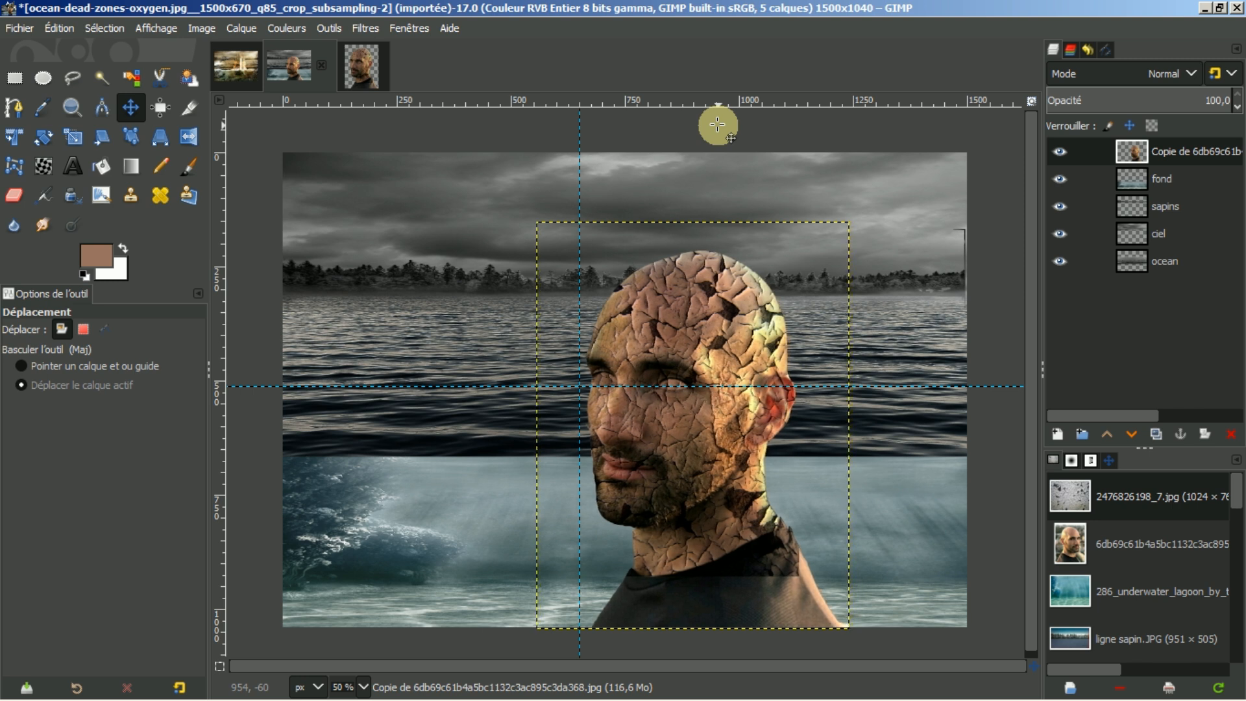
{"action": "key", "text": "Left"}
{"action": "key", "text": "Left"}
{"action": "key", "text": "Left"}
{"action": "key", "text": "Left"}
{"action": "key", "text": "Left"}
{"action": "key", "text": "Left"}
{"action": "key", "text": "Left"}
{"action": "key", "text": "Left"}
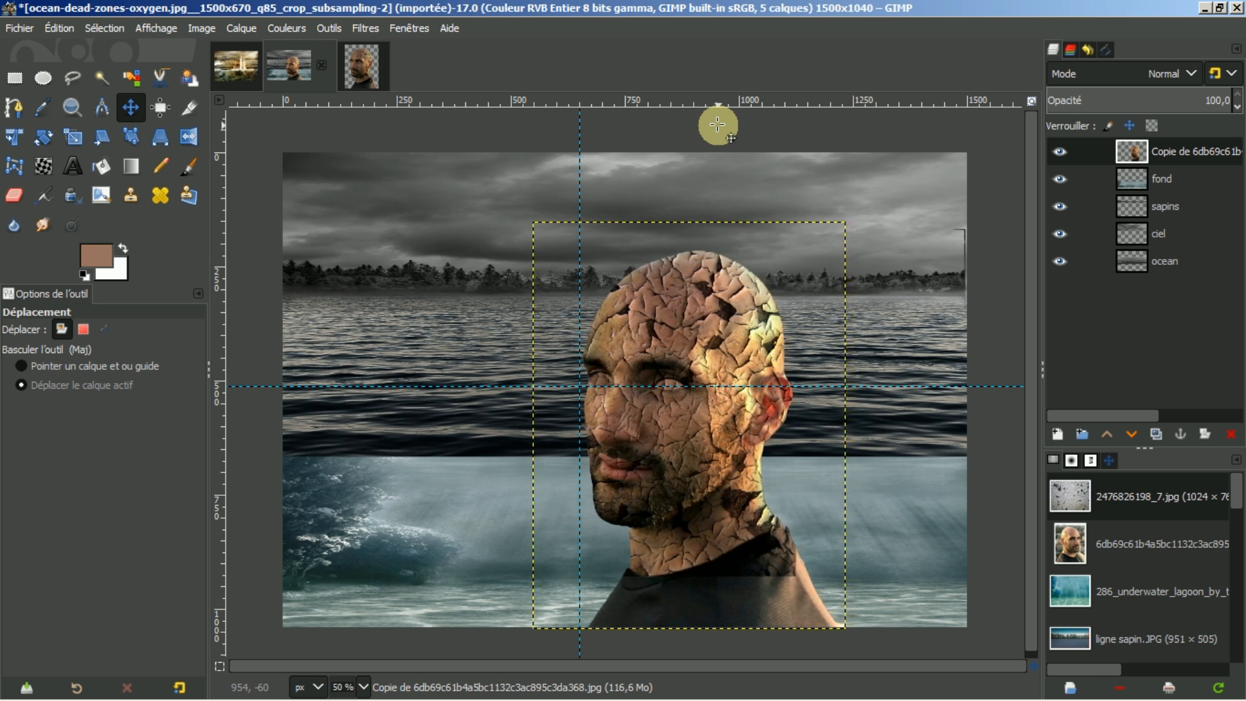
{"action": "key", "text": "Left"}
{"action": "key", "text": "Left"}
{"action": "key", "text": "Left"}
{"action": "key", "text": "Left"}
{"action": "key", "text": "Left"}
{"action": "key", "text": "Left"}
{"action": "key", "text": "Left"}
{"action": "key", "text": "Left"}
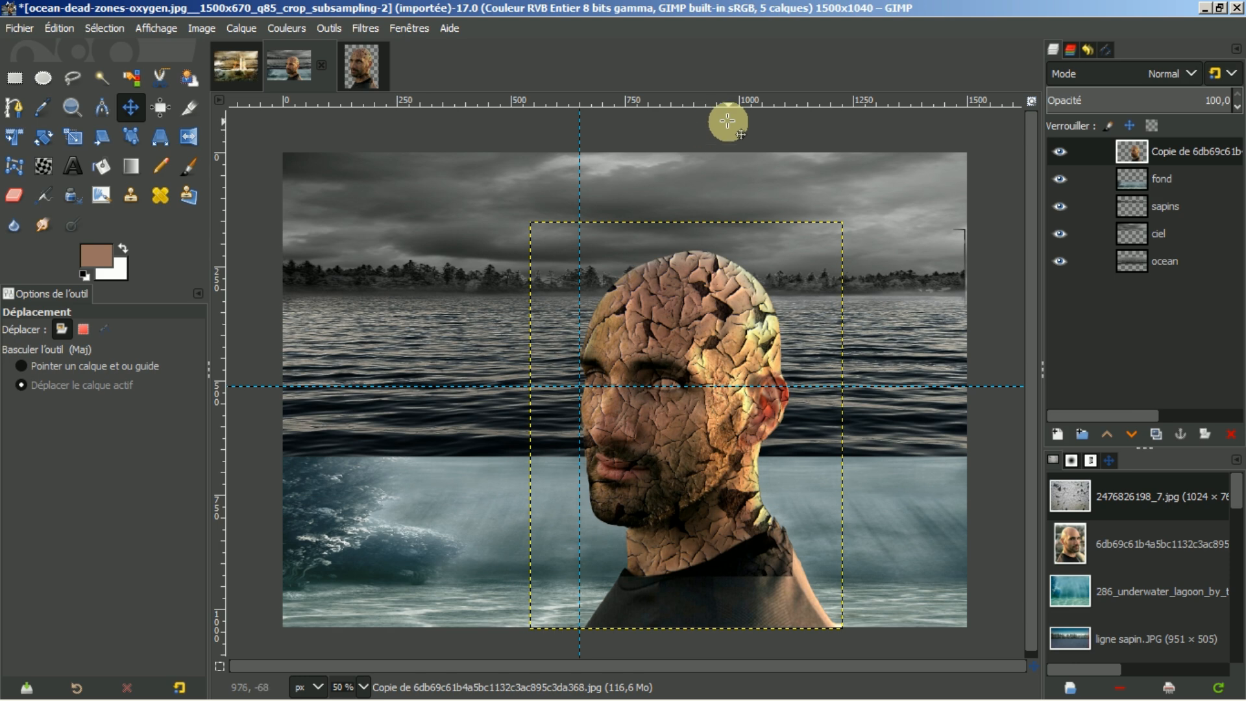
- Expand the portrait layer to the image dimensions and remove all guides
{"action": "right_click", "coordinate": [1138, 153]}
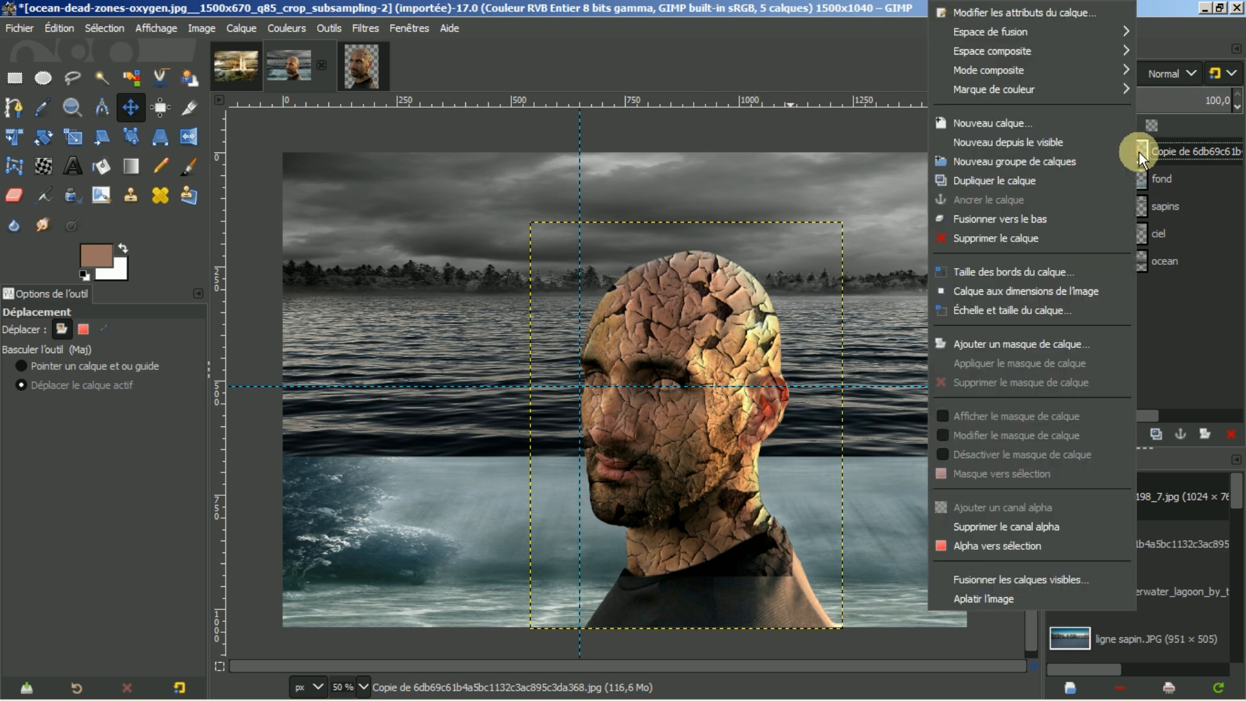
{"action": "left_click", "coordinate": [1018, 295]}
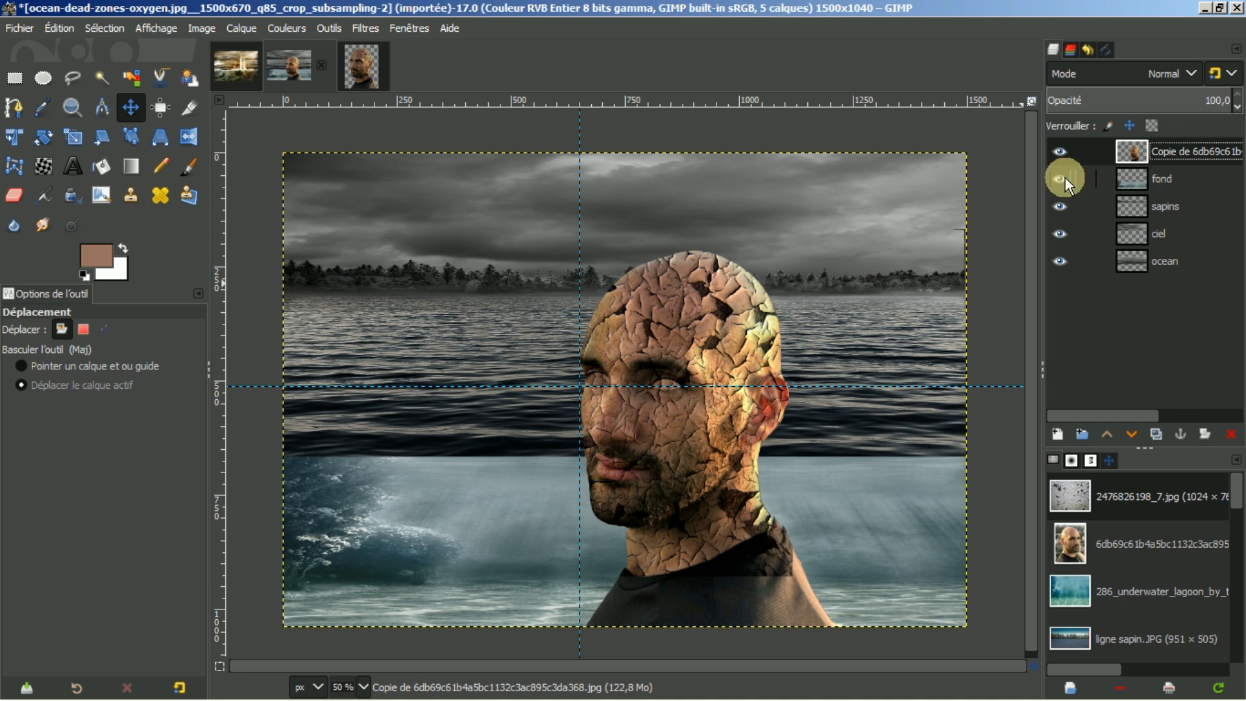
{"action": "left_click", "coordinate": [102, 26]}
{"action": "mouse_move", "coordinate": [194, 23]}
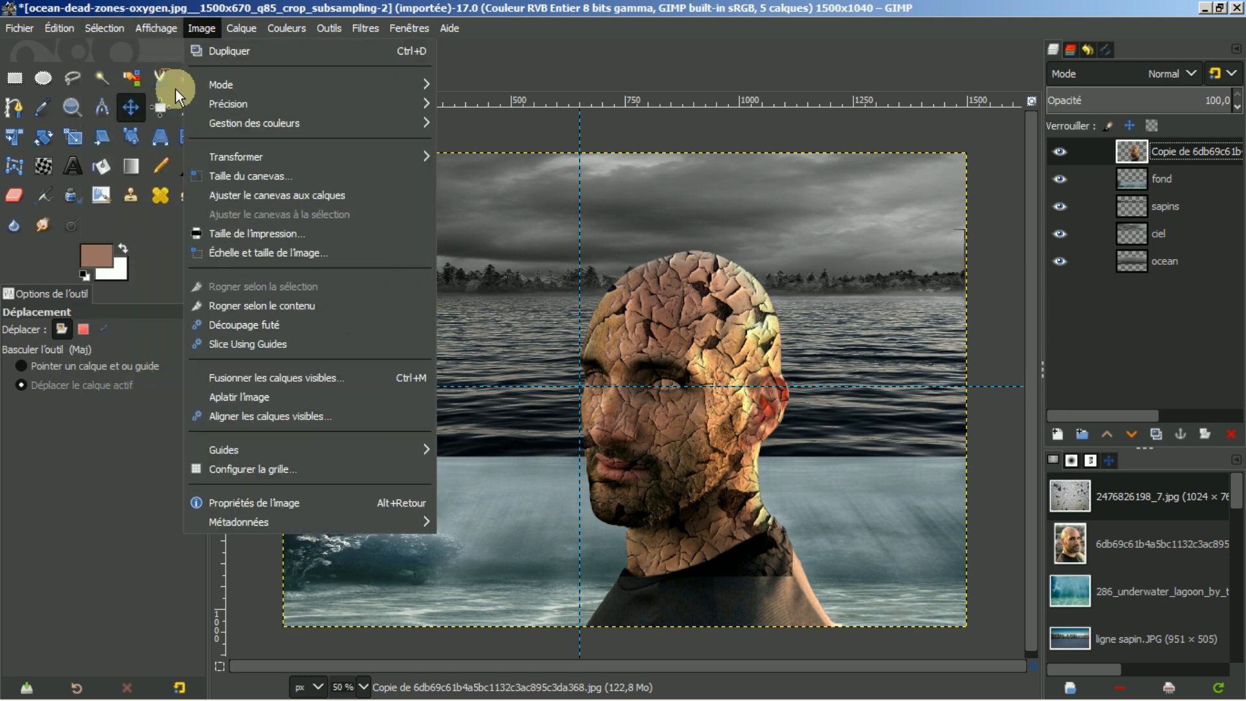
{"action": "mouse_move", "coordinate": [248, 452]}
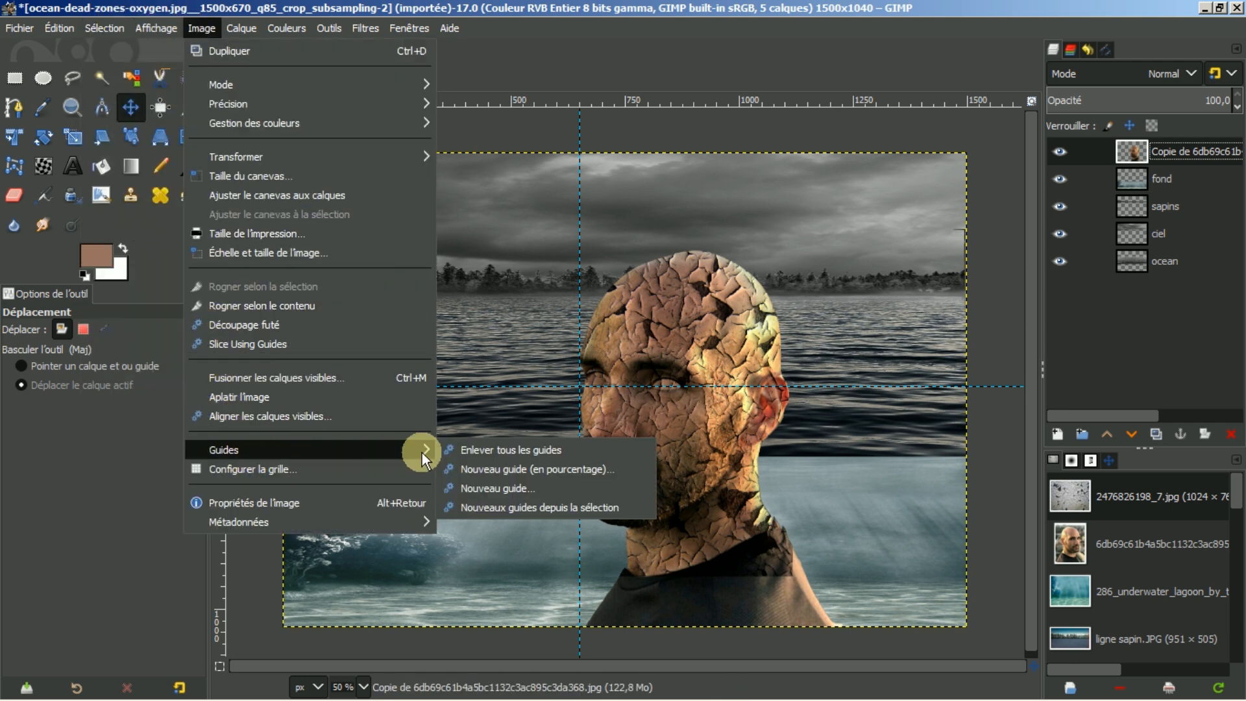
{"action": "left_click", "coordinate": [468, 450]}
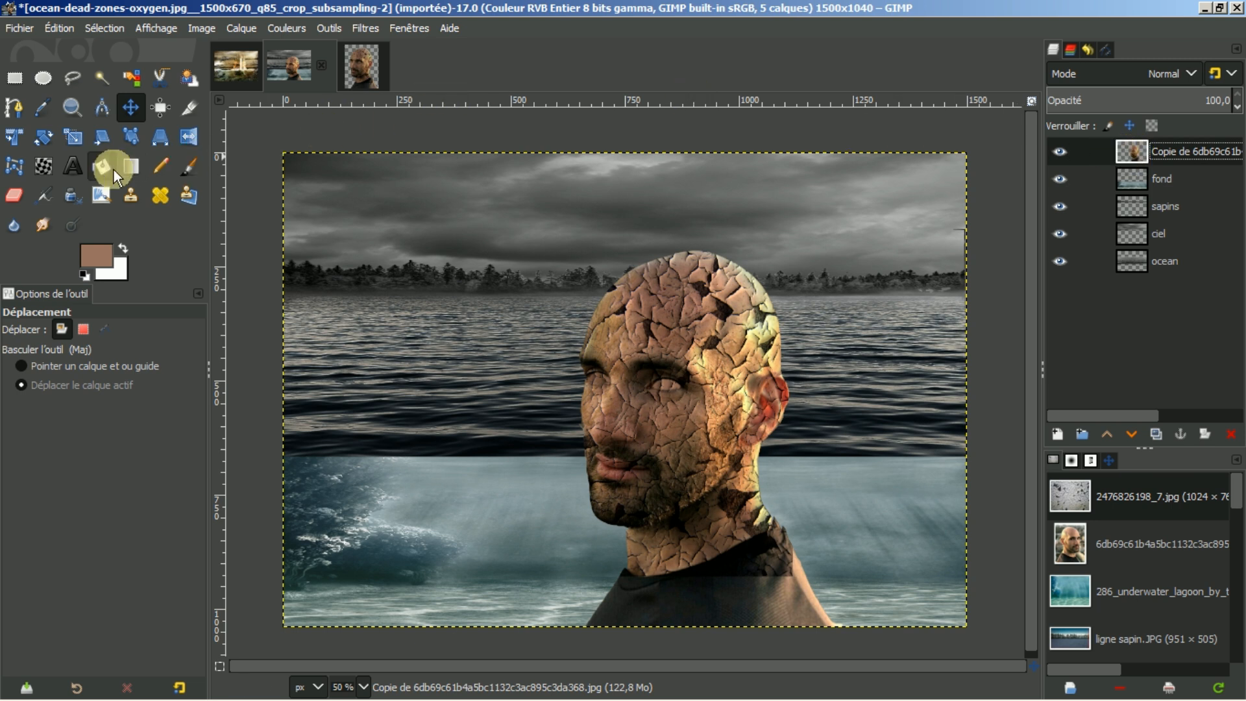
- Erase the shirt and shoulders below the neck with a 107 px soft eraser
{"action": "left_click", "coordinate": [15, 194]}
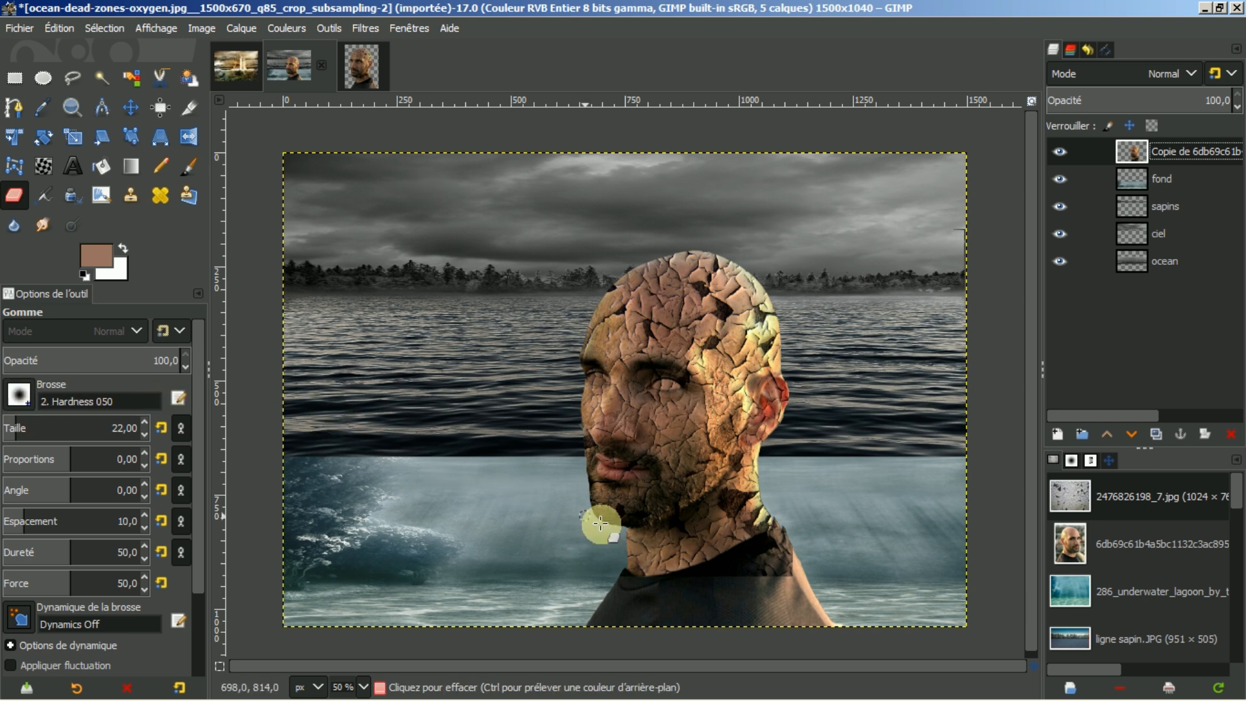
{"action": "left_click", "coordinate": [39, 420]}
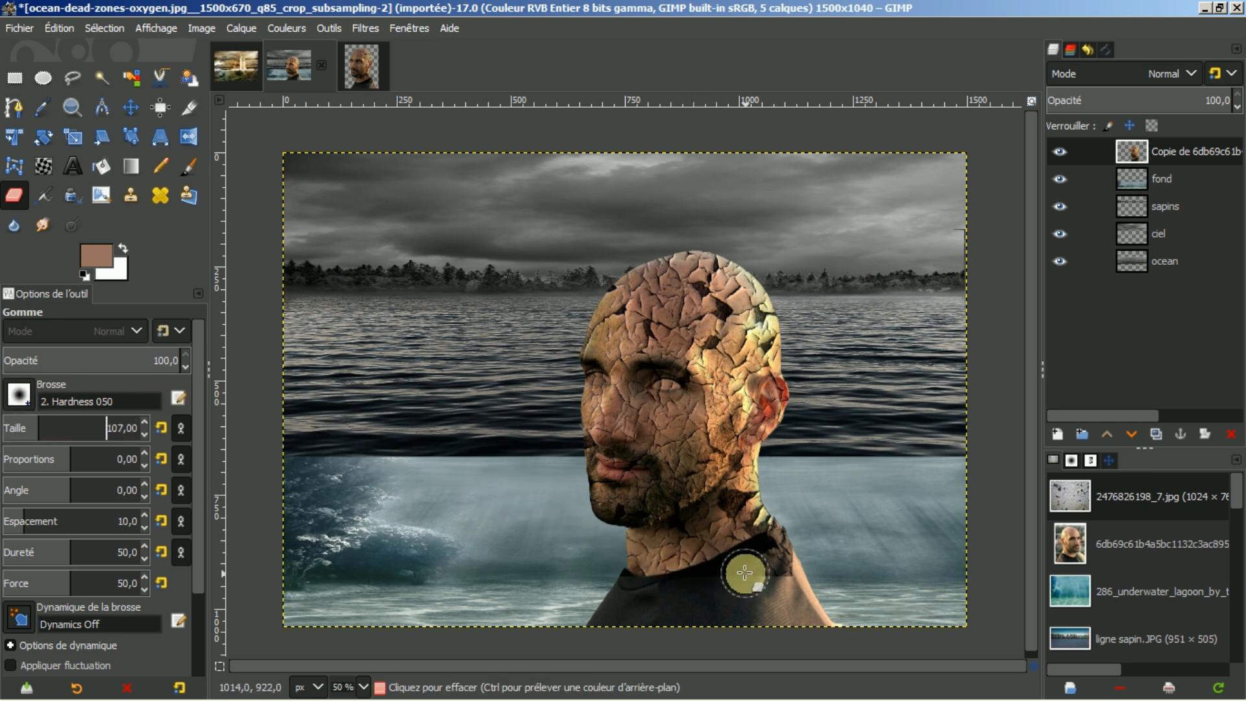
{"action": "mouse_move", "coordinate": [831, 612]}
{"action": "left_mouse_down"}
{"action": "mouse_move", "coordinate": [799, 621]}
{"action": "mouse_move", "coordinate": [829, 615]}
{"action": "mouse_move", "coordinate": [817, 623]}
{"action": "mouse_move", "coordinate": [810, 599]}
{"action": "mouse_move", "coordinate": [760, 612]}
{"action": "mouse_move", "coordinate": [802, 577]}
{"action": "mouse_move", "coordinate": [748, 600]}
{"action": "mouse_move", "coordinate": [794, 572]}
{"action": "mouse_move", "coordinate": [757, 591]}
{"action": "mouse_move", "coordinate": [776, 572]}
{"action": "mouse_move", "coordinate": [746, 578]}
{"action": "mouse_move", "coordinate": [773, 559]}
{"action": "mouse_move", "coordinate": [745, 563]}
{"action": "mouse_move", "coordinate": [809, 512]}
{"action": "left_mouse_up"}
{"action": "mouse_move", "coordinate": [720, 621]}
{"action": "left_mouse_down"}
{"action": "mouse_move", "coordinate": [732, 590]}
{"action": "mouse_move", "coordinate": [713, 596]}
{"action": "mouse_move", "coordinate": [720, 574]}
{"action": "mouse_move", "coordinate": [754, 556]}
{"action": "mouse_move", "coordinate": [655, 612]}
{"action": "mouse_move", "coordinate": [708, 608]}
{"action": "mouse_move", "coordinate": [576, 620]}
{"action": "mouse_move", "coordinate": [618, 593]}
{"action": "left_mouse_up"}
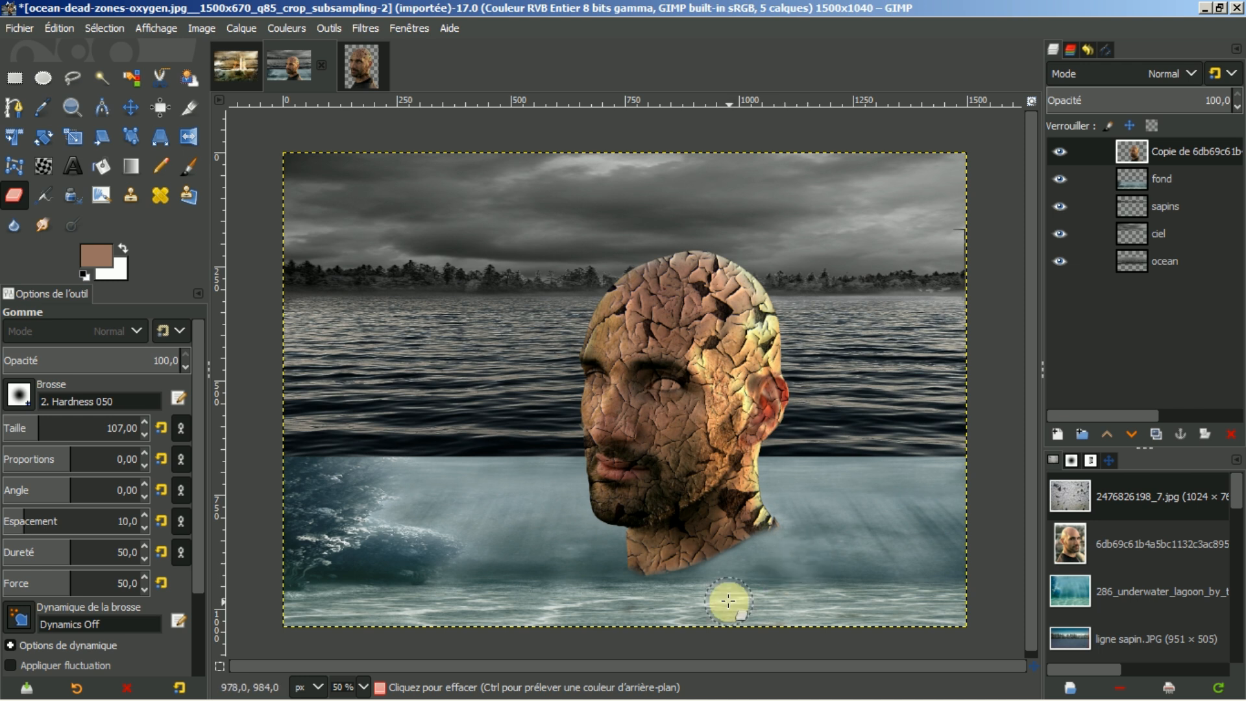
{"action": "left_click", "coordinate": [574, 607]}
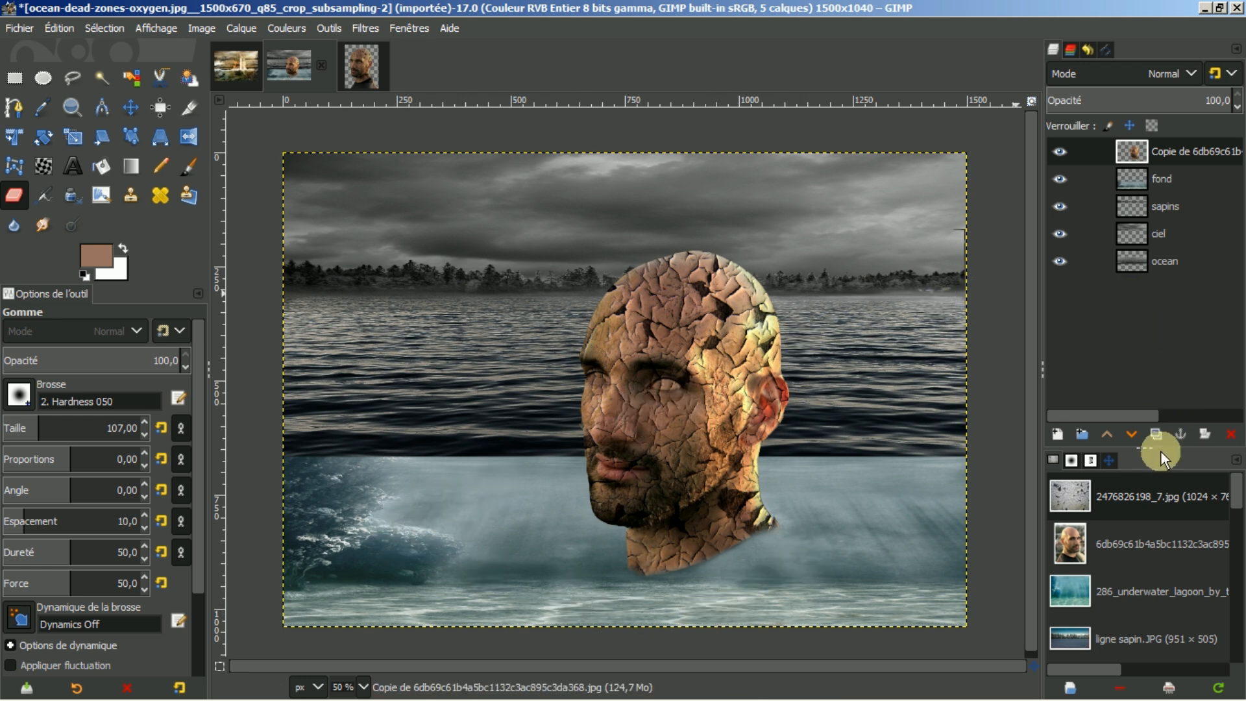
- Open the castle image castle_by_lilystox_d1m3j56.jpg
{"action": "scroll", "coordinate": [1143, 508], "scroll_direction": "down", "scroll_amount": 6}
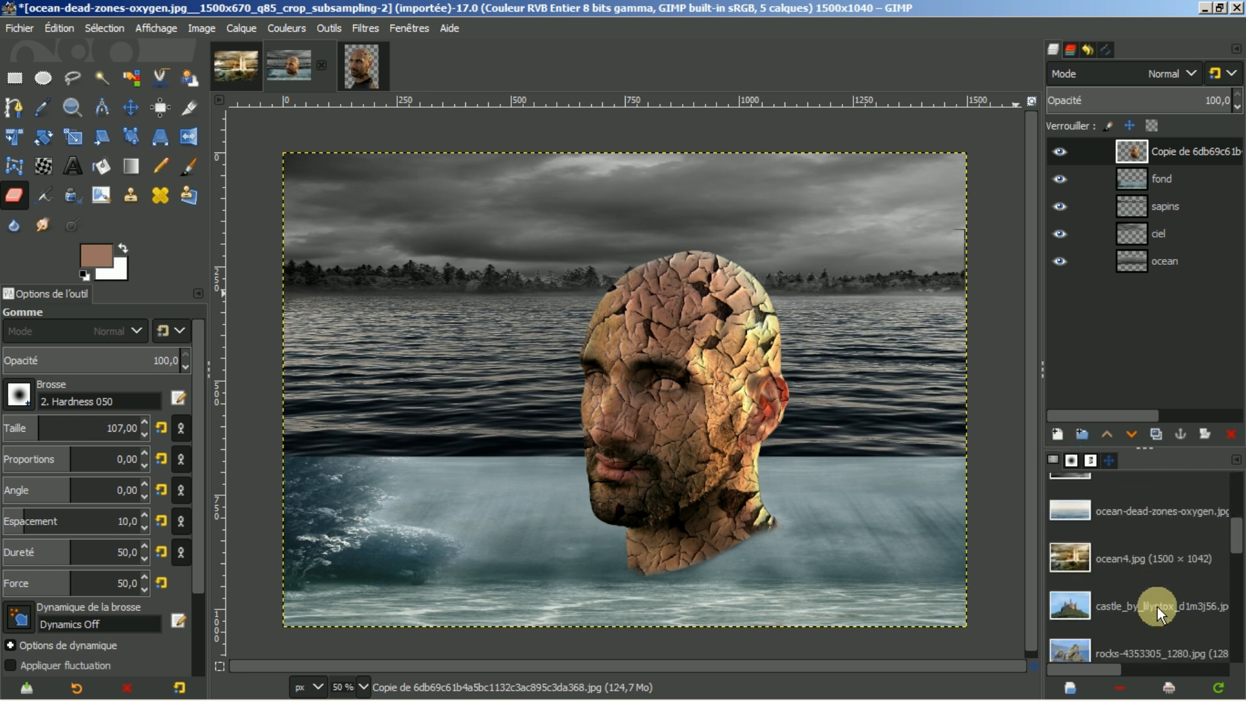
{"action": "left_click", "coordinate": [1134, 604]}
{"action": "double_click", "coordinate": [1137, 602]}
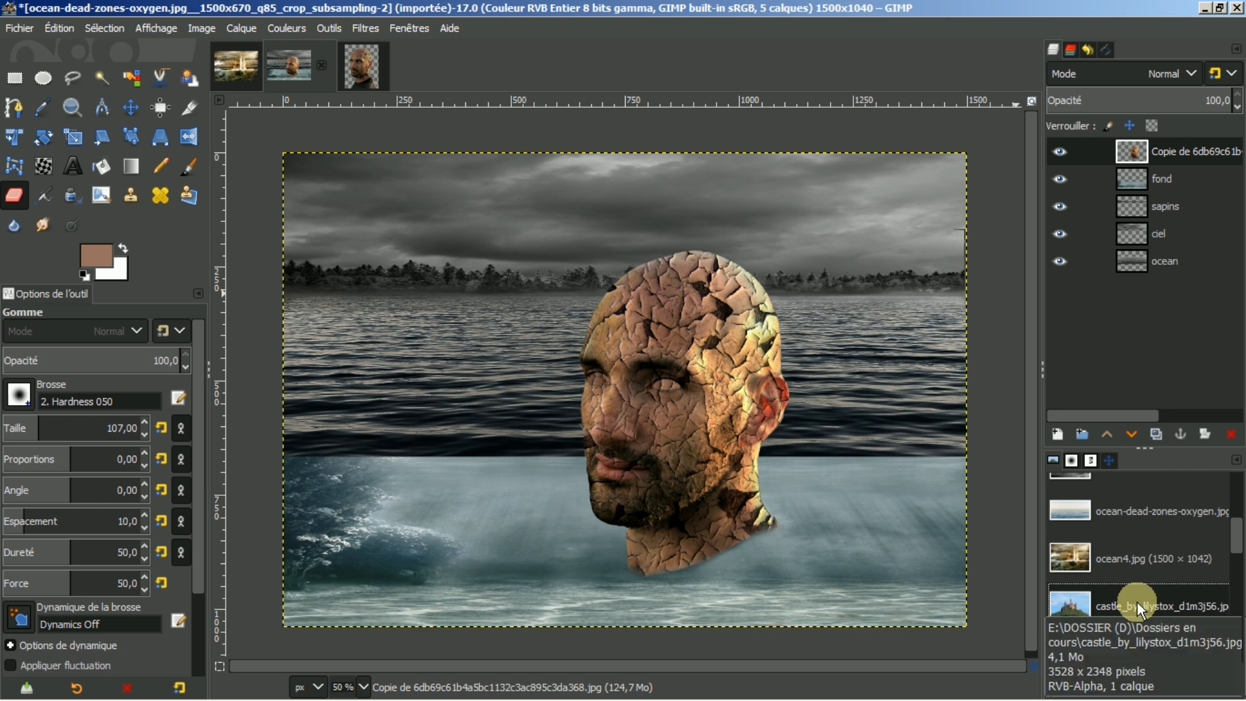
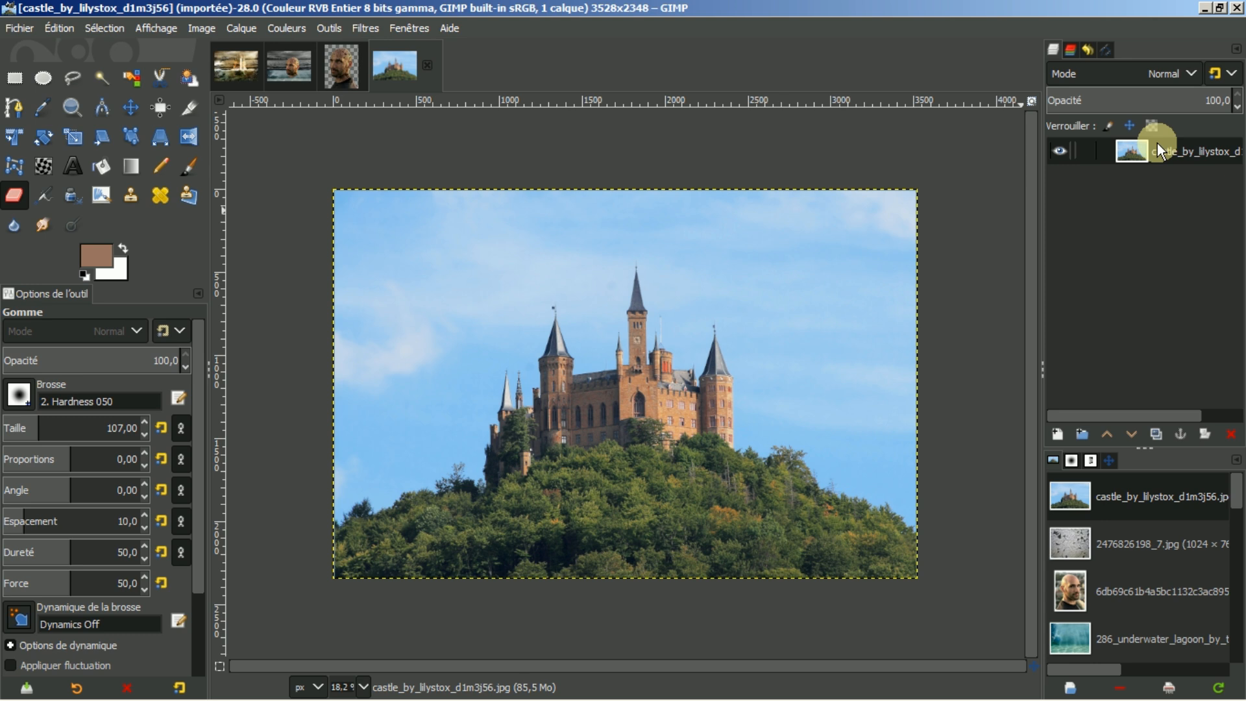
- Import the path "chateau tête.svg" and turn it into a selection around the castle and hill
{"action": "left_click", "coordinate": [1107, 47]}
{"action": "right_click", "coordinate": [1122, 224]}
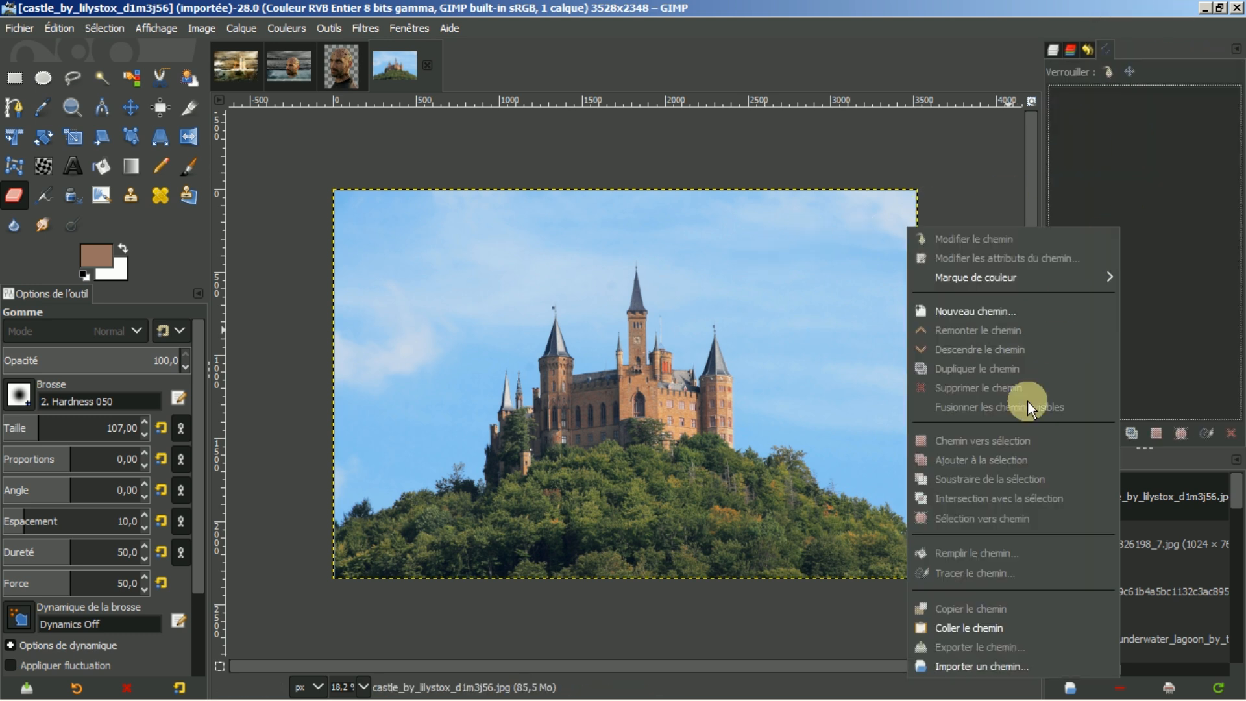
{"action": "left_click", "coordinate": [973, 668]}
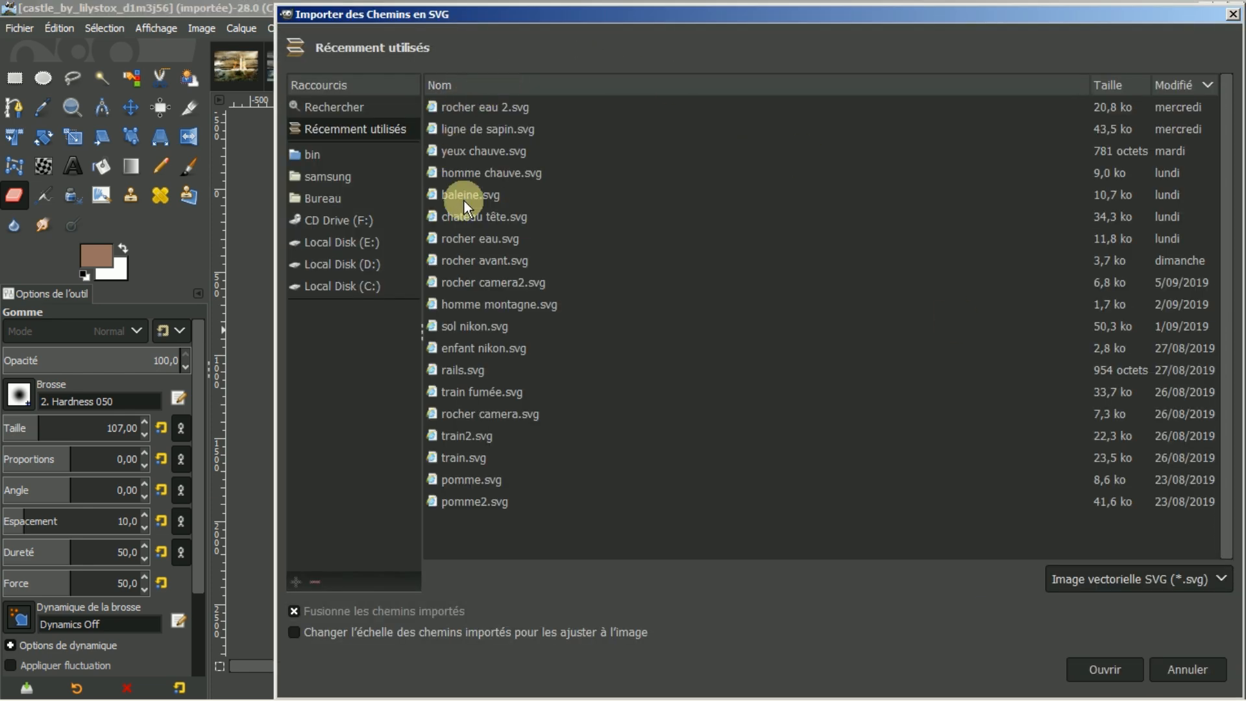
{"action": "left_click", "coordinate": [483, 218]}
{"action": "left_click", "coordinate": [1123, 664]}
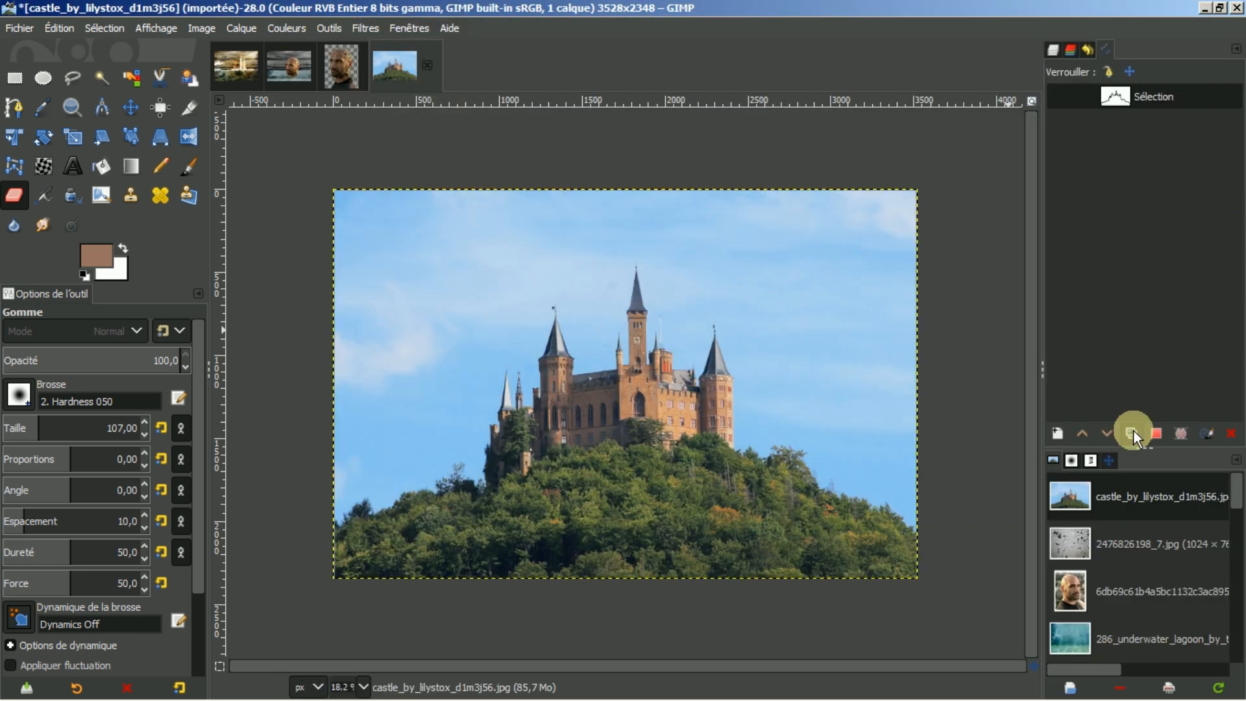
{"action": "left_click", "coordinate": [1154, 434]}
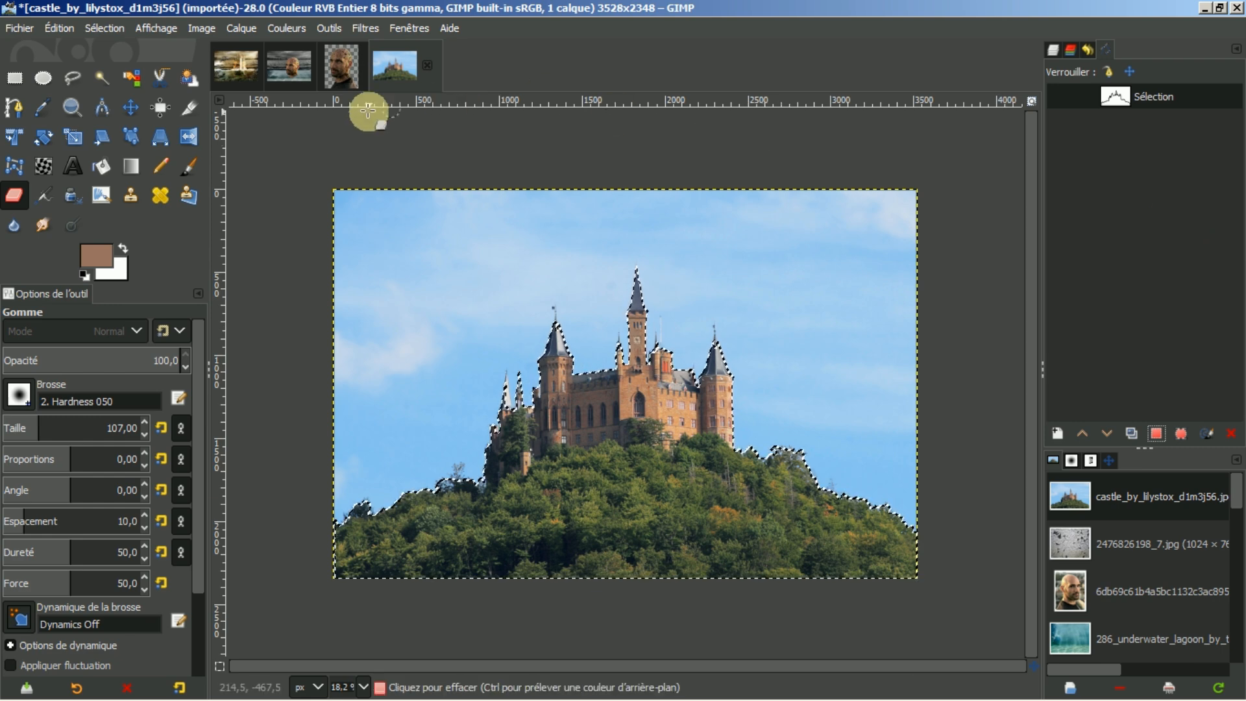
- Invert the selection, delete the sky around the castle and hill, and clear the selection
{"action": "left_click", "coordinate": [104, 29]}
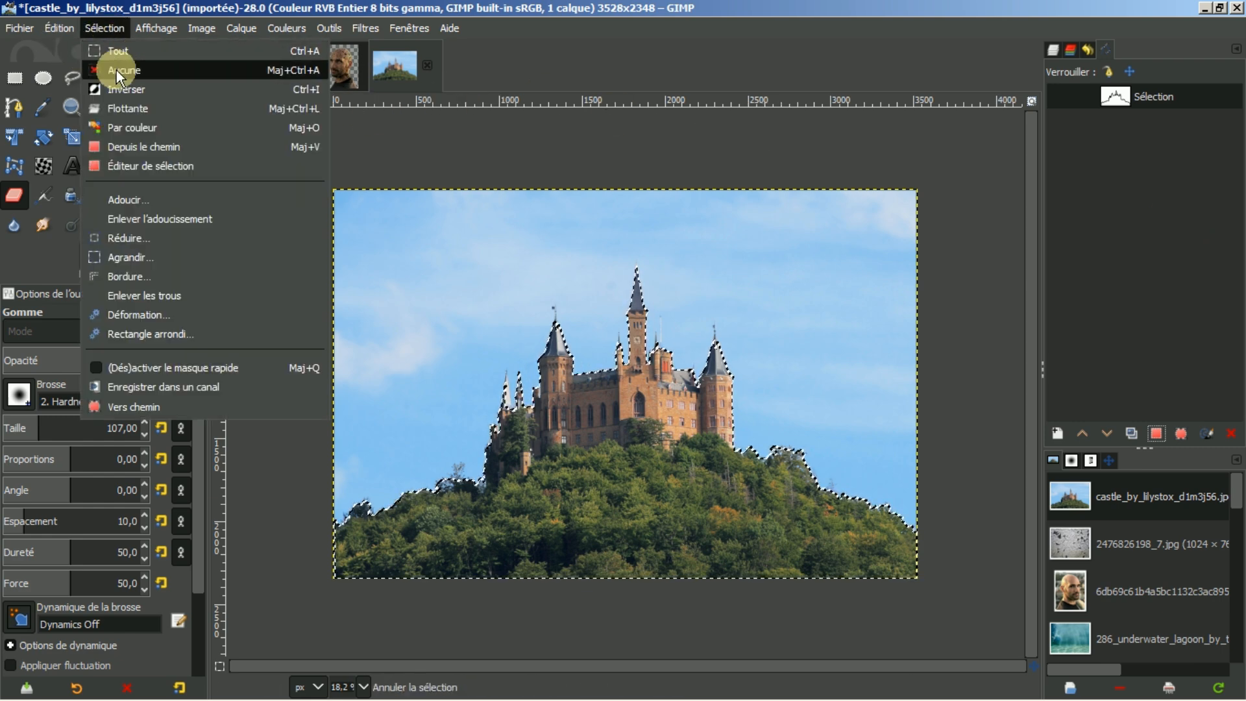
{"action": "left_click", "coordinate": [114, 89]}
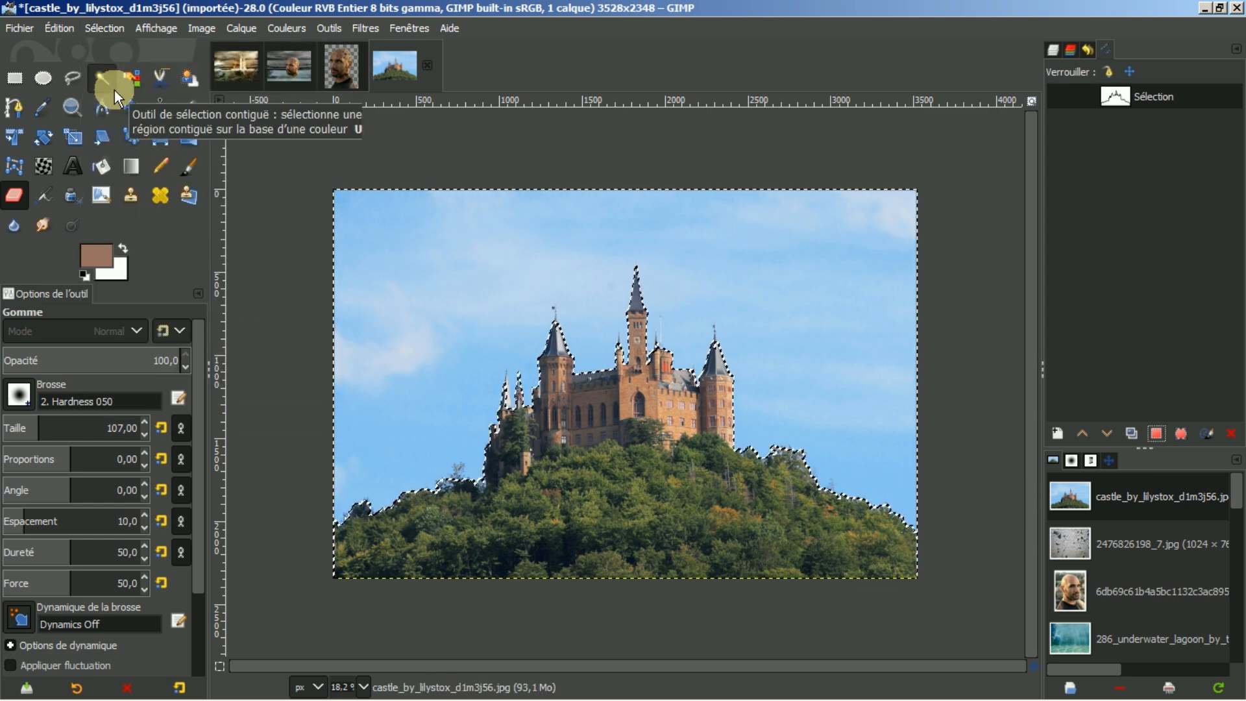
{"action": "key", "text": "Delete"}
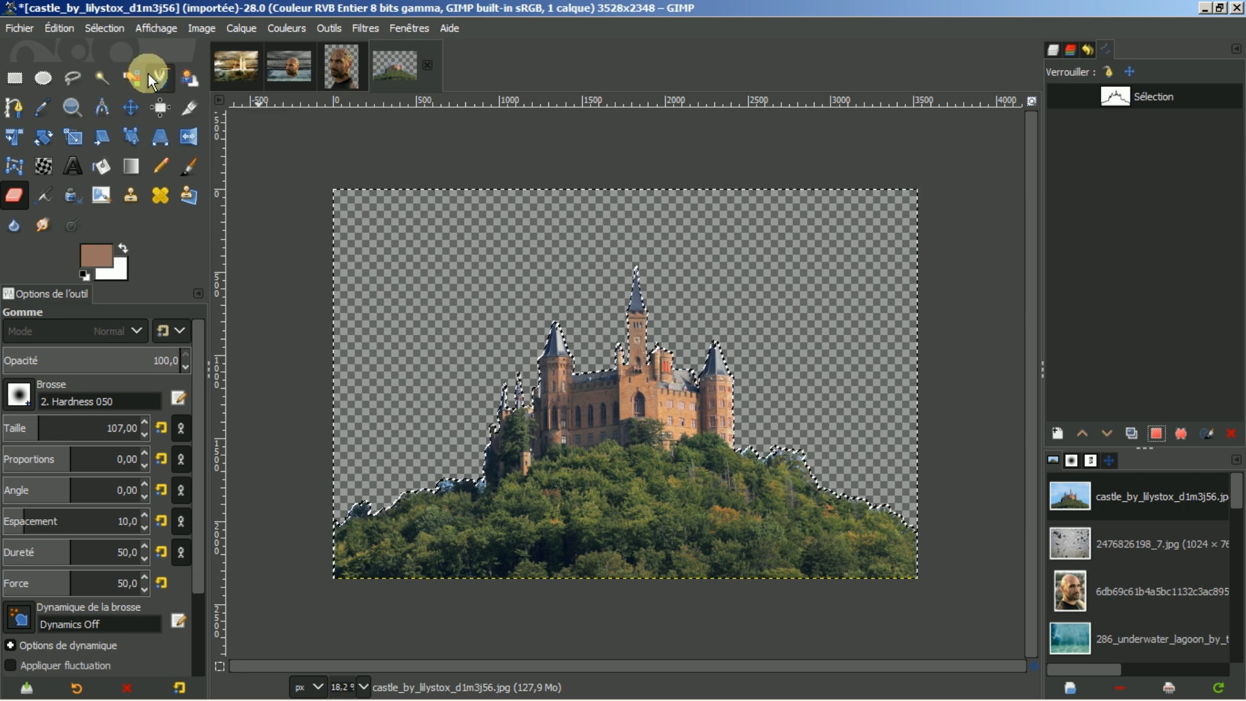
{"action": "left_click", "coordinate": [106, 27]}
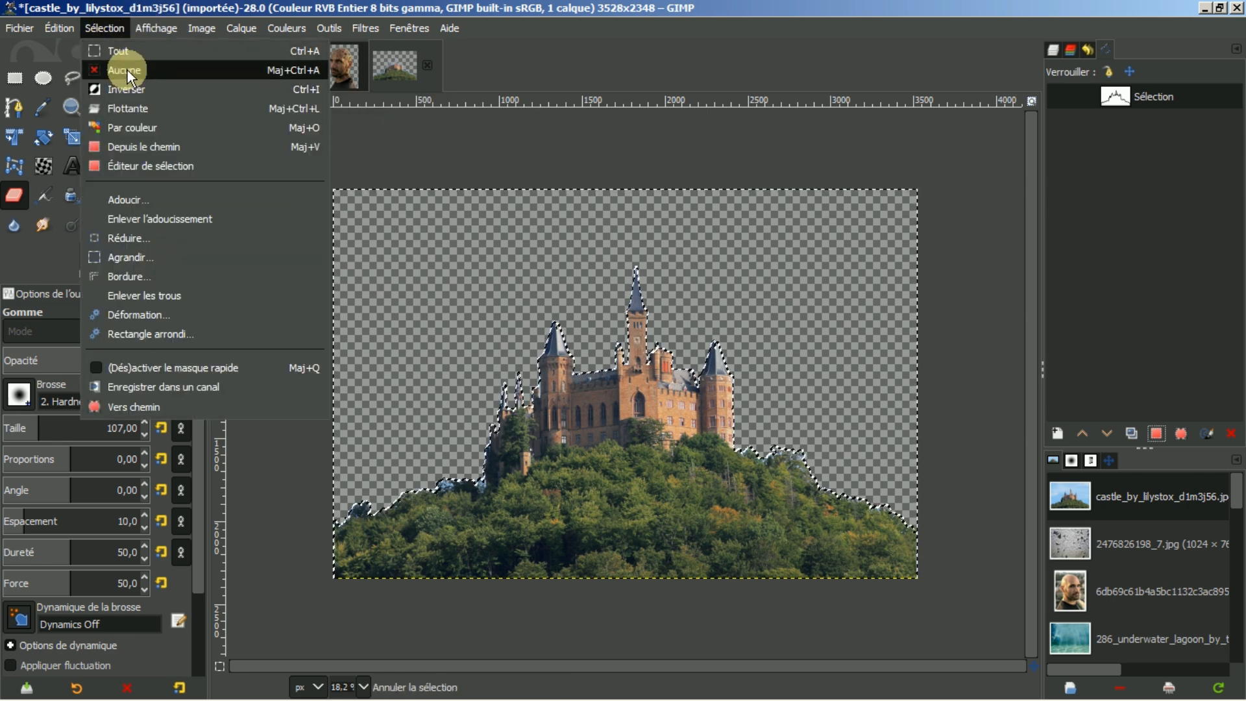
{"action": "left_click", "coordinate": [127, 70]}
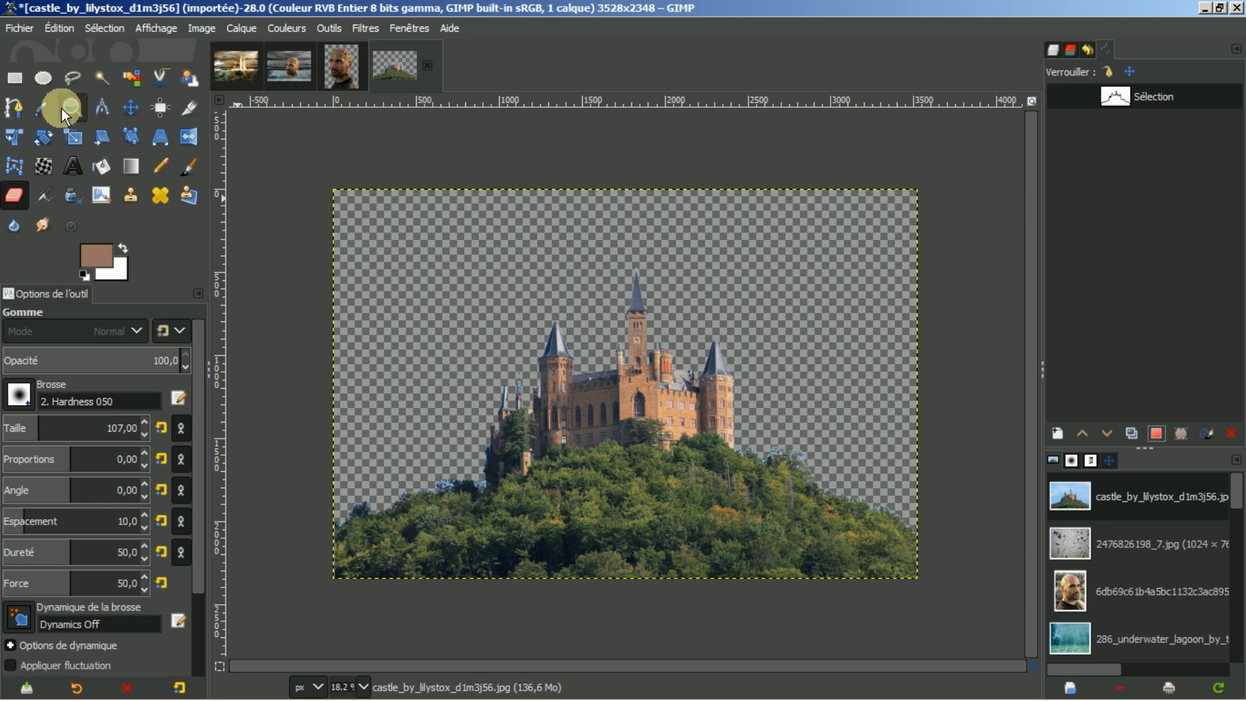
- Scale the castle image to 840 x 559 px with LoHalo interpolation
{"action": "left_click", "coordinate": [201, 28]}
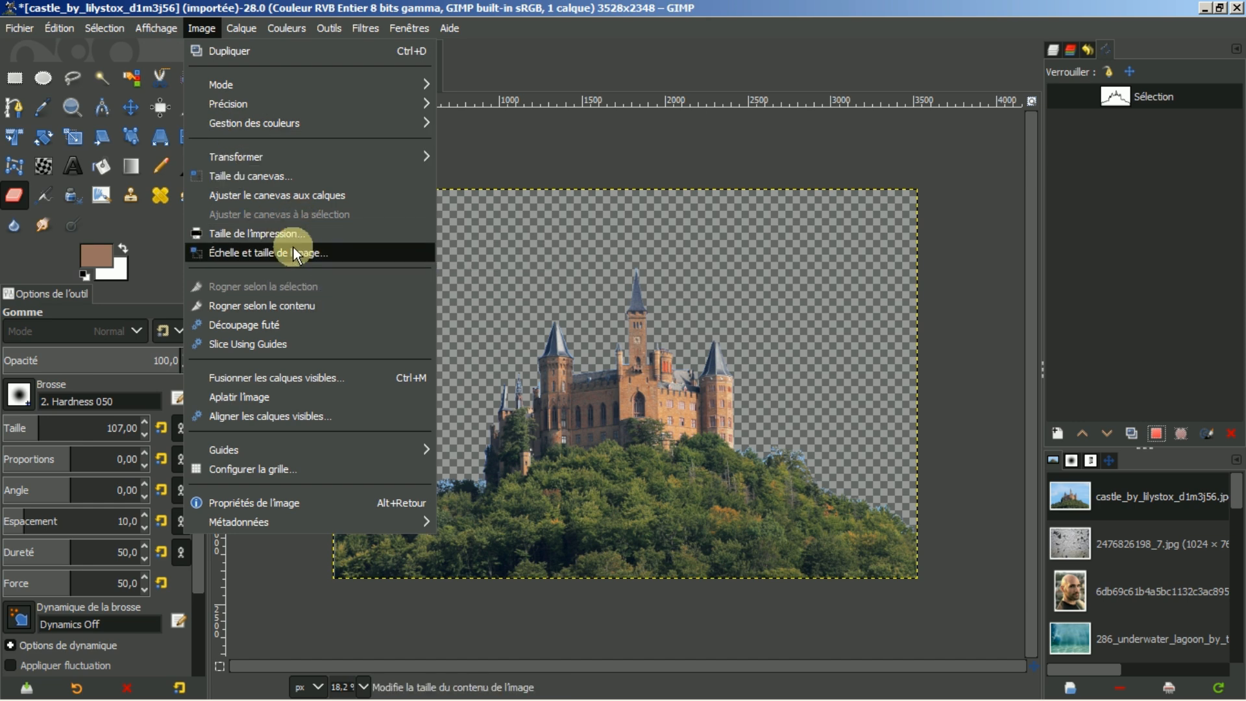
{"action": "left_click", "coordinate": [267, 254]}
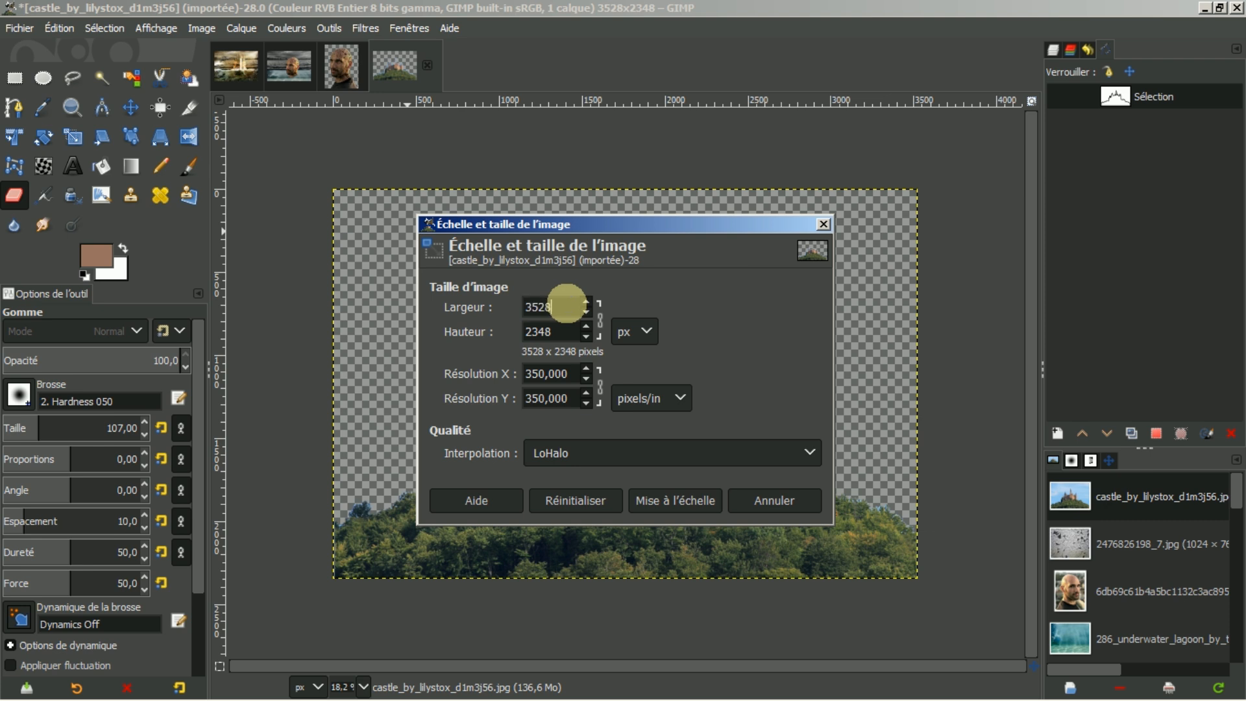
{"action": "type", "text": "840"}
{"action": "key", "text": "Return"}
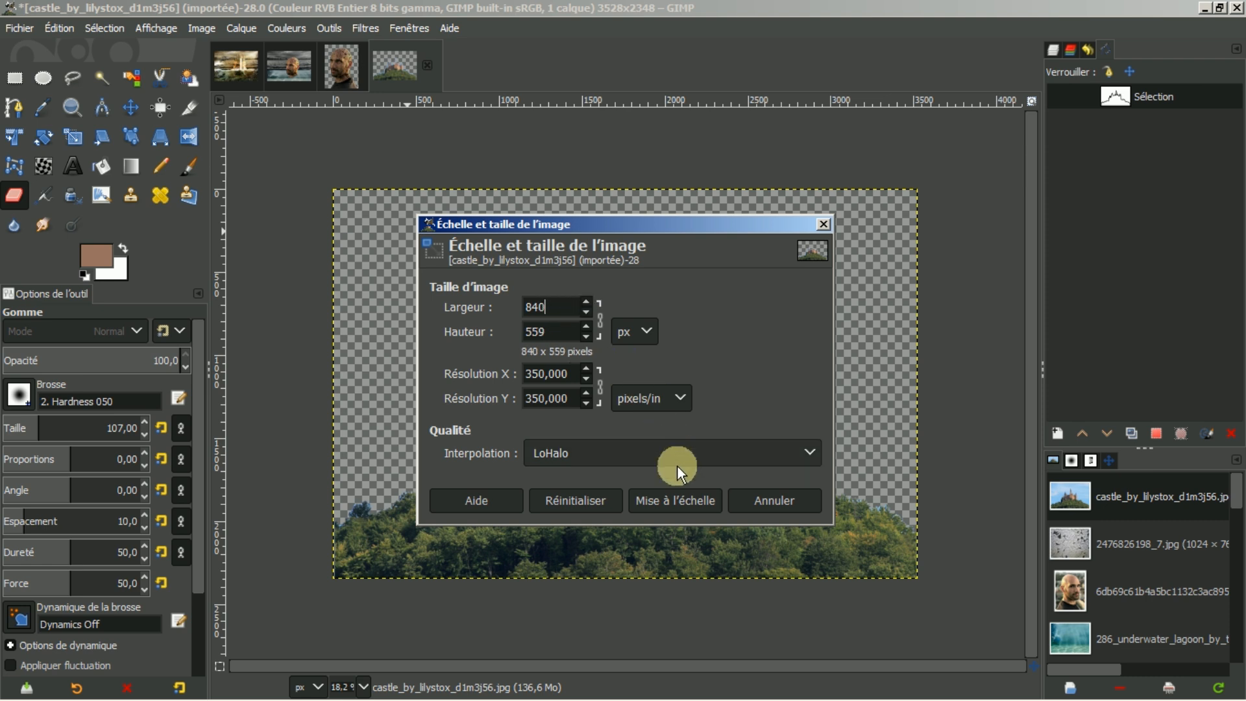
{"action": "left_click", "coordinate": [661, 502]}
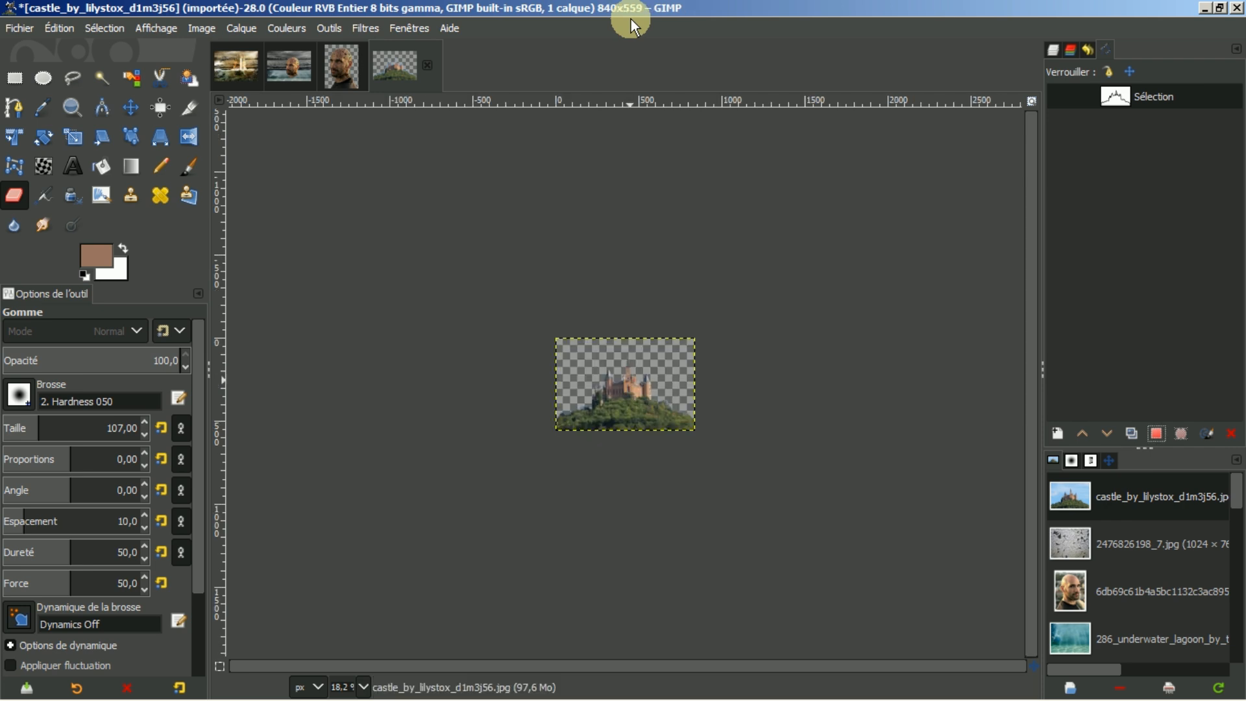
- Copy the castle cut-out and close the castle and portrait images, discarding their changes
{"action": "left_click", "coordinate": [55, 28]}
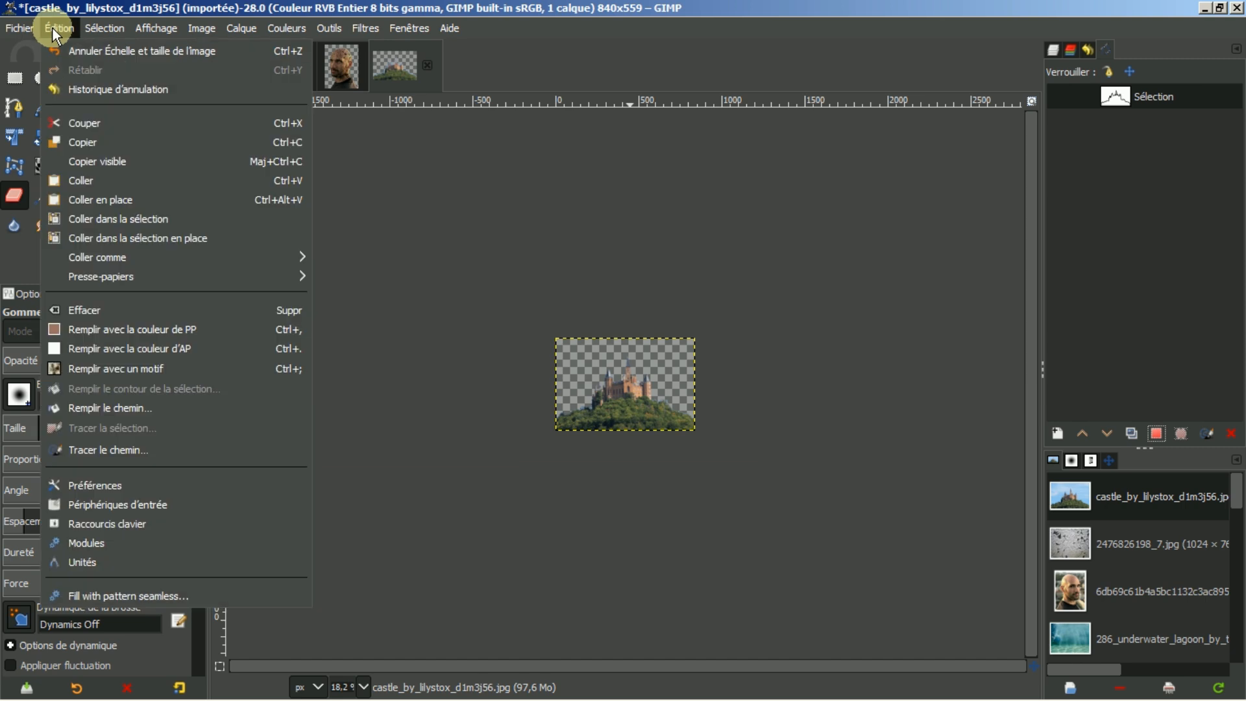
{"action": "left_click", "coordinate": [76, 143]}
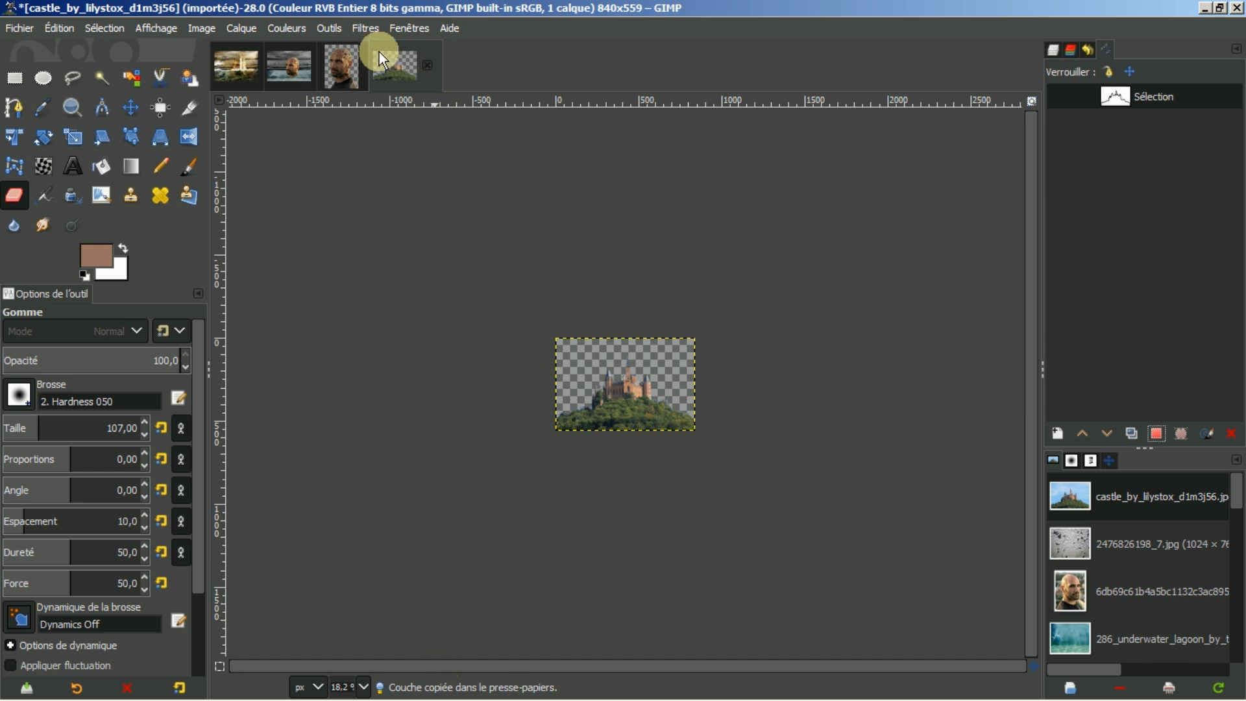
{"action": "left_click", "coordinate": [427, 59]}
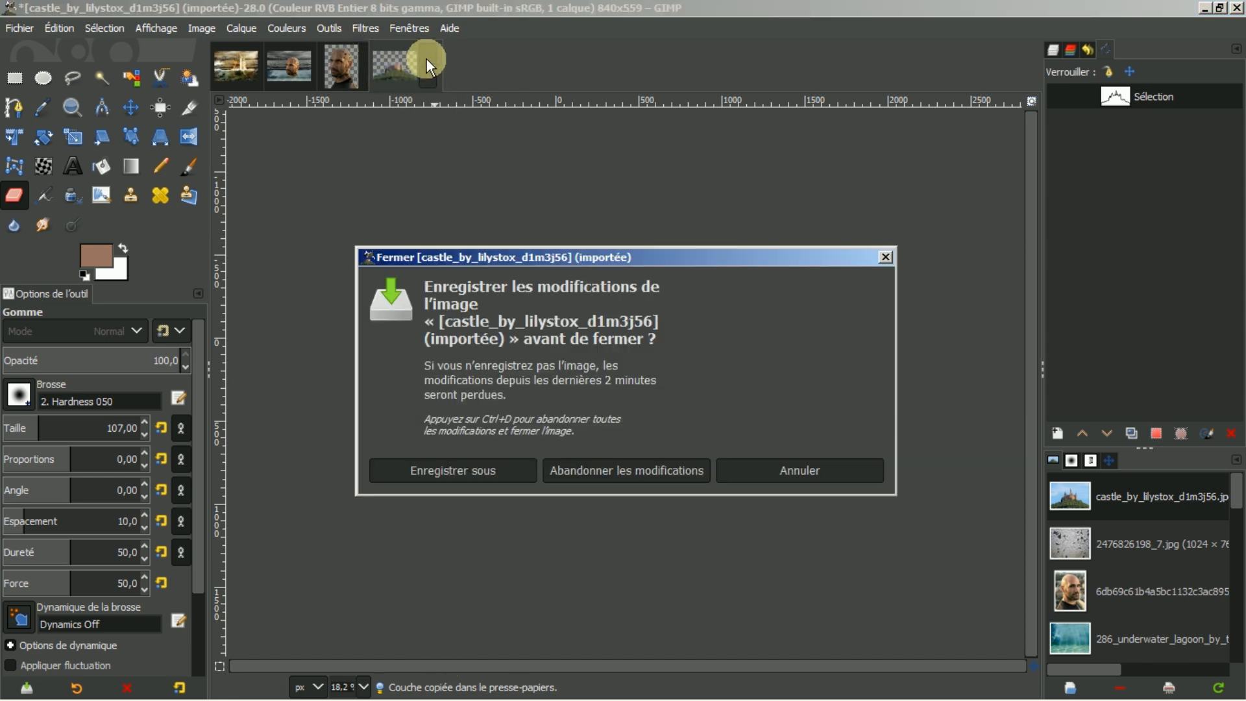
{"action": "left_click", "coordinate": [637, 468]}
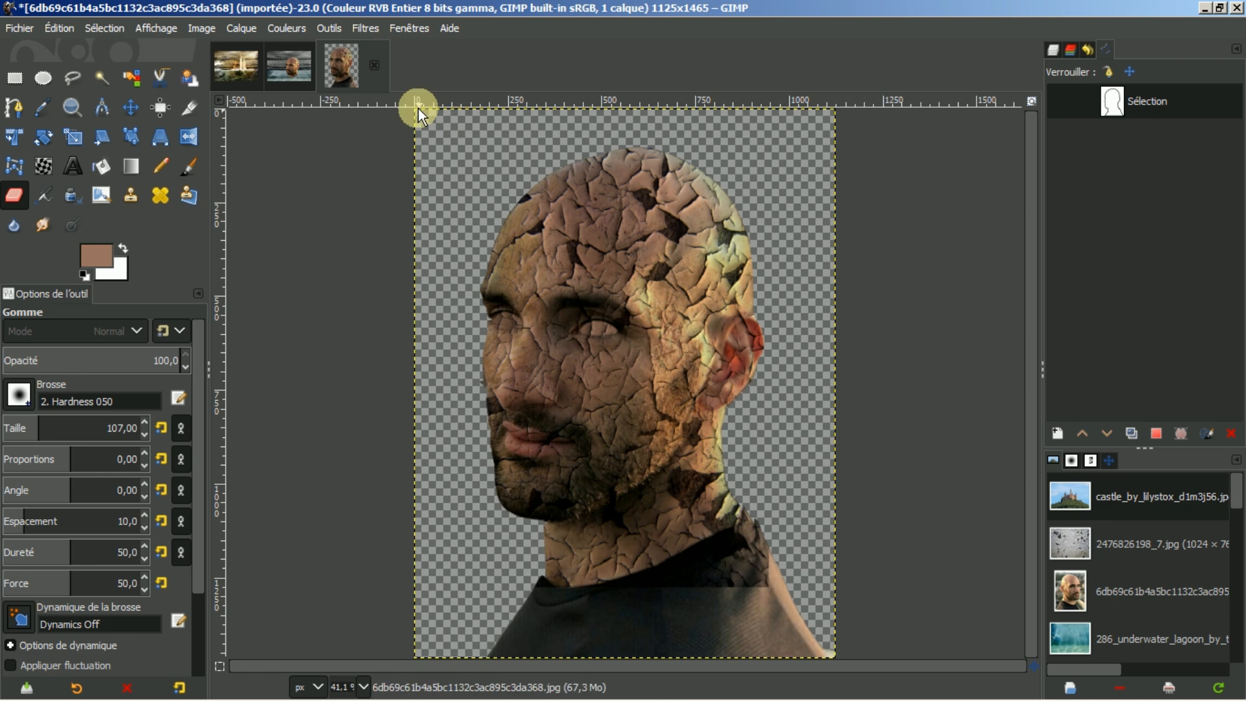
{"action": "left_click", "coordinate": [369, 65]}
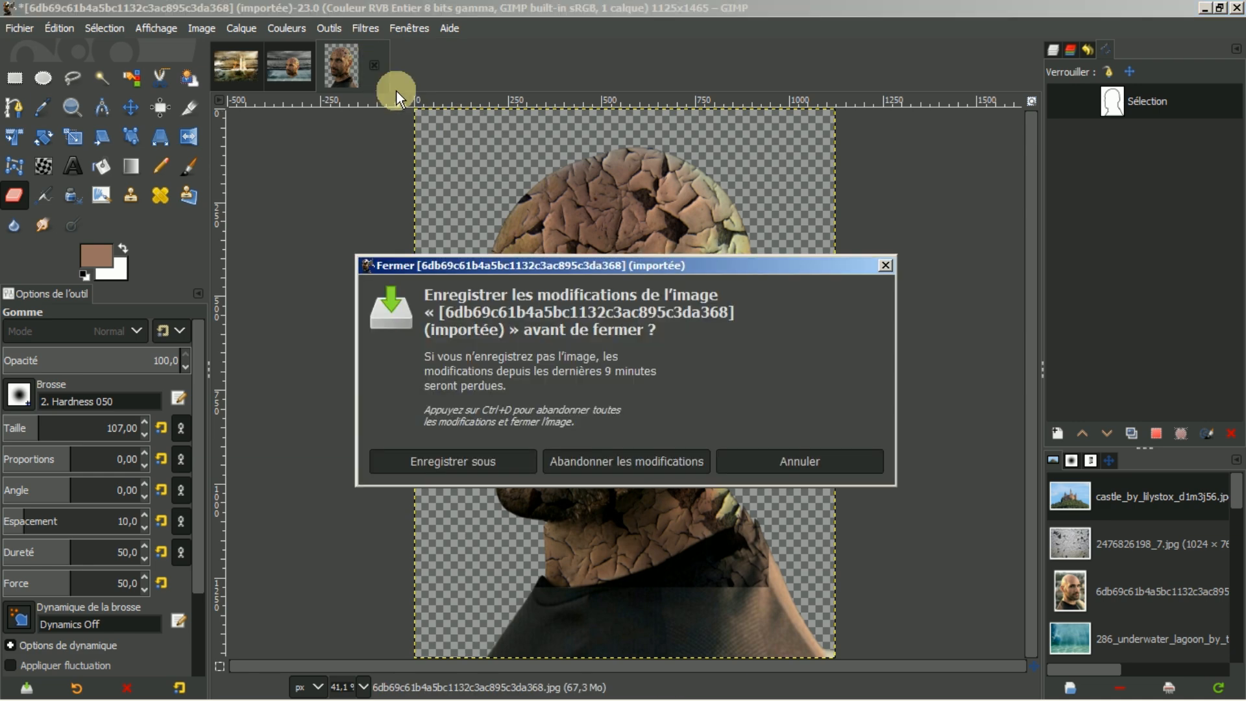
{"action": "left_click", "coordinate": [637, 464]}
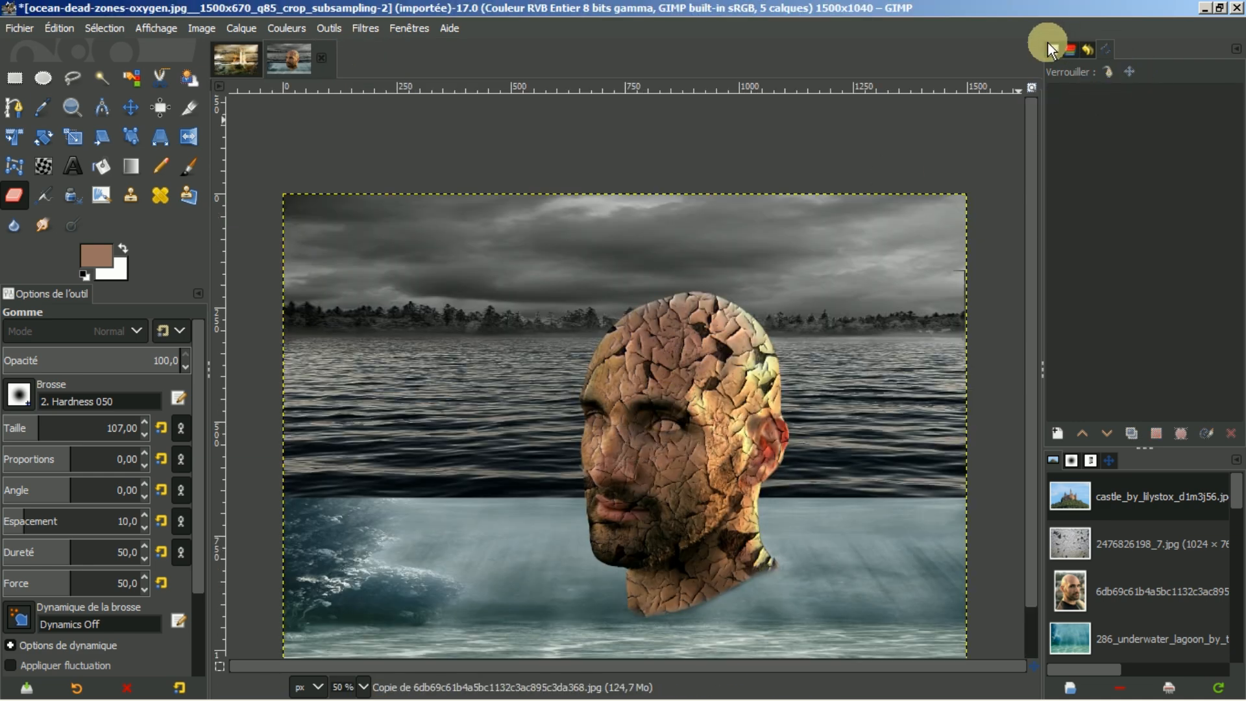
- Paste the castle into the ocean composition as a new layer above the head layer
{"action": "left_click", "coordinate": [1051, 51]}
{"action": "left_click", "coordinate": [1107, 461]}
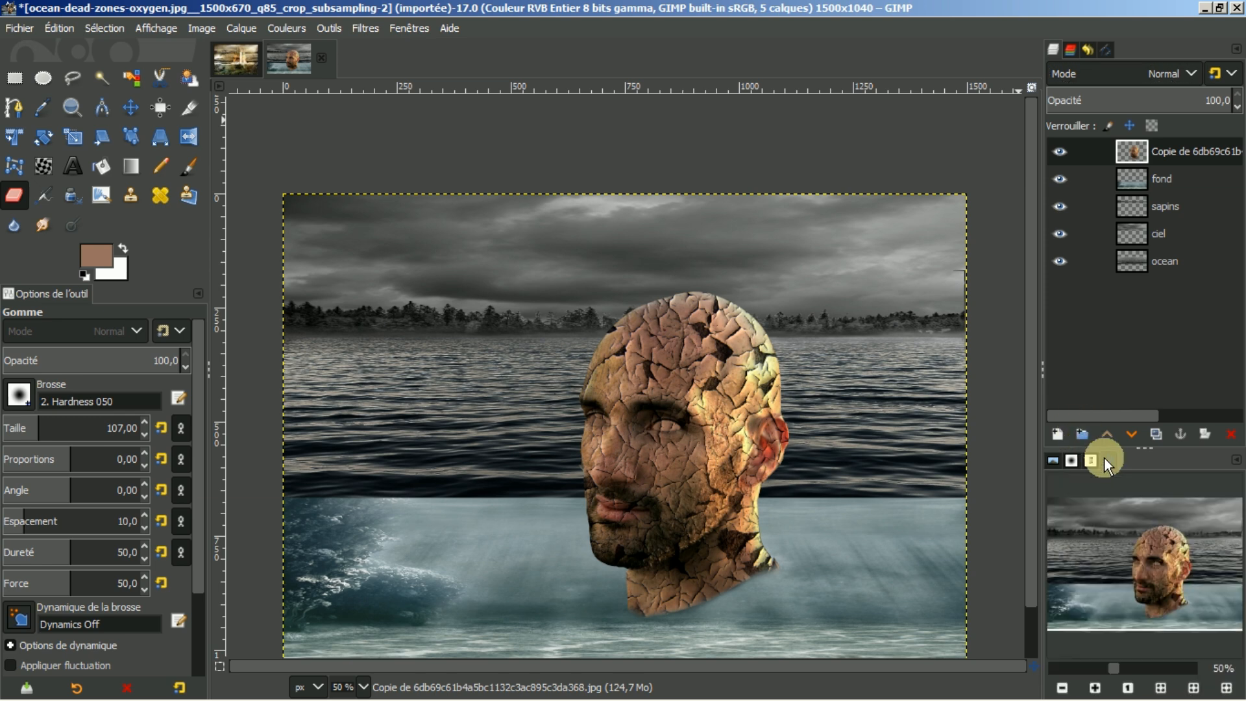
{"action": "left_click", "coordinate": [1160, 688]}
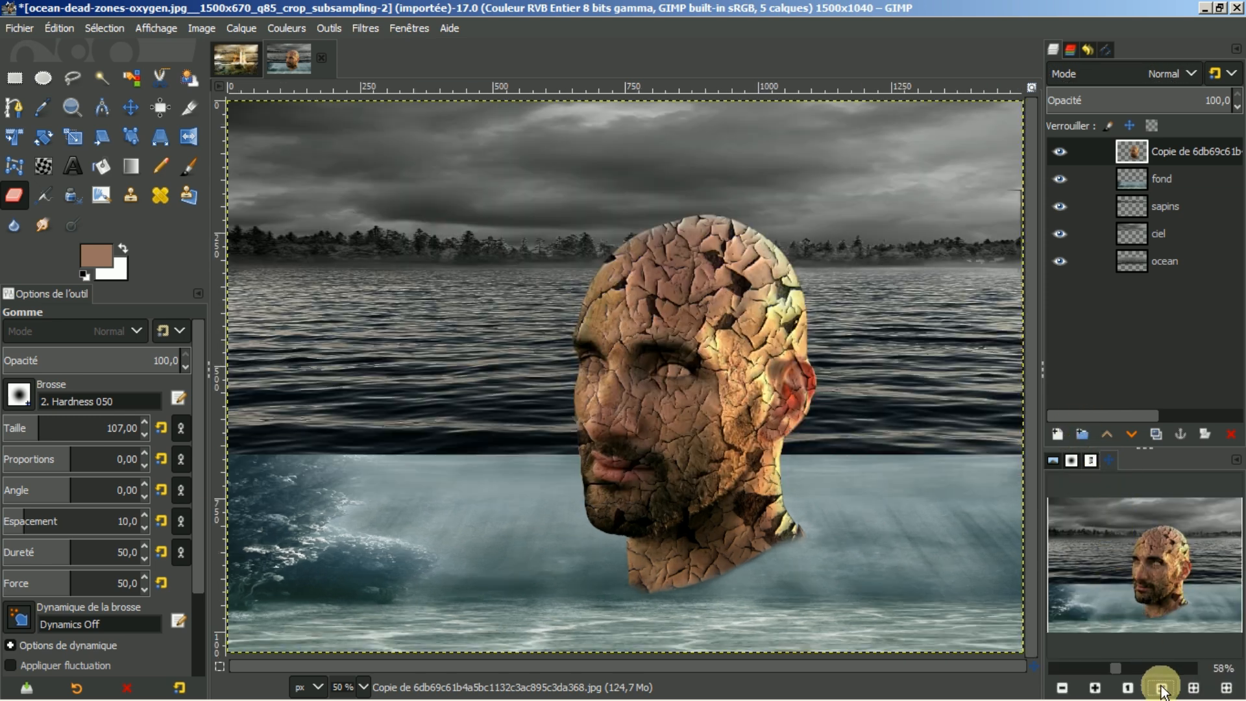
{"action": "left_click", "coordinate": [1062, 686]}
{"action": "left_click", "coordinate": [1202, 149]}
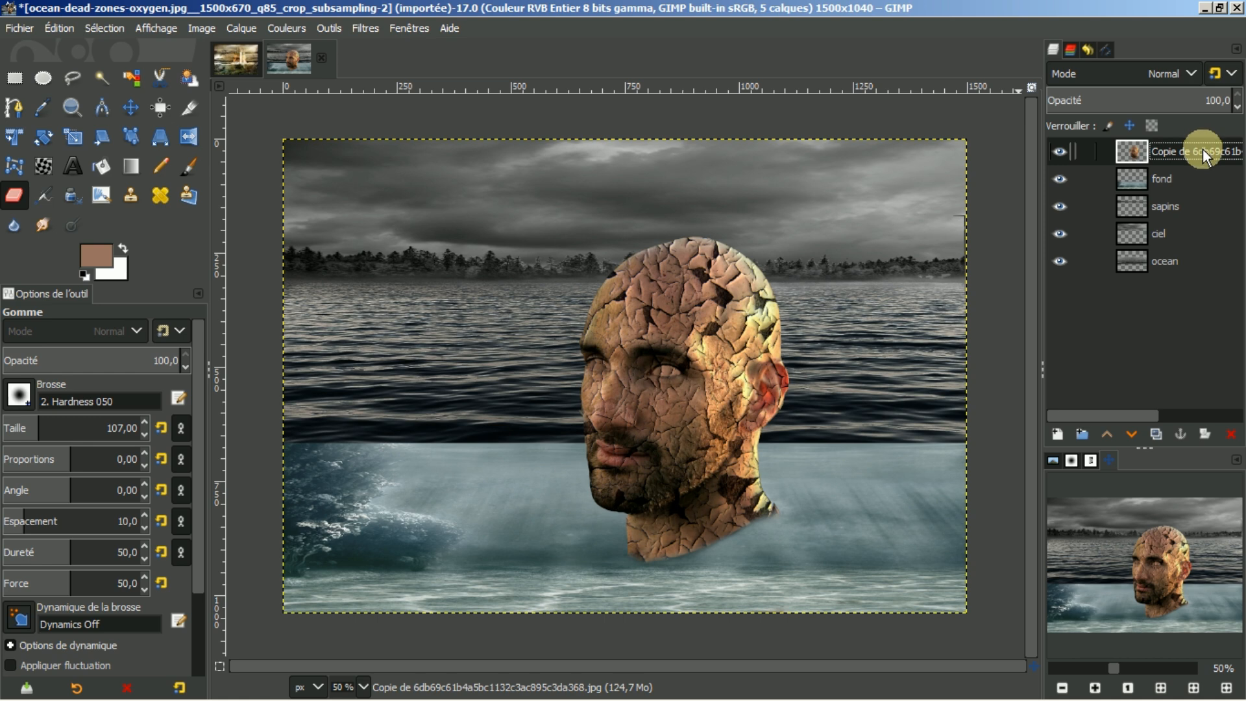
{"action": "key", "text": "ctrl+v"}
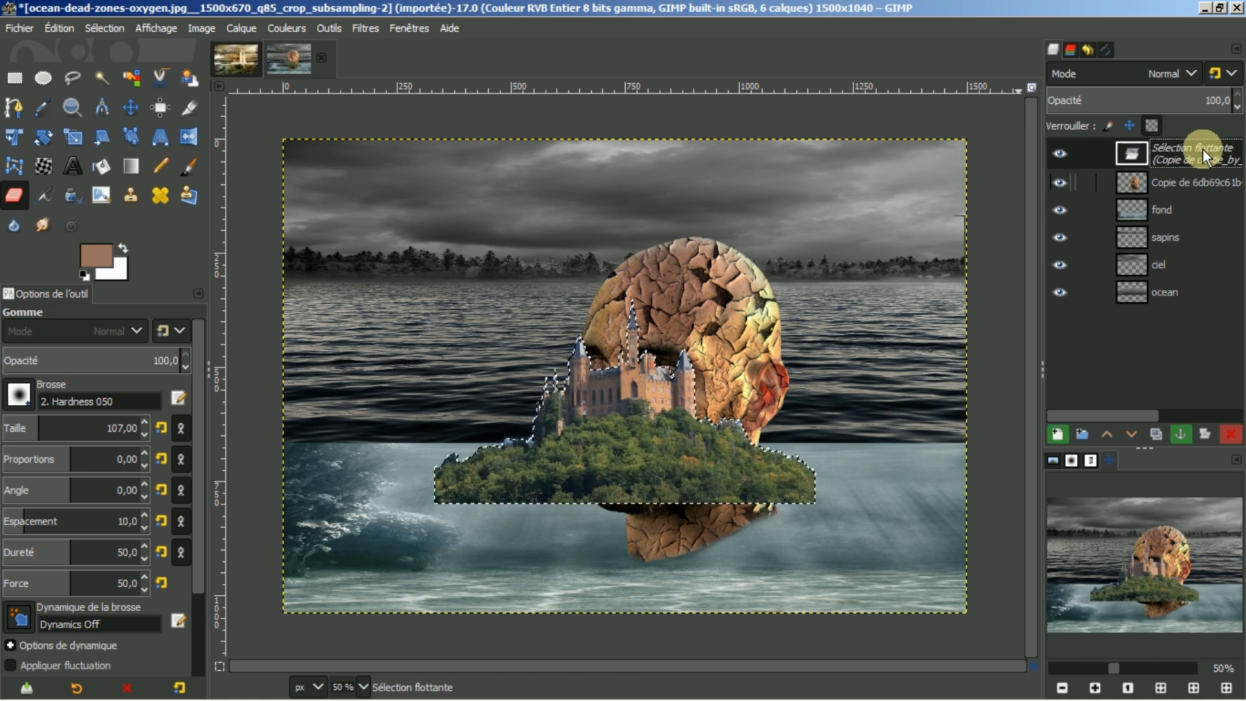
{"action": "left_click", "coordinate": [1058, 434]}
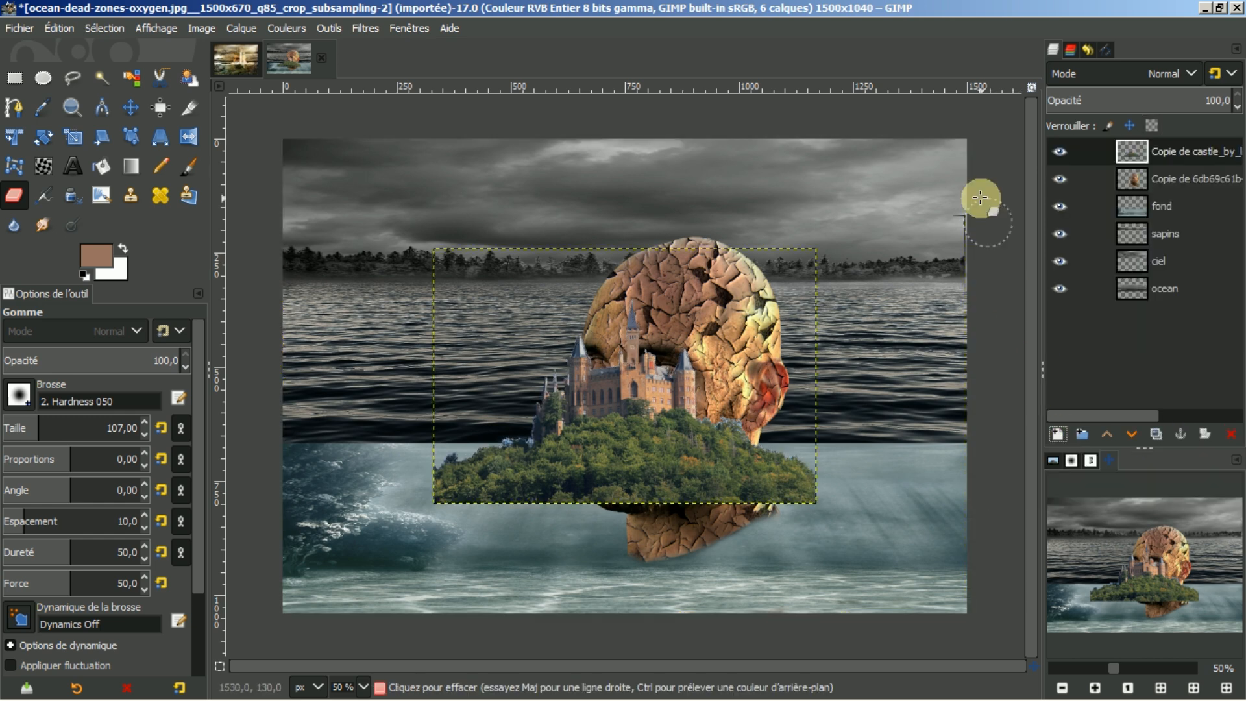
- Move the castle and hill over the top of the head and expand the layer to the image dimensions
{"action": "left_click", "coordinate": [131, 108]}
{"action": "left_click_drag", "start_coordinate": [661, 432], "coordinate": [731, 270]}
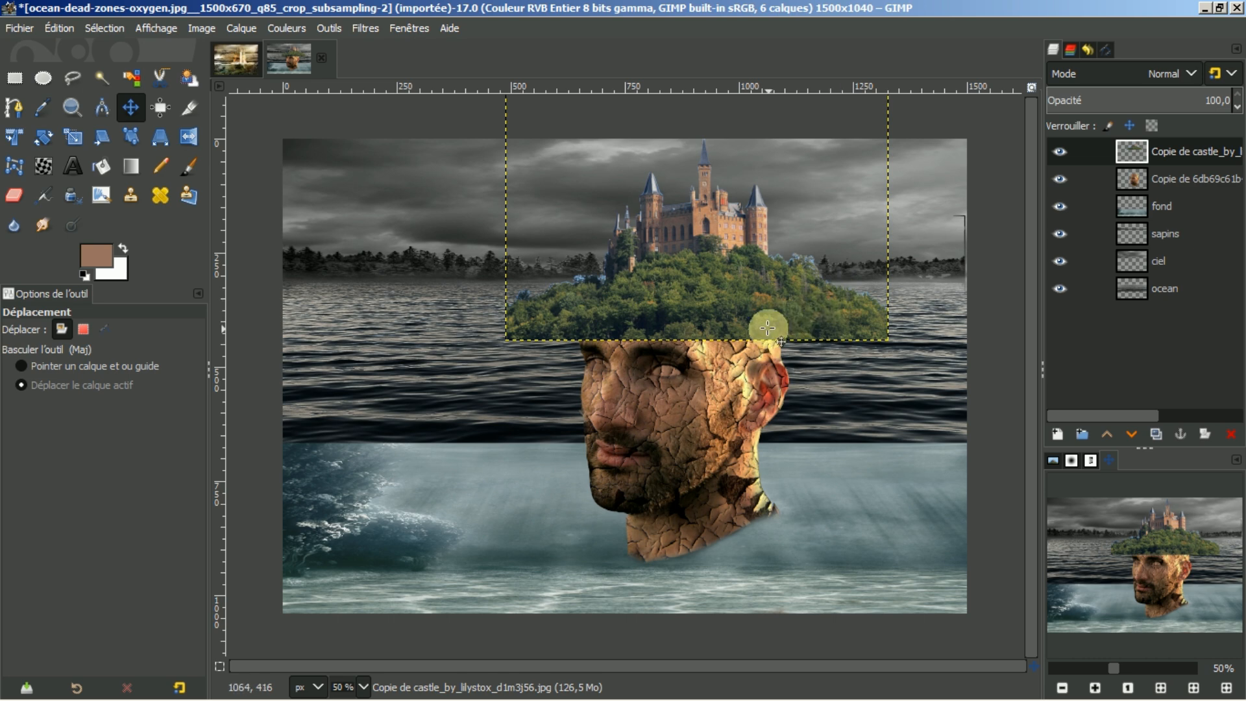
{"action": "scroll", "coordinate": [766, 328], "scroll_direction": "up", "scroll_amount": 1, "text": "ctrl"}
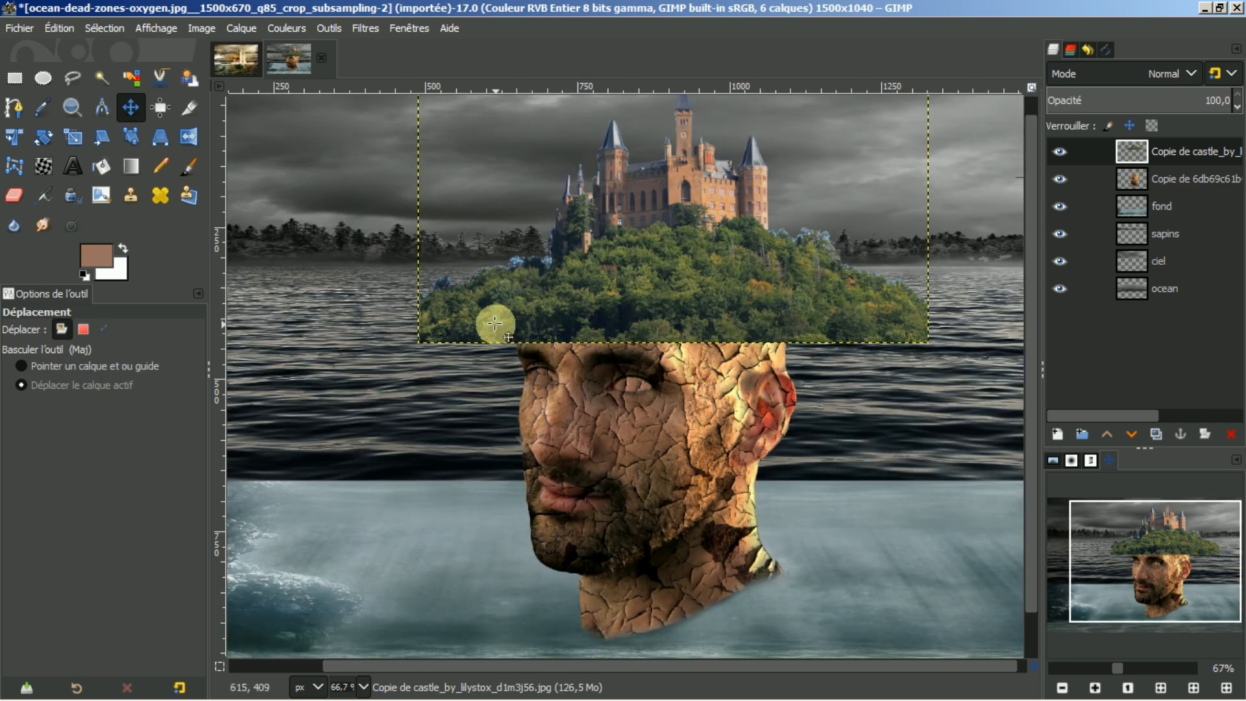
{"action": "right_click", "coordinate": [1183, 147]}
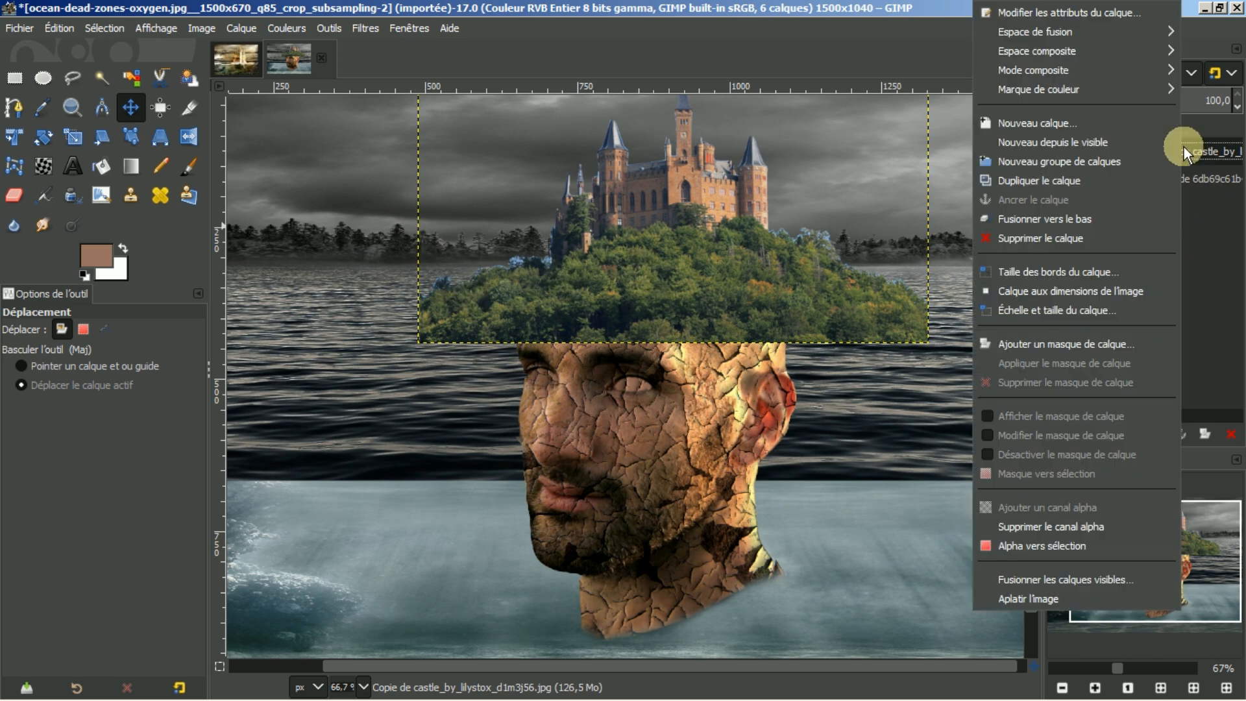
{"action": "left_click", "coordinate": [1087, 289]}
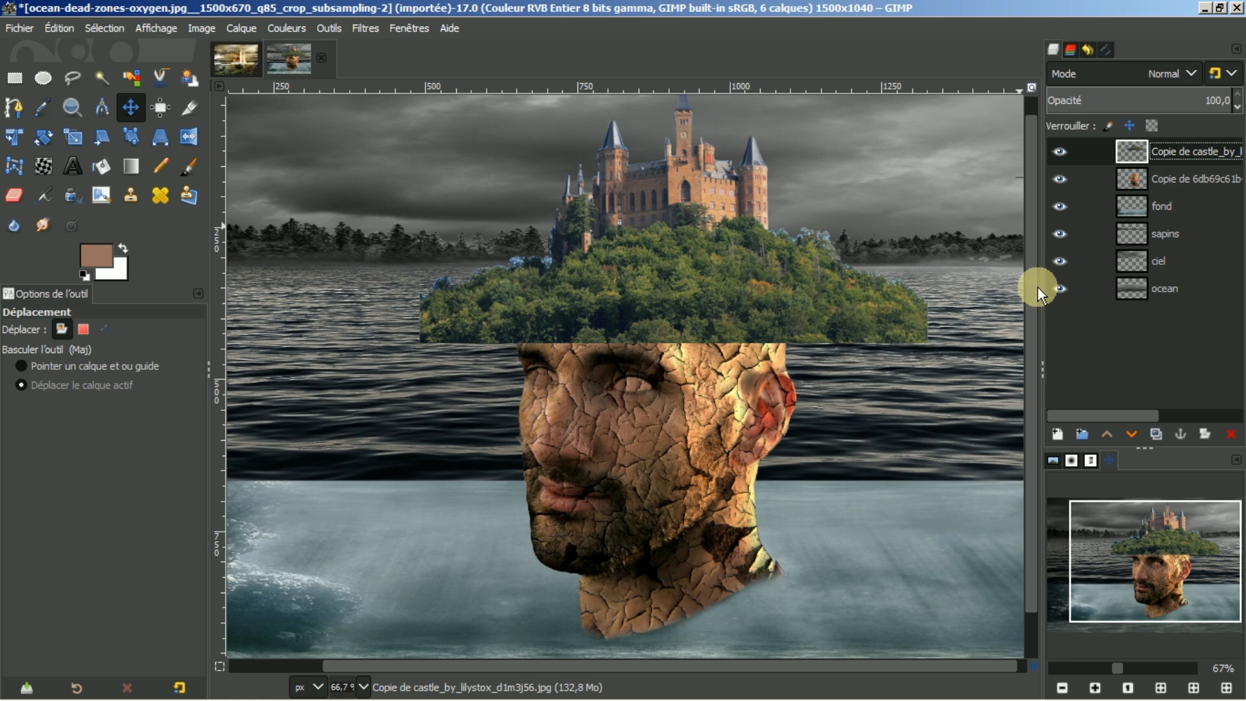
- Shift the castle layer about 18 px down and 2 px left on the head
{"action": "left_click_drag", "start_coordinate": [1034, 285], "coordinate": [1034, 209]}
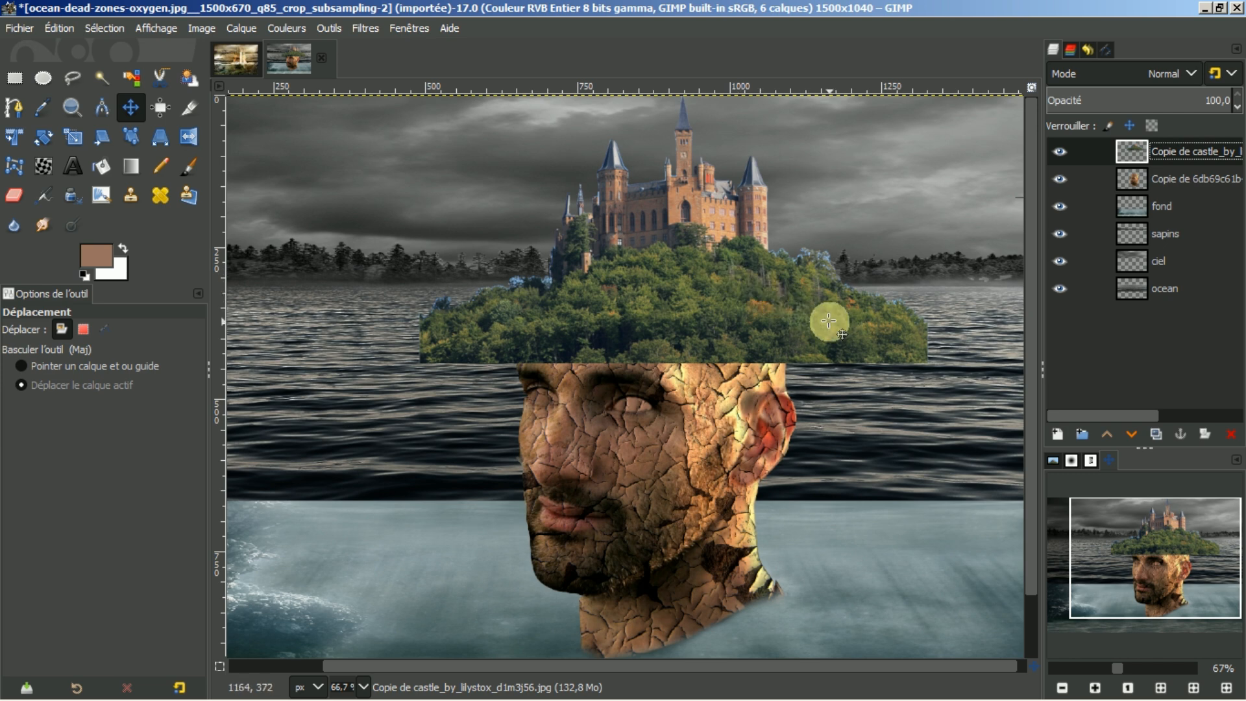
{"action": "left_click_drag", "start_coordinate": [828, 320], "coordinate": [826, 328]}
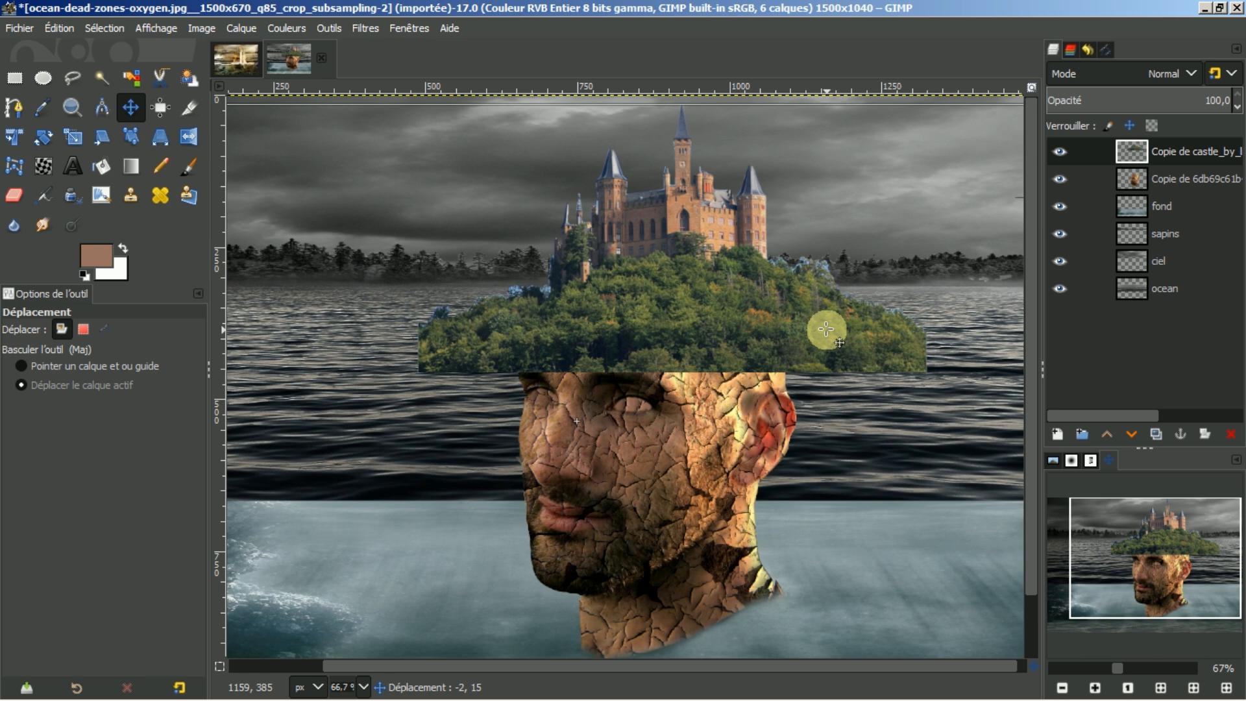
{"action": "left_click_drag", "start_coordinate": [826, 328], "coordinate": [826, 331]}
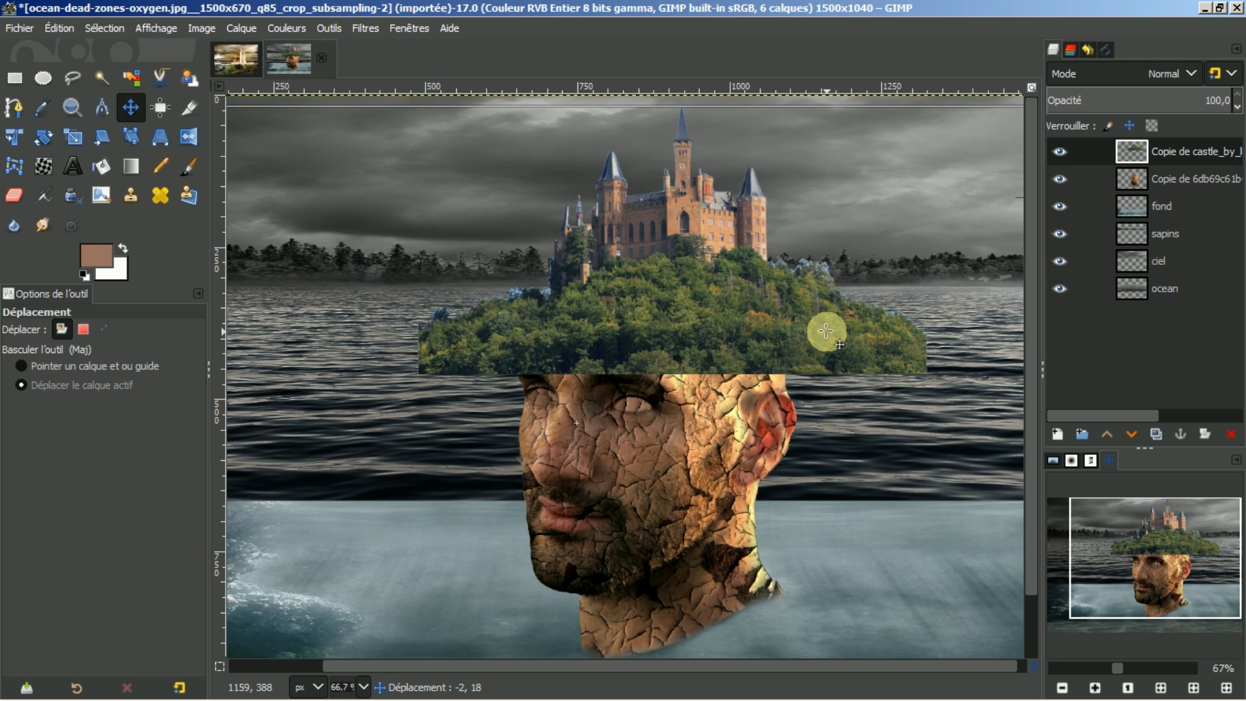
{"action": "left_click_drag", "start_coordinate": [826, 330], "coordinate": [825, 330]}
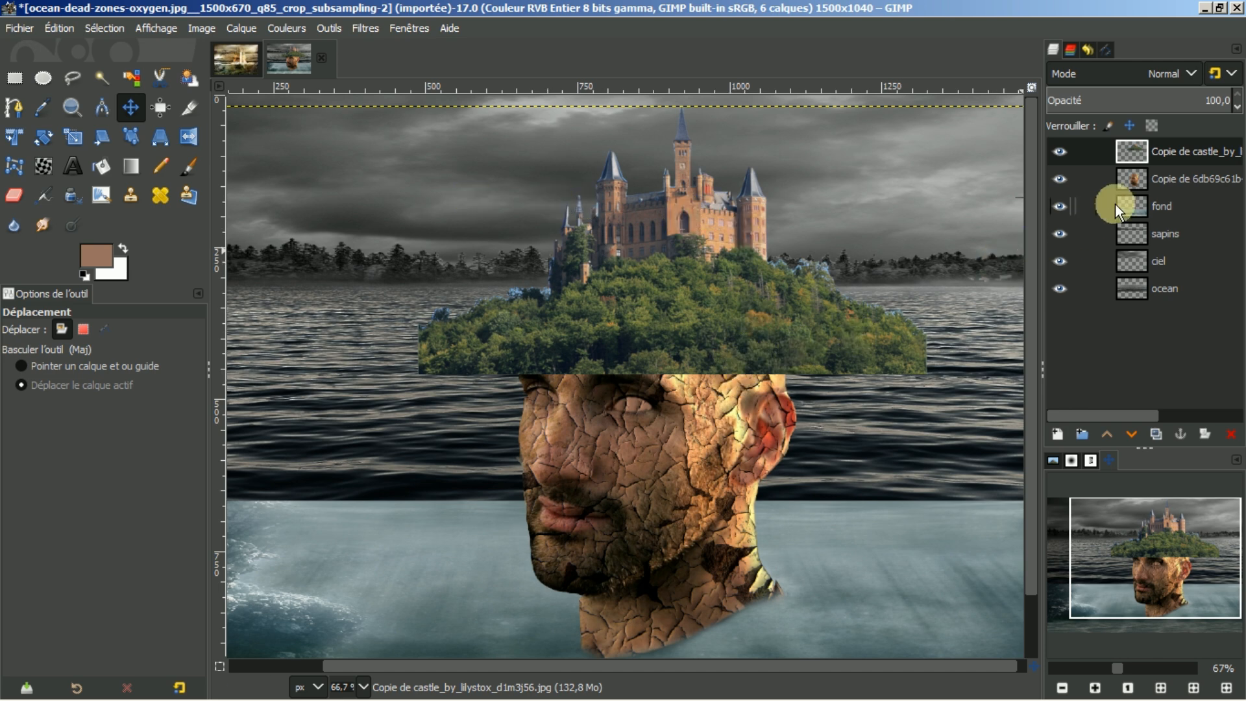
- Create a selection from the alpha channel of the cracked head layer
{"action": "left_click", "coordinate": [1130, 178]}
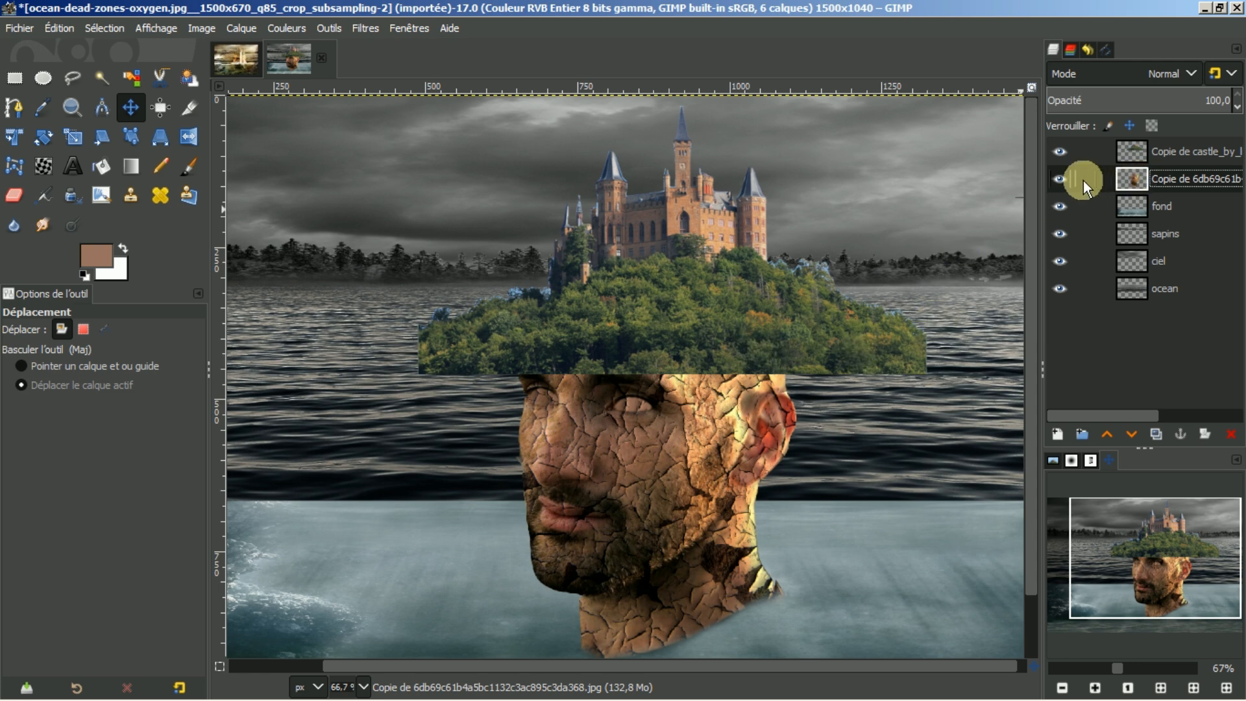
{"action": "left_click", "coordinate": [1058, 179]}
{"action": "left_click", "coordinate": [1058, 178]}
{"action": "right_click", "coordinate": [1134, 178]}
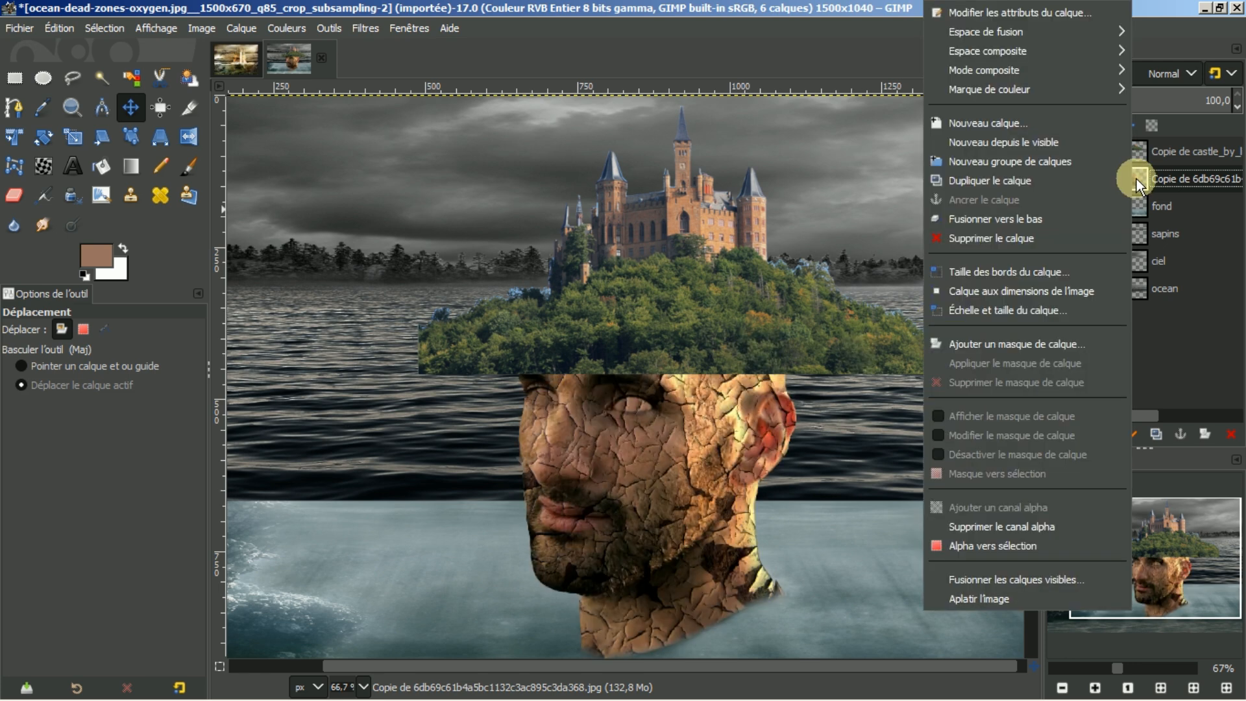
{"action": "left_click", "coordinate": [984, 545]}
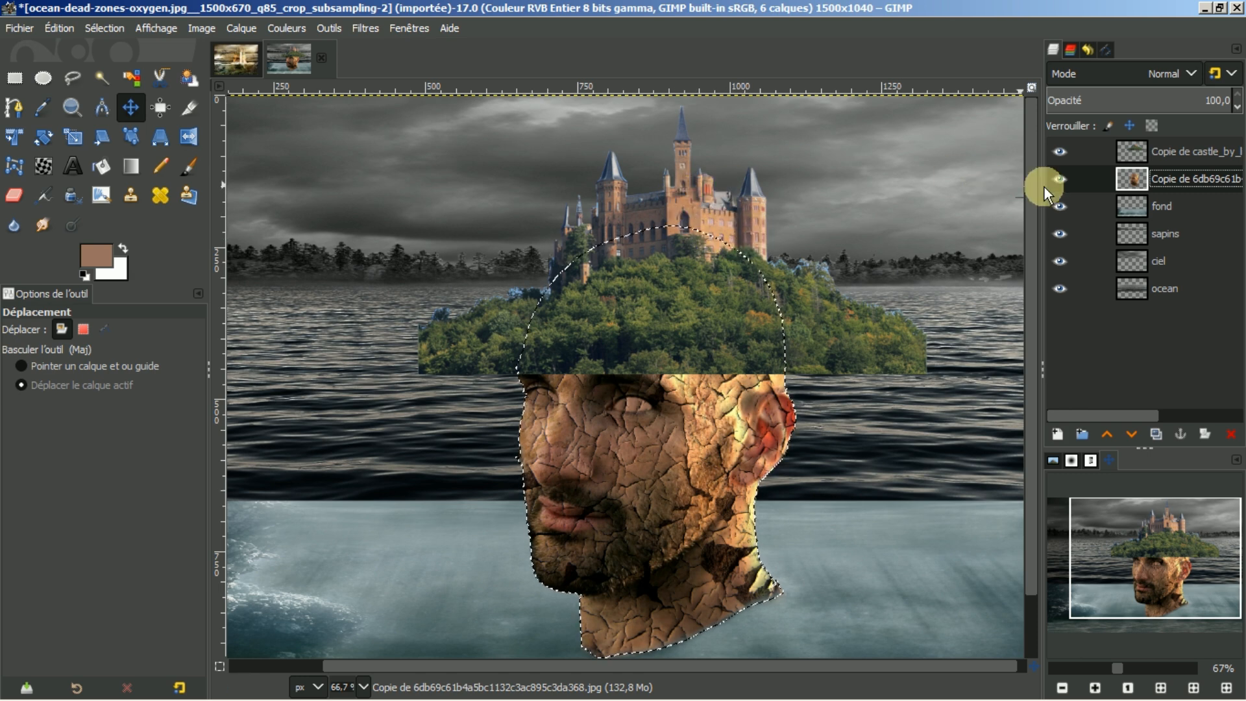
- Nudge the castle layer a few pixels to the left to align the hill with the head
{"action": "left_click", "coordinate": [1151, 150]}
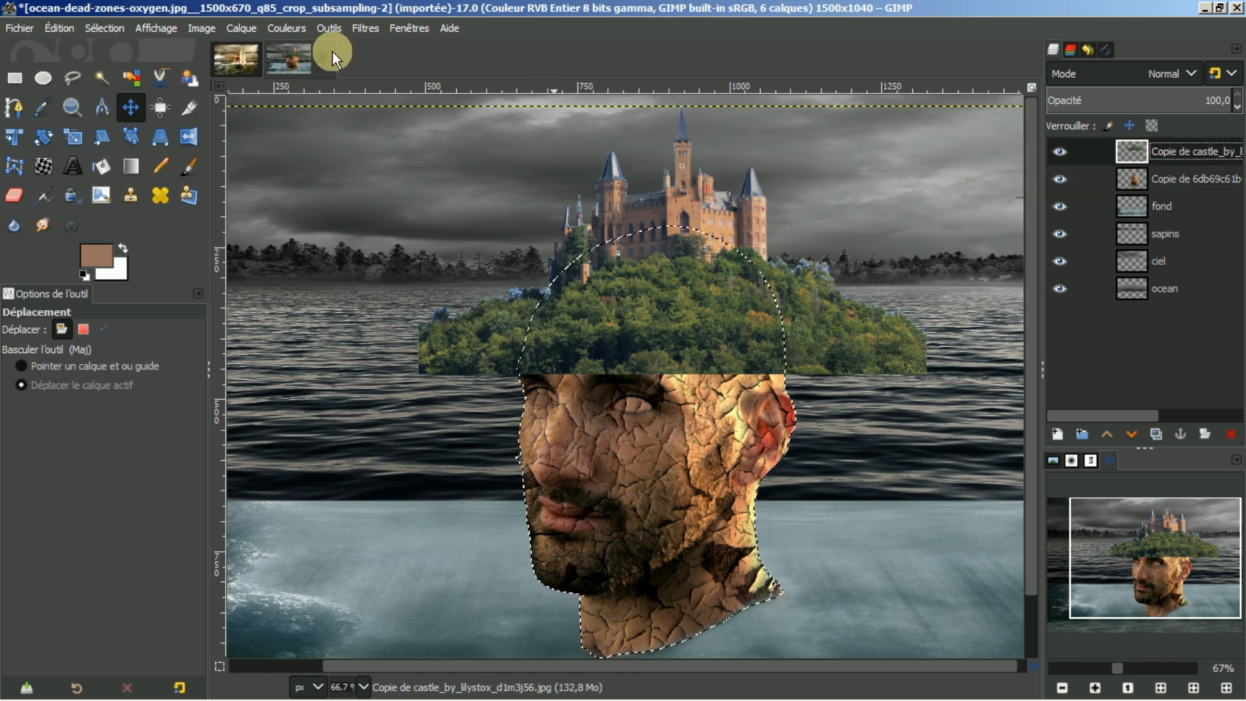
{"action": "left_click", "coordinate": [129, 107]}
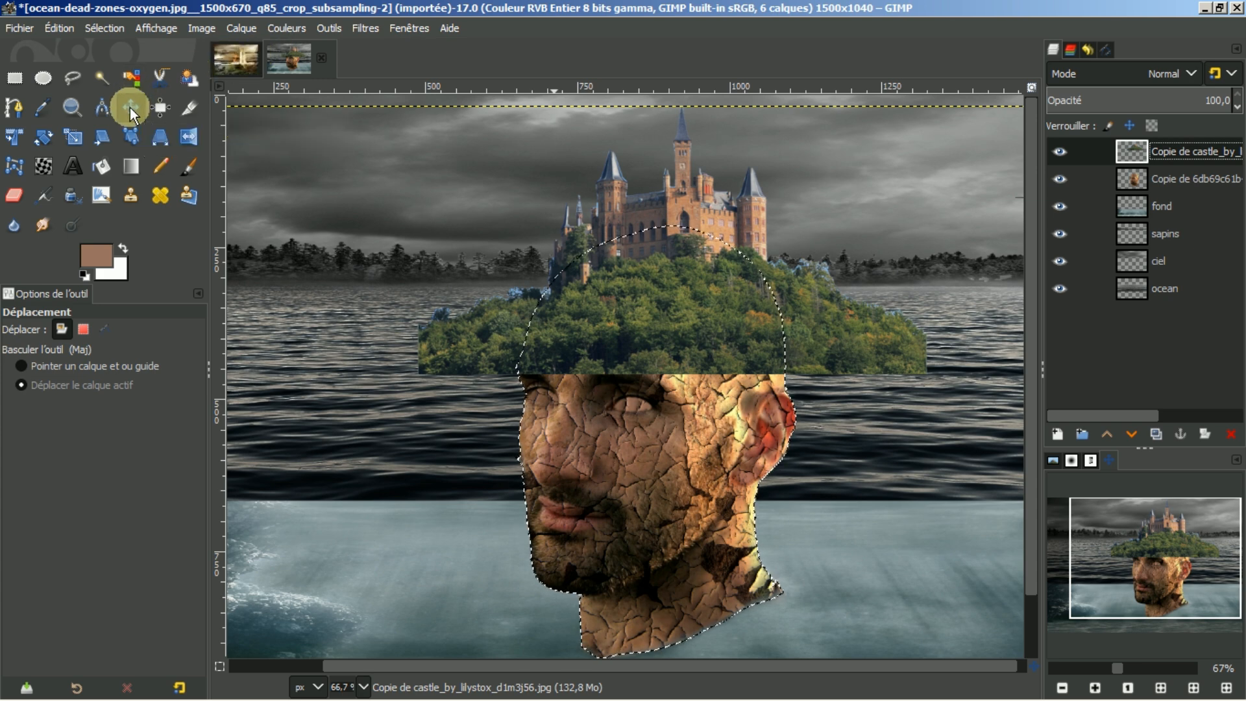
{"action": "left_click", "coordinate": [703, 226]}
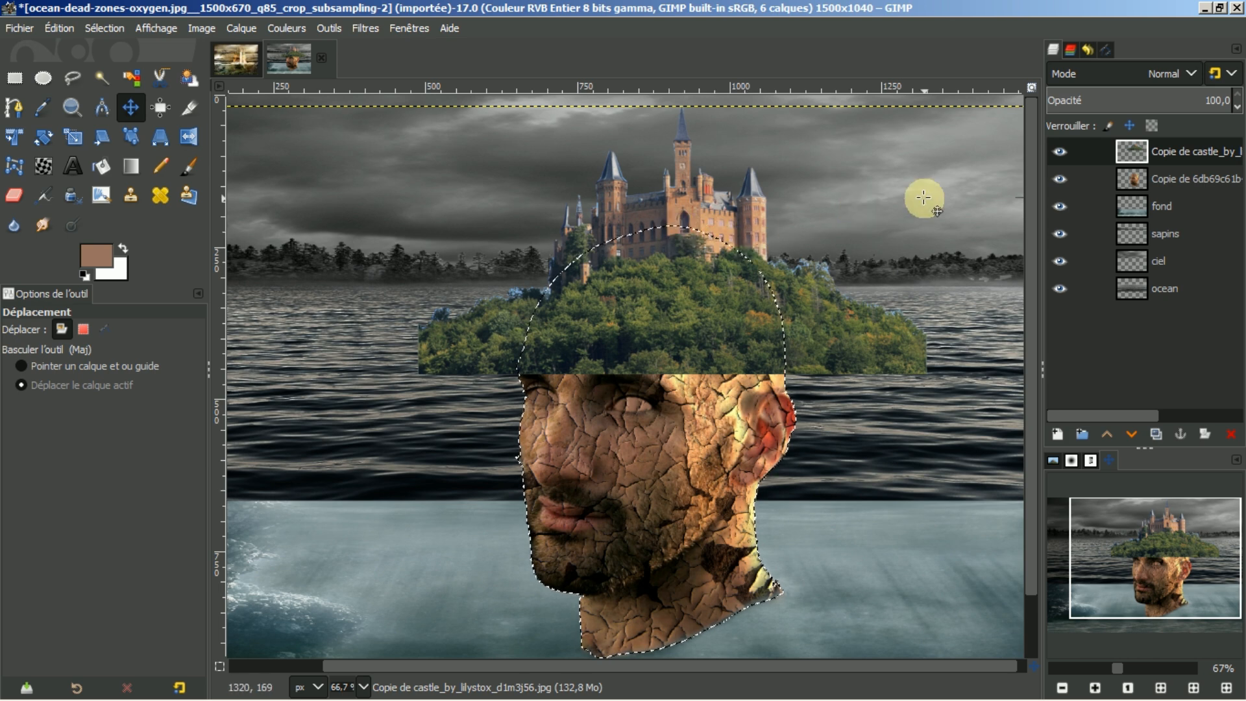
{"action": "key", "text": "Left"}
{"action": "key", "text": "Left"}
{"action": "key", "text": "Left"}
{"action": "key", "text": "Left"}
{"action": "key", "text": "Left"}
{"action": "key", "text": "Left"}
{"action": "key", "text": "Left"}
{"action": "key", "text": "Left"}
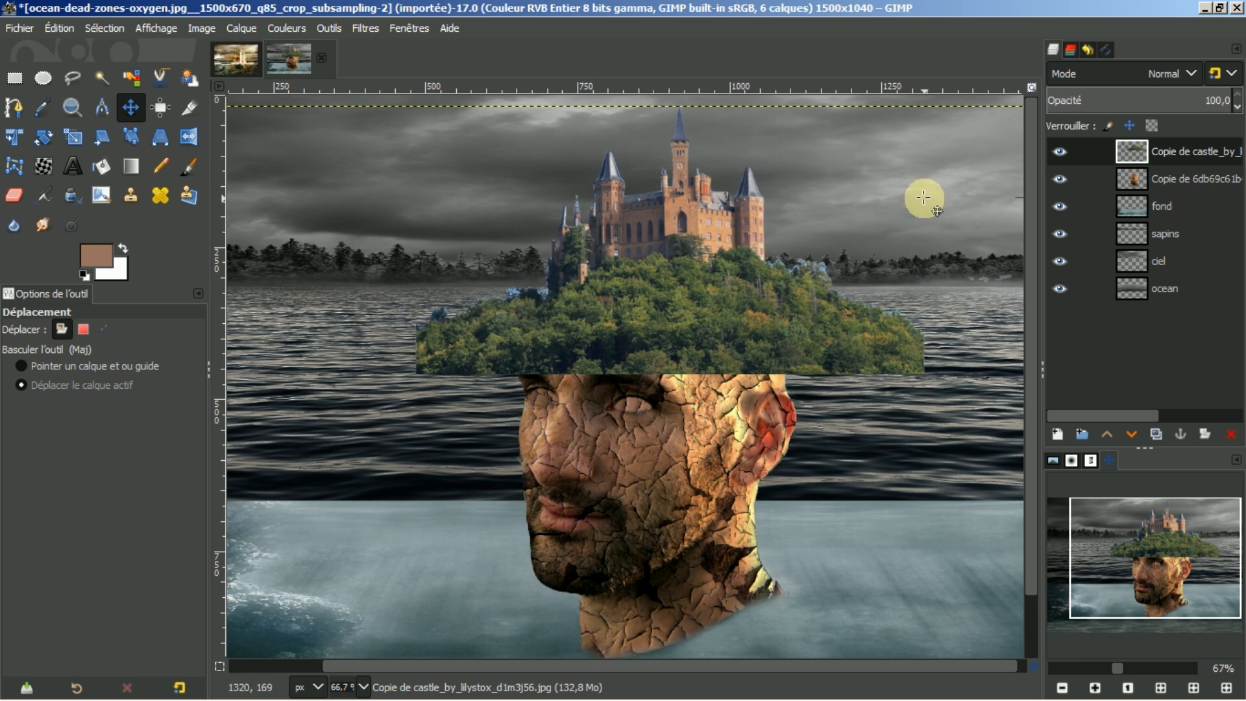
- Shift the castle layer slightly further left to centre the hill on the head outline, keeping the head selection active
{"action": "key", "text": "Left"}
{"action": "key", "text": "Left"}
{"action": "key", "text": "Left"}
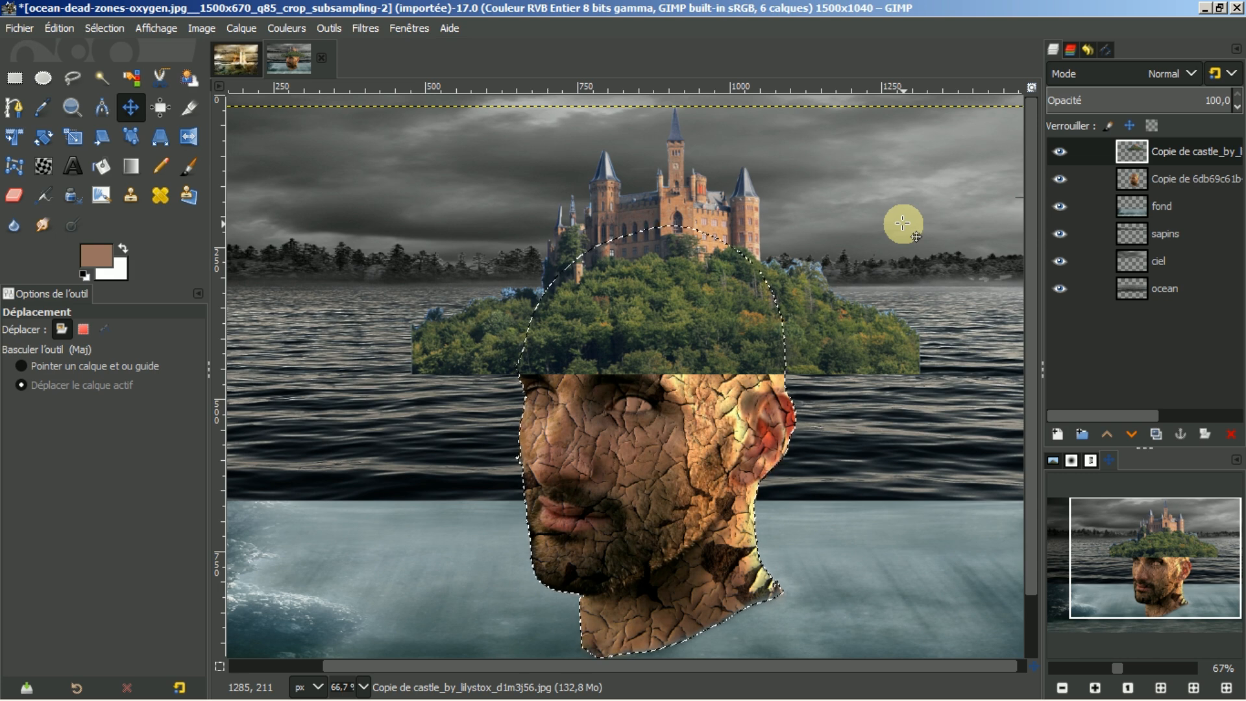
{"action": "key", "text": "ctrl+shift+a"}
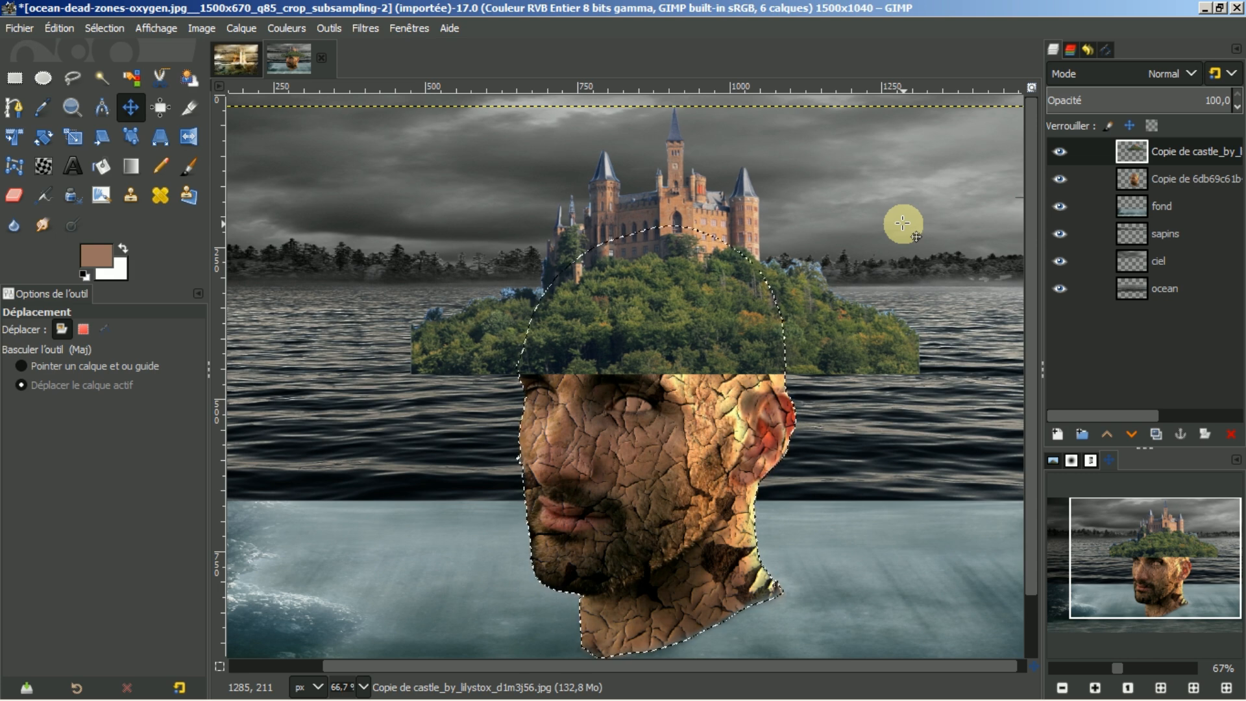
{"action": "key", "text": "ctrl+z"}
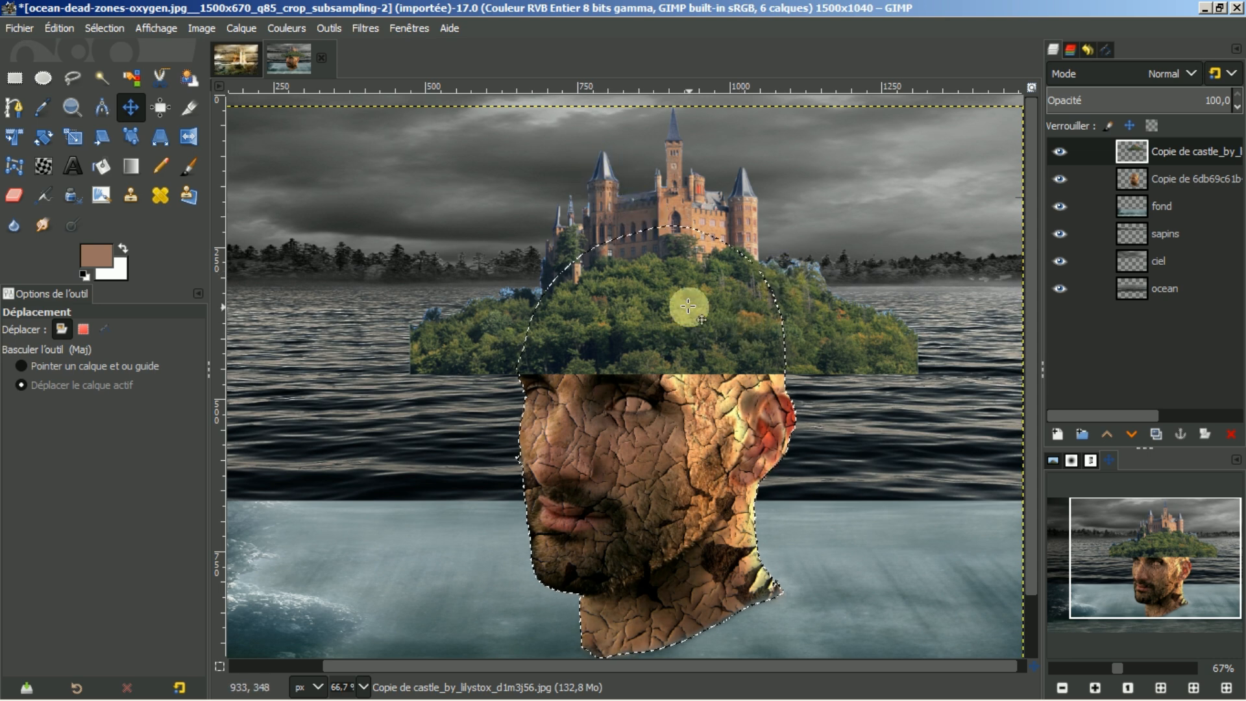
- Invert the selection, erase the hill overhanging both sides of the head outline on the castle layer, and clear the selection
{"action": "left_click", "coordinate": [104, 29]}
{"action": "left_click", "coordinate": [124, 91]}
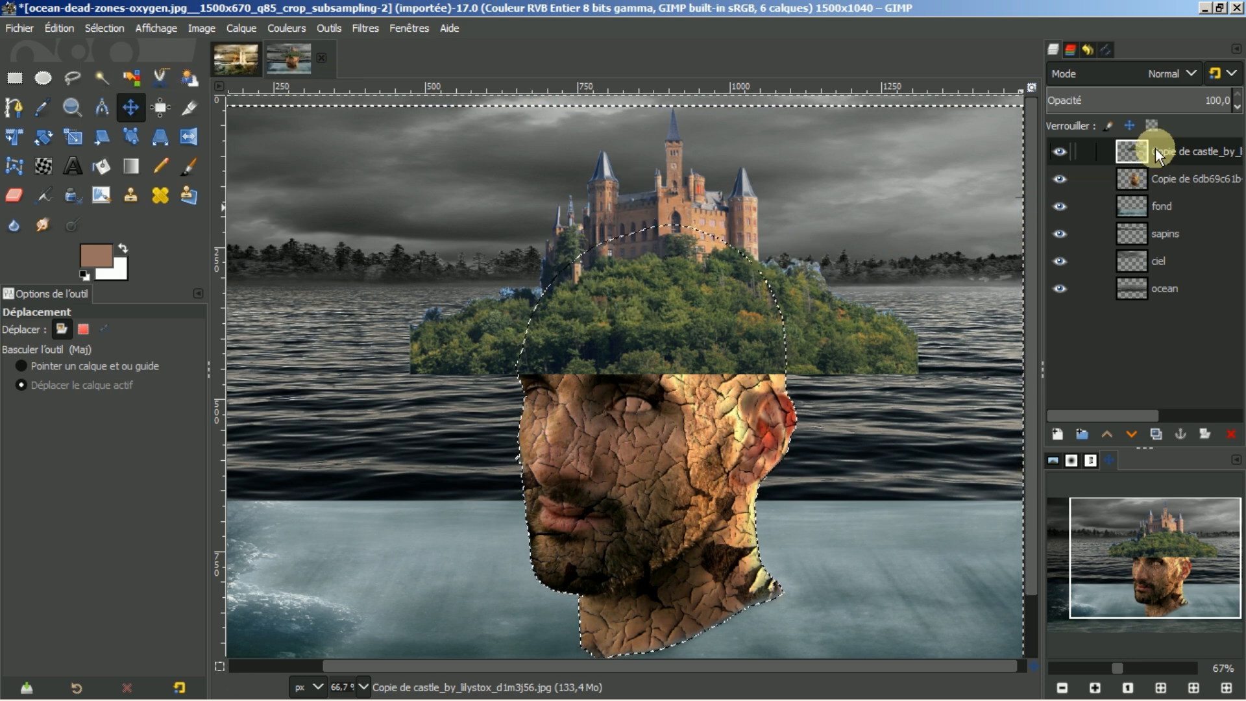
{"action": "left_click", "coordinate": [1129, 150]}
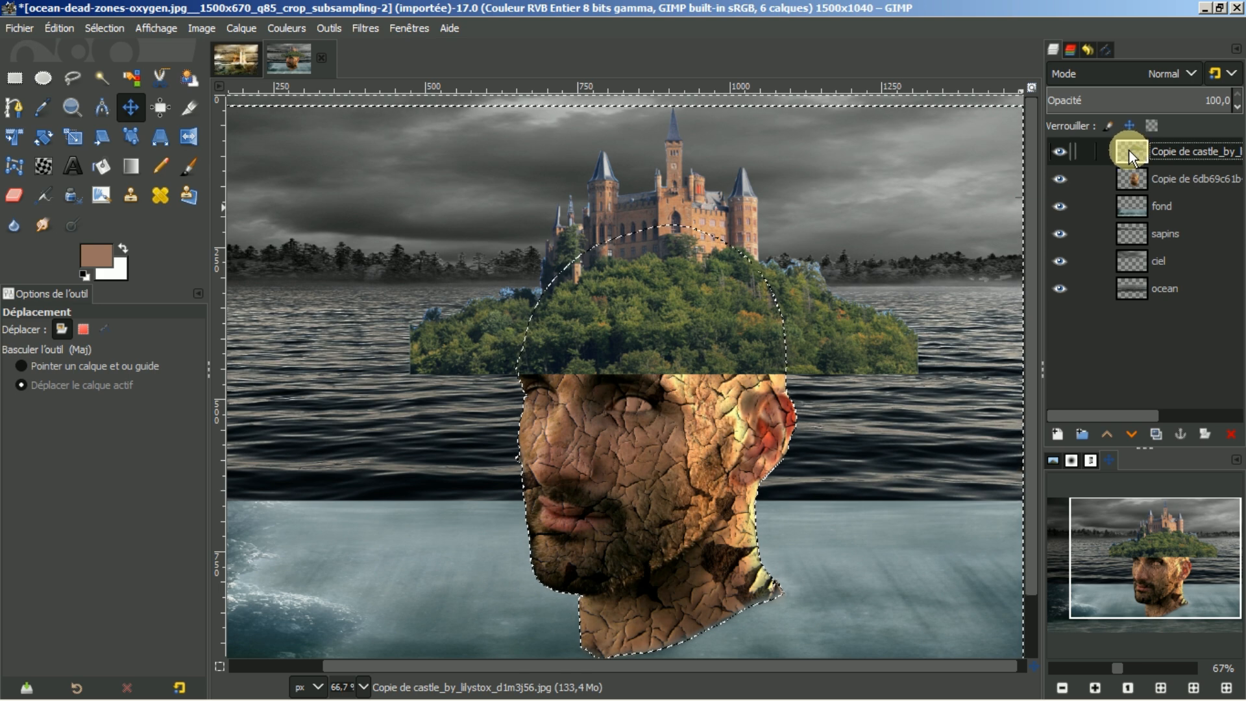
{"action": "left_click", "coordinate": [14, 193]}
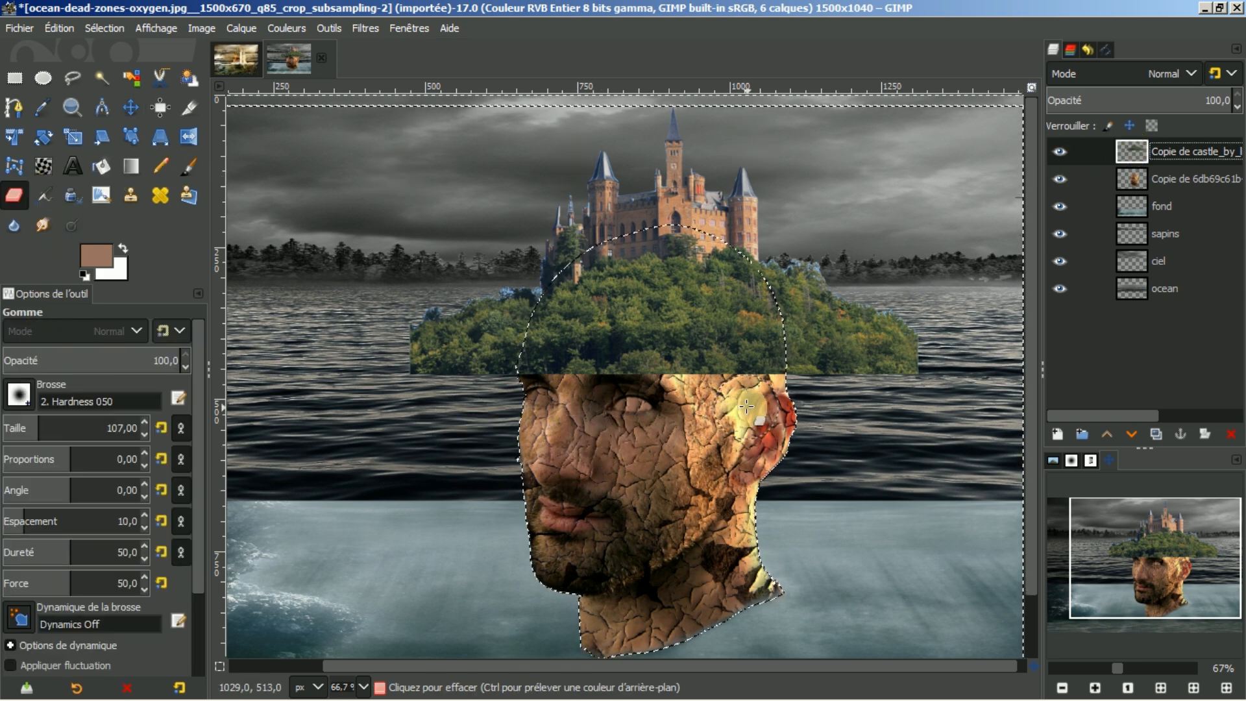
{"action": "mouse_move", "coordinate": [883, 354]}
{"action": "left_mouse_down"}
{"action": "mouse_move", "coordinate": [918, 372]}
{"action": "mouse_move", "coordinate": [726, 375]}
{"action": "mouse_move", "coordinate": [918, 366]}
{"action": "left_mouse_up"}
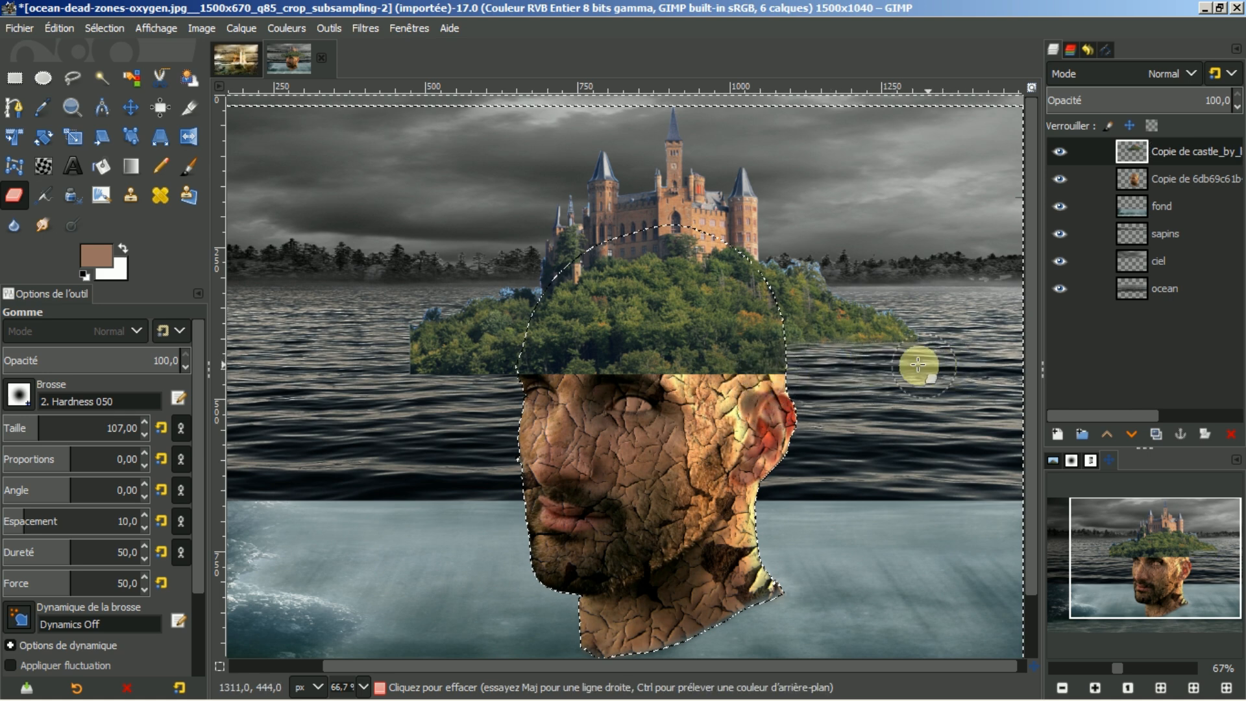
{"action": "mouse_move", "coordinate": [774, 341]}
{"action": "left_mouse_down"}
{"action": "mouse_move", "coordinate": [948, 340]}
{"action": "mouse_move", "coordinate": [867, 331]}
{"action": "mouse_move", "coordinate": [783, 343]}
{"action": "mouse_move", "coordinate": [902, 304]}
{"action": "mouse_move", "coordinate": [768, 327]}
{"action": "mouse_move", "coordinate": [845, 279]}
{"action": "mouse_move", "coordinate": [774, 302]}
{"action": "mouse_move", "coordinate": [797, 274]}
{"action": "left_mouse_up"}
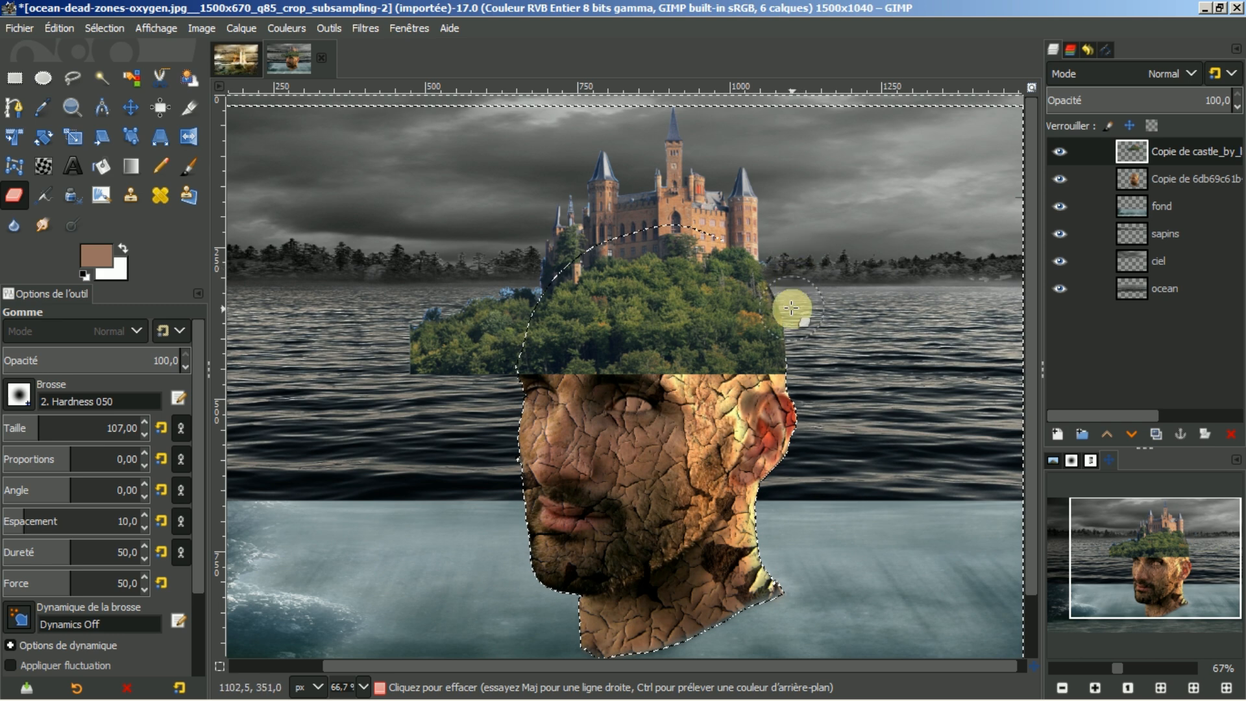
{"action": "mouse_move", "coordinate": [430, 287]}
{"action": "left_mouse_down"}
{"action": "mouse_move", "coordinate": [394, 315]}
{"action": "mouse_move", "coordinate": [402, 374]}
{"action": "mouse_move", "coordinate": [397, 351]}
{"action": "mouse_move", "coordinate": [558, 374]}
{"action": "mouse_move", "coordinate": [417, 343]}
{"action": "mouse_move", "coordinate": [509, 368]}
{"action": "mouse_move", "coordinate": [453, 309]}
{"action": "mouse_move", "coordinate": [489, 338]}
{"action": "mouse_move", "coordinate": [455, 298]}
{"action": "mouse_move", "coordinate": [482, 305]}
{"action": "left_mouse_up"}
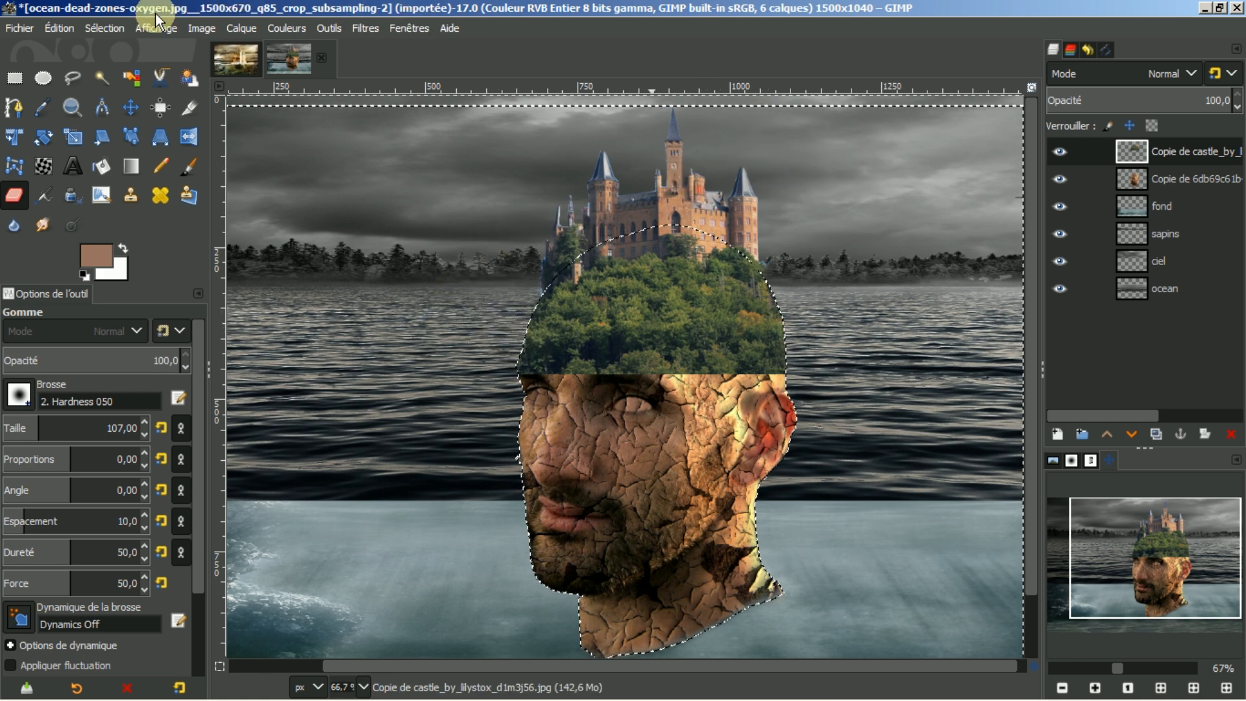
{"action": "left_click", "coordinate": [107, 23]}
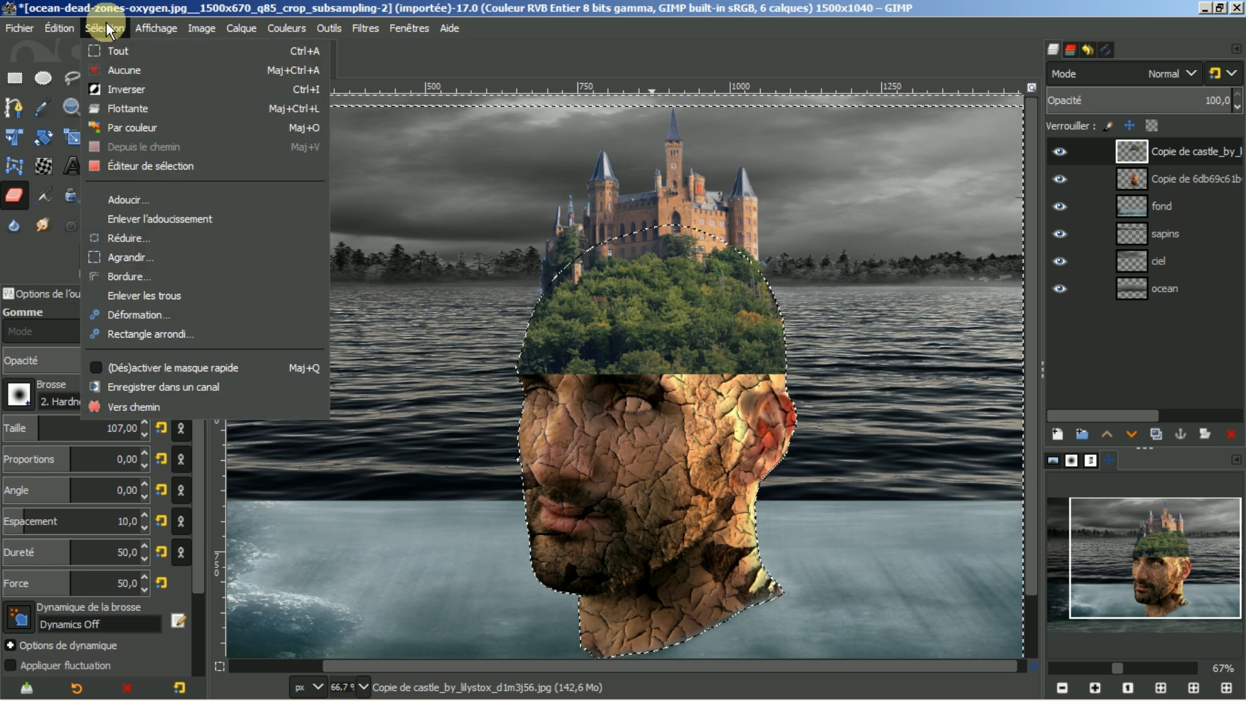
{"action": "left_click", "coordinate": [119, 73]}
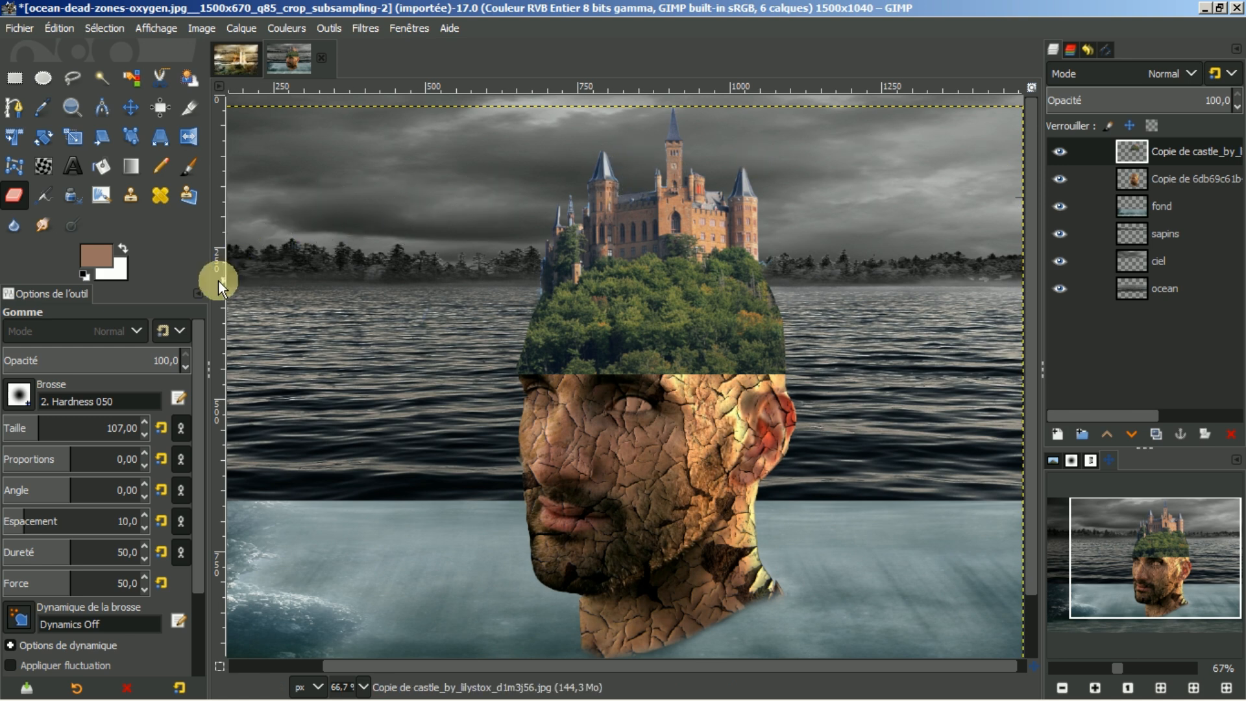
- Place a vertical guide through the castle's central tower and add a white (full opacity) mask to the castle layer
{"action": "left_click_drag", "start_coordinate": [217, 283], "coordinate": [673, 278]}
{"action": "left_click", "coordinate": [1171, 144]}
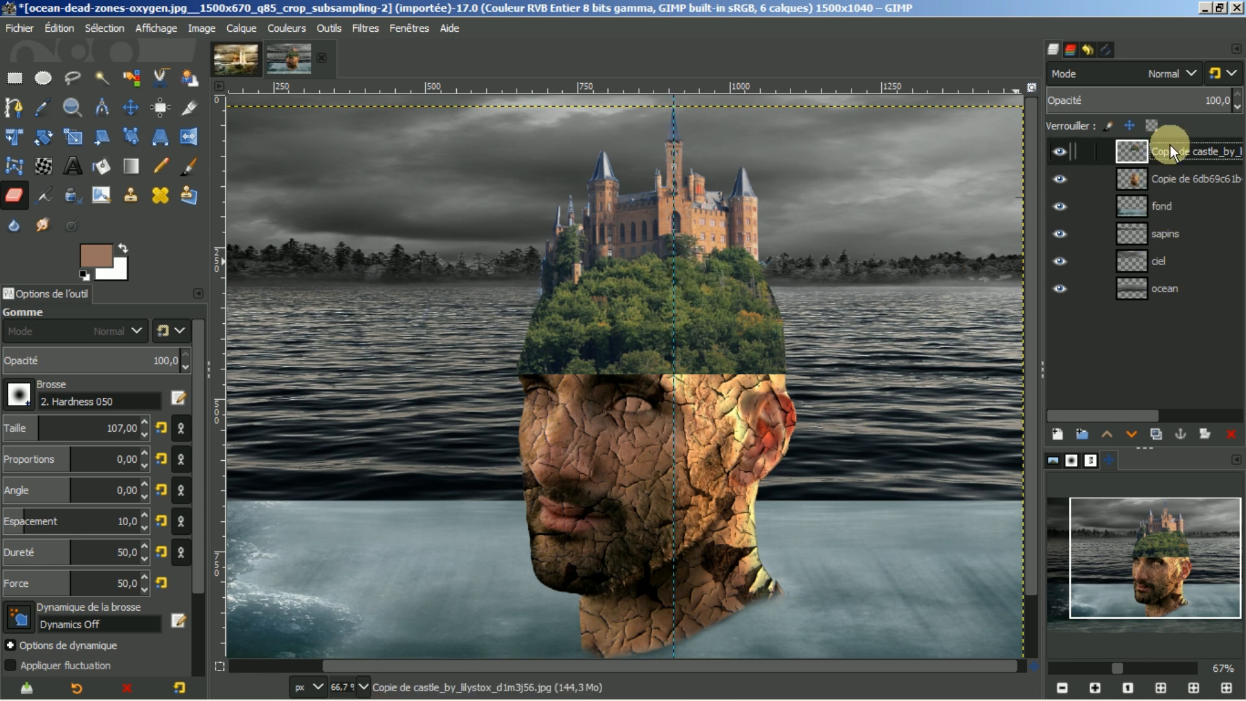
{"action": "left_click", "coordinate": [1202, 430]}
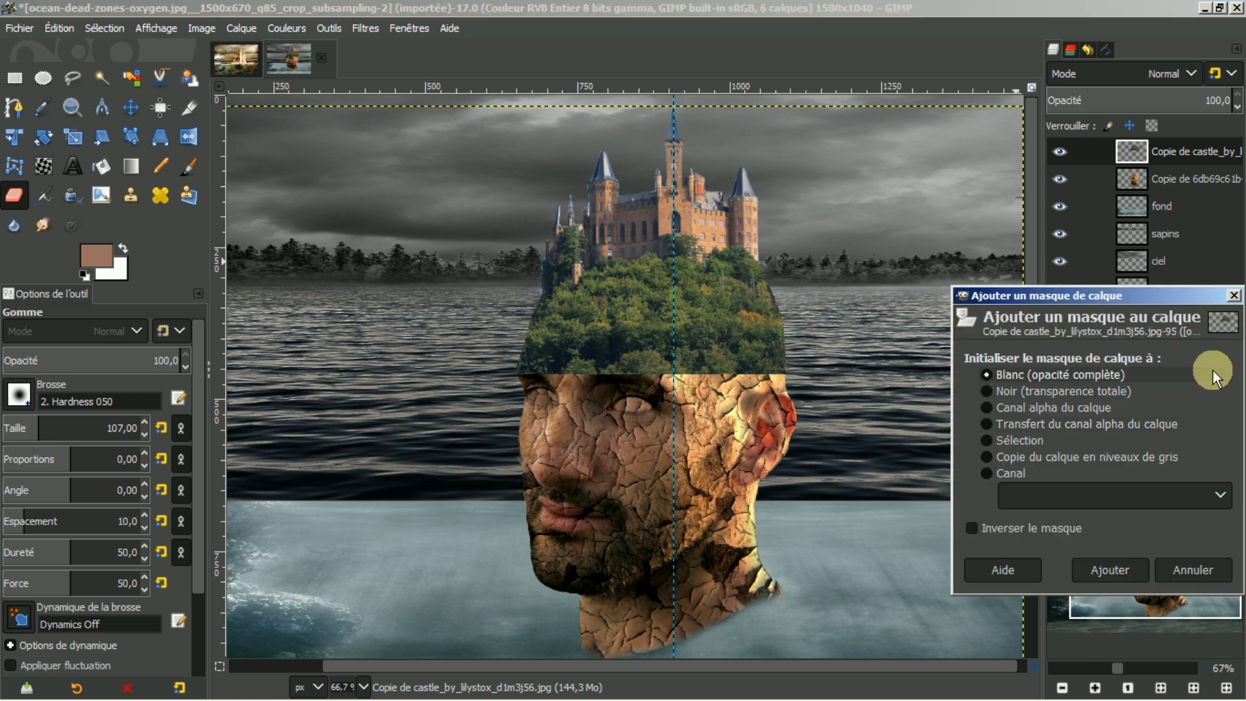
{"action": "left_click", "coordinate": [1119, 567]}
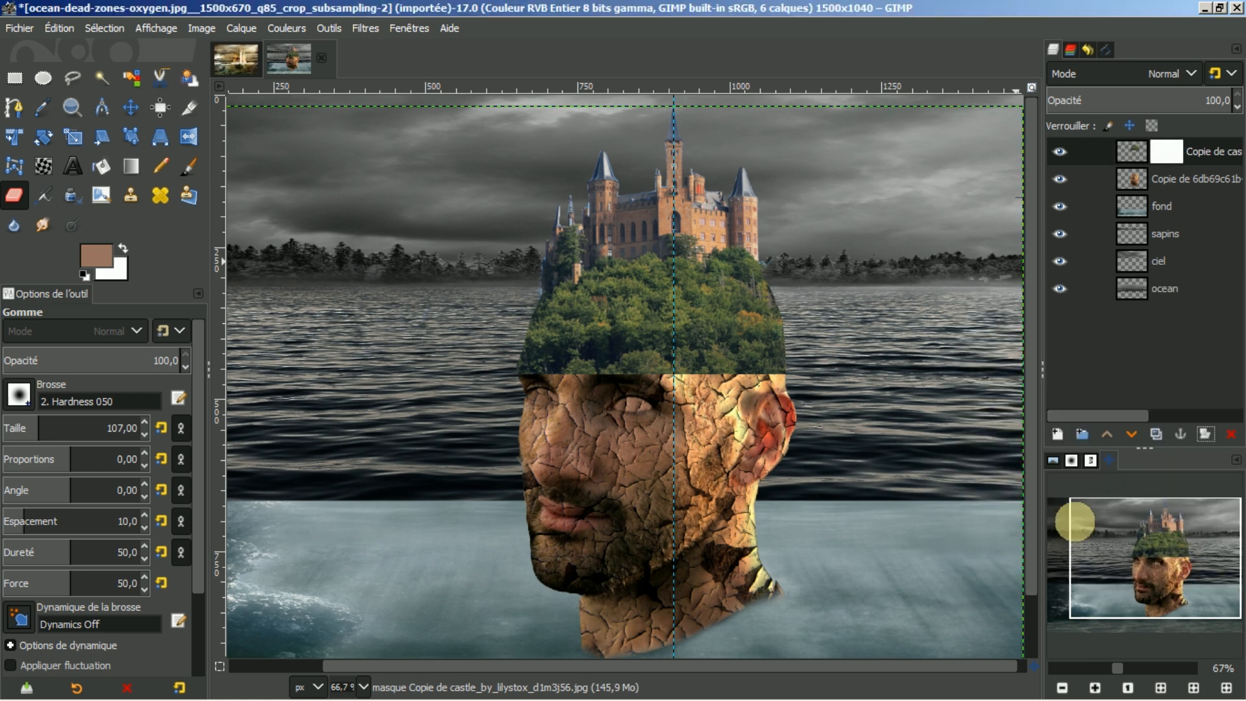
- Draw a black-to-white linear gradient on the castle mask along the guide, starting at Y 492 and ending at Y 182
{"action": "left_click", "coordinate": [82, 273]}
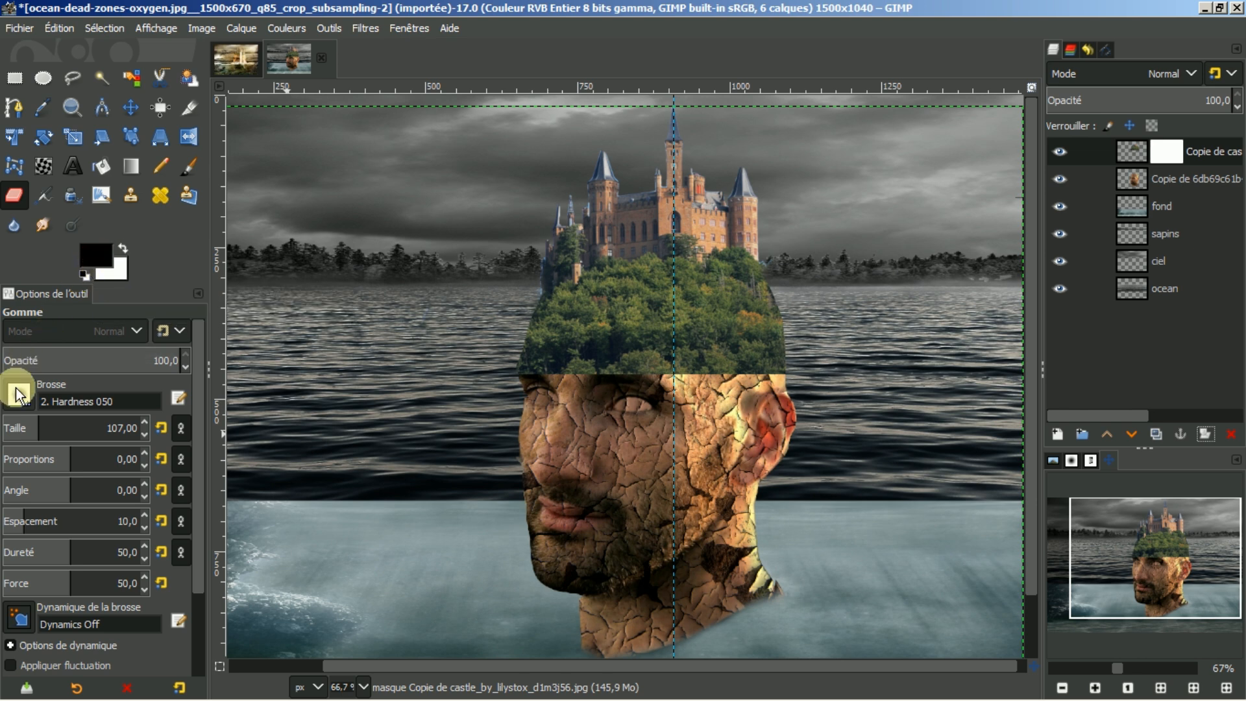
{"action": "left_click", "coordinate": [133, 167]}
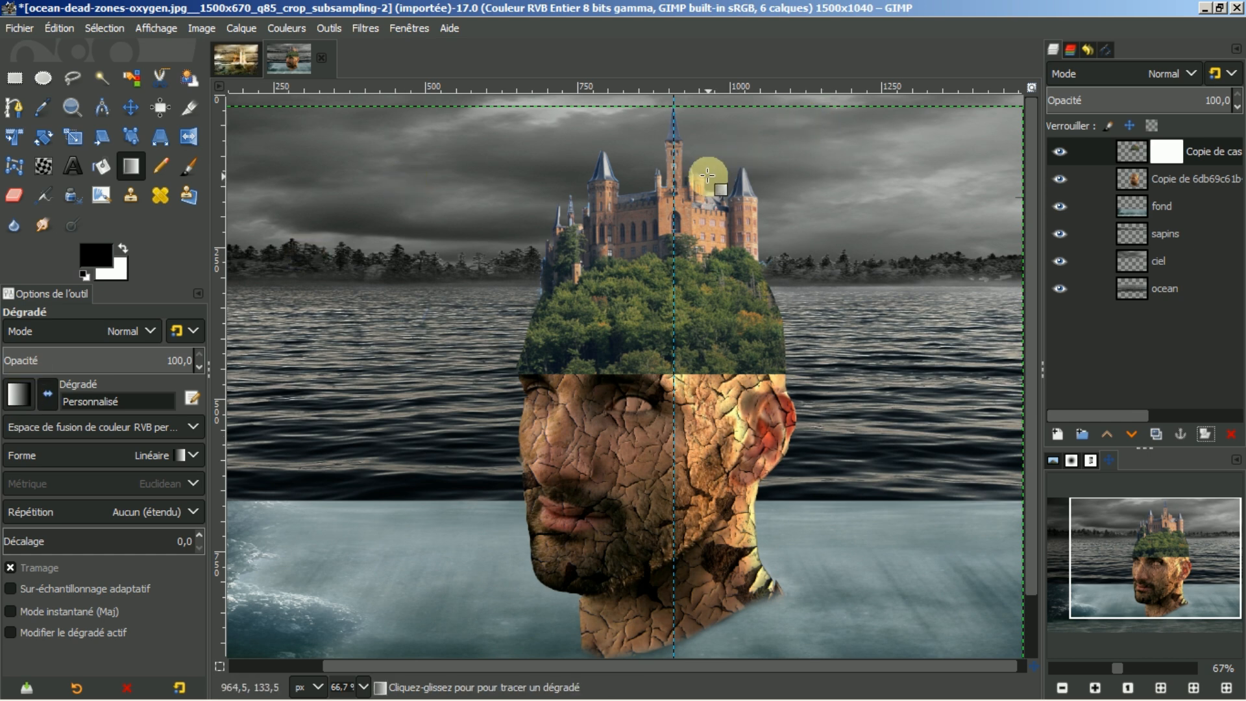
{"action": "left_click_drag", "start_coordinate": [698, 195], "coordinate": [701, 392]}
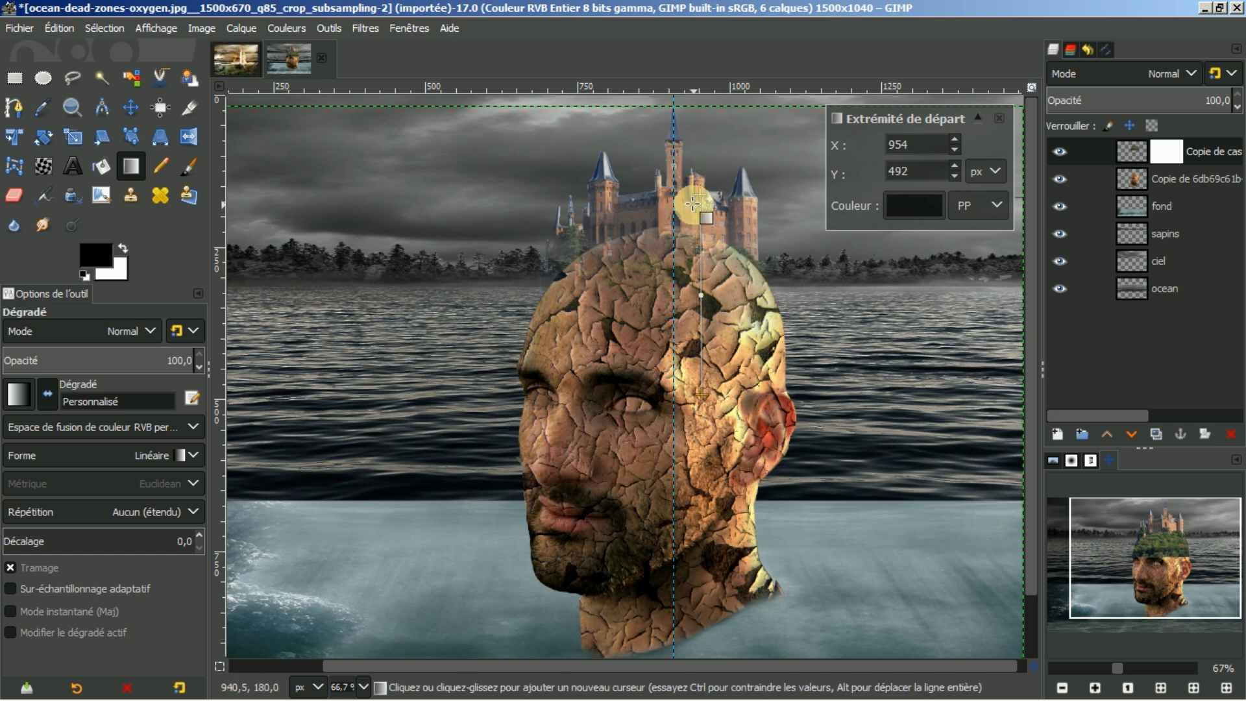
{"action": "left_click_drag", "start_coordinate": [703, 196], "coordinate": [674, 204]}
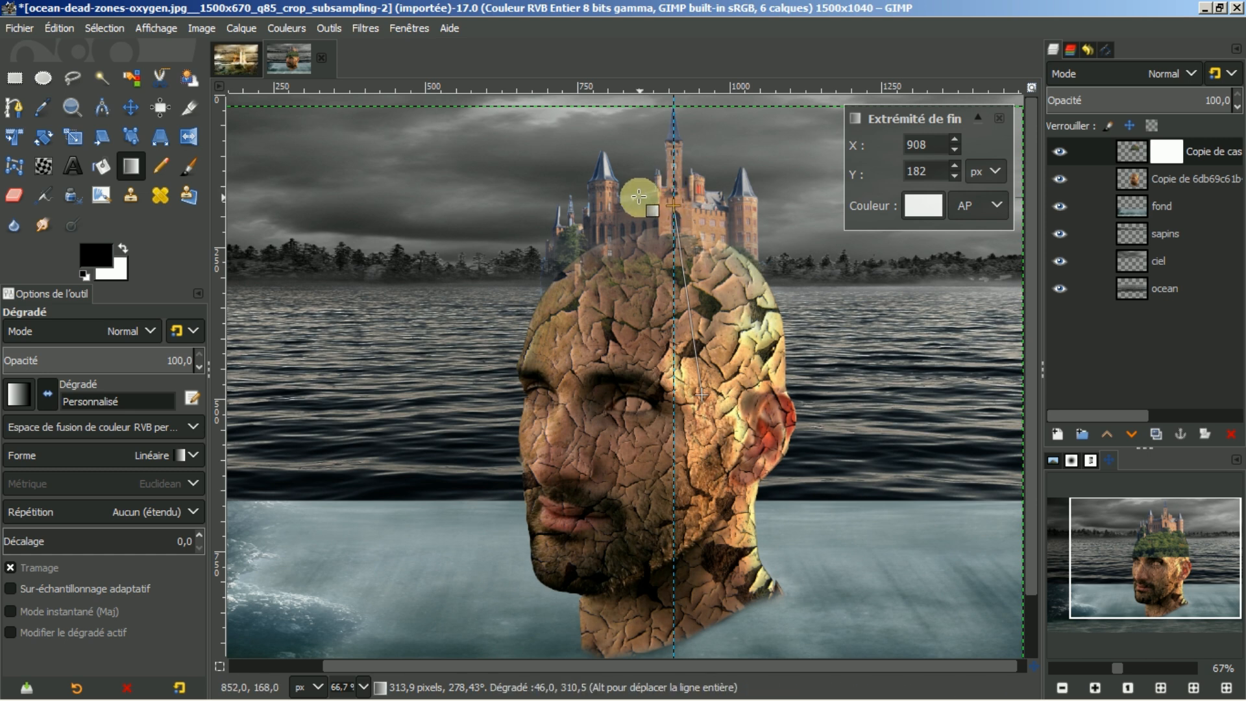
{"action": "left_click_drag", "start_coordinate": [701, 394], "coordinate": [675, 393]}
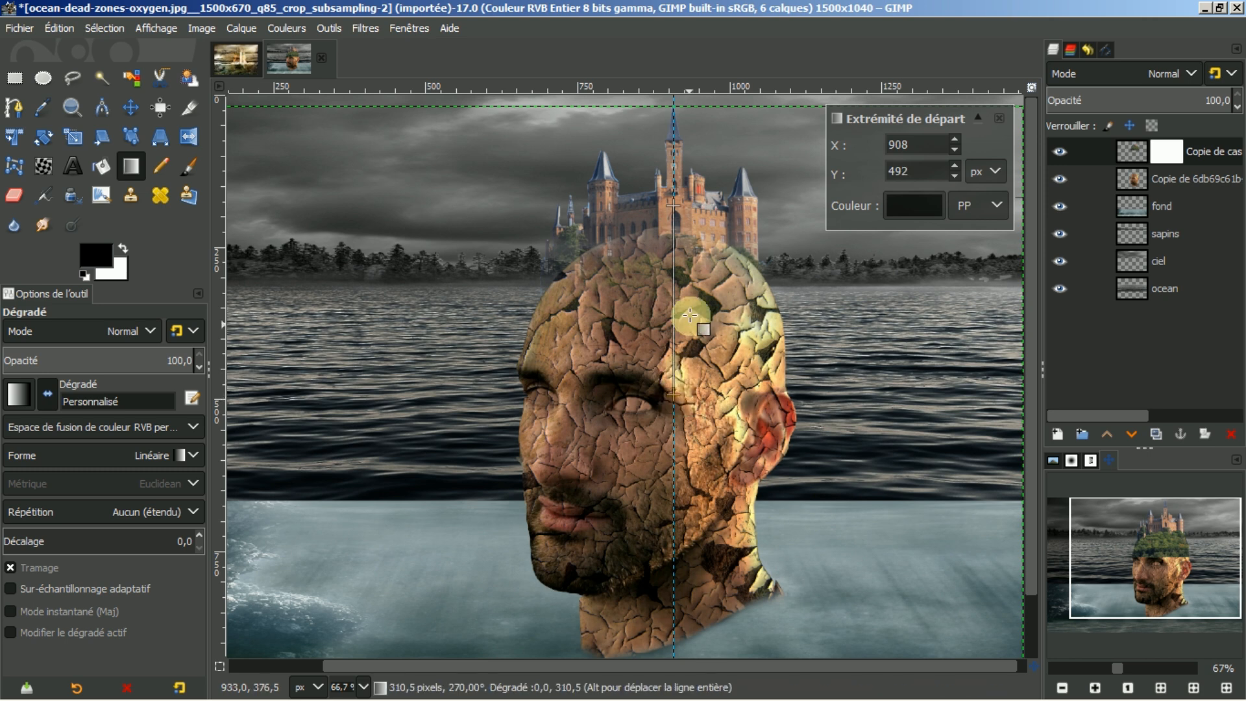
- Shorten the mask gradient to about 158 px by lowering its white end, move its midpoint to 70.48, and apply it
{"action": "left_click_drag", "start_coordinate": [674, 205], "coordinate": [673, 289]}
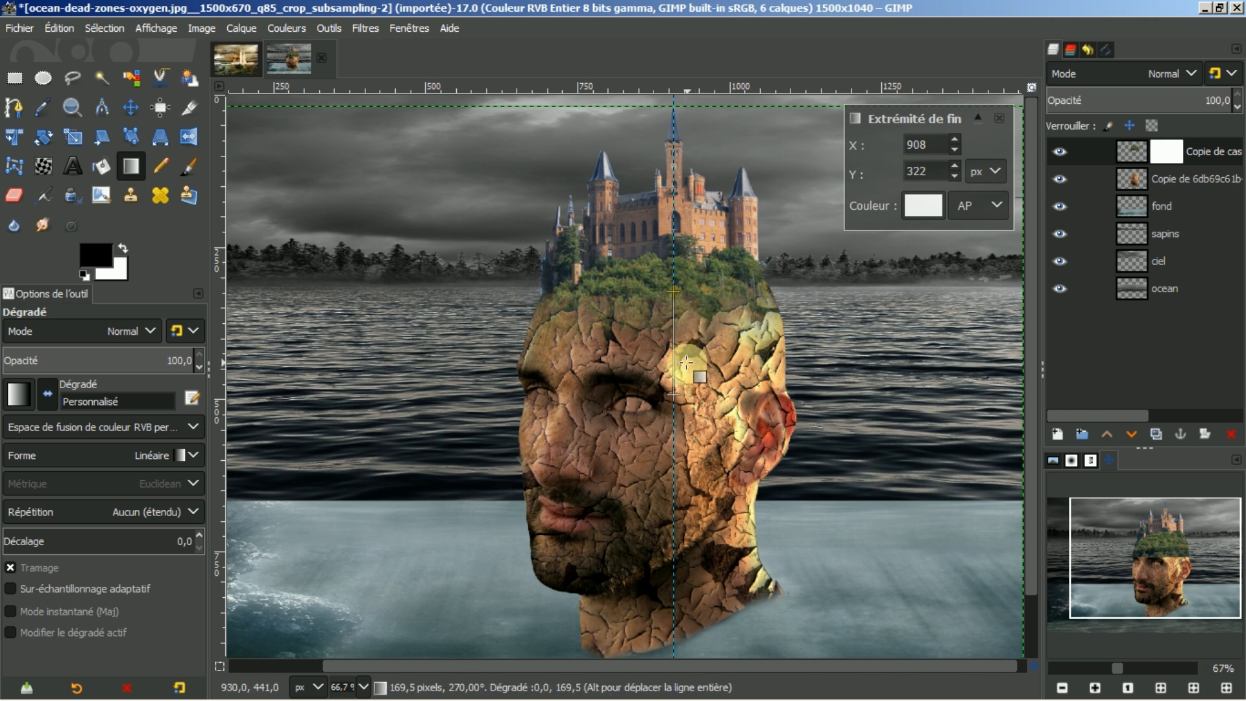
{"action": "left_click_drag", "start_coordinate": [668, 345], "coordinate": [667, 327]}
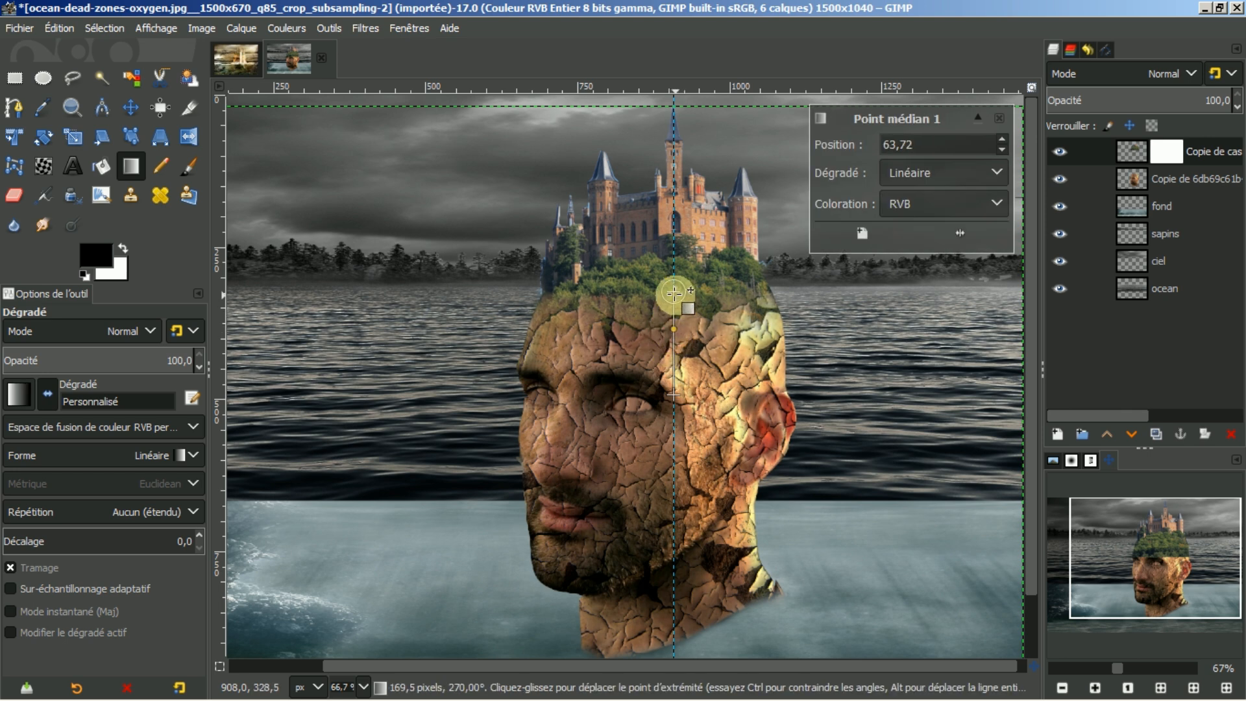
{"action": "left_click_drag", "start_coordinate": [674, 293], "coordinate": [673, 326]}
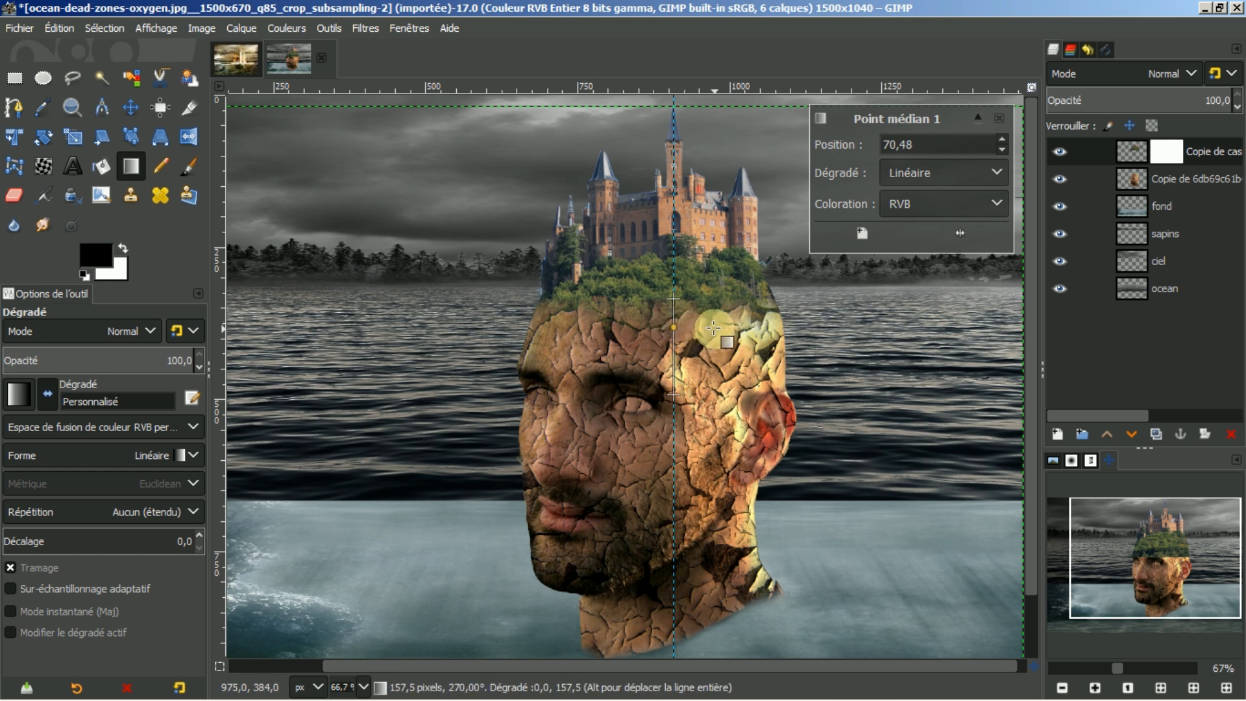
{"action": "key", "text": "Return"}
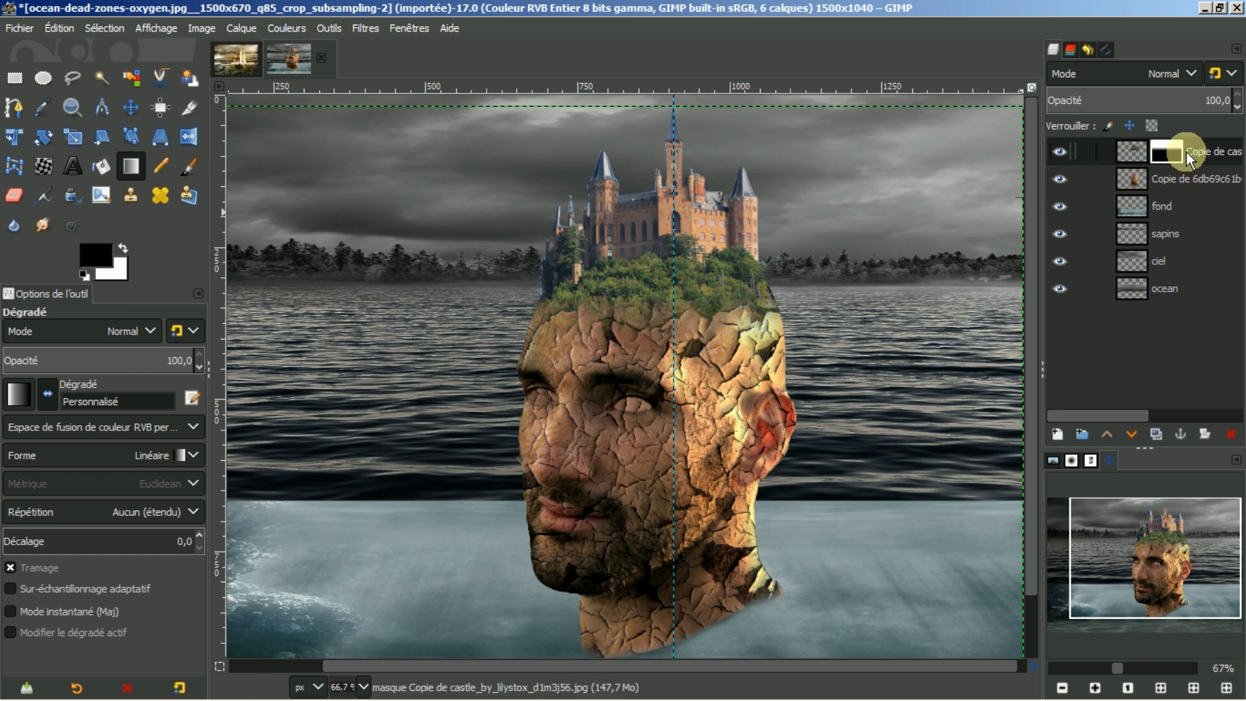
- Target the castle layer's mask with the Paintbrush in black and remove all guides from the image
{"action": "left_click", "coordinate": [1162, 150]}
{"action": "left_click", "coordinate": [191, 165]}
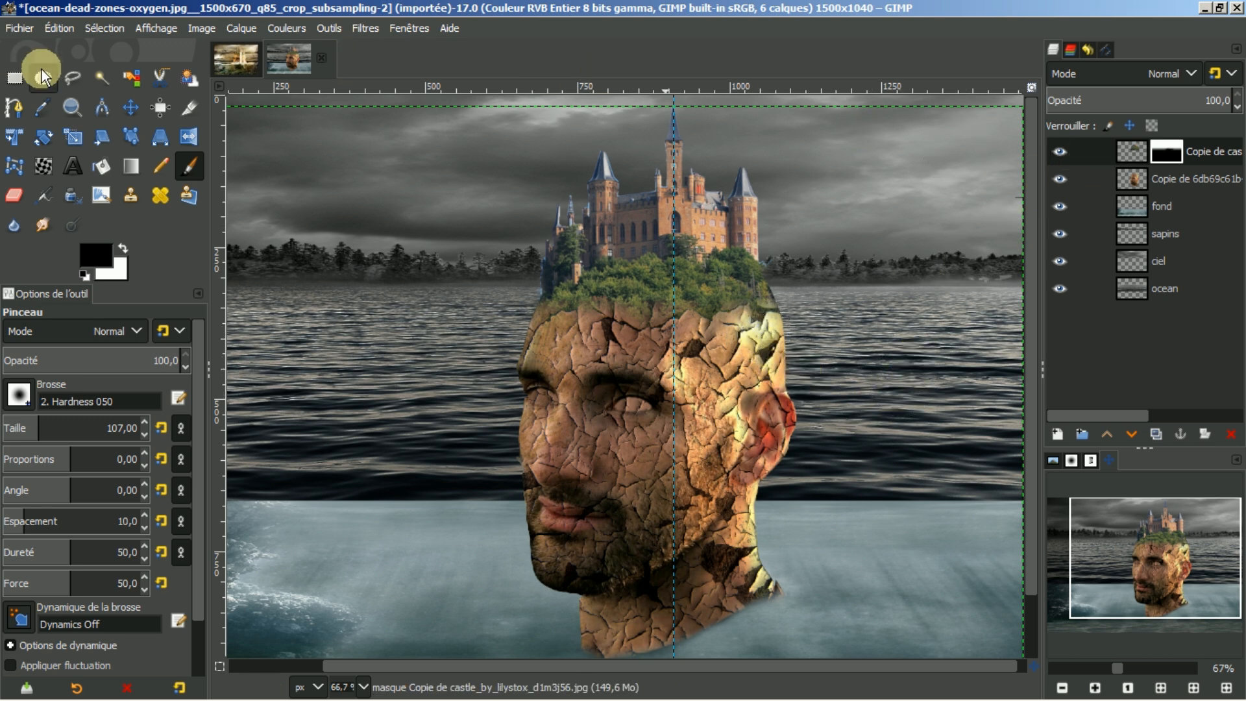
{"action": "left_click", "coordinate": [202, 28]}
{"action": "mouse_move", "coordinate": [221, 453]}
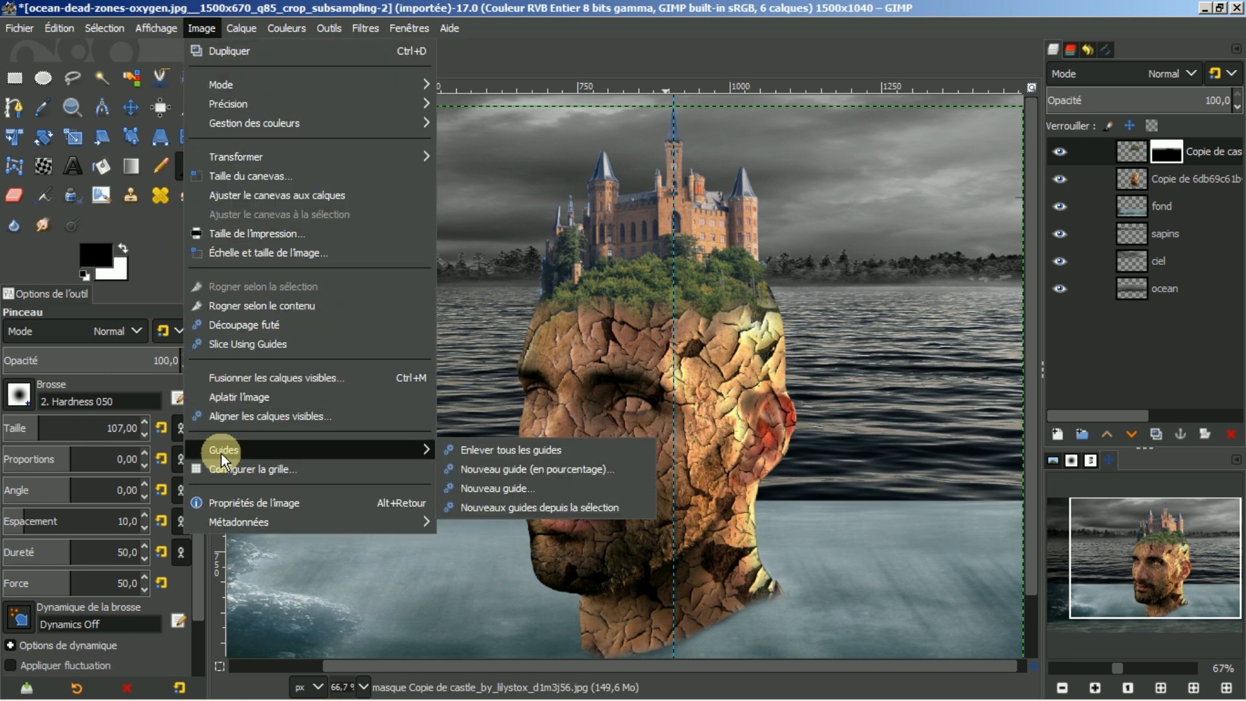
{"action": "left_click", "coordinate": [471, 453]}
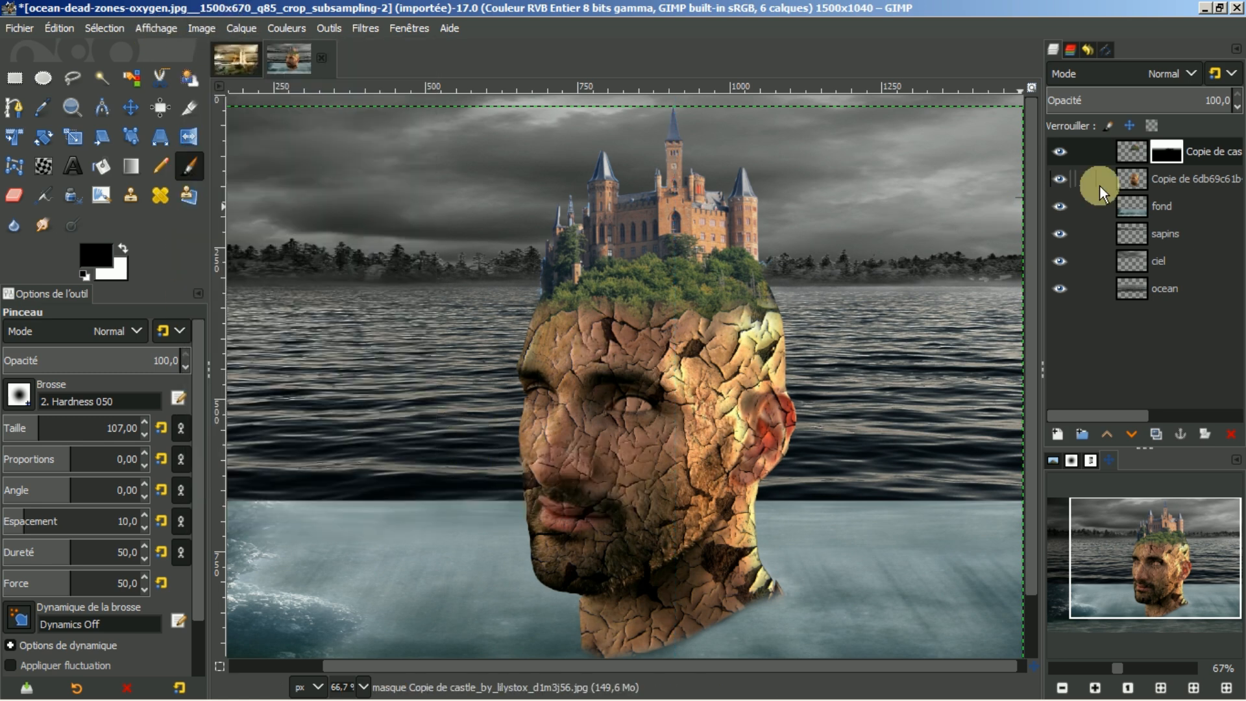
- Apply the castle layer's mask and expand the layer to the image dimensions
{"action": "right_click", "coordinate": [1130, 146]}
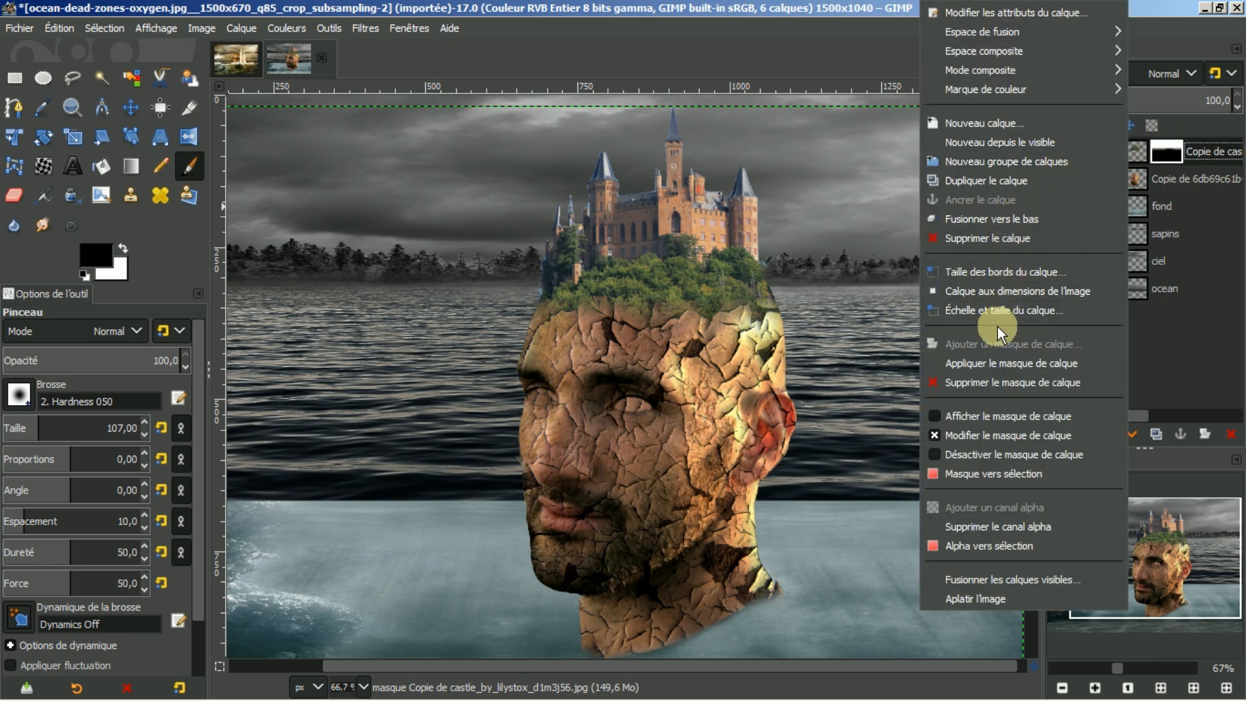
{"action": "left_click", "coordinate": [988, 366]}
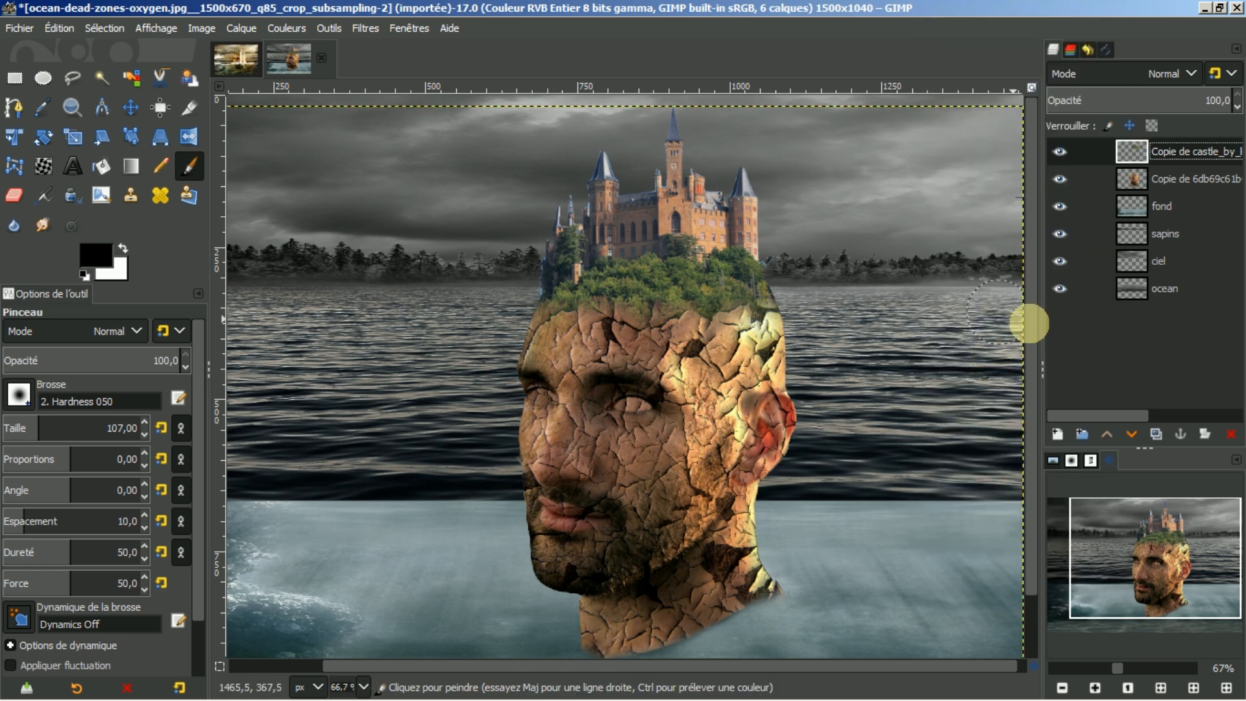
{"action": "left_click", "coordinate": [1159, 685]}
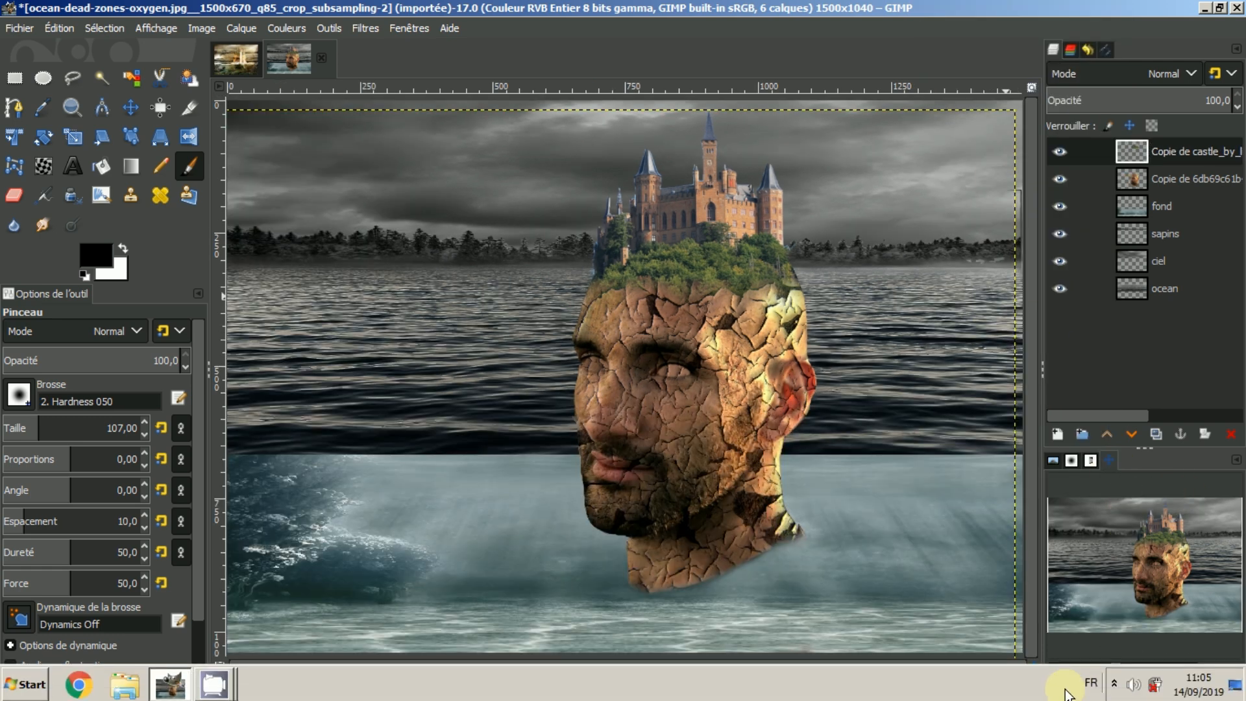
{"action": "left_click", "coordinate": [1062, 688]}
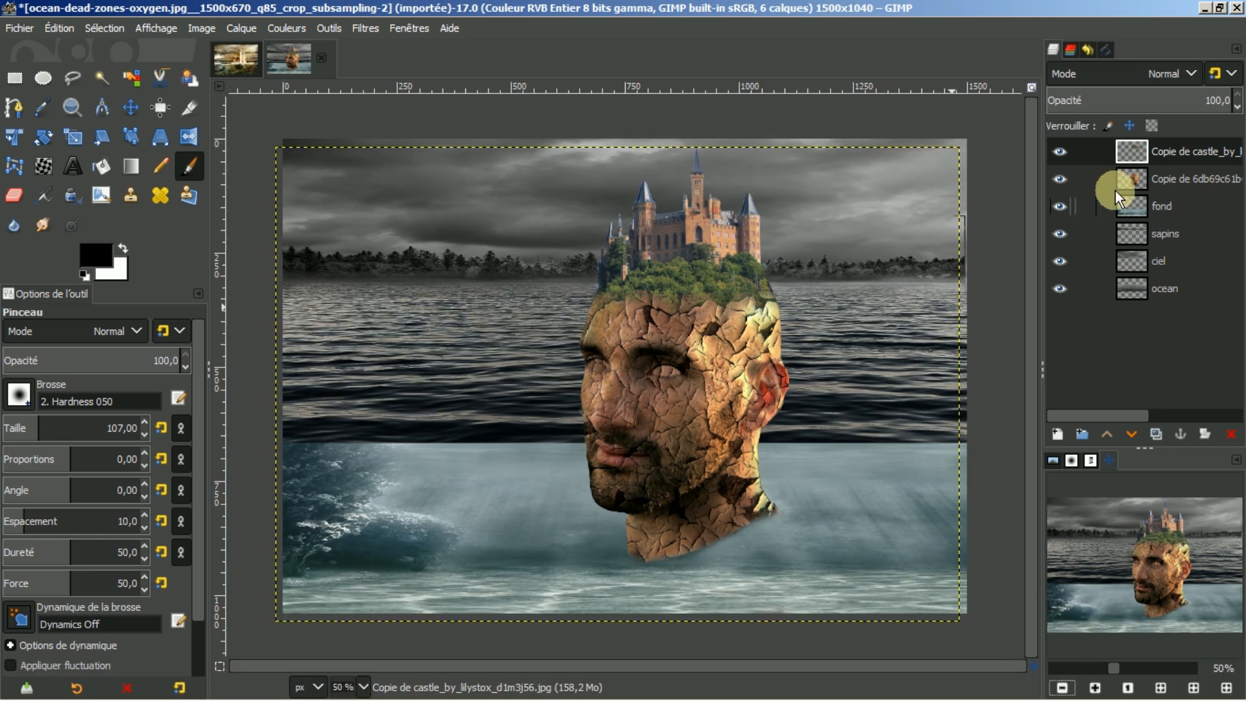
{"action": "right_click", "coordinate": [1176, 150]}
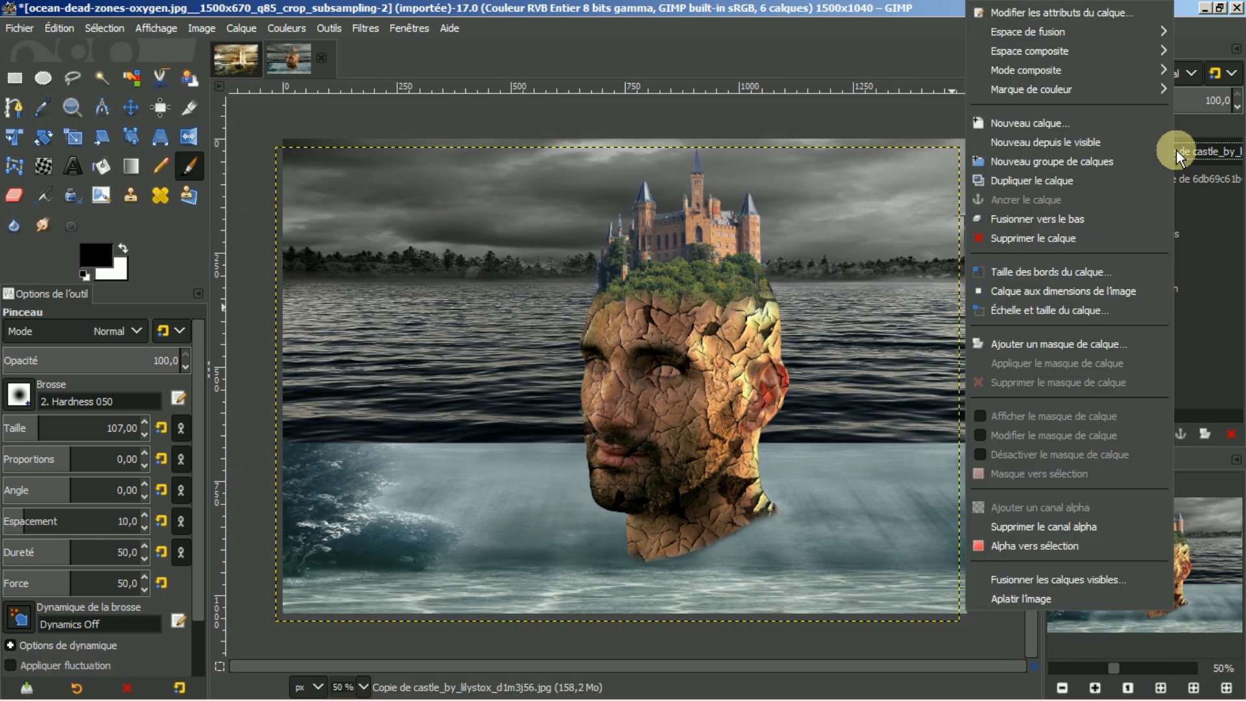
{"action": "left_click", "coordinate": [1051, 292]}
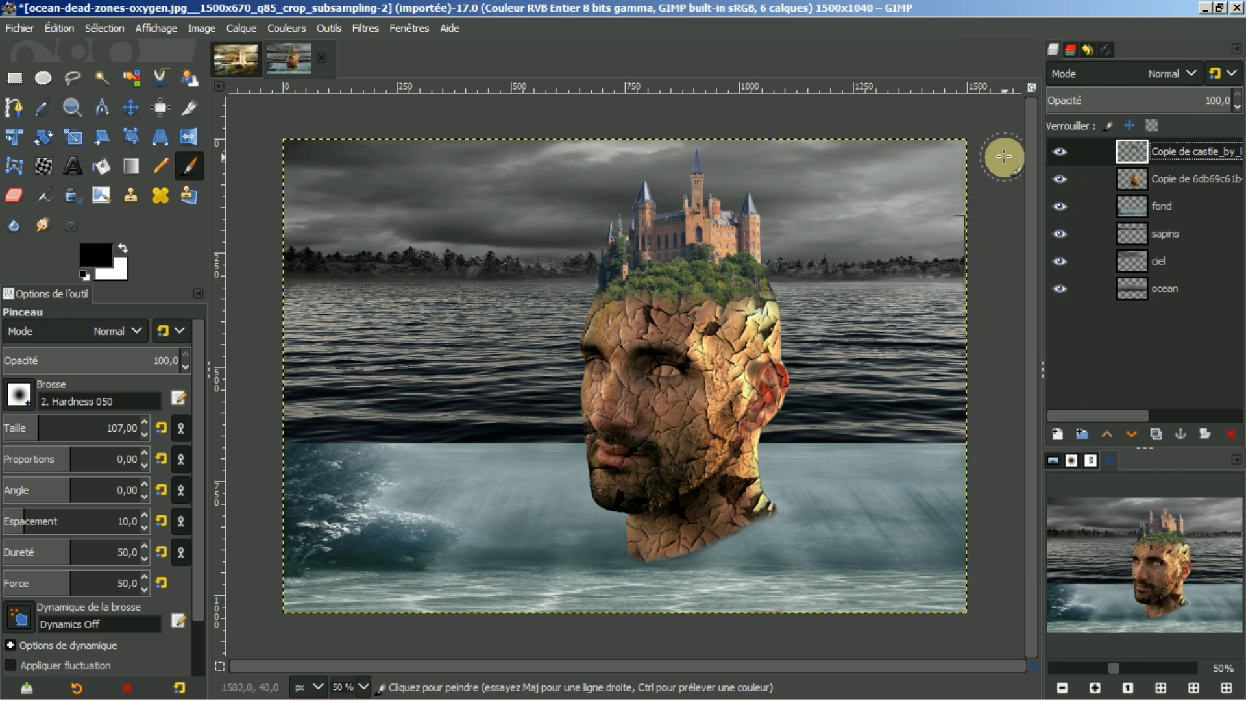
- Switch to the ocean4 reference image and examine the finished montage as a whole
{"action": "left_click", "coordinate": [247, 61]}
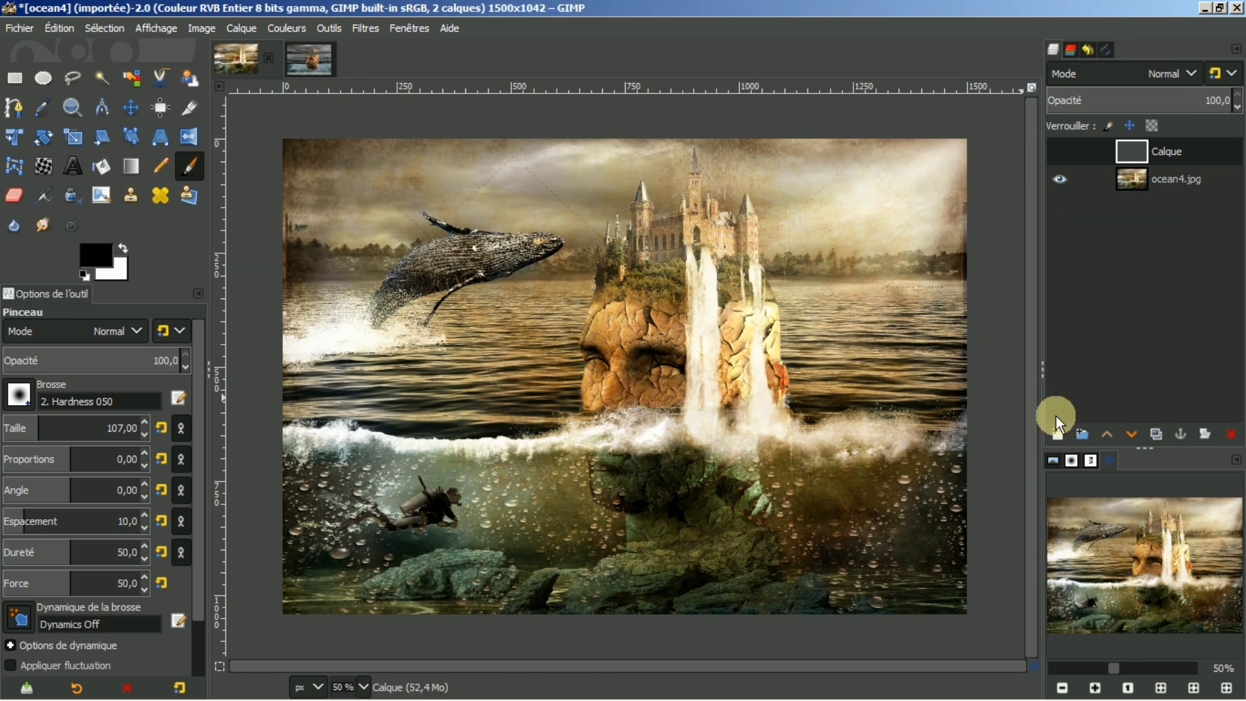
{"action": "left_click", "coordinate": [1161, 687]}
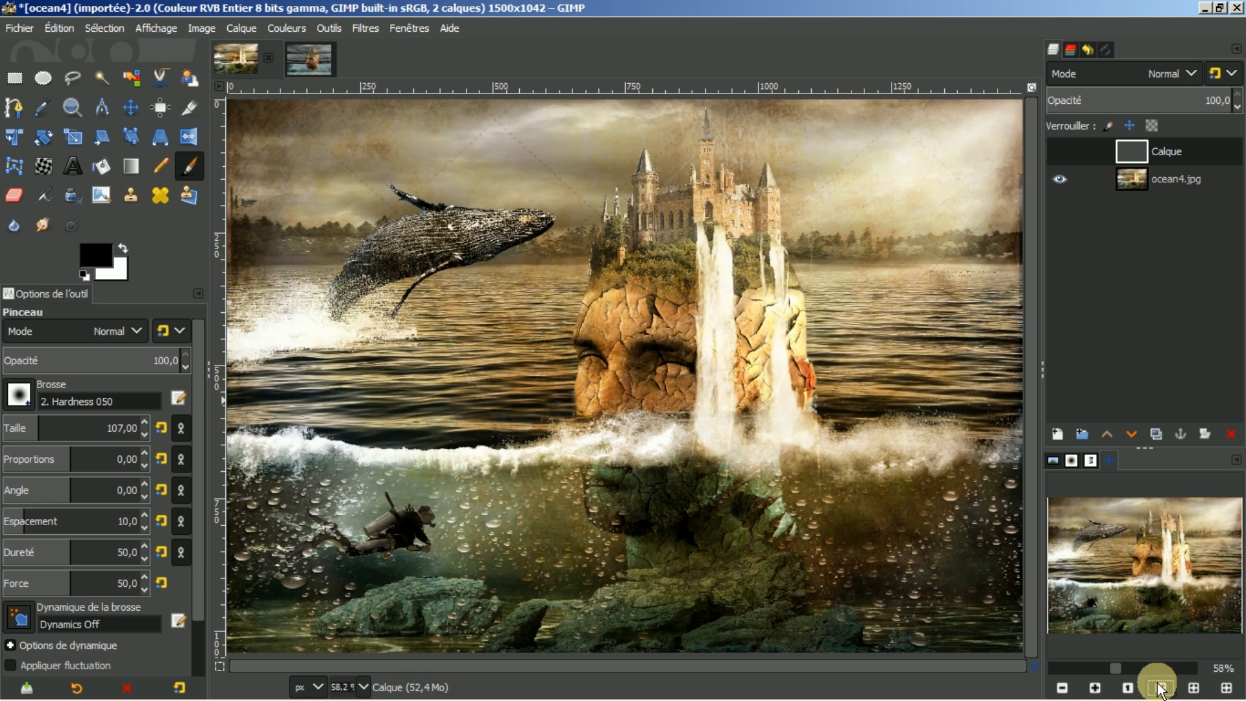
{"action": "left_click", "coordinate": [1062, 688]}
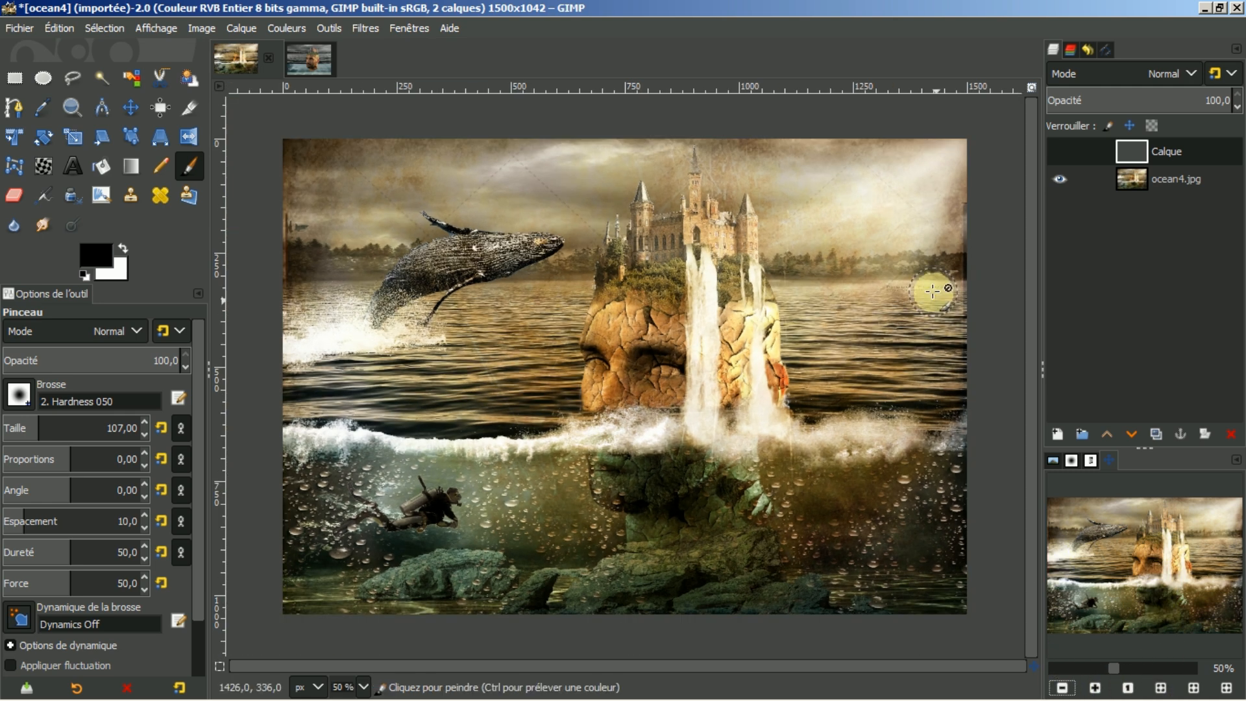
- Compare the working montage with the ocean4 reference image, checking the head and the underwater rocks
{"action": "left_click", "coordinate": [302, 55]}
{"action": "left_click", "coordinate": [221, 51]}
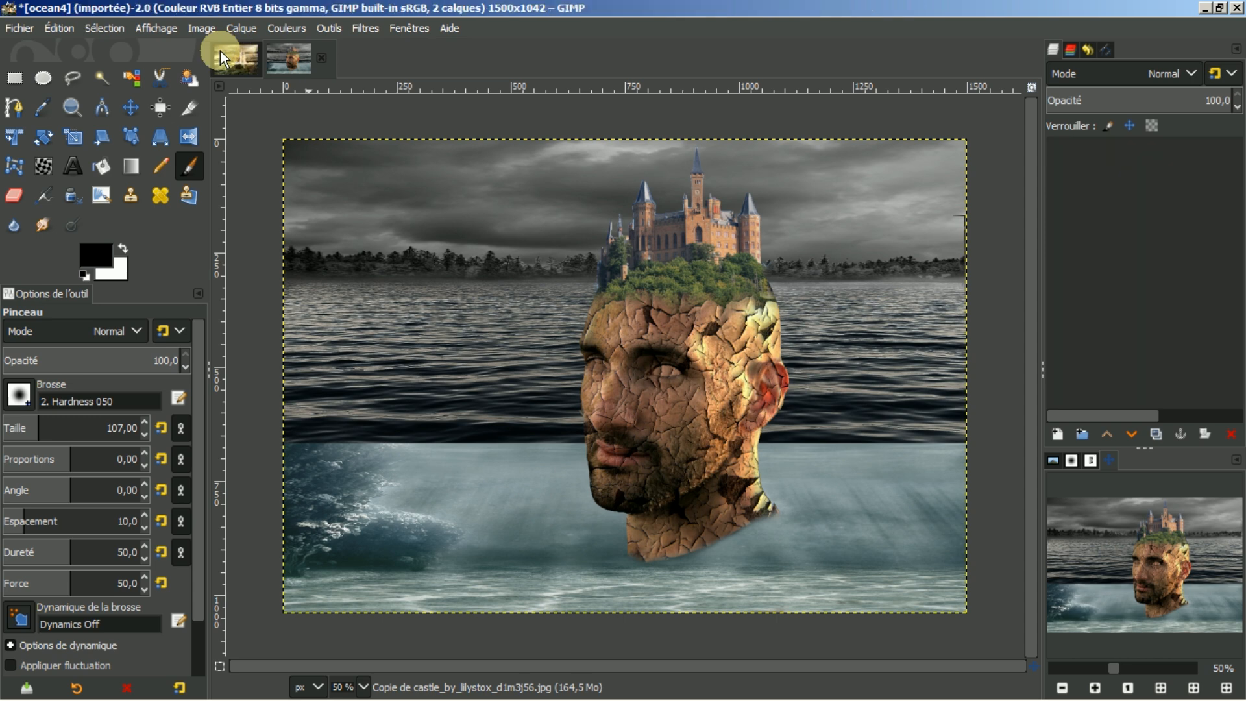
{"action": "left_click", "coordinate": [309, 61]}
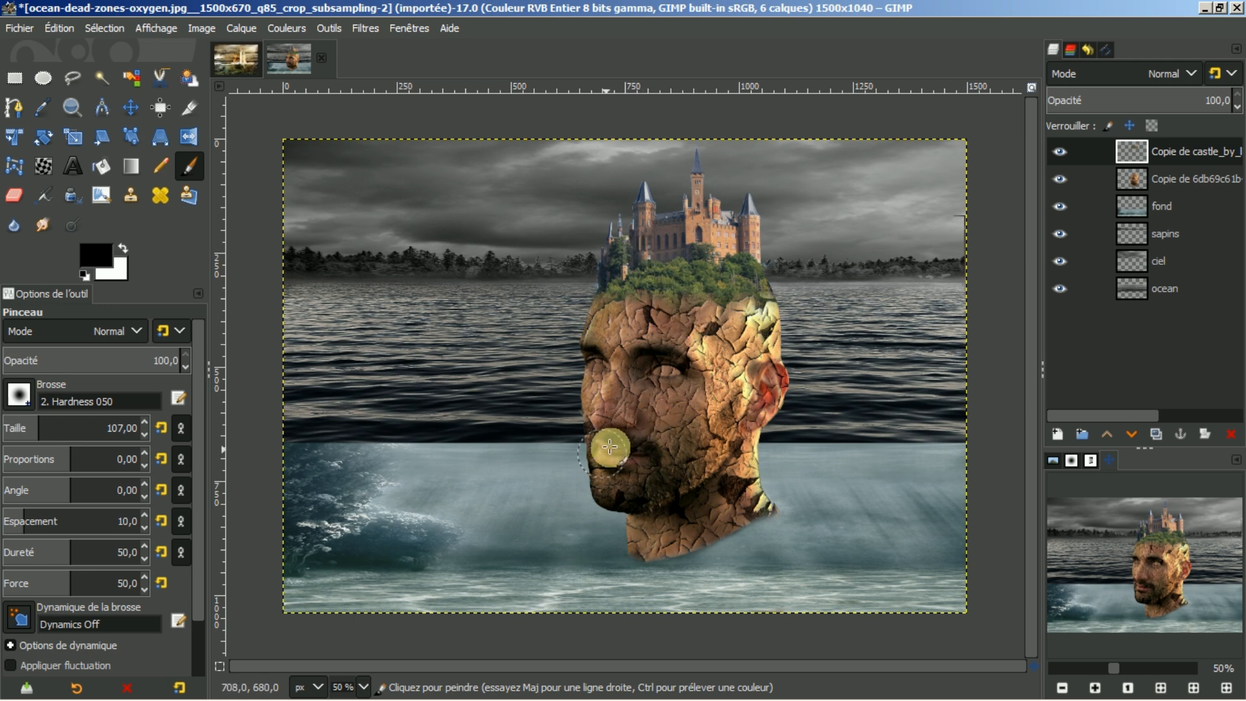
{"action": "left_click", "coordinate": [231, 61]}
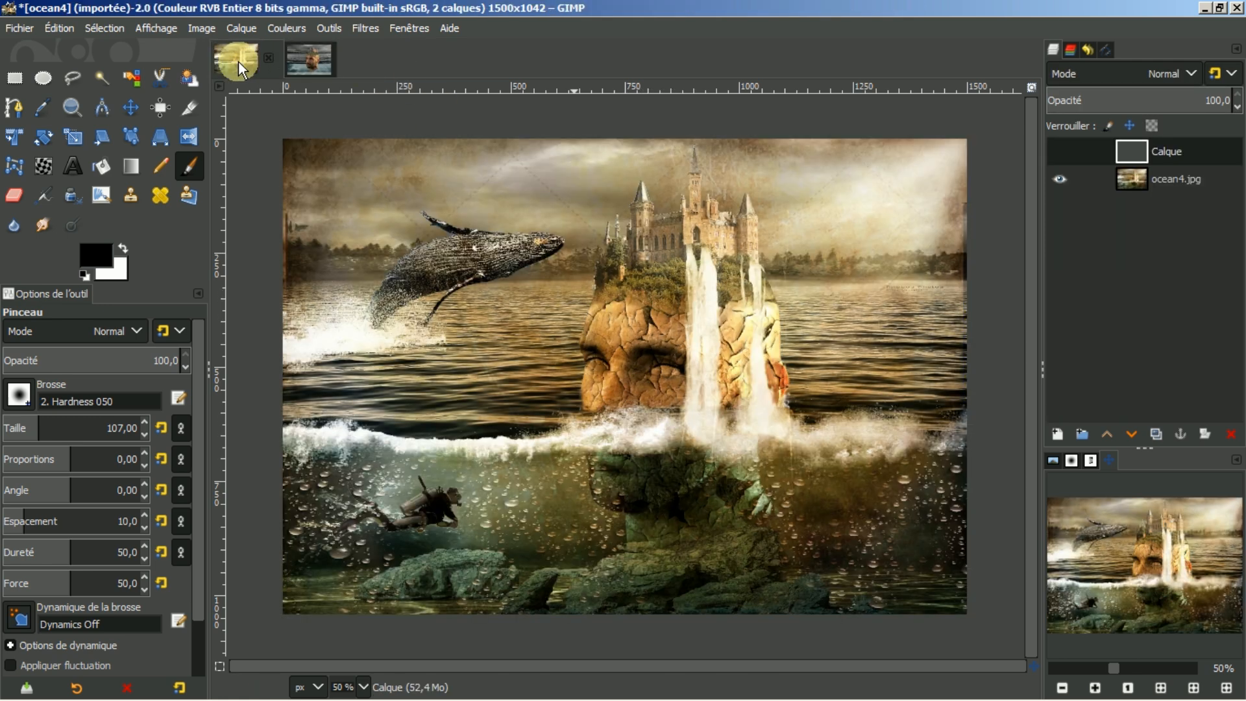
{"action": "left_click", "coordinate": [309, 58]}
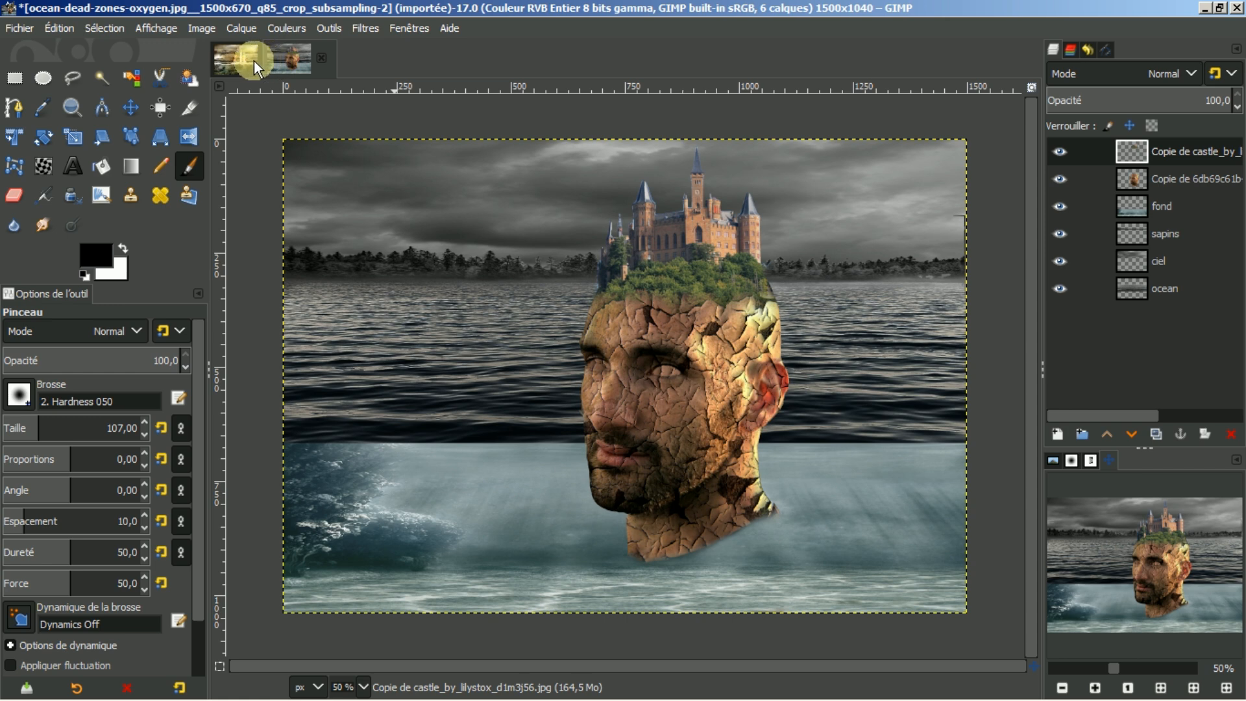
{"action": "left_click", "coordinate": [254, 60]}
{"action": "left_click", "coordinate": [310, 55]}
- Open the rocks-4353305_1280 photo from the history of recently used images
{"action": "left_click", "coordinate": [1052, 459]}
{"action": "scroll", "coordinate": [1111, 539], "scroll_direction": "down", "scroll_amount": 4}
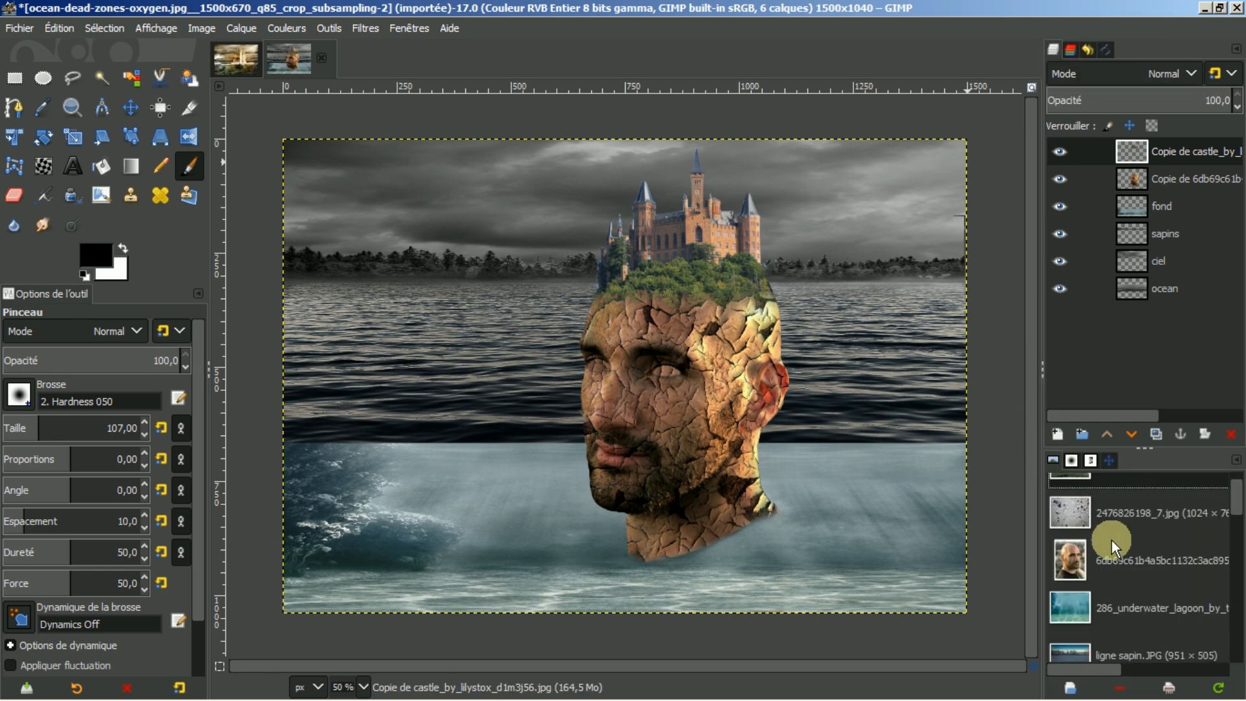
{"action": "scroll", "coordinate": [1112, 540], "scroll_direction": "down", "scroll_amount": 3}
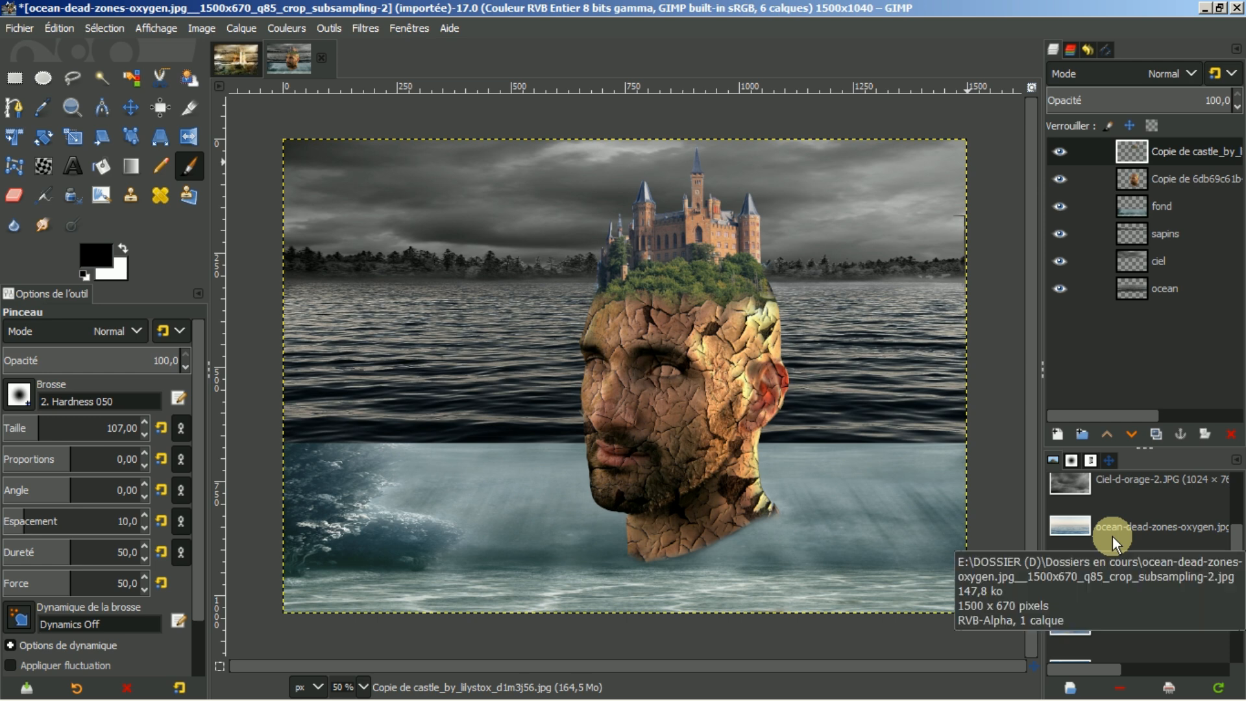
{"action": "double_click", "coordinate": [1099, 612]}
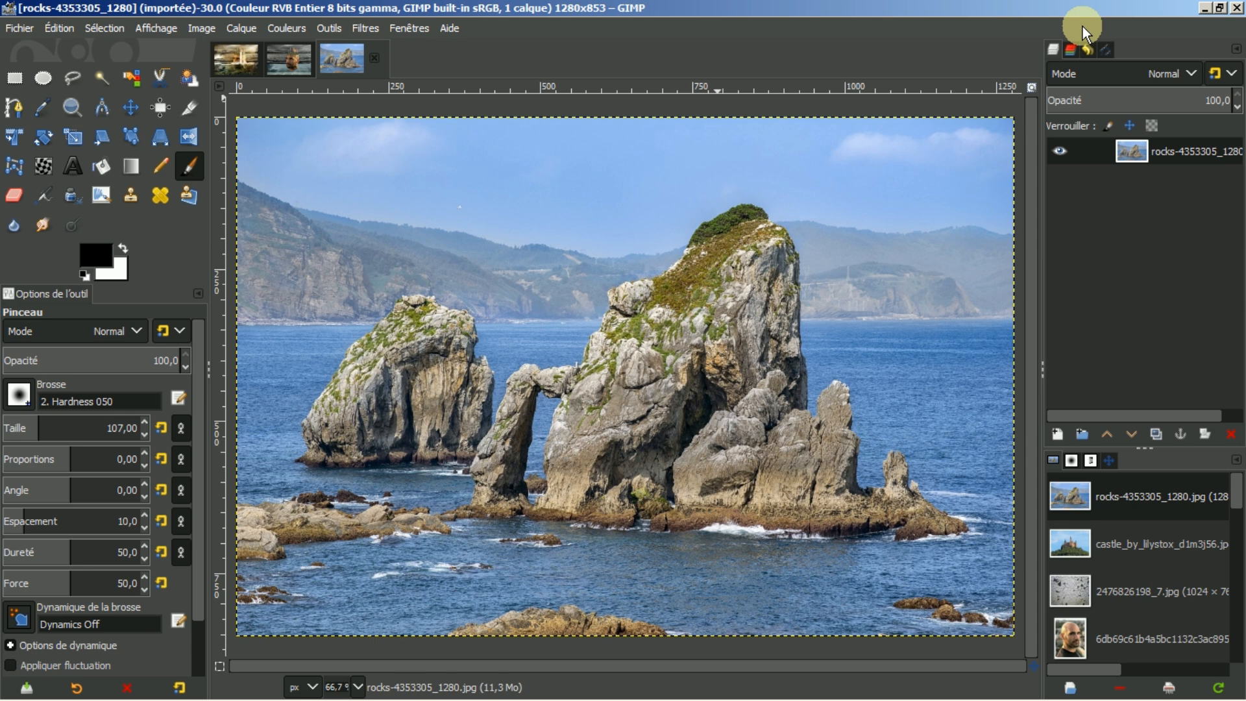
- Import the path rocher eau 2.svg into the rocks photo and convert it to a selection around the rocks
{"action": "left_click", "coordinate": [1102, 48]}
{"action": "right_click", "coordinate": [1125, 161]}
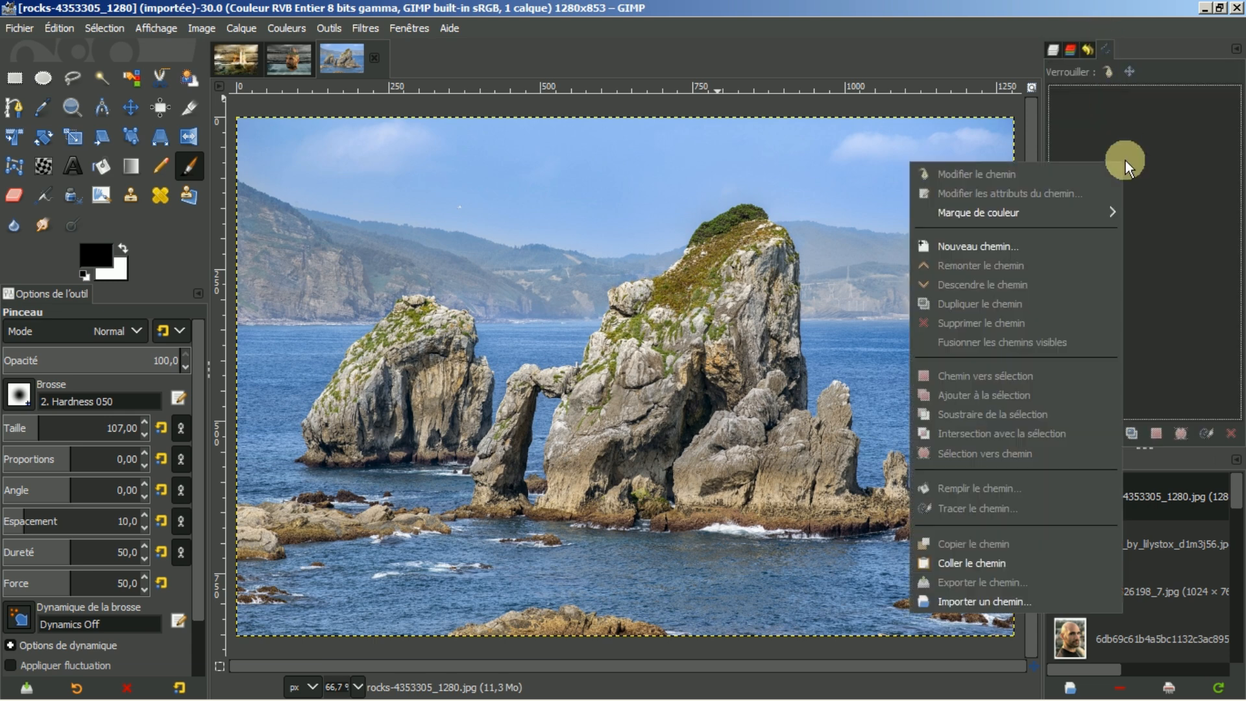
{"action": "left_click", "coordinate": [982, 602]}
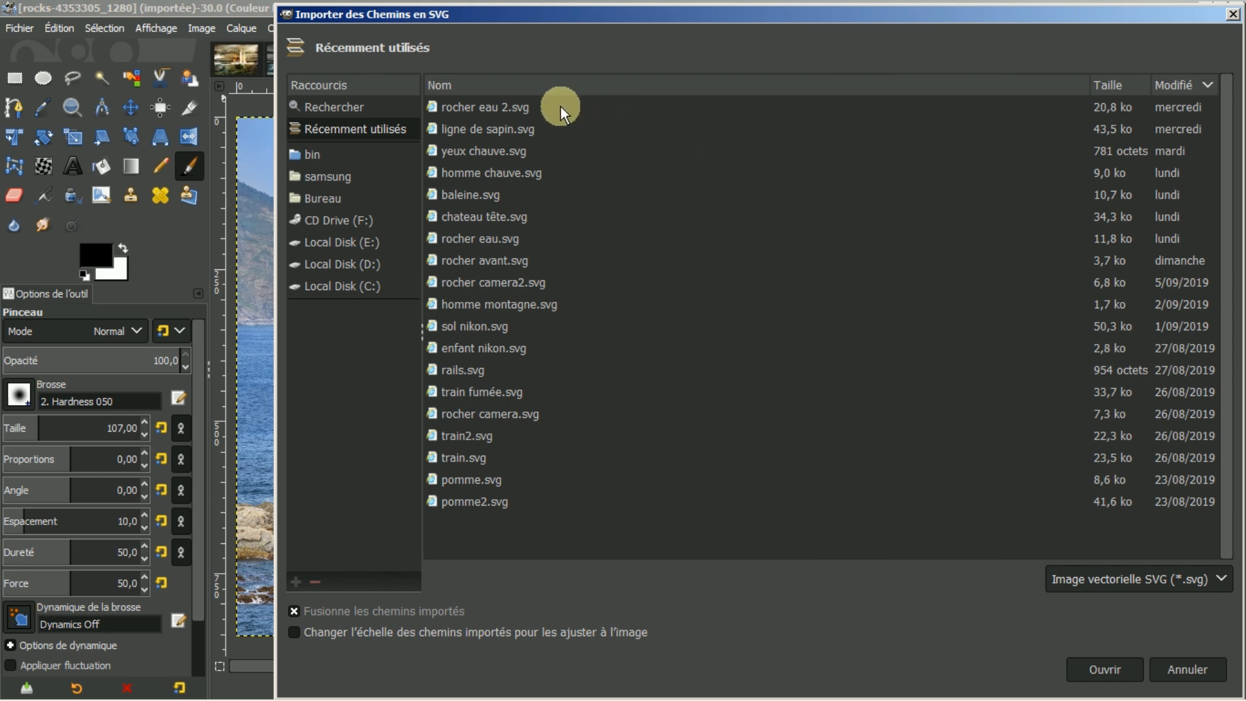
{"action": "left_click", "coordinate": [501, 111]}
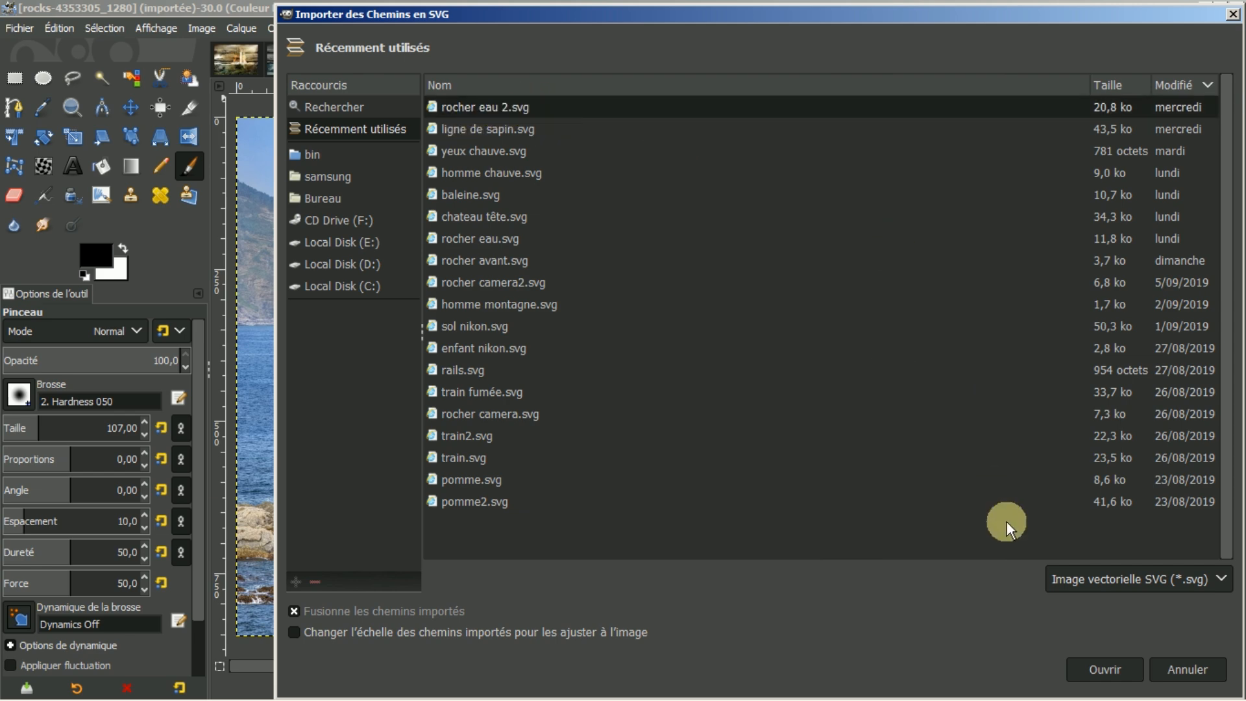
{"action": "left_click", "coordinate": [1107, 664]}
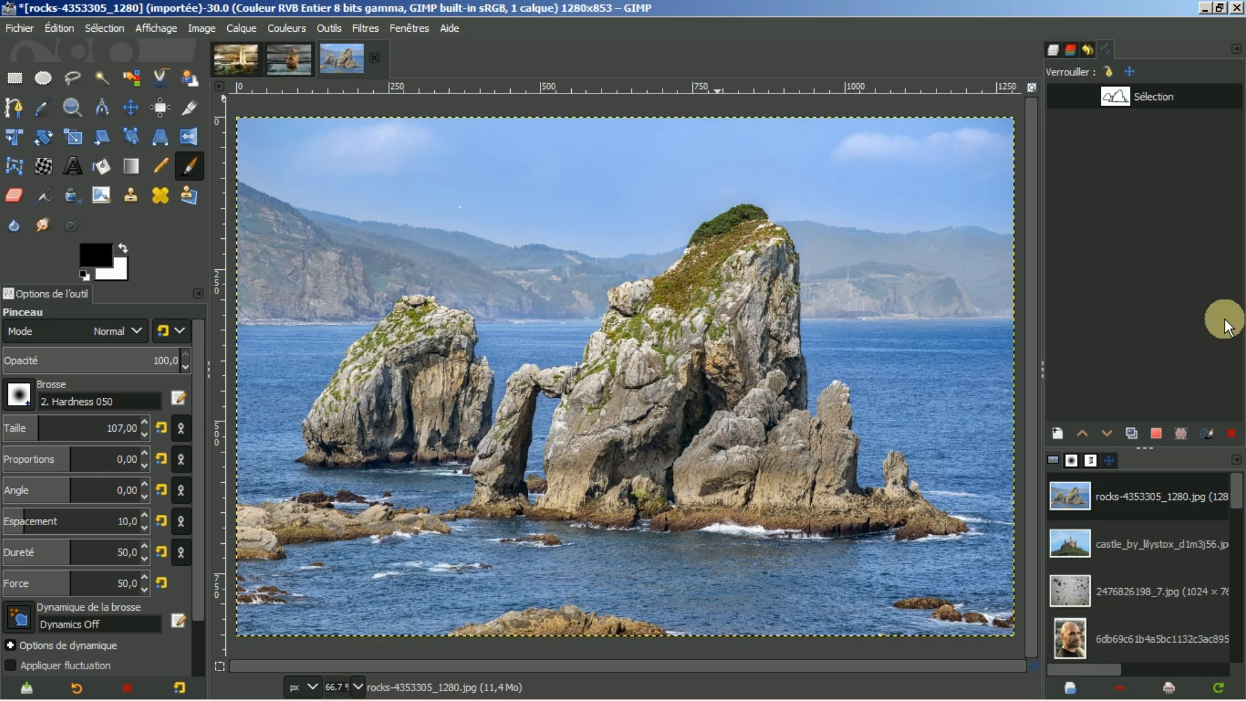
{"action": "left_click", "coordinate": [1156, 431]}
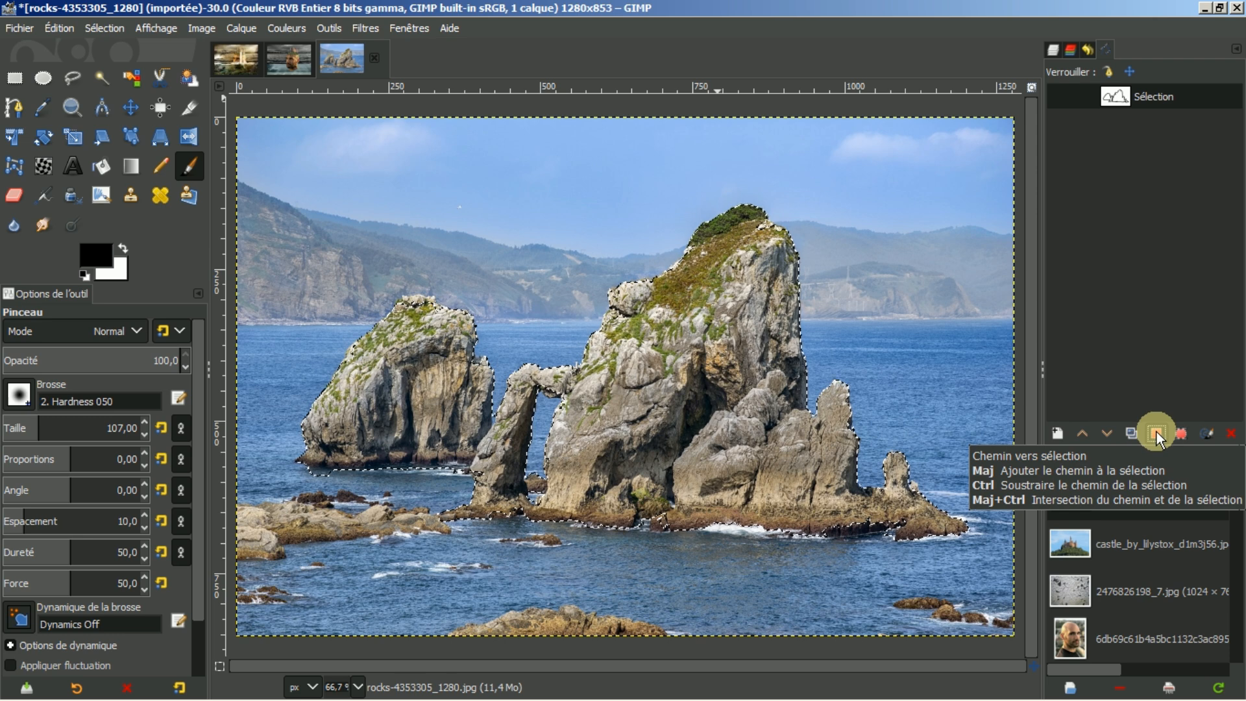
- Copy the selected rocks, close their photo, and paste them as a new layer above the castle layer in the montage
{"action": "key", "text": "ctrl+c"}
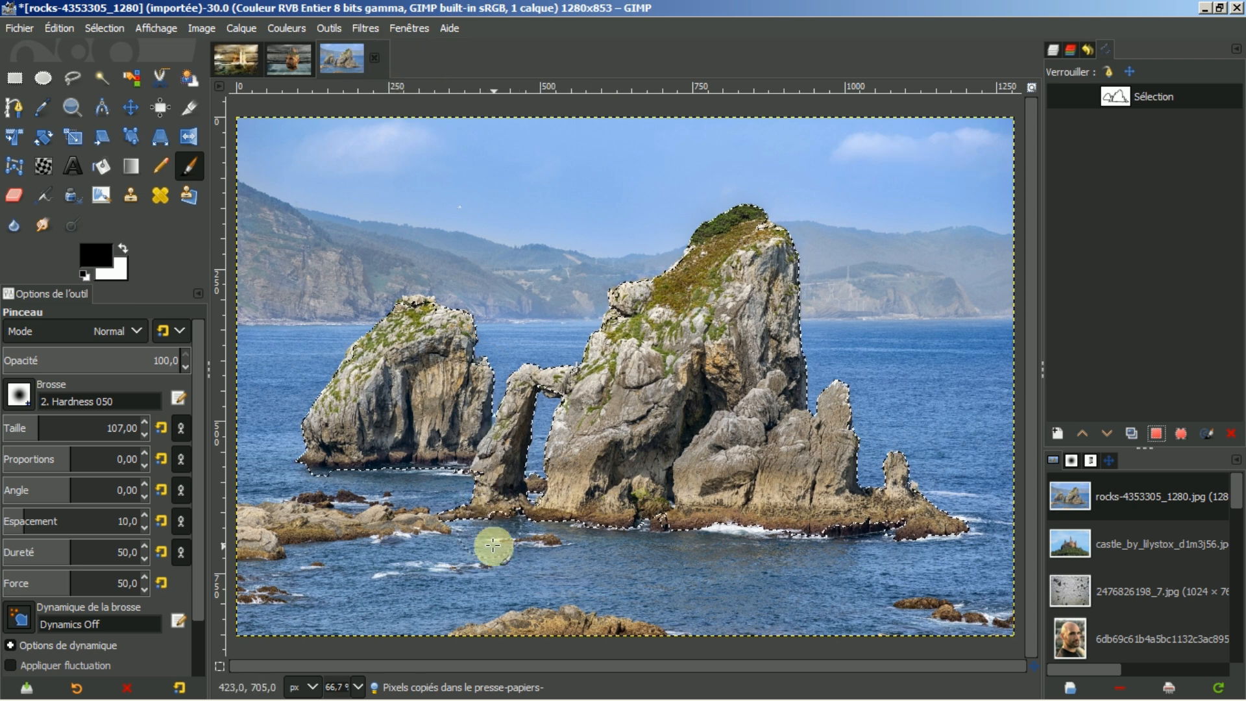
{"action": "left_click", "coordinate": [373, 57]}
{"action": "left_click", "coordinate": [607, 471]}
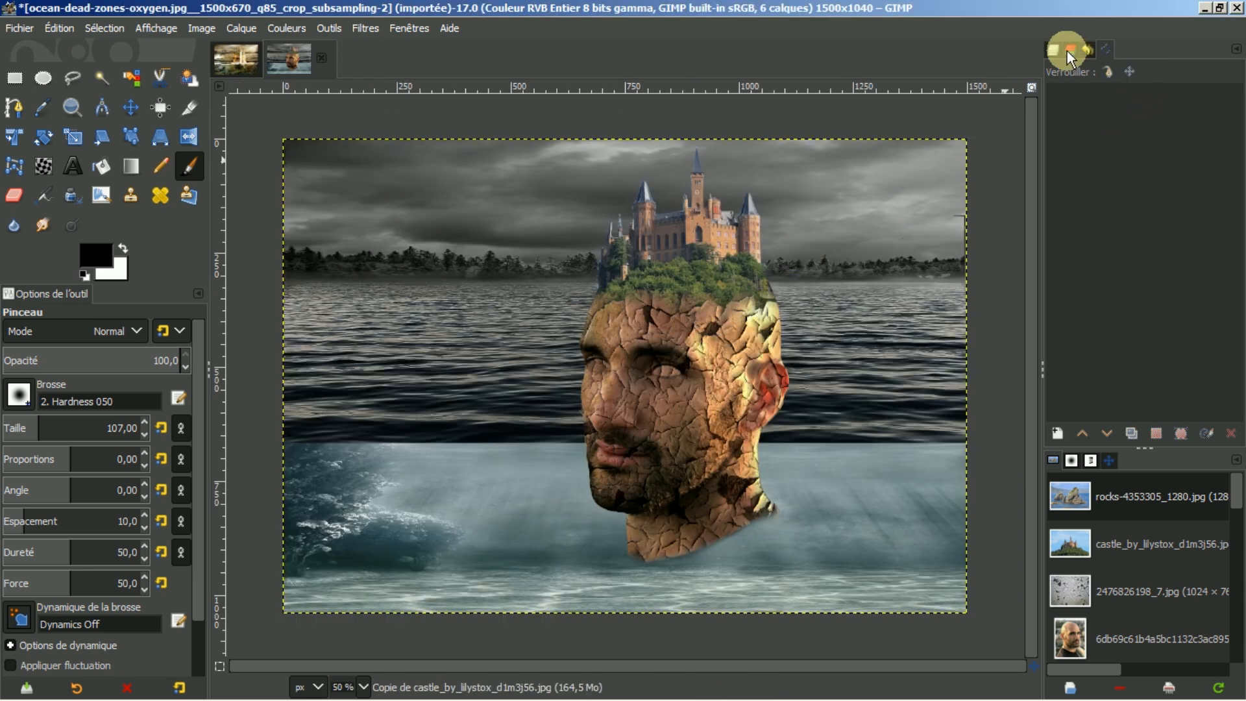
{"action": "left_click", "coordinate": [1052, 52]}
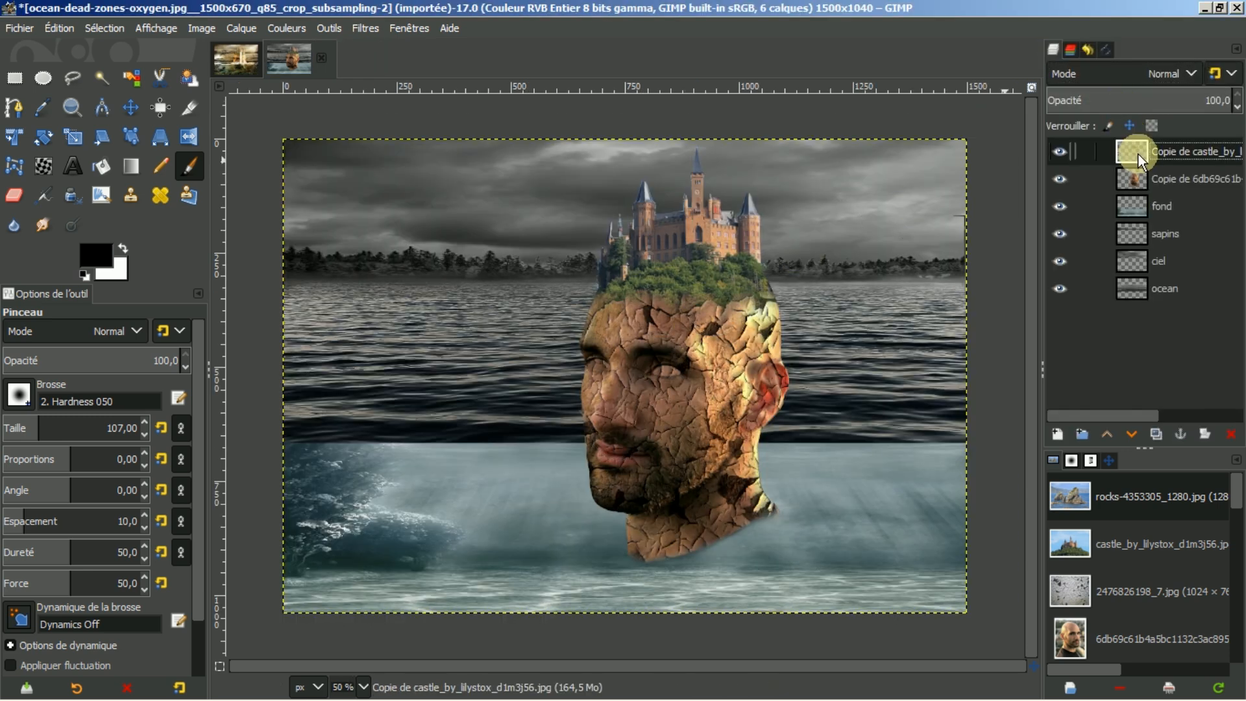
{"action": "key", "text": "ctrl+v"}
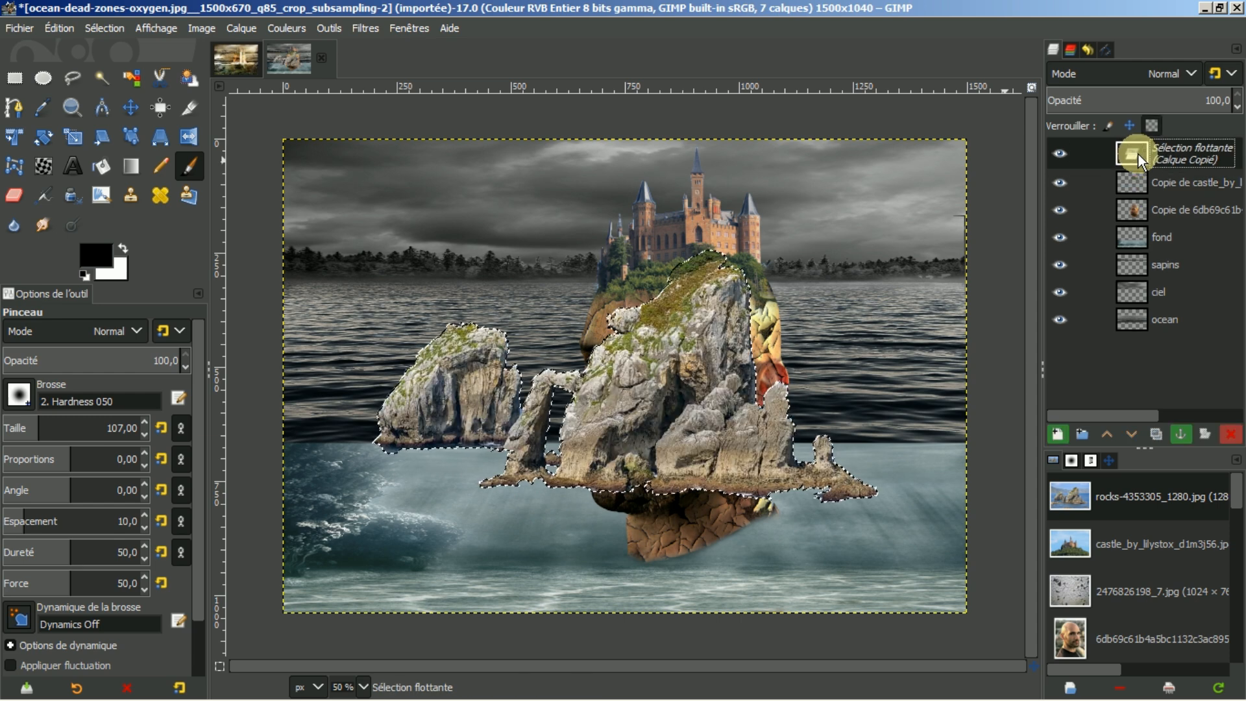
{"action": "left_click", "coordinate": [1058, 433]}
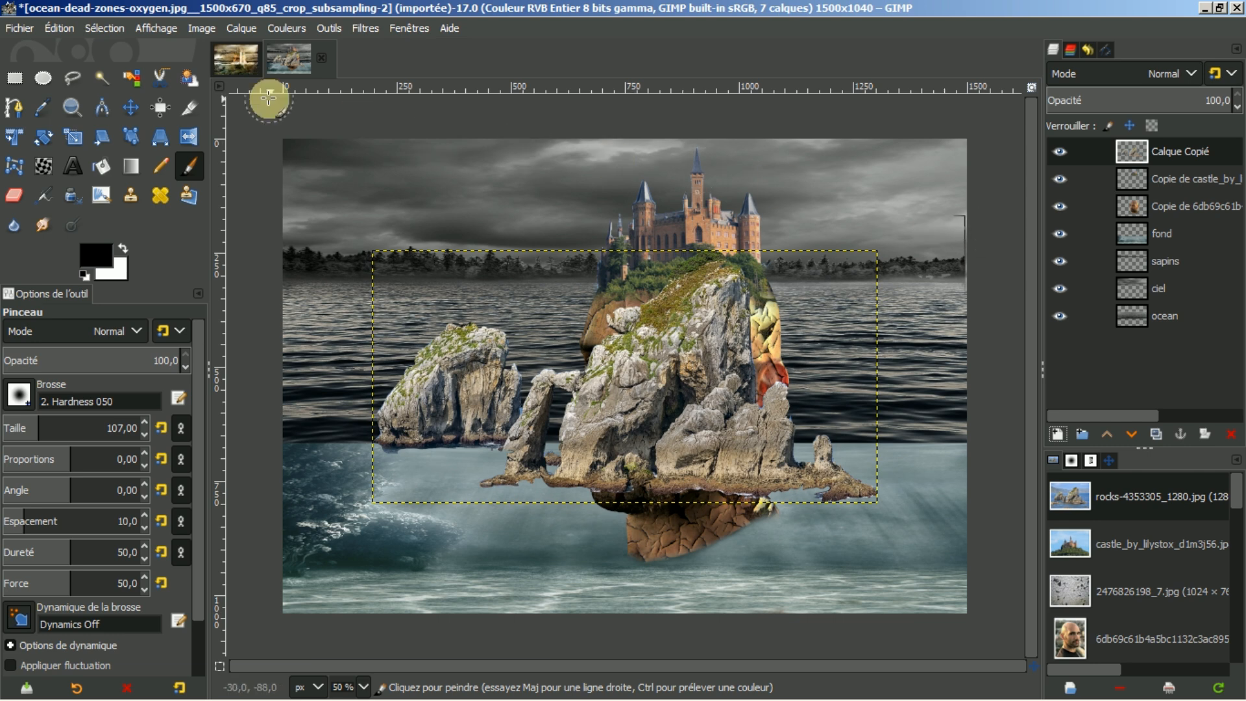
- Move the pasted rocks down over the underwater area and scale them to 1455 x 270 px with the aspect ratio unlocked
{"action": "left_click", "coordinate": [129, 109]}
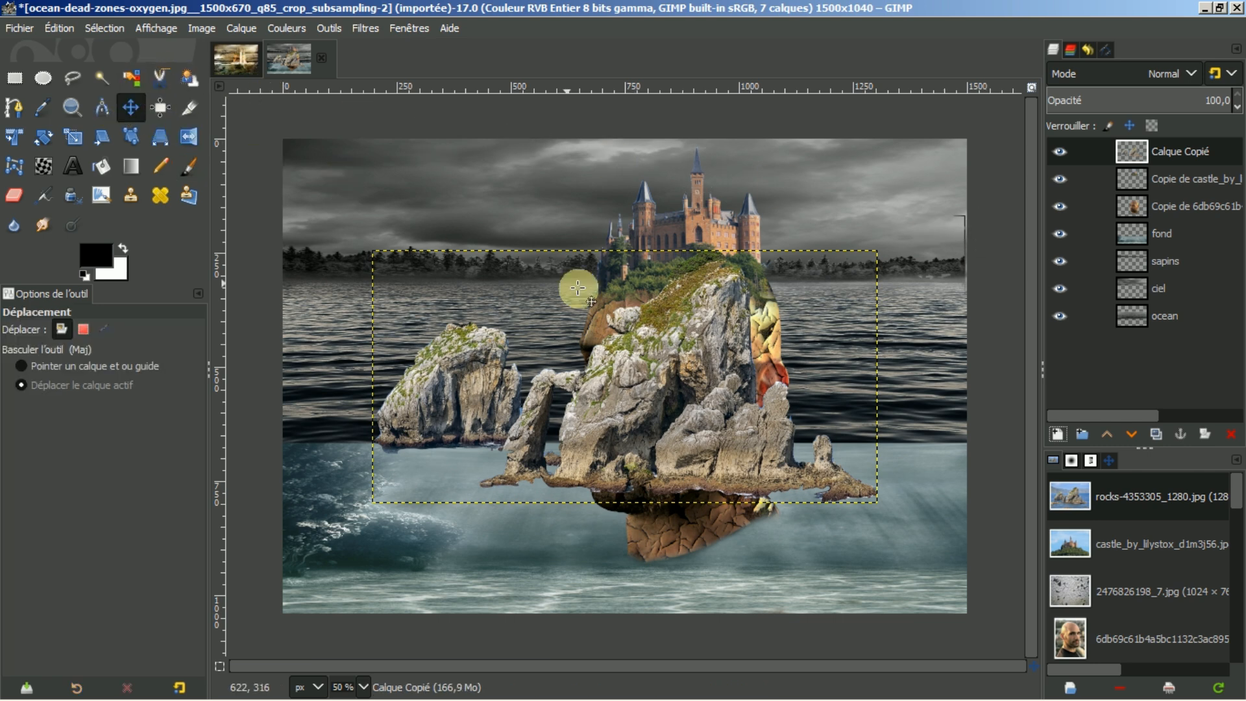
{"action": "left_click_drag", "start_coordinate": [643, 346], "coordinate": [713, 374]}
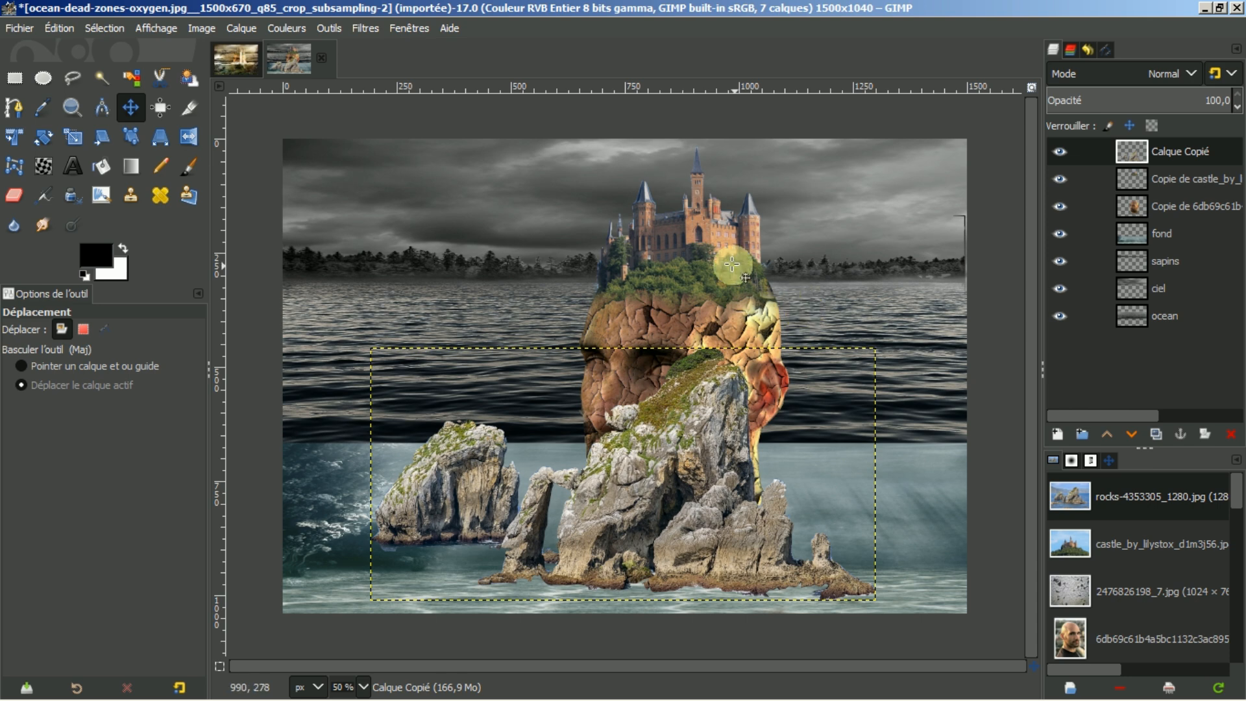
{"action": "left_click", "coordinate": [75, 137]}
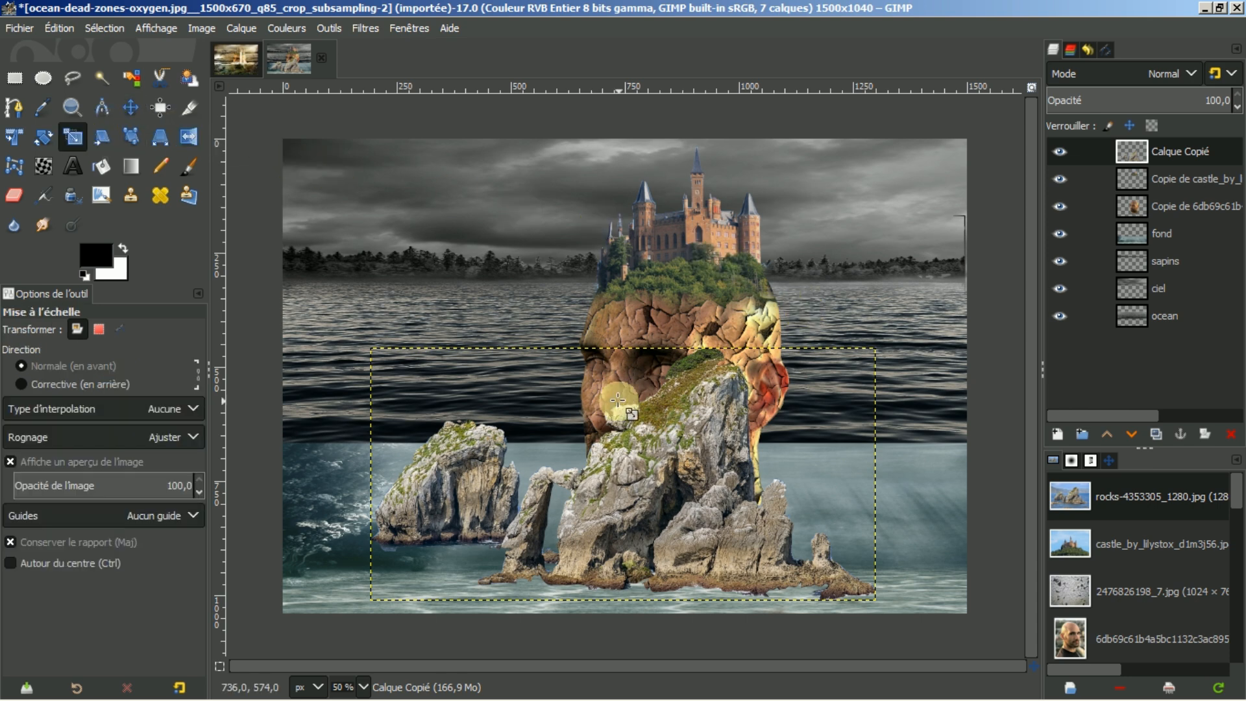
{"action": "left_click", "coordinate": [615, 401]}
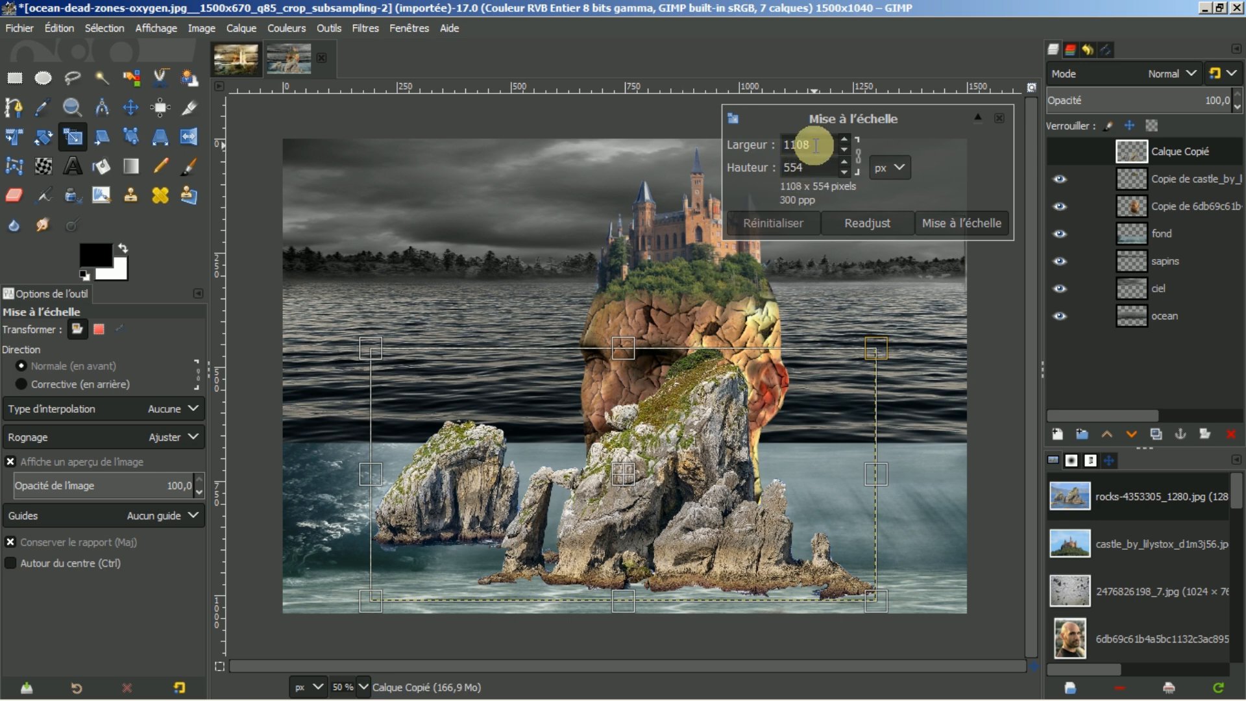
{"action": "left_click", "coordinate": [858, 160]}
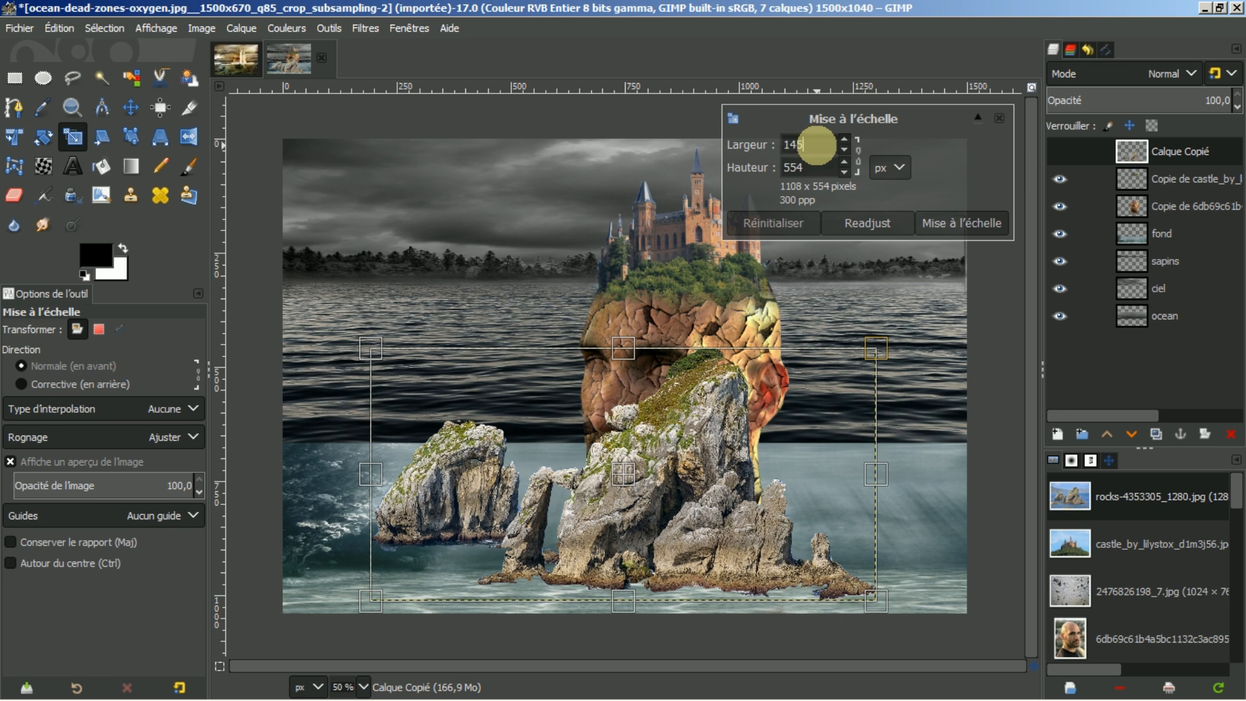
{"action": "left_click", "coordinate": [813, 166]}
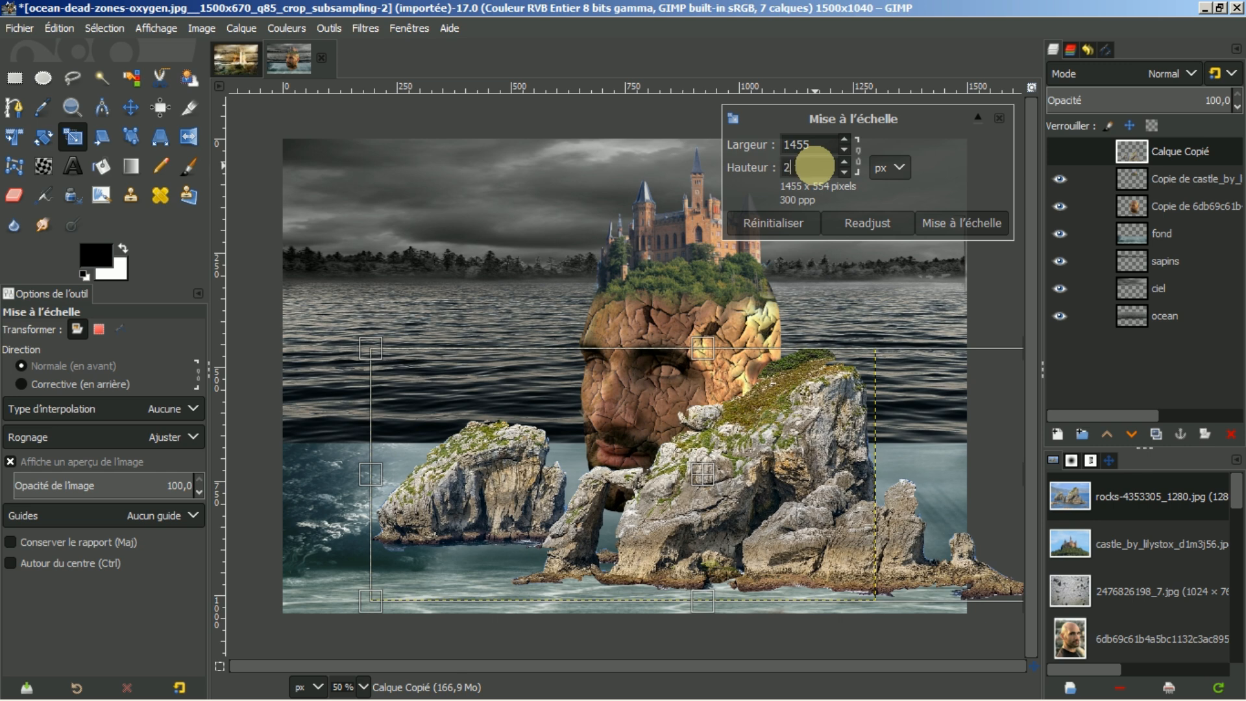
{"action": "key", "text": "Return"}
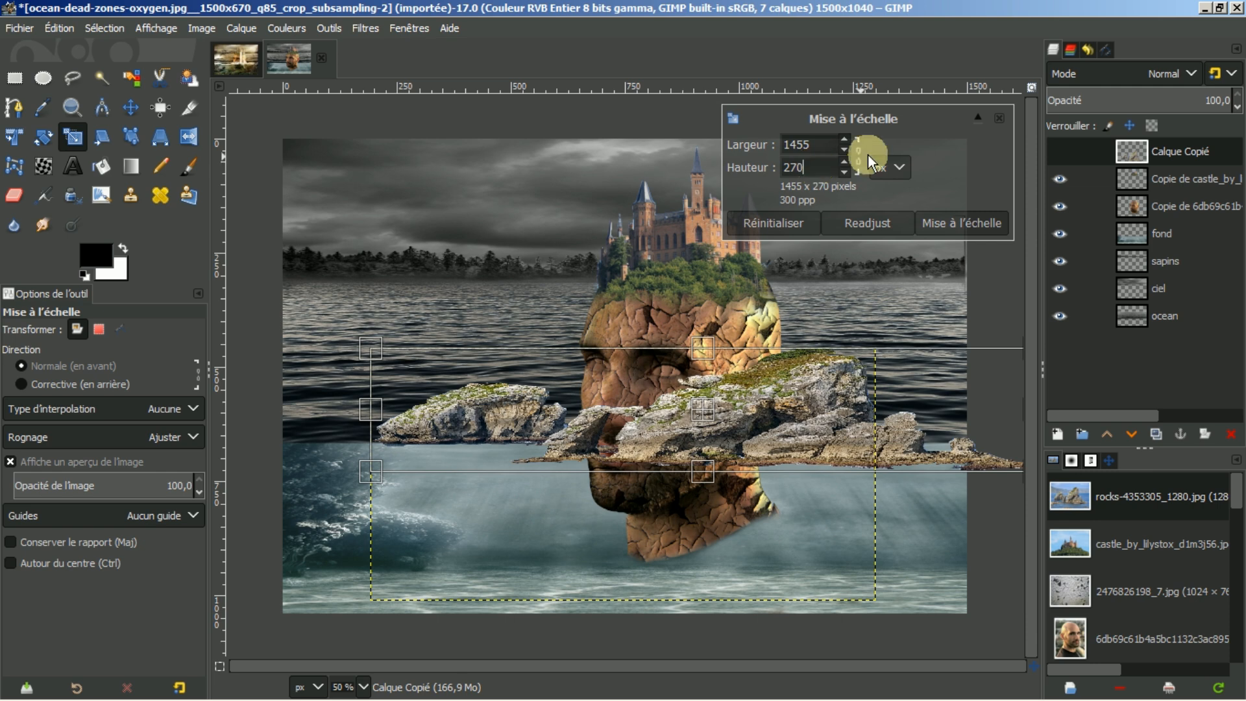
{"action": "left_click", "coordinate": [922, 231]}
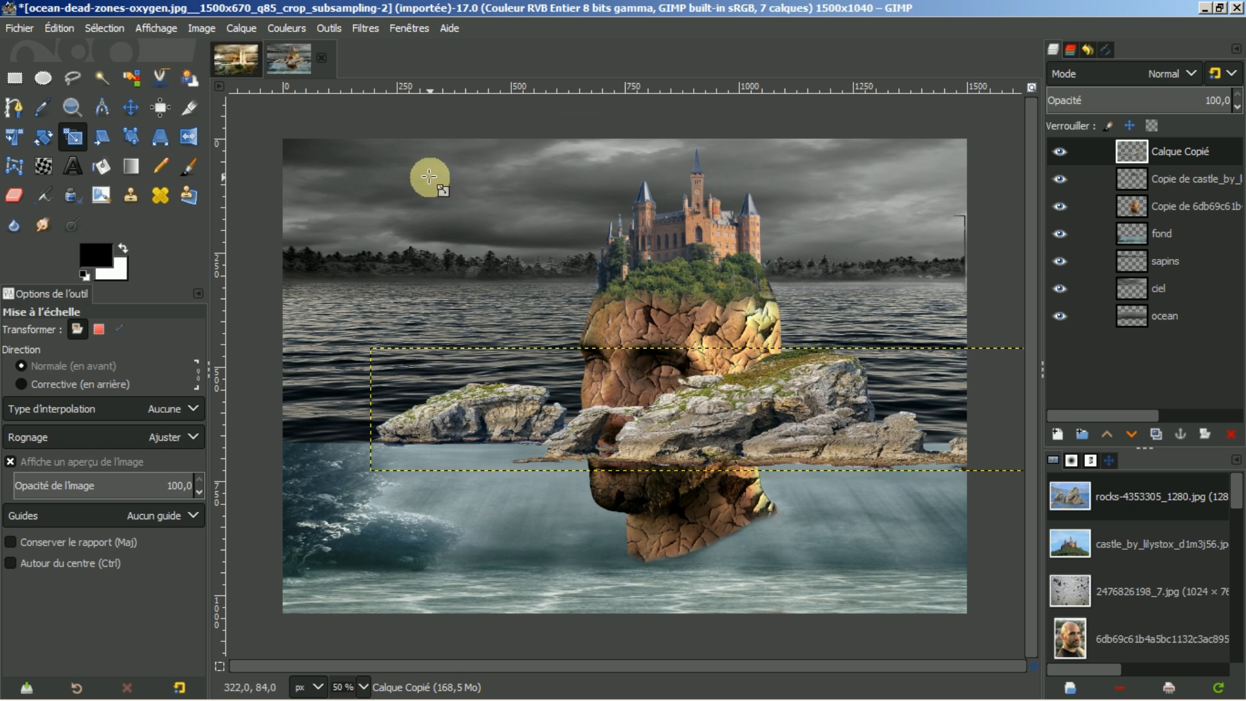
- Move the flattened rocks by about -156, 330 px onto the seabed, under the head's neck
{"action": "left_click", "coordinate": [132, 107]}
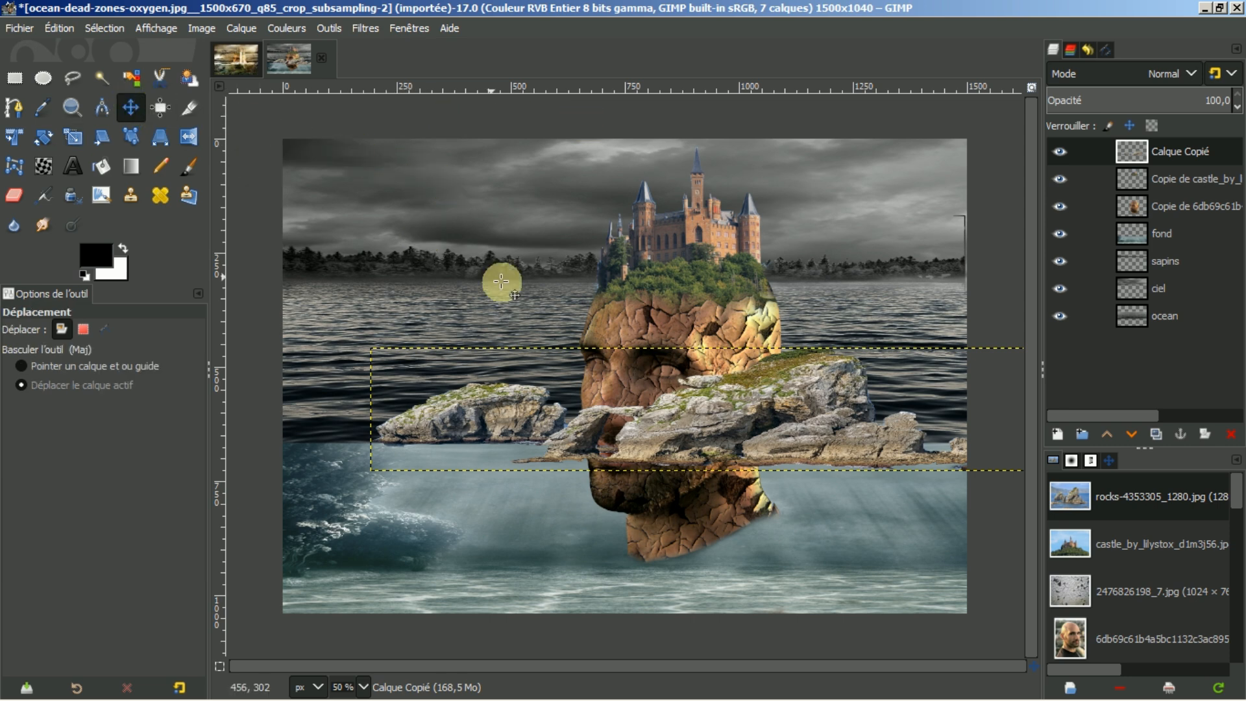
{"action": "left_click_drag", "start_coordinate": [763, 419], "coordinate": [693, 569]}
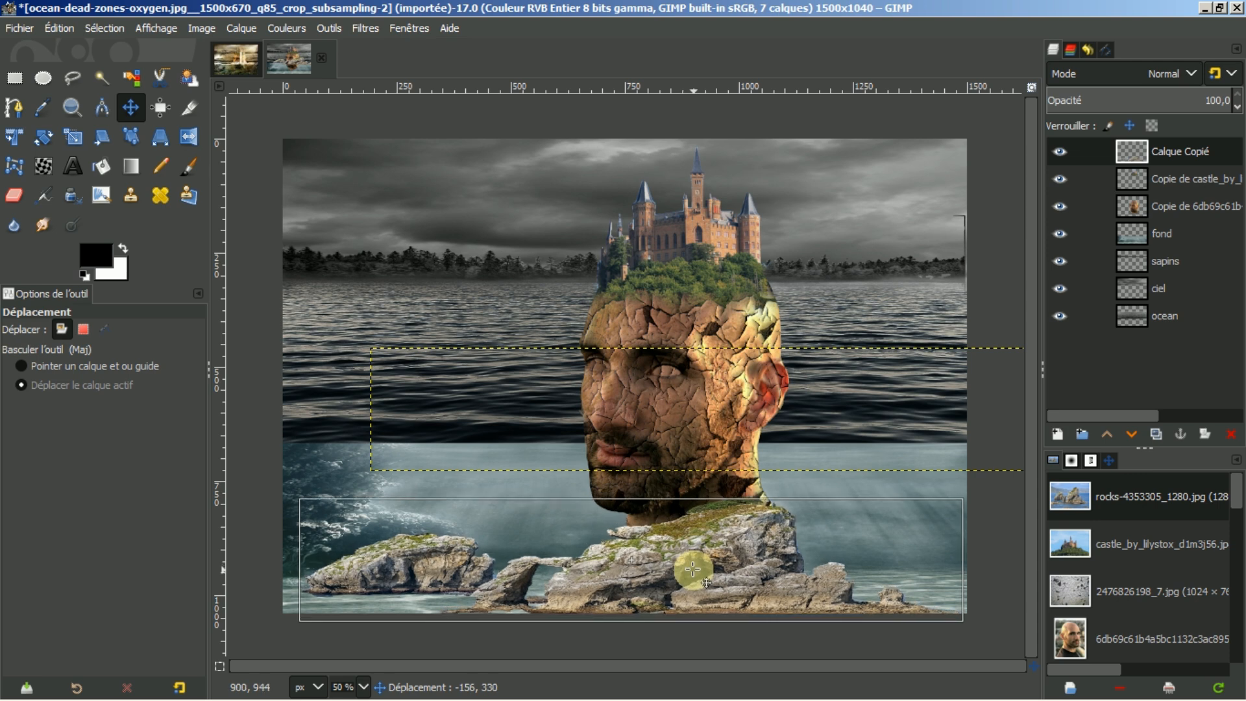
{"action": "left_click_drag", "start_coordinate": [692, 569], "coordinate": [692, 569]}
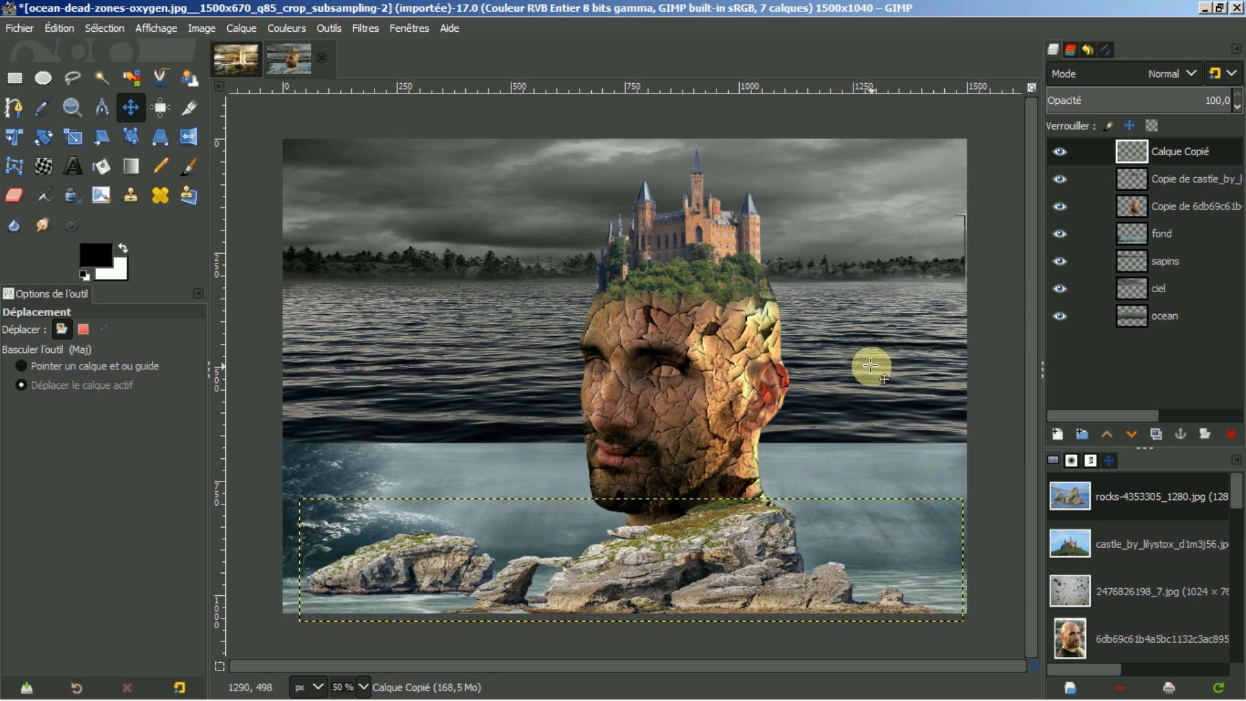
- Lower the rock layer to just beneath the head layer and shift the rocks about 8 px to the left
{"action": "left_click", "coordinate": [1130, 433]}
{"action": "left_click", "coordinate": [1130, 433]}
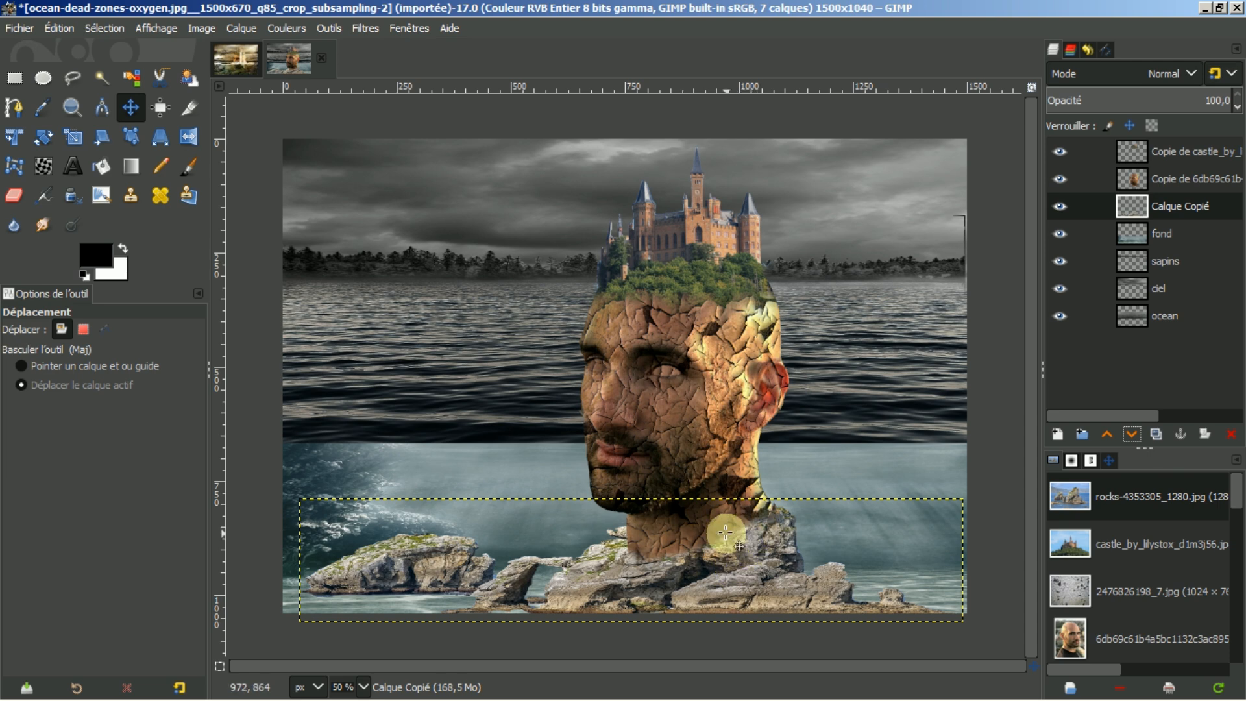
{"action": "mouse_move", "coordinate": [714, 537]}
{"action": "left_mouse_down"}
{"action": "mouse_move", "coordinate": [728, 536]}
{"action": "mouse_move", "coordinate": [715, 536]}
{"action": "left_mouse_up"}
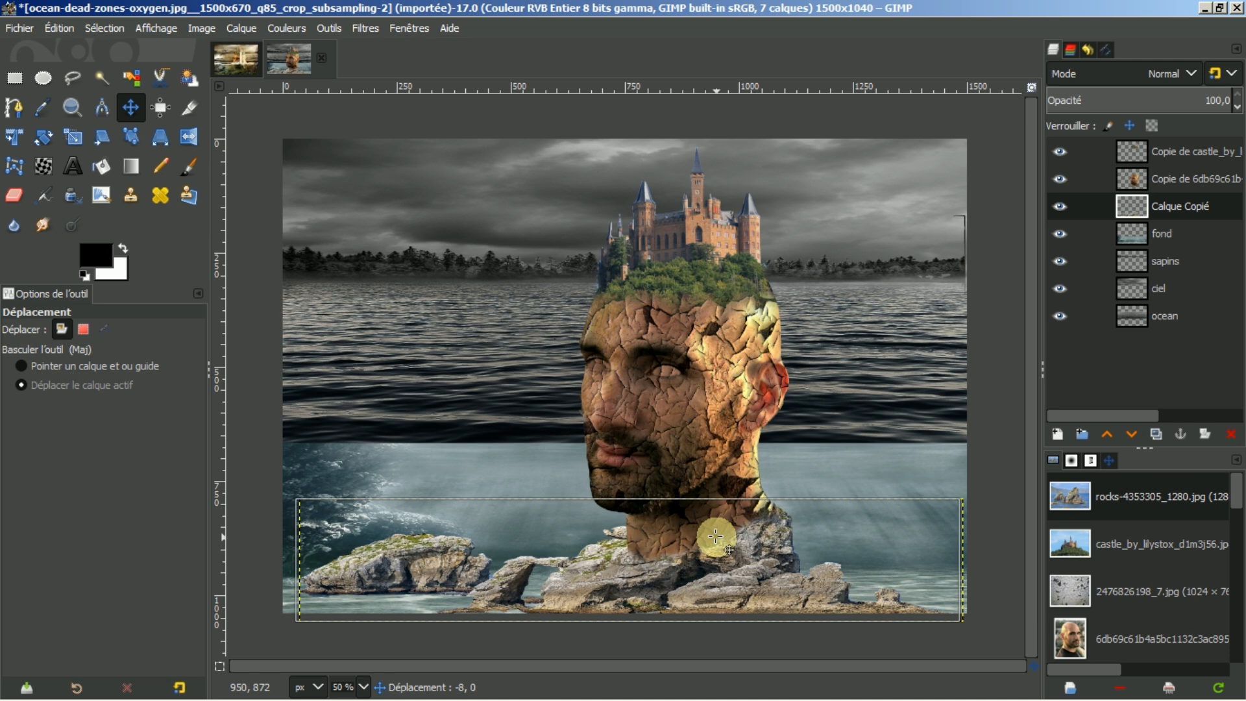
{"action": "left_click_drag", "start_coordinate": [715, 536], "coordinate": [715, 536]}
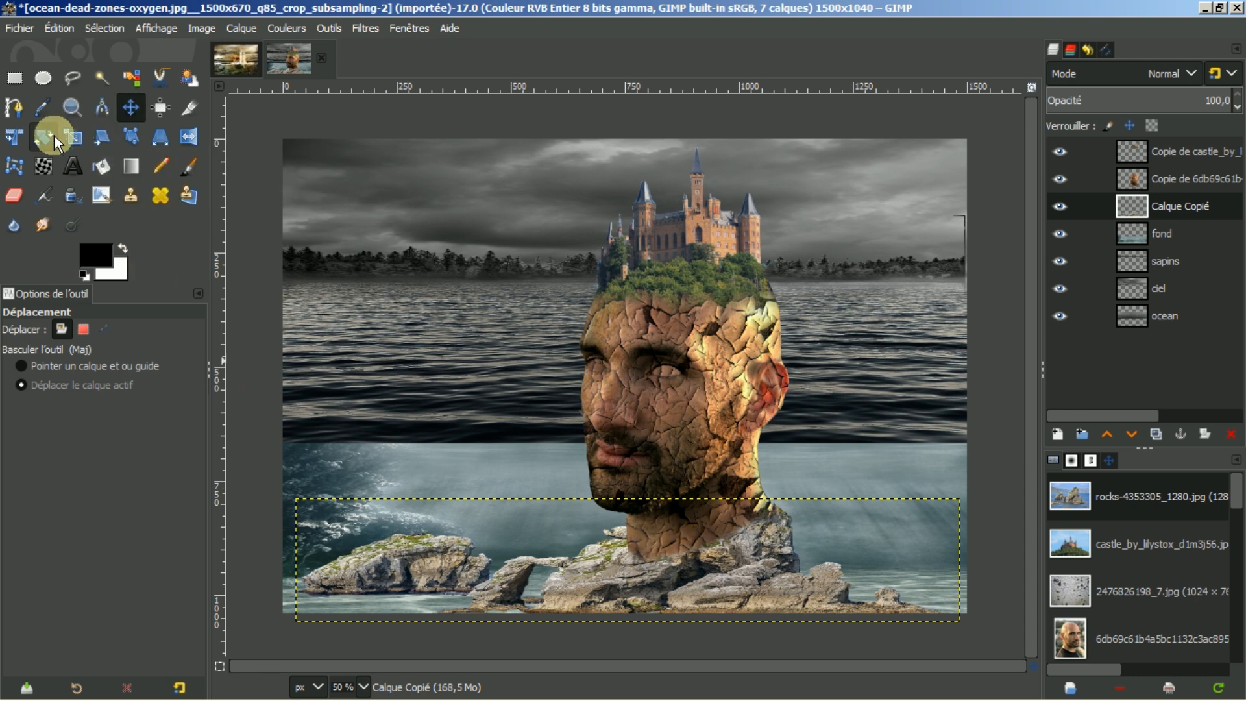
- Scale the rock layer to 1333 x 270 px, narrowing it from its left side and recentring the rocks under the head's neck
{"action": "left_click", "coordinate": [73, 136]}
{"action": "left_click", "coordinate": [610, 531]}
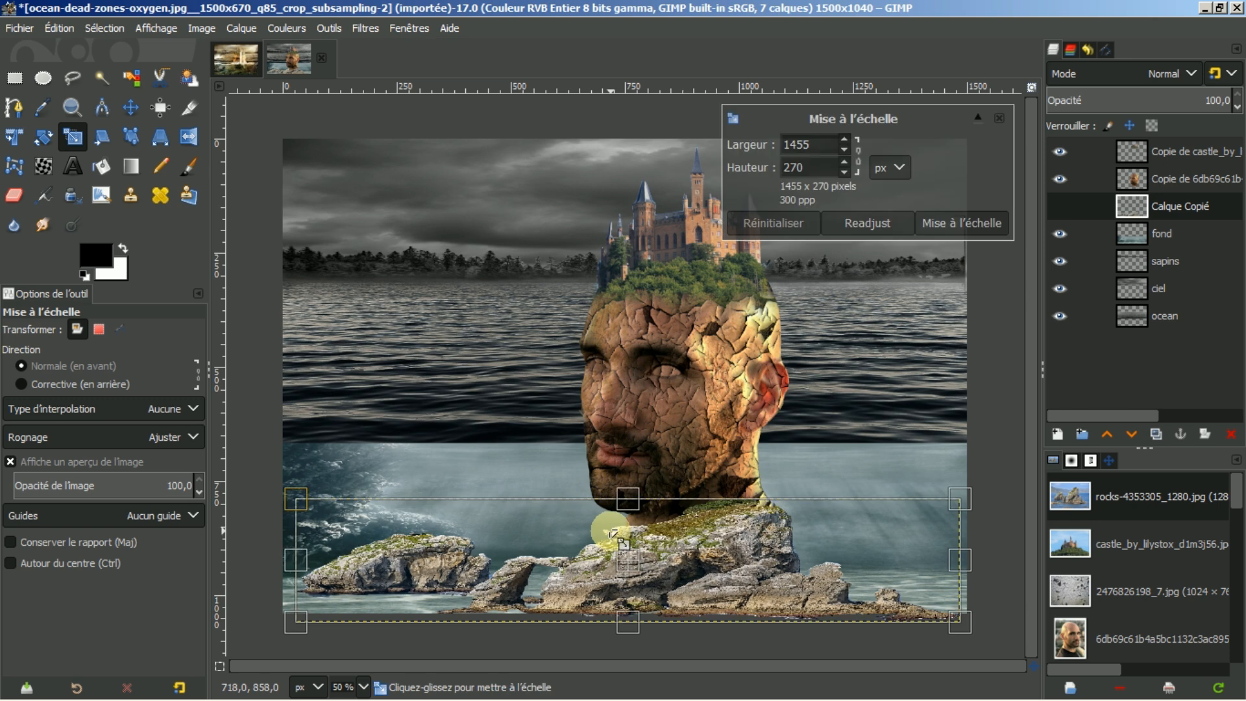
{"action": "left_click_drag", "start_coordinate": [297, 556], "coordinate": [339, 566]}
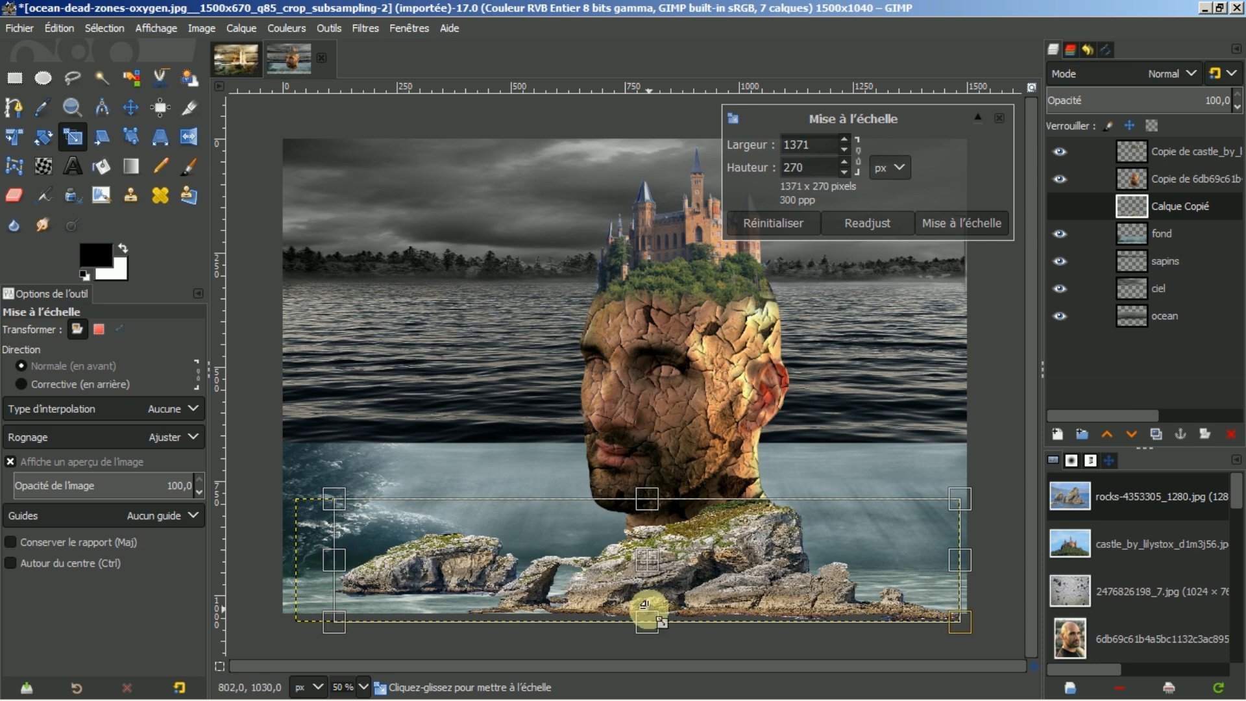
{"action": "left_click_drag", "start_coordinate": [636, 564], "coordinate": [626, 560]}
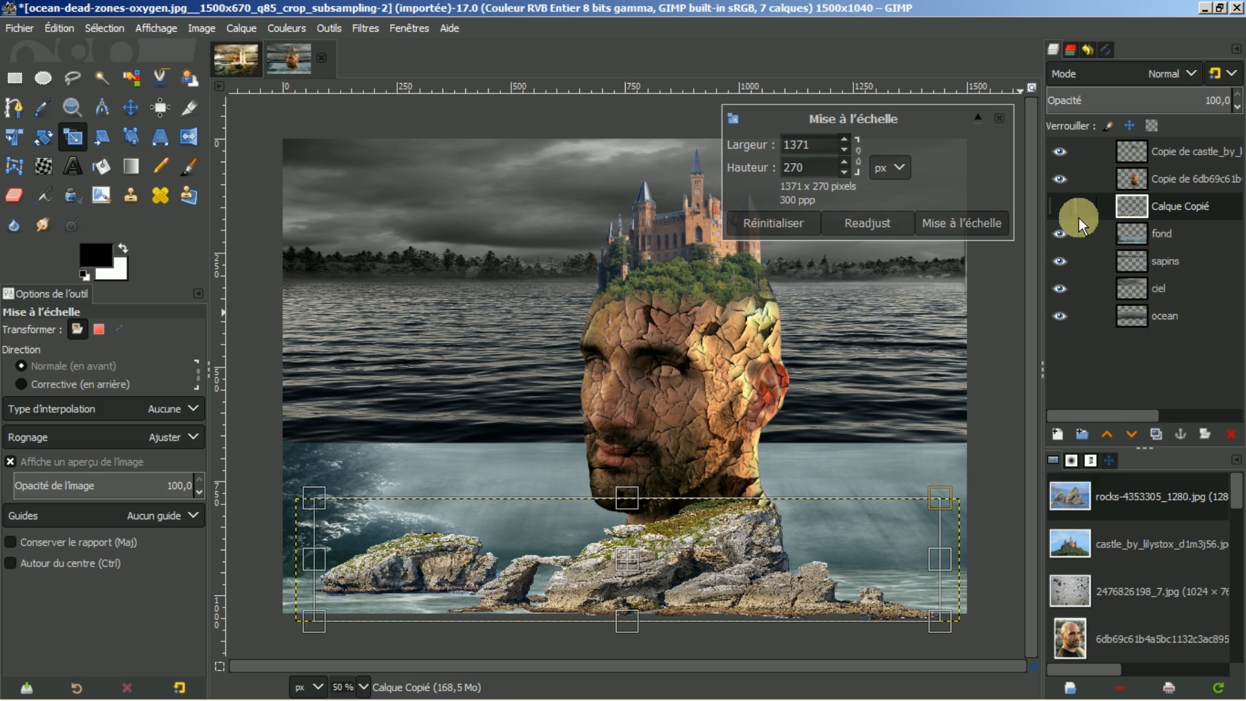
{"action": "left_click", "coordinate": [1058, 206]}
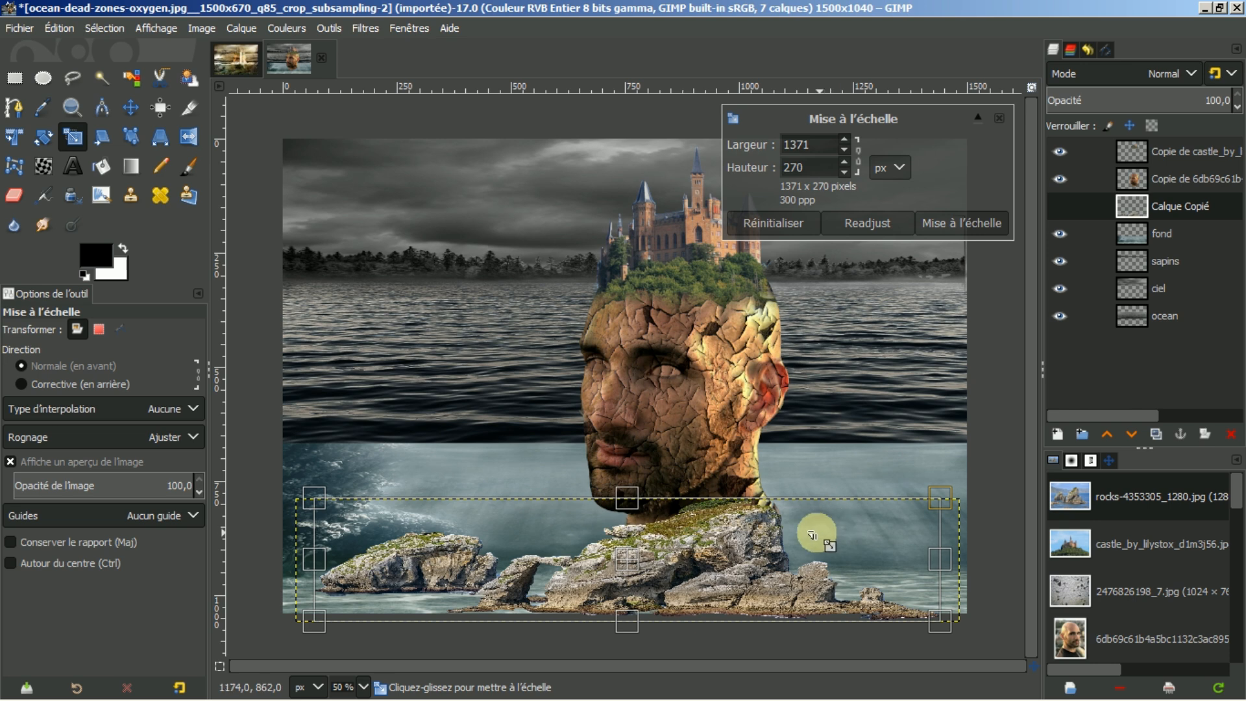
{"action": "left_click_drag", "start_coordinate": [312, 556], "coordinate": [331, 556]}
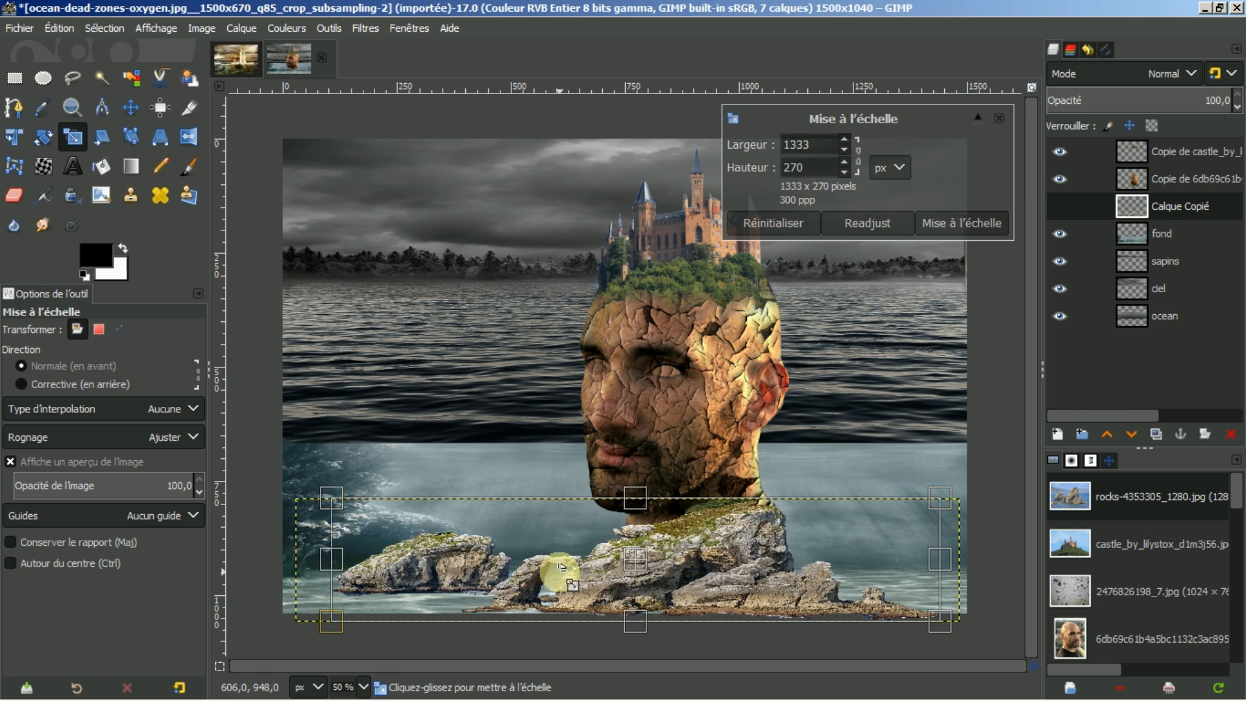
{"action": "left_click_drag", "start_coordinate": [637, 558], "coordinate": [622, 554]}
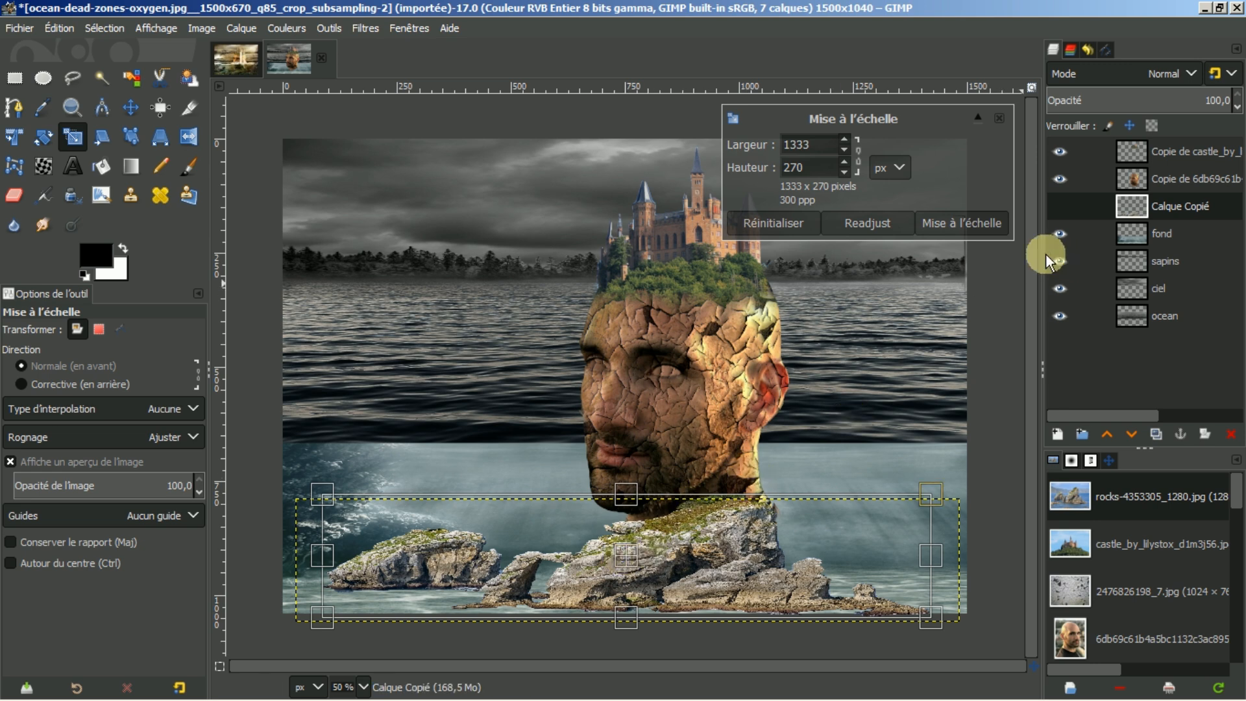
{"action": "left_click", "coordinate": [960, 222]}
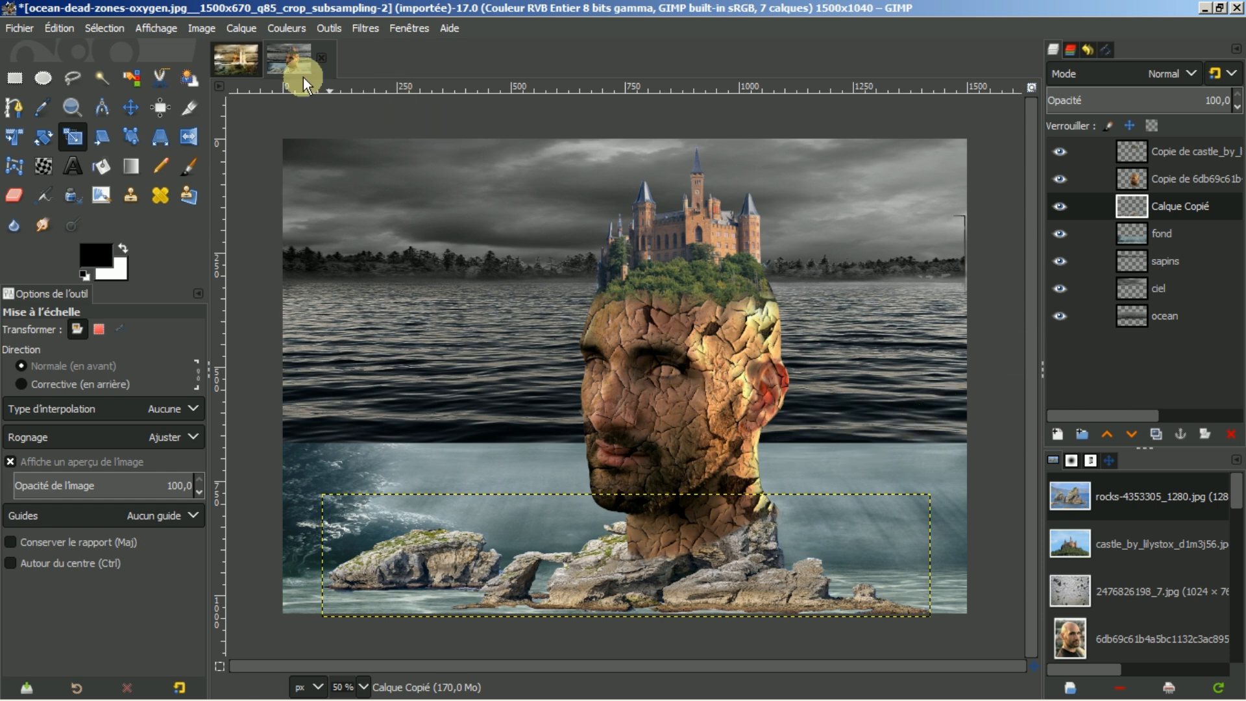
- Compare the montage with the ocean4 reference and narrow the rock layer to 1281 x 262 px from its left side
{"action": "left_click", "coordinate": [229, 52]}
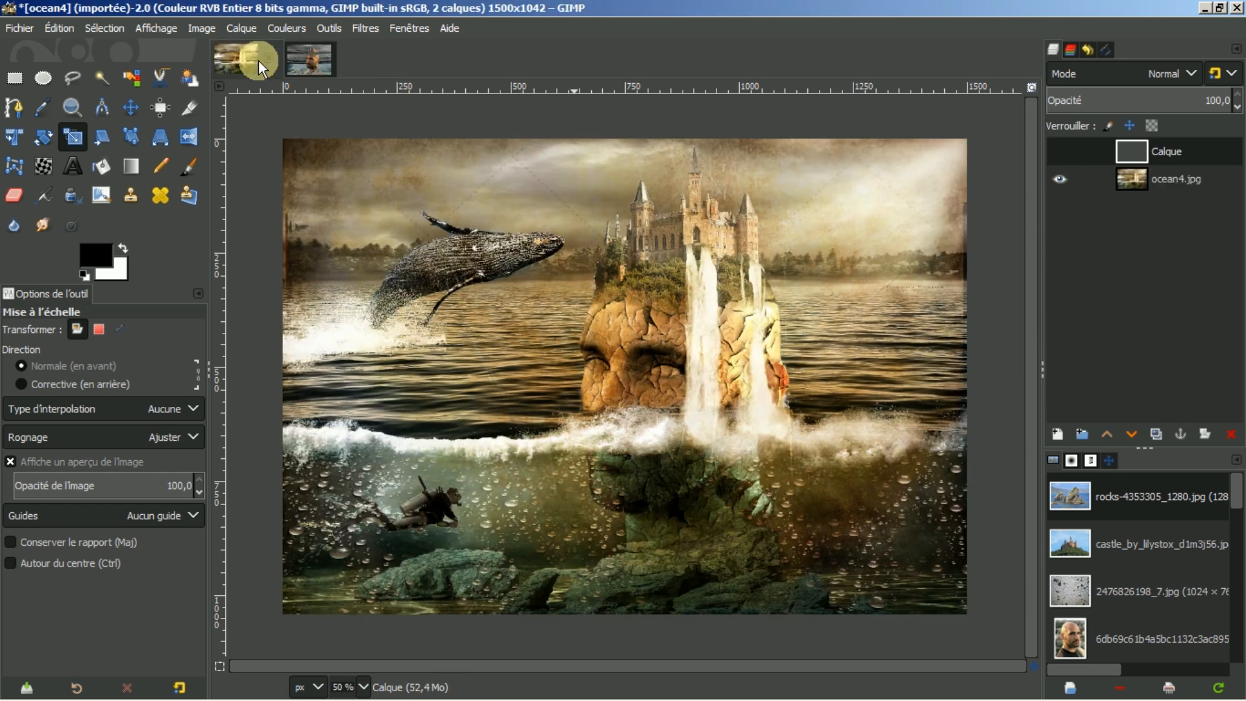
{"action": "left_click", "coordinate": [303, 64]}
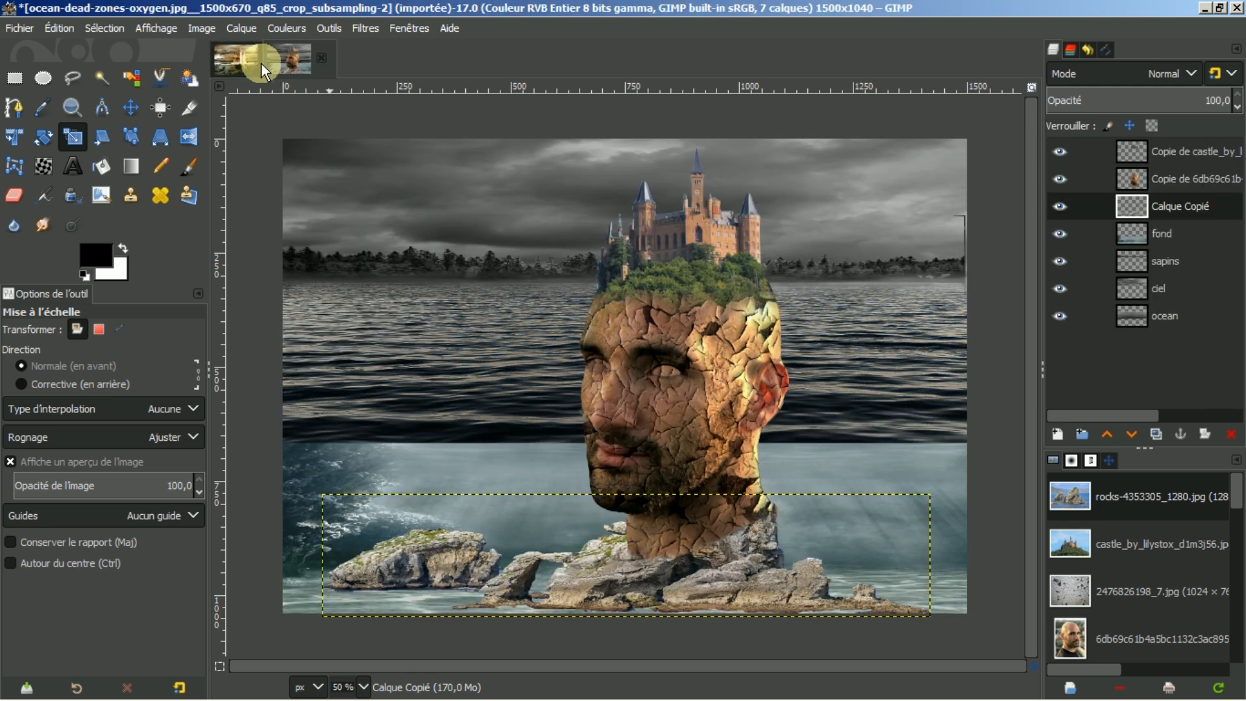
{"action": "left_click", "coordinate": [238, 58]}
{"action": "left_click", "coordinate": [326, 57]}
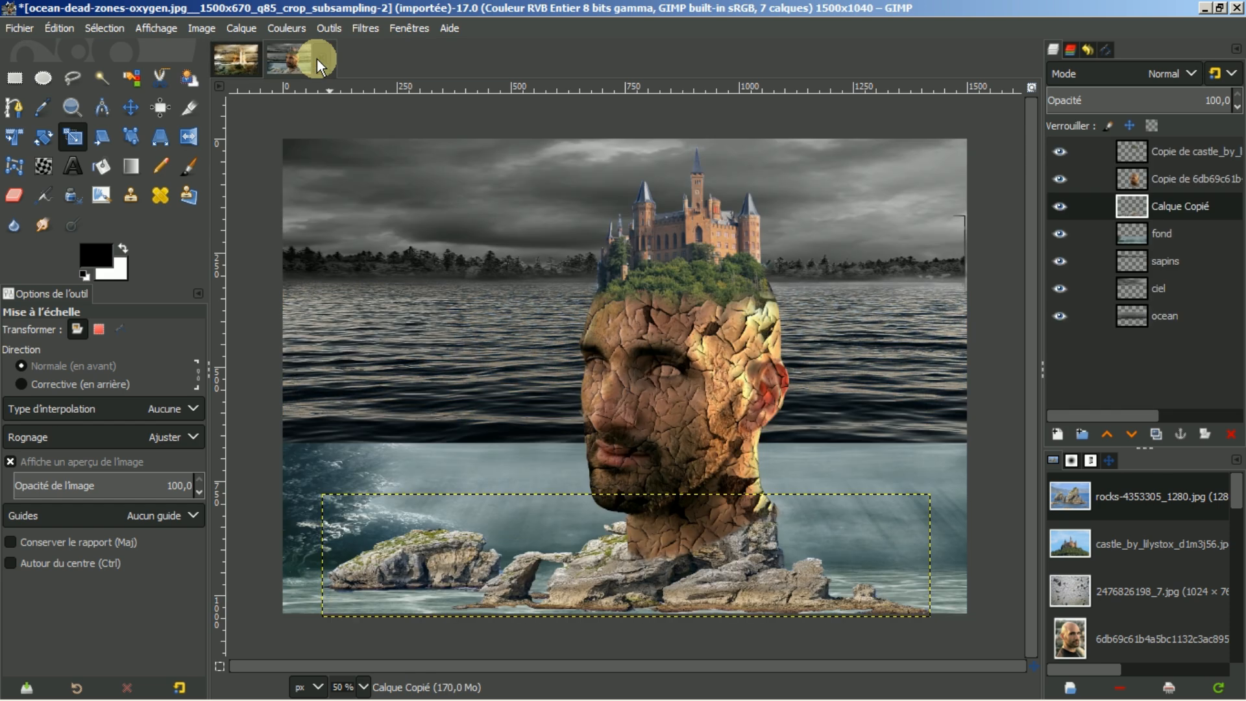
{"action": "left_click", "coordinate": [631, 390]}
{"action": "left_click", "coordinate": [707, 541]}
{"action": "left_click_drag", "start_coordinate": [707, 541], "coordinate": [708, 545]}
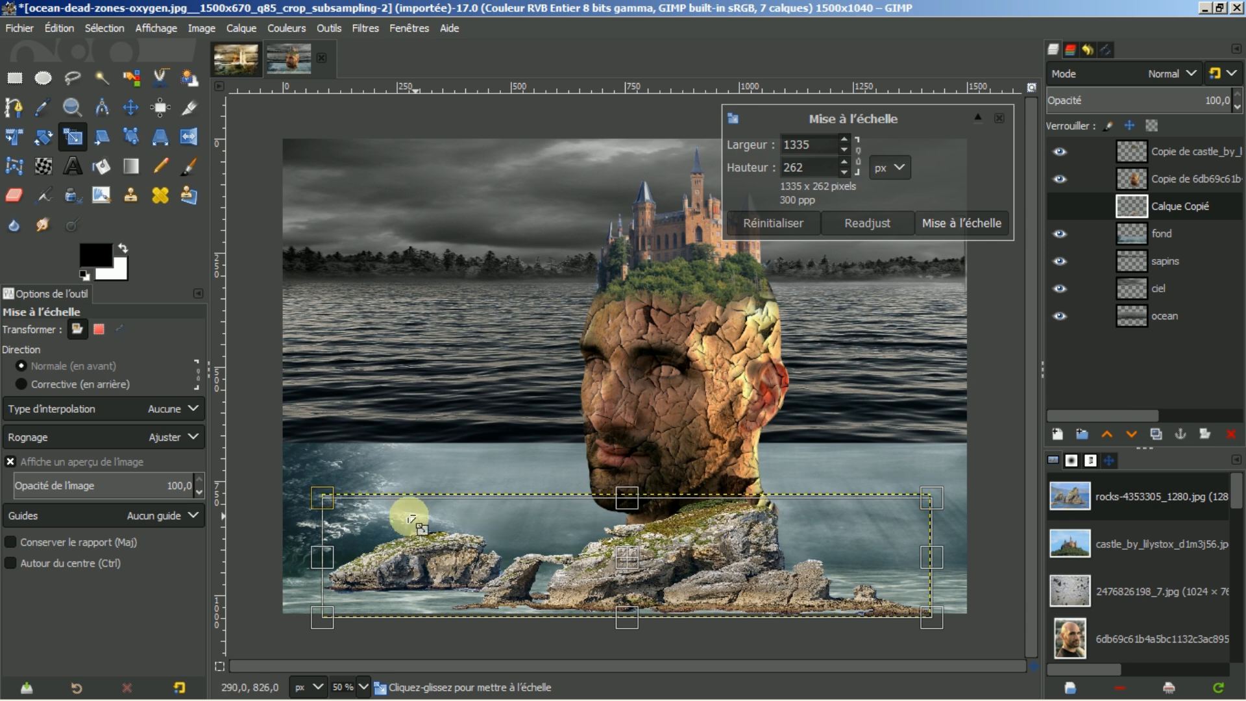
{"action": "left_click_drag", "start_coordinate": [314, 547], "coordinate": [356, 543]}
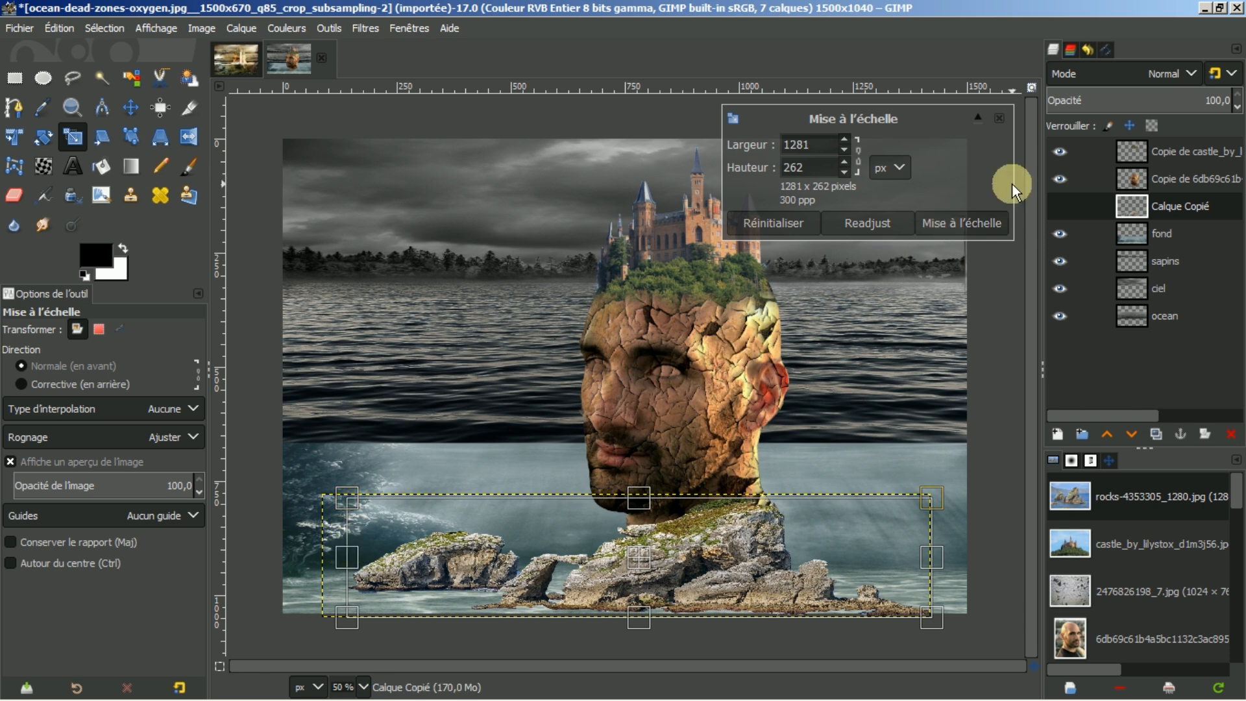
{"action": "left_click", "coordinate": [972, 222]}
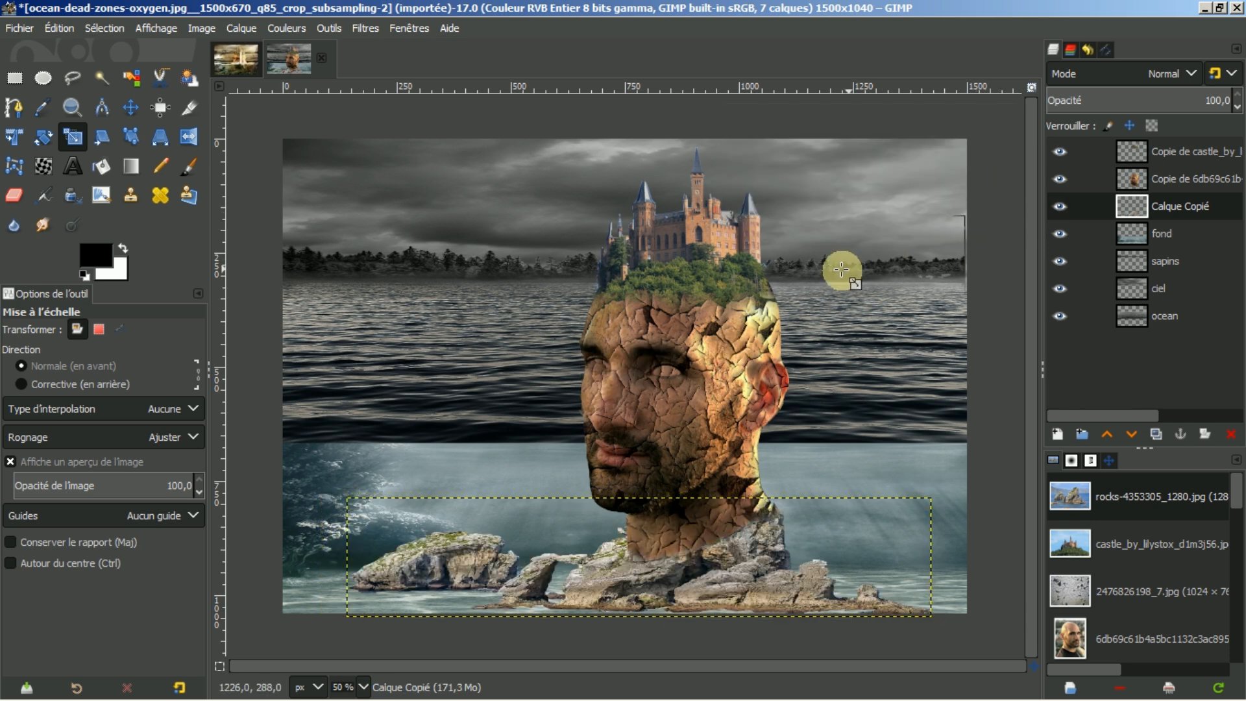
- Move the rocks slightly down on the seabed and toggle the head layer's visibility to check their placement, leaving the head shown
{"action": "left_click", "coordinate": [130, 107]}
{"action": "left_click_drag", "start_coordinate": [705, 540], "coordinate": [704, 542]}
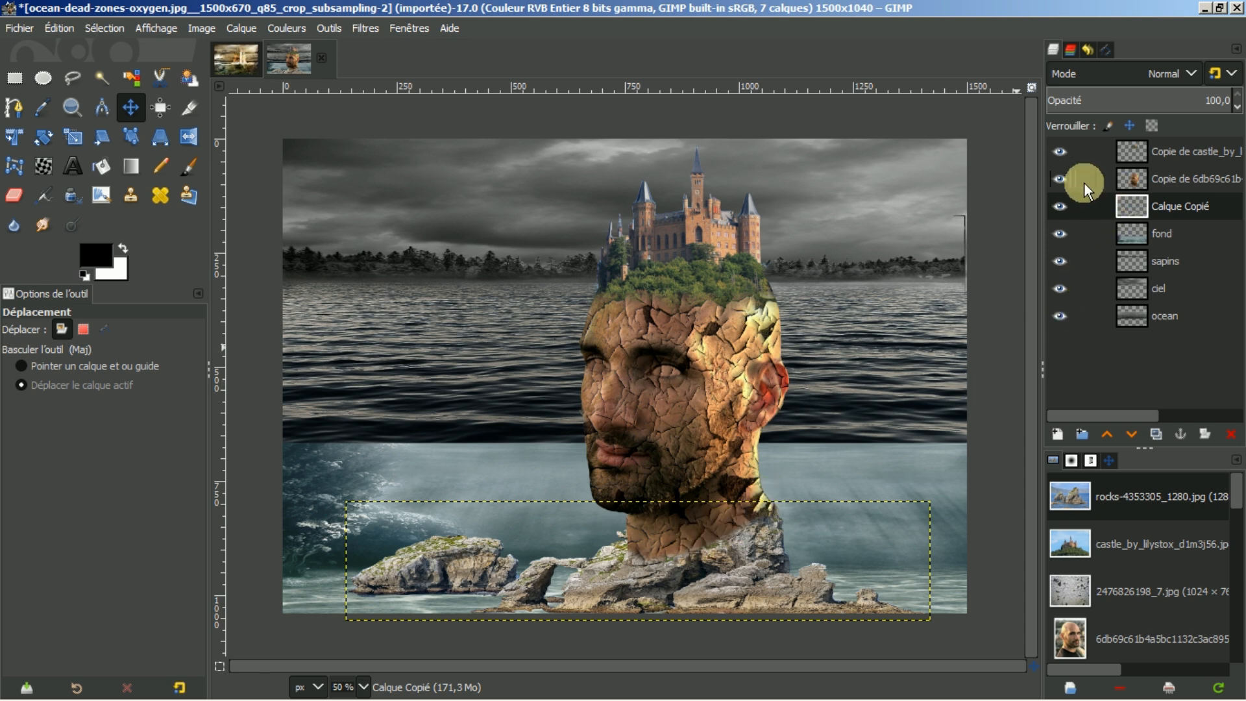
{"action": "left_click", "coordinate": [1060, 179]}
{"action": "left_click", "coordinate": [1060, 179]}
{"action": "left_click", "coordinate": [1060, 179]}
{"action": "left_click", "coordinate": [1060, 179]}
{"action": "left_click", "coordinate": [1060, 179]}
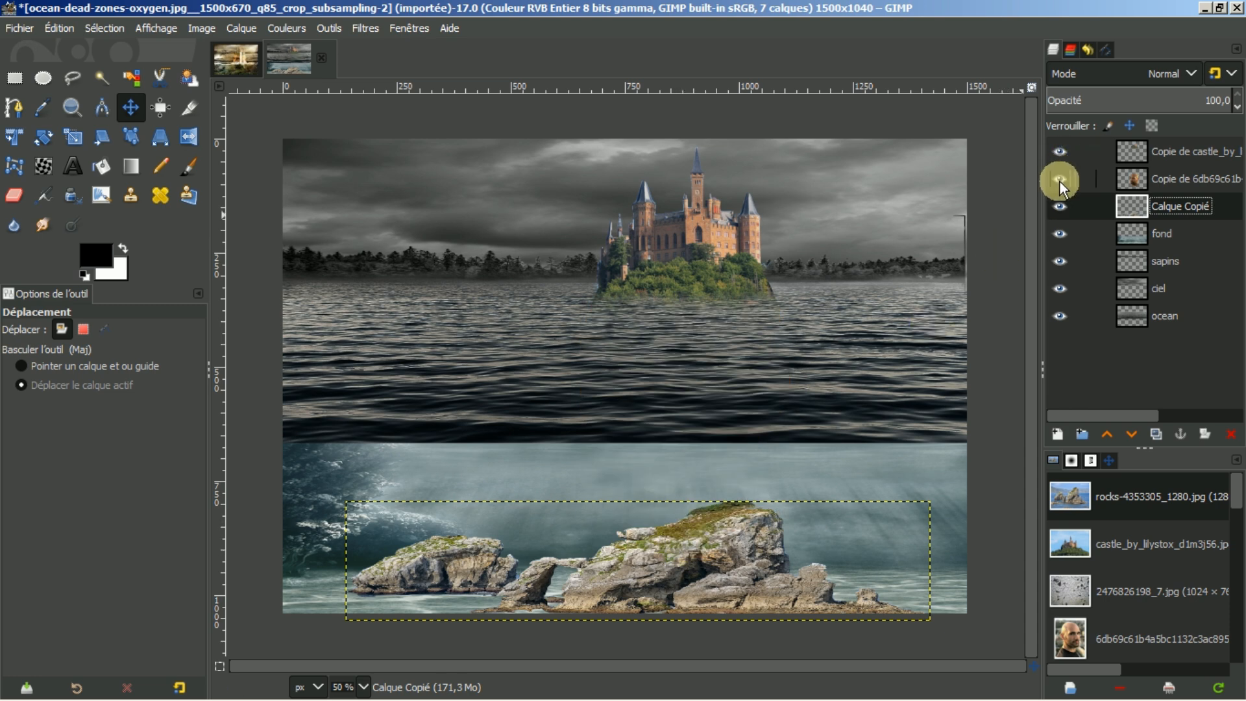
{"action": "left_click", "coordinate": [1060, 179]}
- Expand the rock layer's boundary to the image size and compare the montage with the ocean4 reference
{"action": "right_click", "coordinate": [1132, 205]}
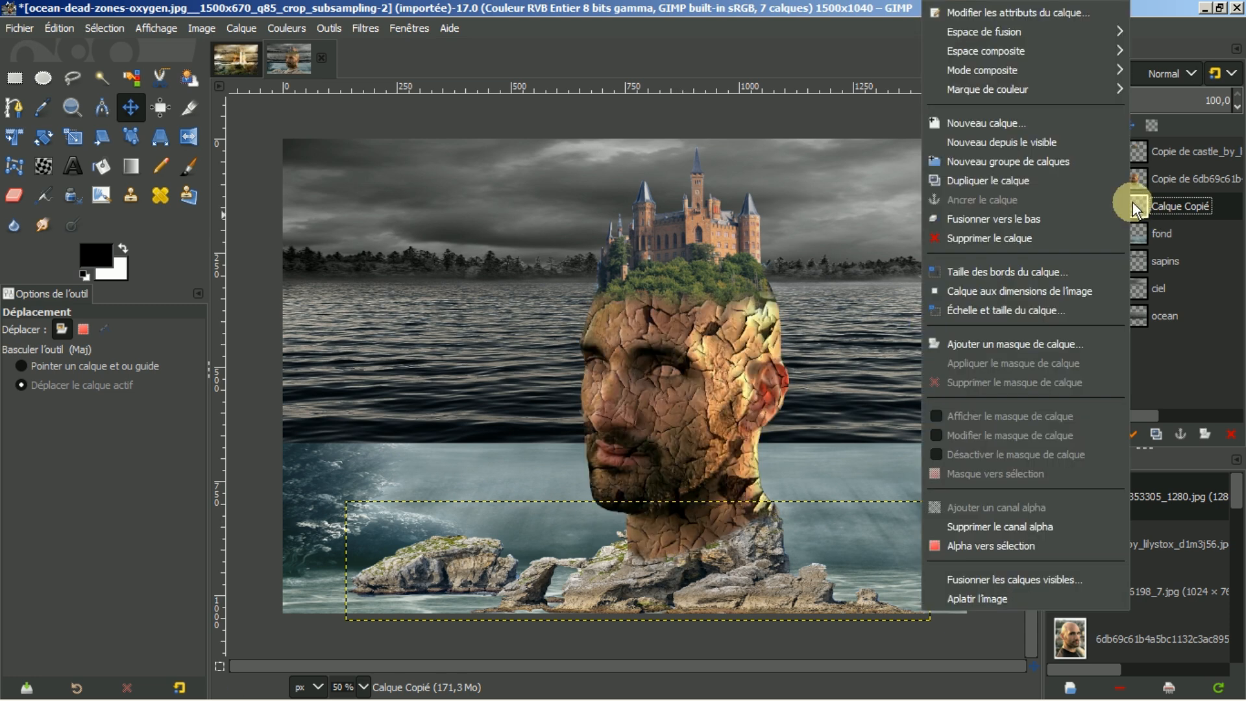
{"action": "left_click", "coordinate": [1033, 291]}
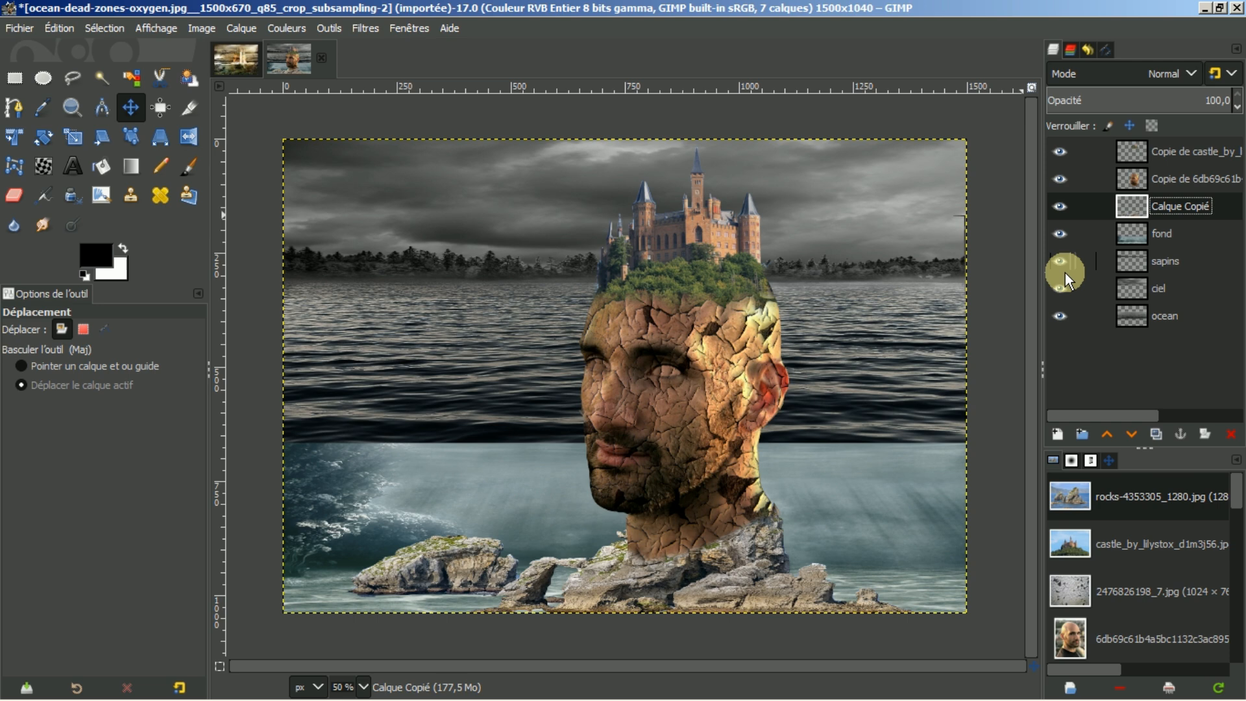
{"action": "left_click", "coordinate": [243, 53]}
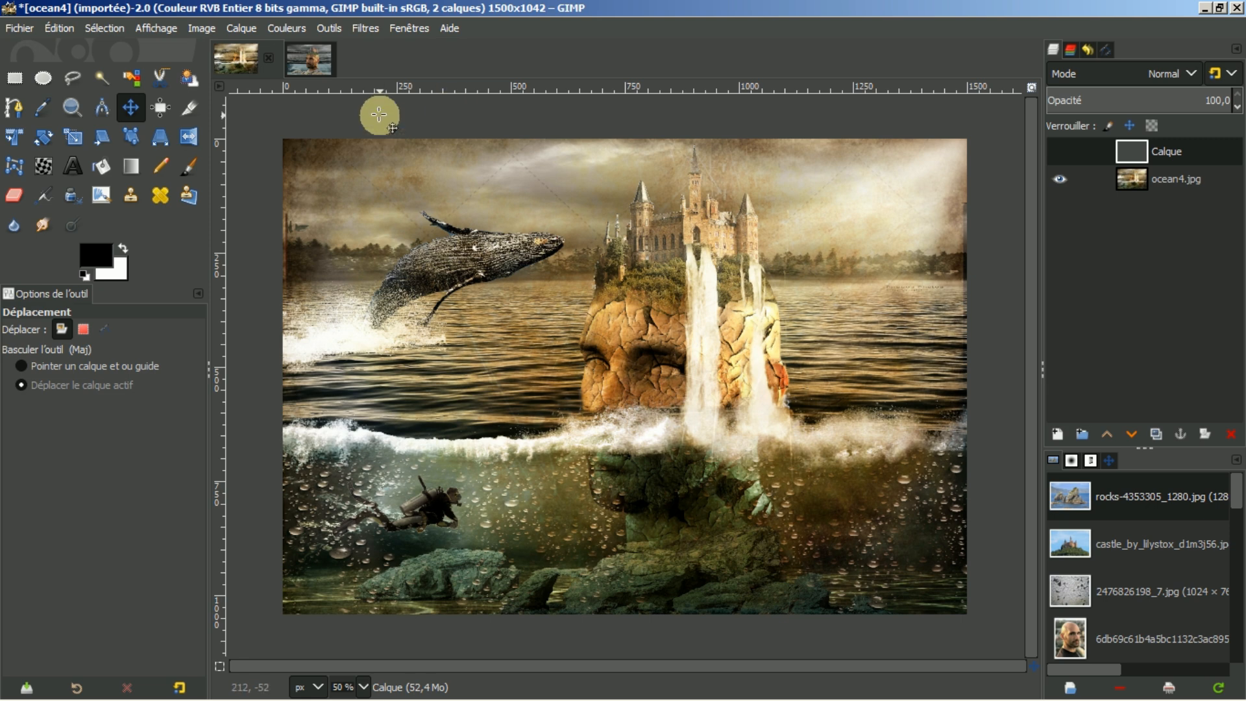
{"action": "left_click", "coordinate": [311, 58]}
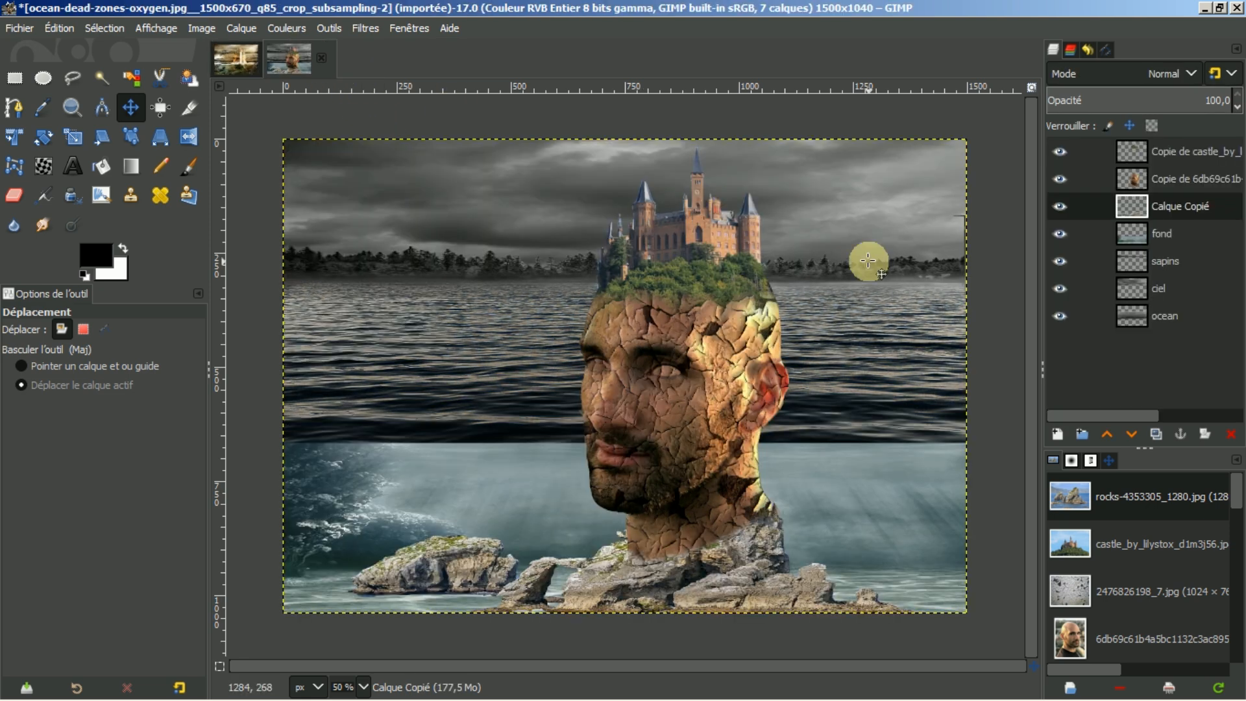